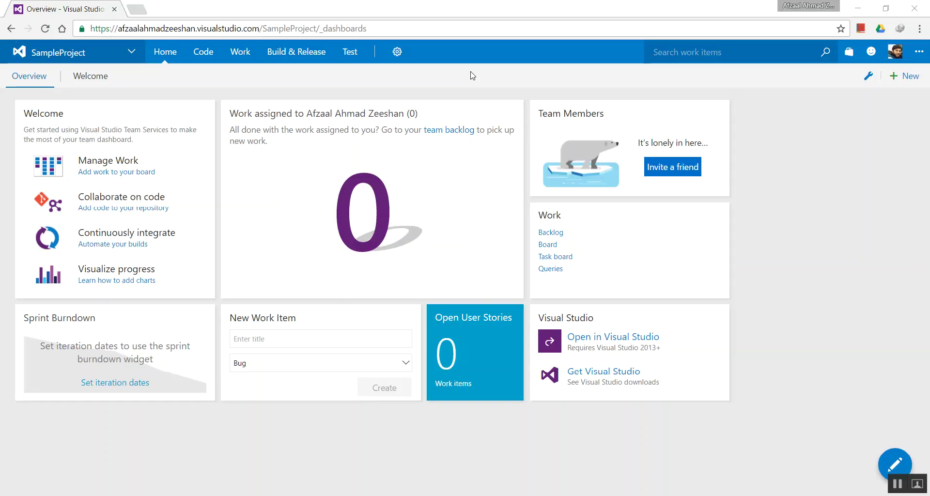
# Open SampleProject's Code files in a new tab and switch to it, showing BuildProcessTemplates
pyautogui.moveTo(212, 63)
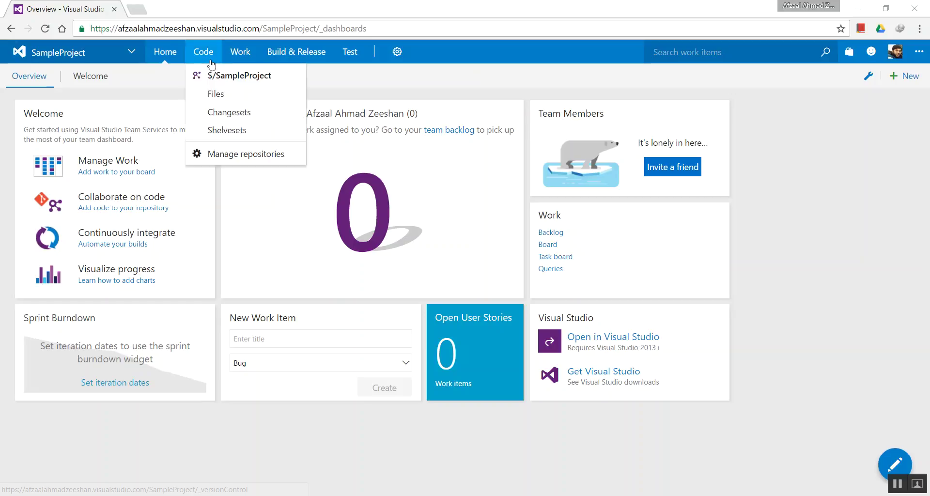
pyautogui.rightClick(216, 93)
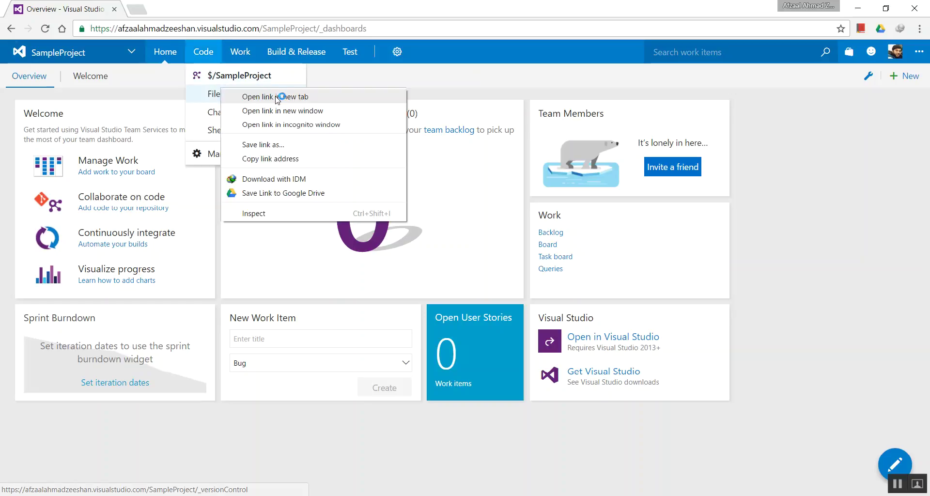
pyautogui.click(279, 96)
pyautogui.click(189, 6)
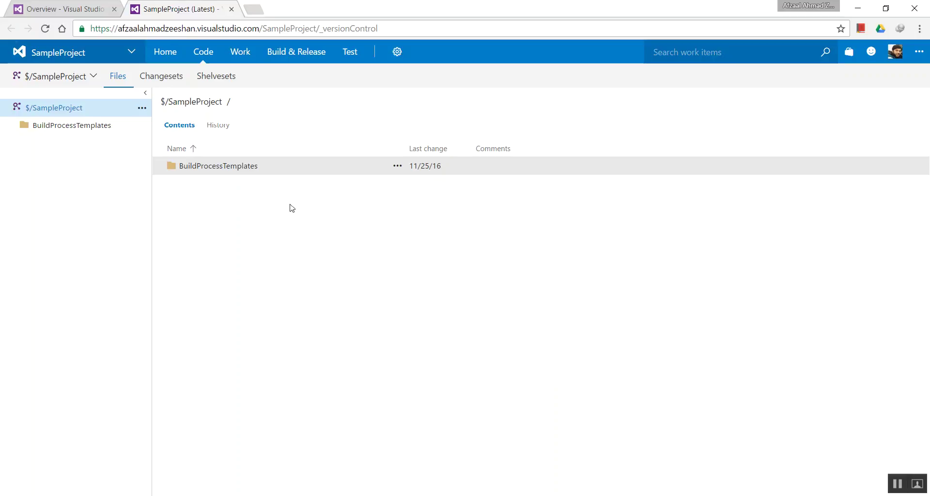
# Go to Build & Release > Builds to list the build definitions
pyautogui.click(307, 52)
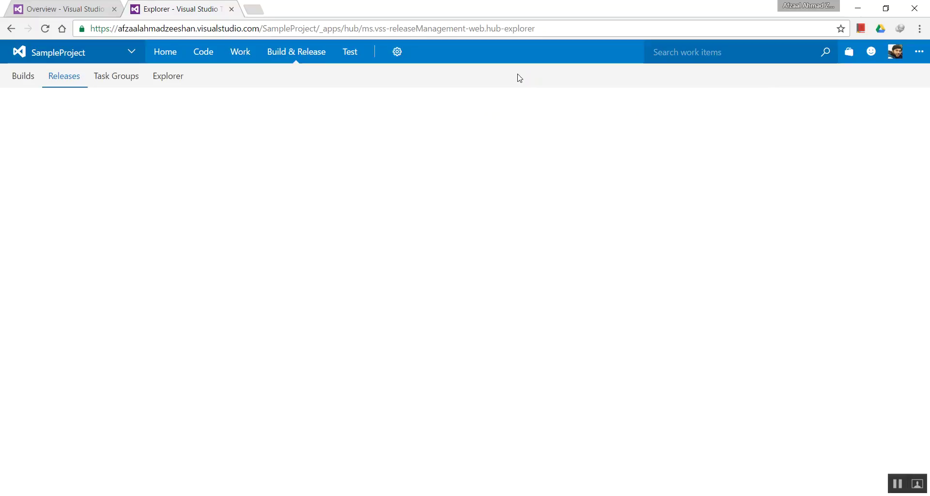
pyautogui.click(23, 76)
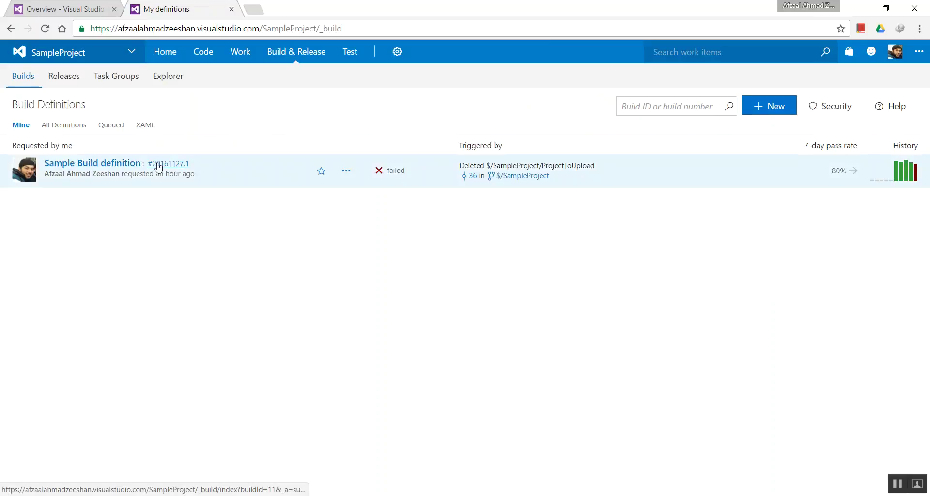
pyautogui.rightClick(119, 168)
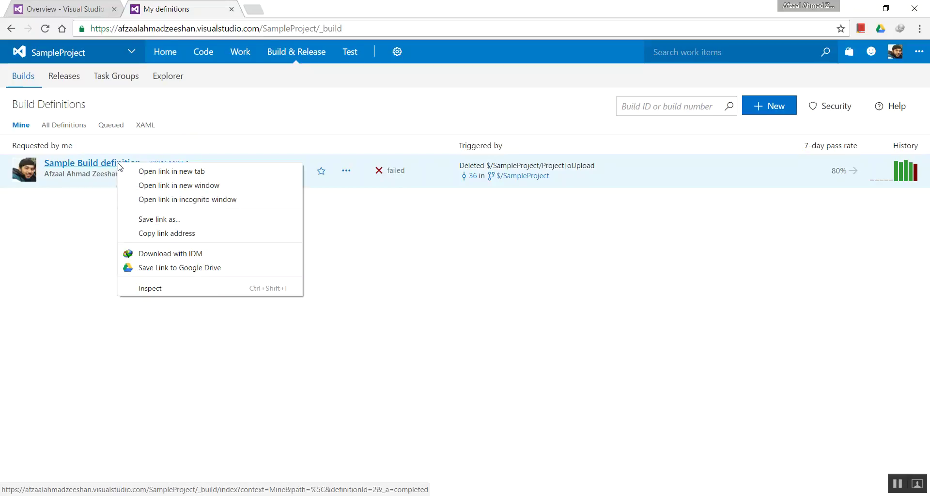
pyautogui.click(83, 214)
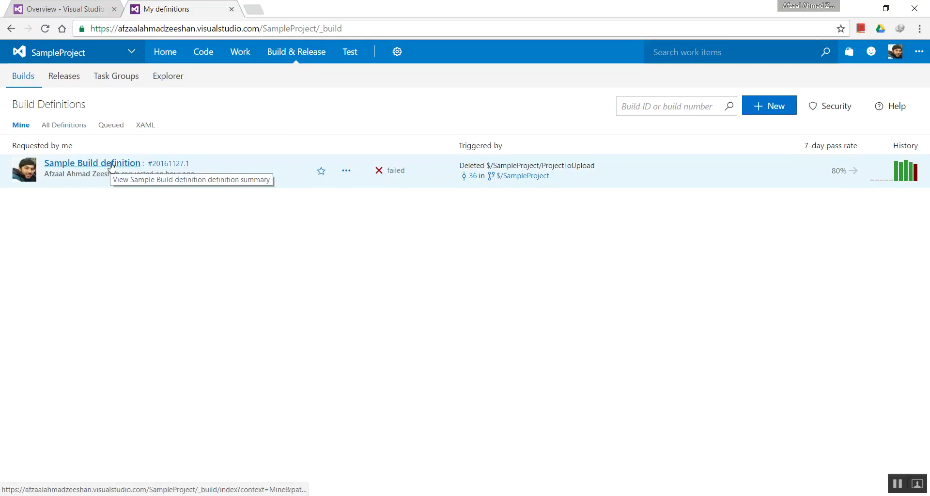
# View the failed Sample Build definition summary, return to the list, then go back to Overview
pyautogui.click(112, 167)
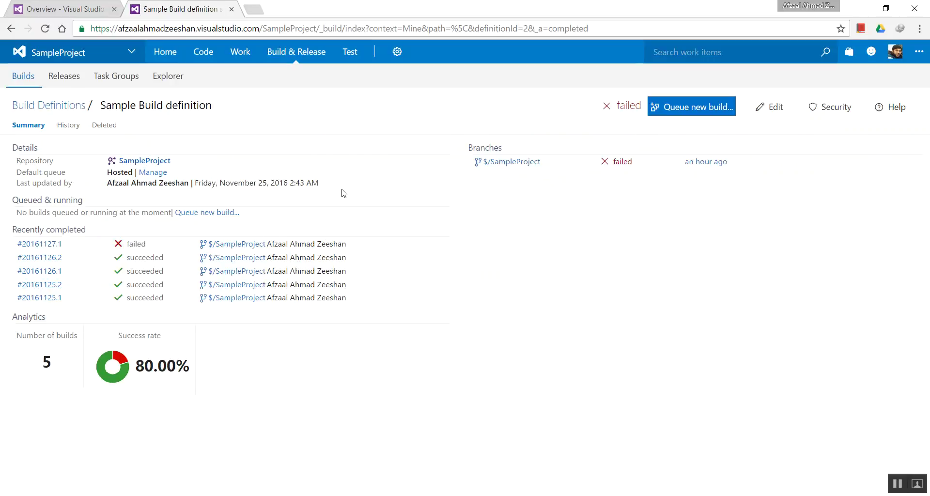
pyautogui.click(76, 107)
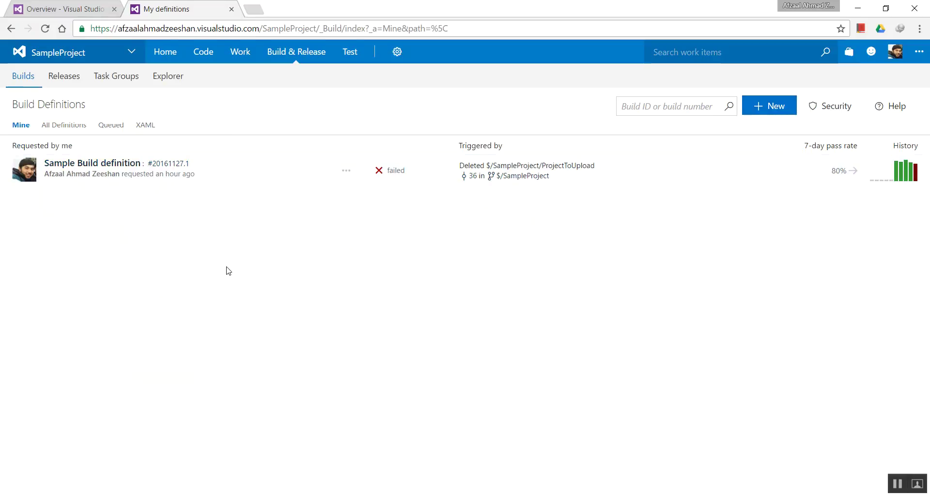
pyautogui.click(103, 5)
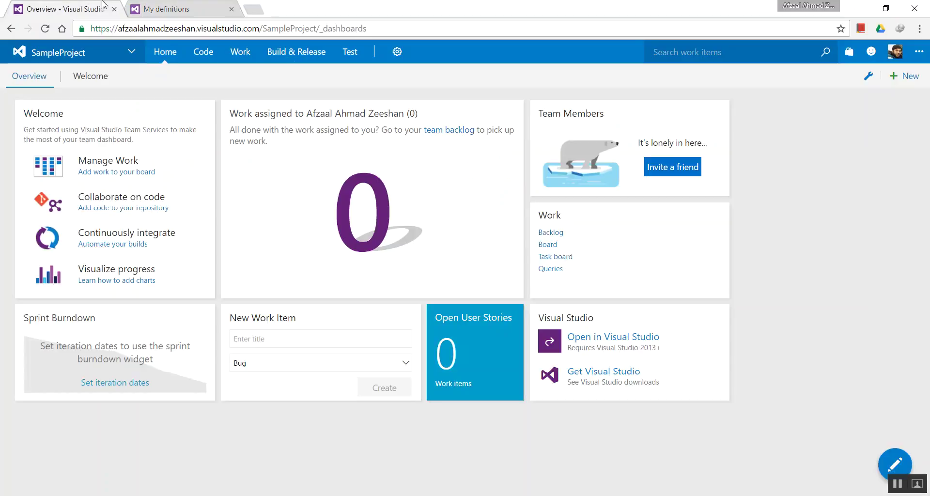
# Move between the project files tab, the build definitions tab and Visual Studio
pyautogui.click(201, 53)
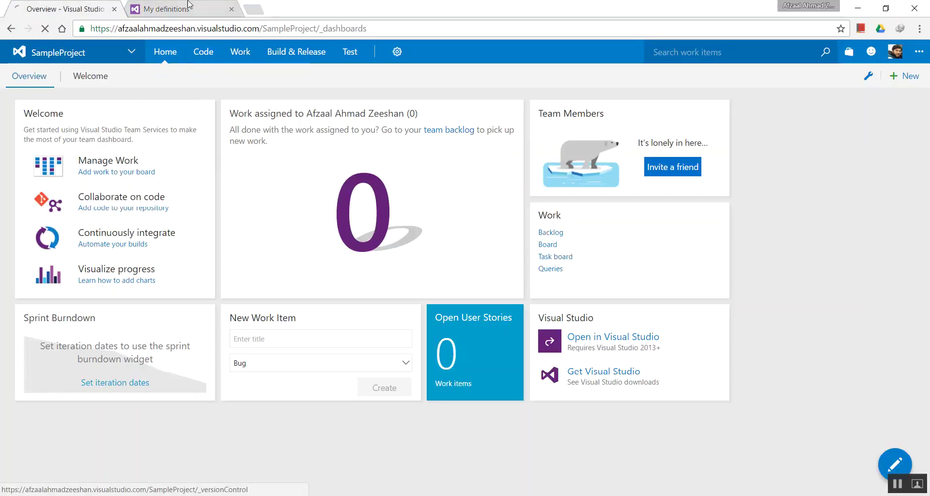
pyautogui.click(189, 4)
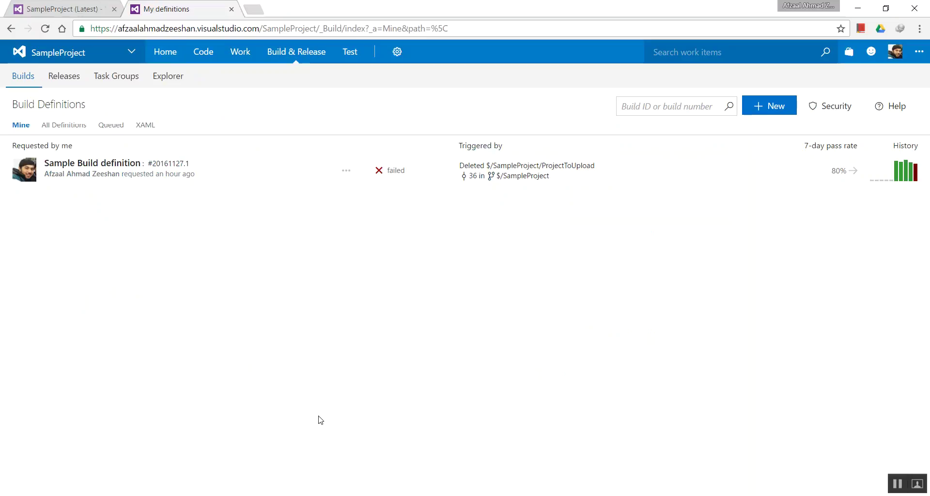
pyautogui.click(85, 5)
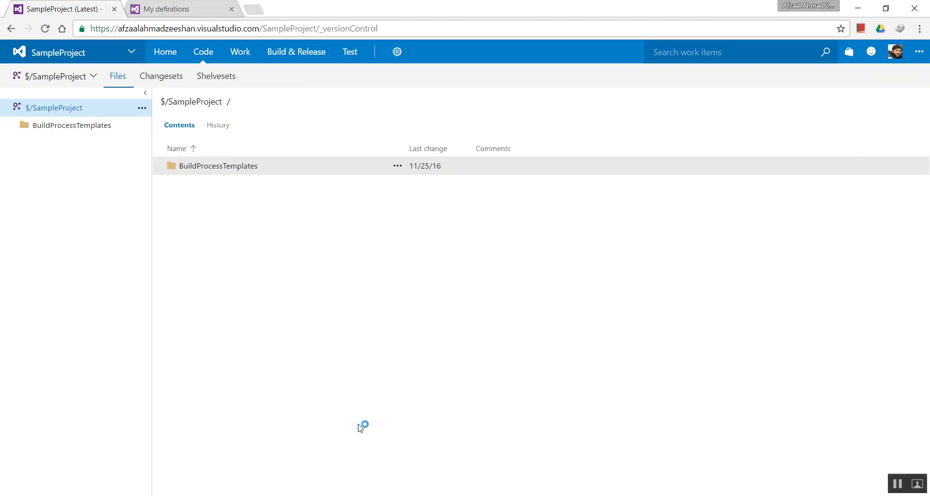
pyautogui.click(317, 495)
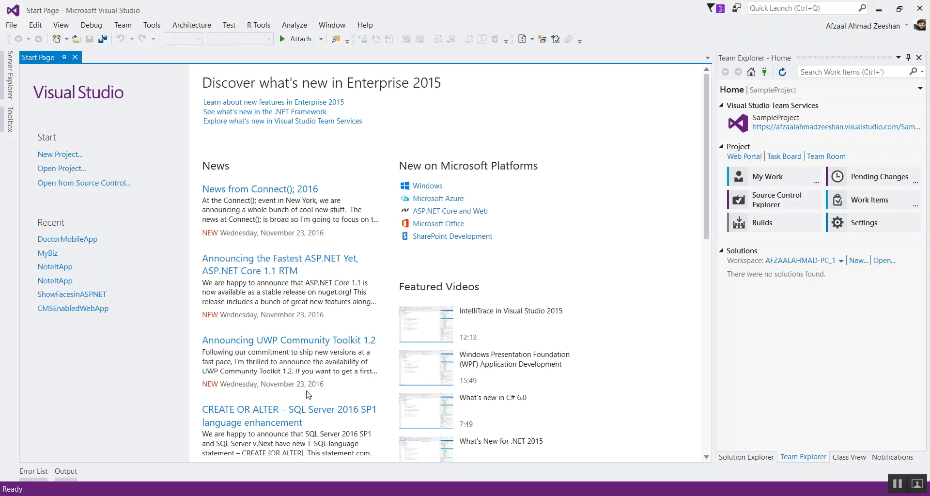
pyautogui.click(267, 492)
# Load portal.azure.com in a new third tab, then return to the Build Definitions tab
pyautogui.hotkey('ctrl', 't')
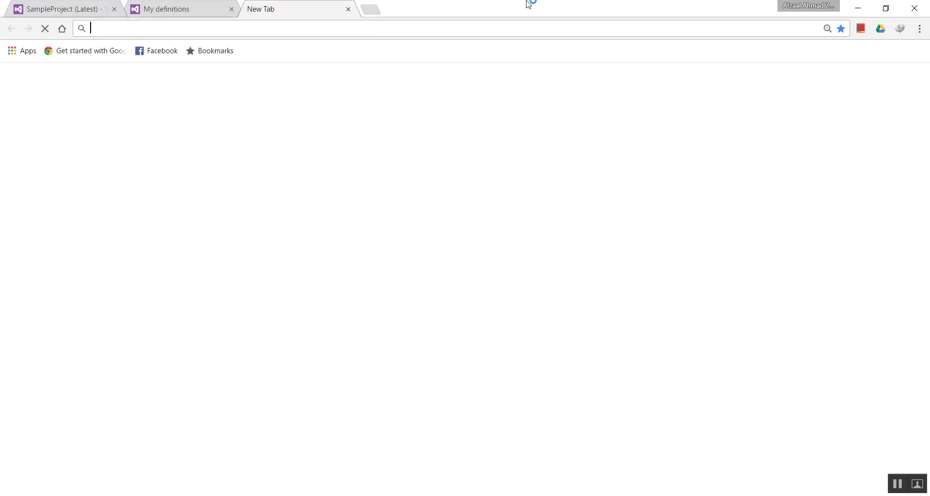
pyautogui.write('por')
pyautogui.press('Return')
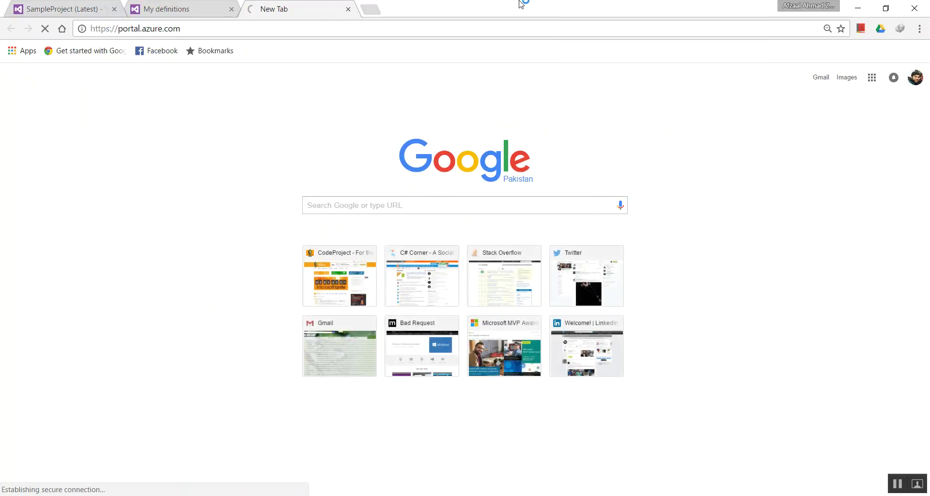
pyautogui.click(58, 9)
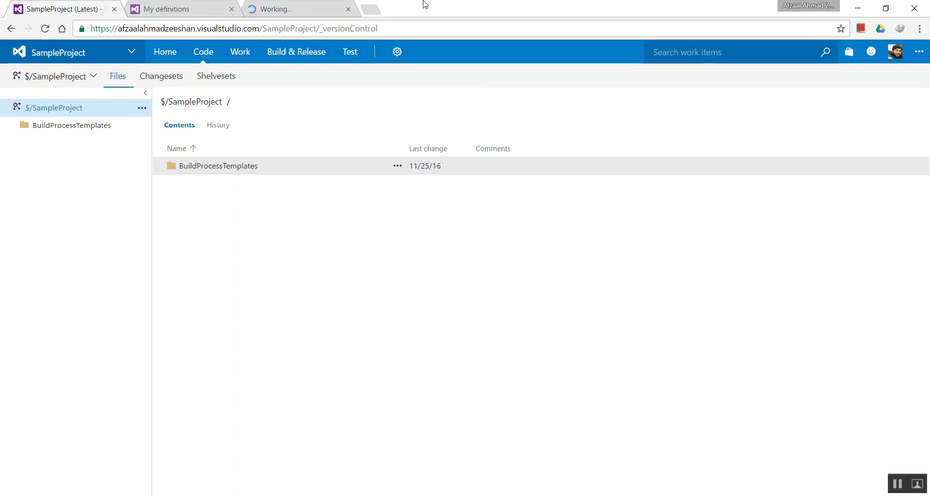
pyautogui.click(313, 6)
pyautogui.click(166, 7)
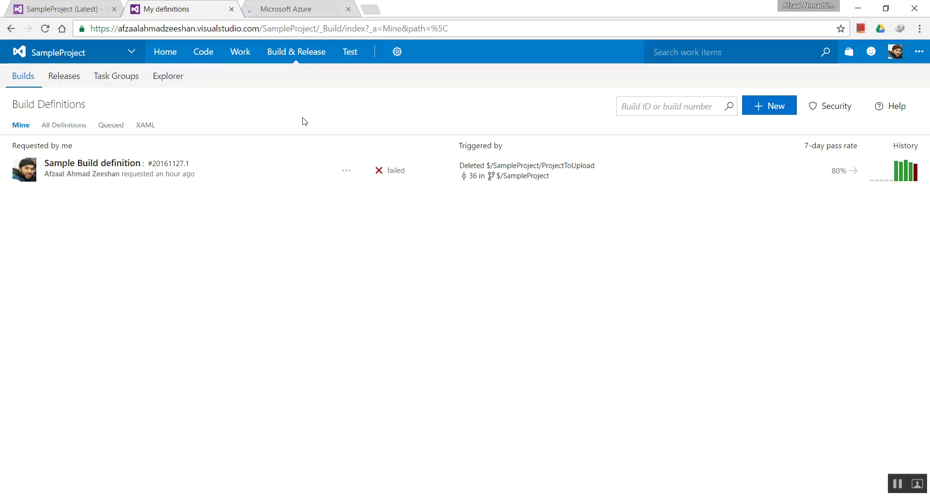
# Start a + New build definition, scroll its template list, then view the Azure portal Dashboard
pyautogui.click(763, 113)
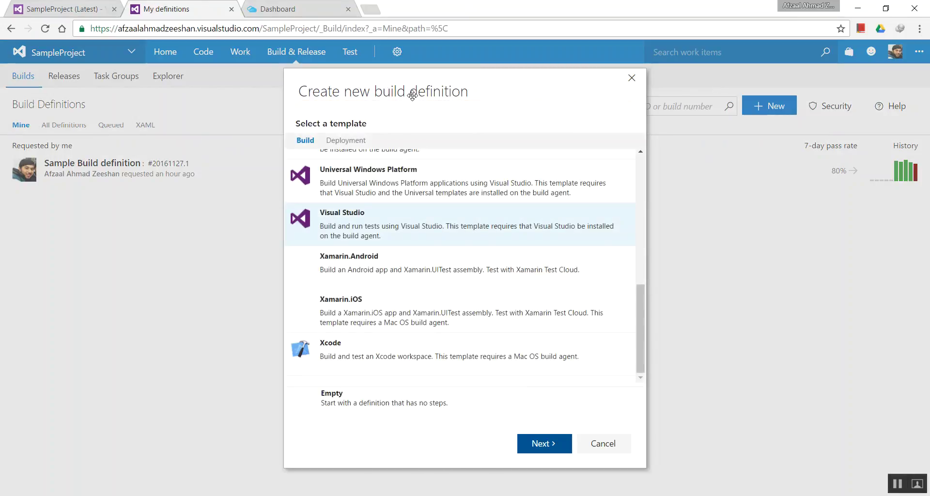
pyautogui.scroll(10, 409, 229)
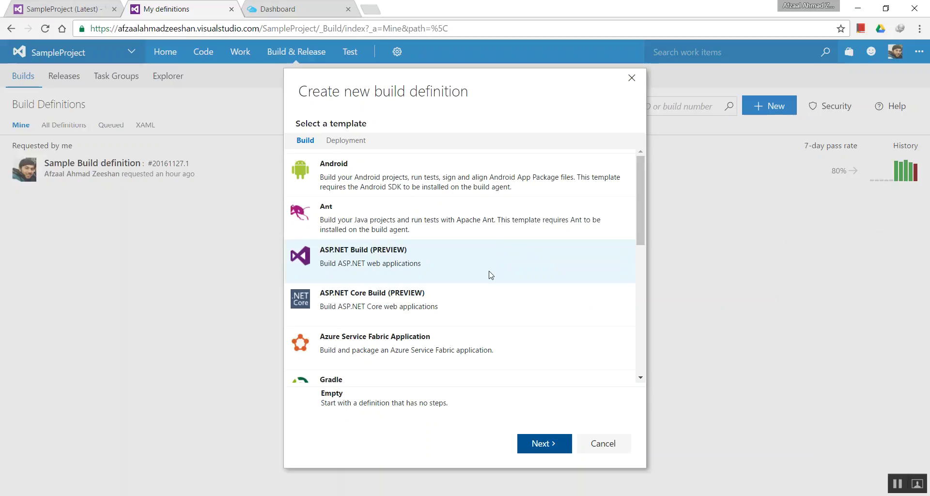
pyautogui.click(275, 6)
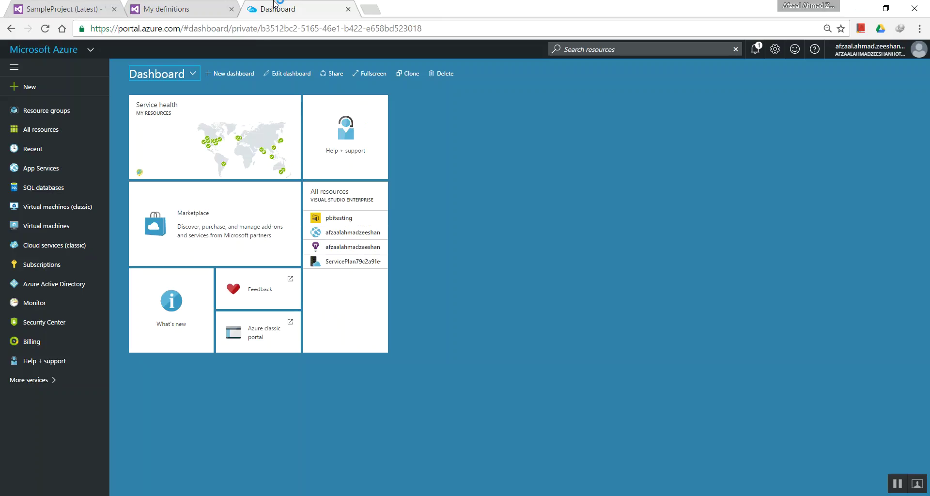
# Open Azure App Services and review the stopped South Central US web app alongside the new build definition
pyautogui.click(76, 173)
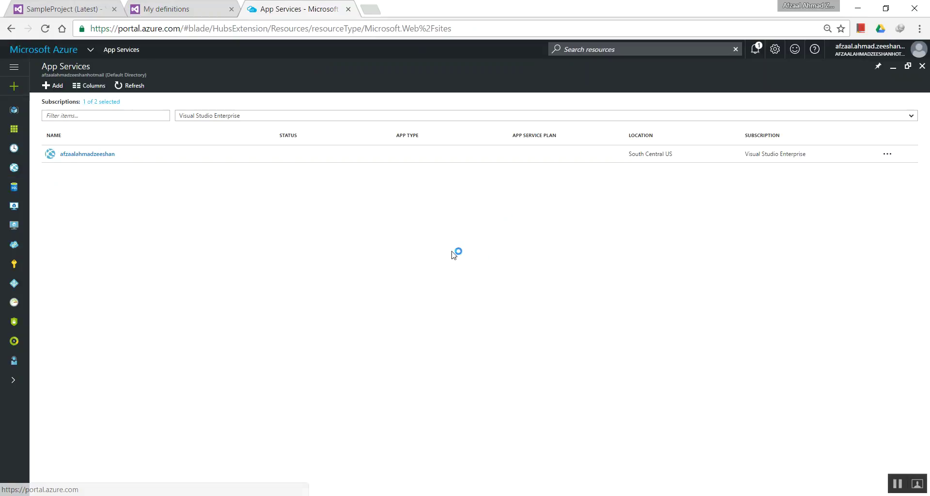
pyautogui.click(201, 7)
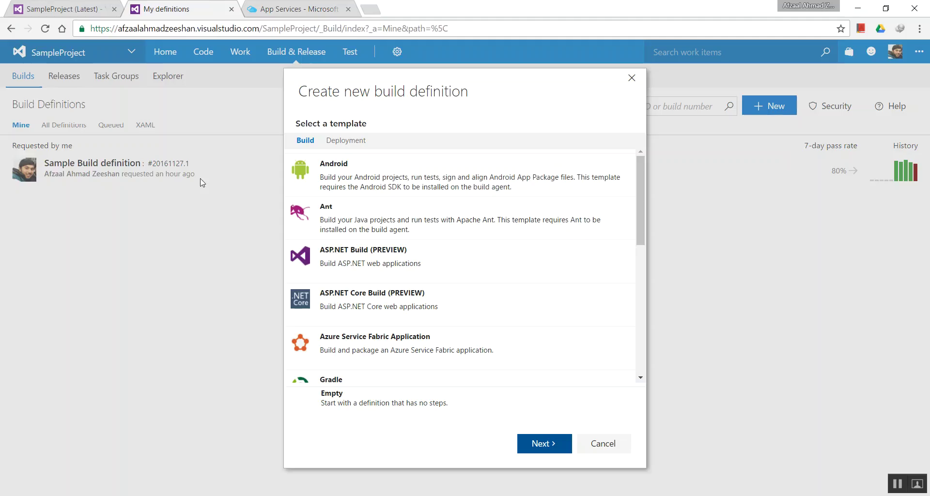
pyautogui.click(285, 7)
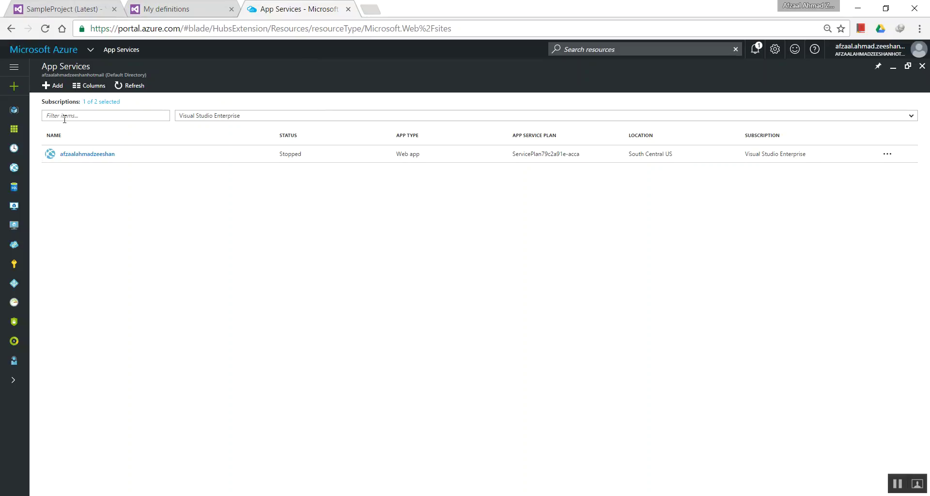
pyautogui.click(188, 5)
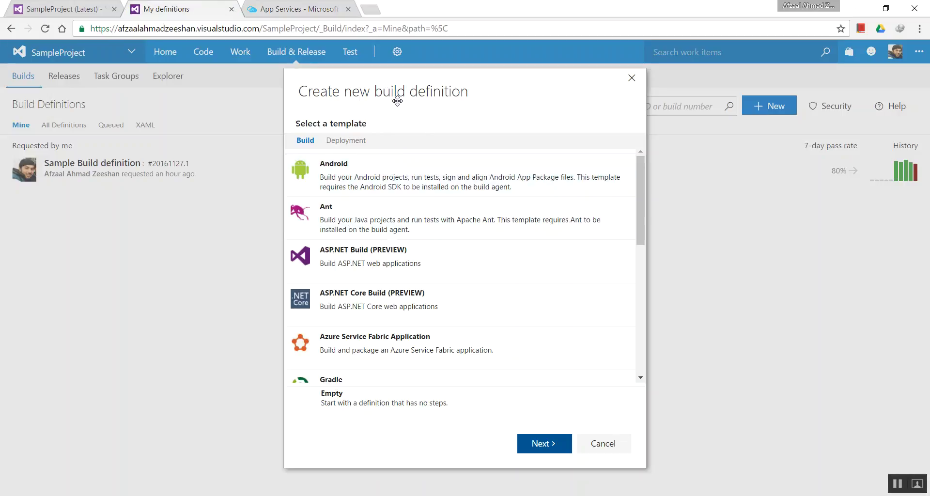
pyautogui.click(308, 8)
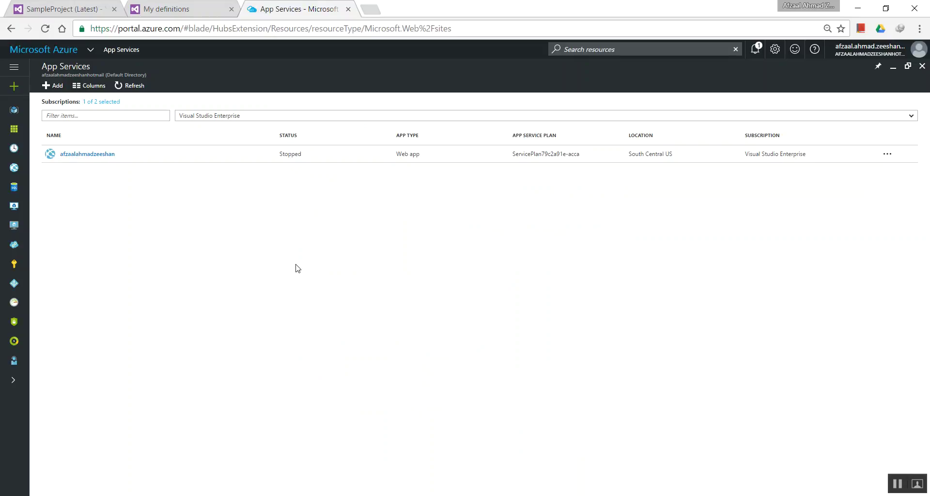
pyautogui.click(197, 5)
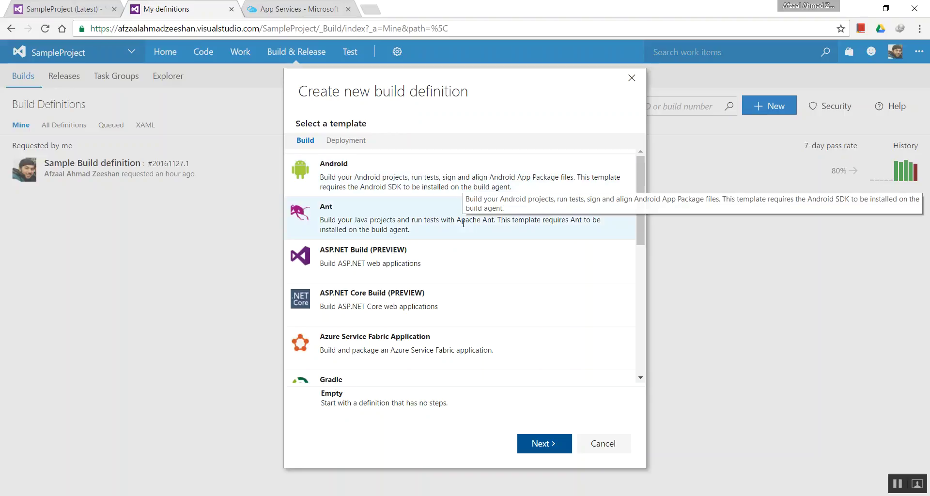
# Compare the ASP.NET Build and ASP.NET Core Build templates, selecting ASP.NET Core Build
pyautogui.click(455, 255)
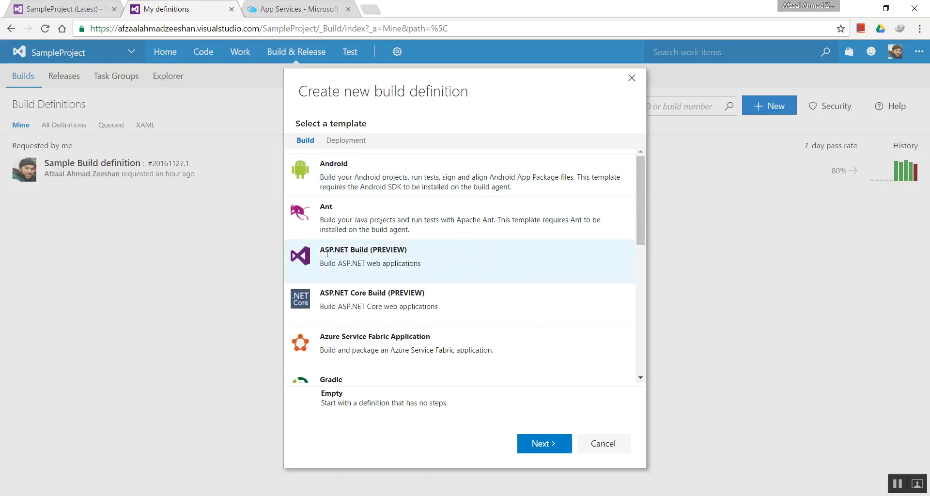
pyautogui.moveTo(321, 250); pyautogui.dragTo(373, 250)
pyautogui.moveTo(320, 293); pyautogui.dragTo(386, 294)
pyautogui.click(359, 315)
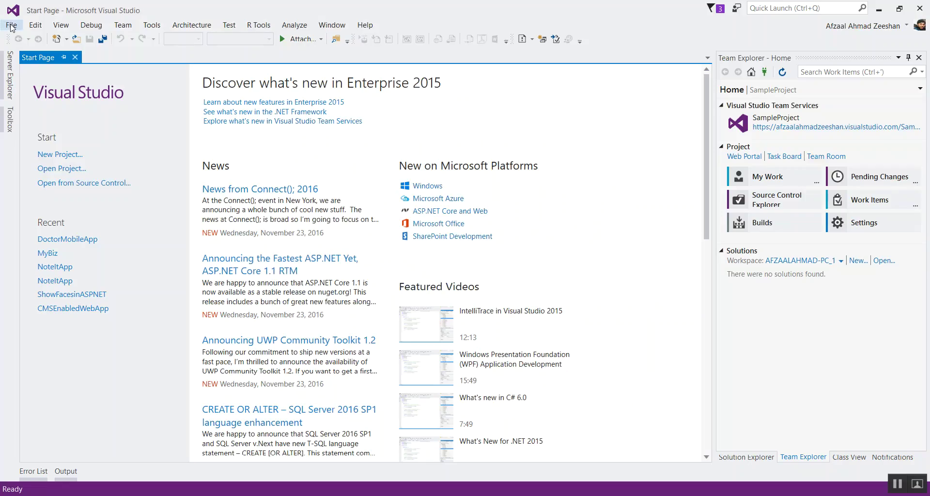
# In Visual Studio, start File > New Project and select the ASP.NET Web Application template
pyautogui.click(11, 24)
pyautogui.moveTo(16, 41)
pyautogui.click(269, 42)
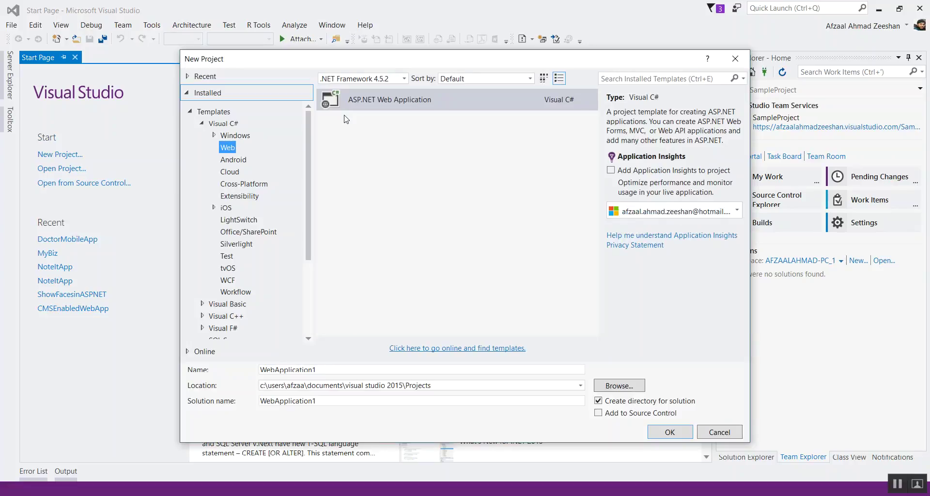
pyautogui.click(363, 102)
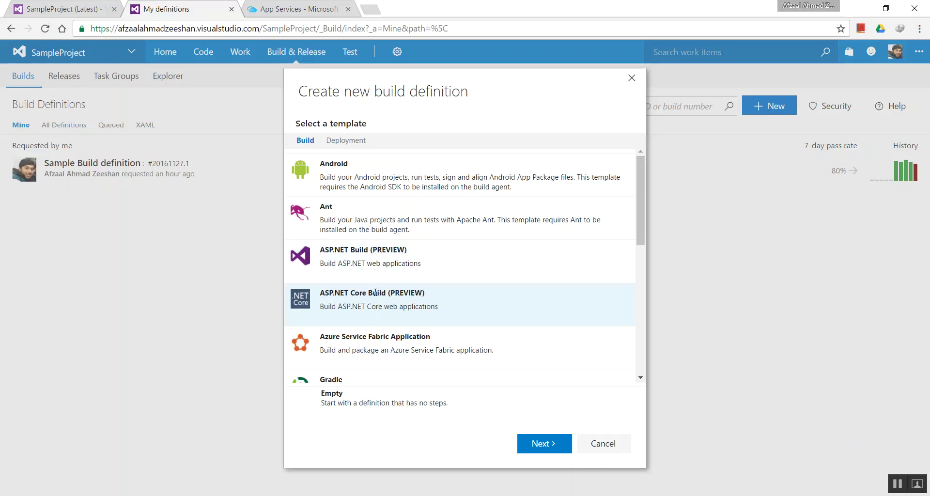
# Select the ASP.NET Build (PREVIEW) template and proceed to the repository settings
pyautogui.click(356, 259)
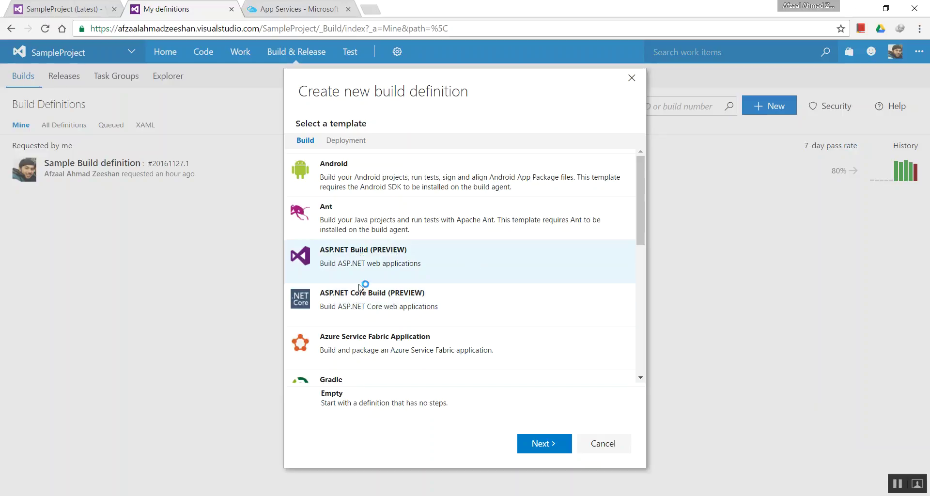
pyautogui.scroll(-6, 398, 301)
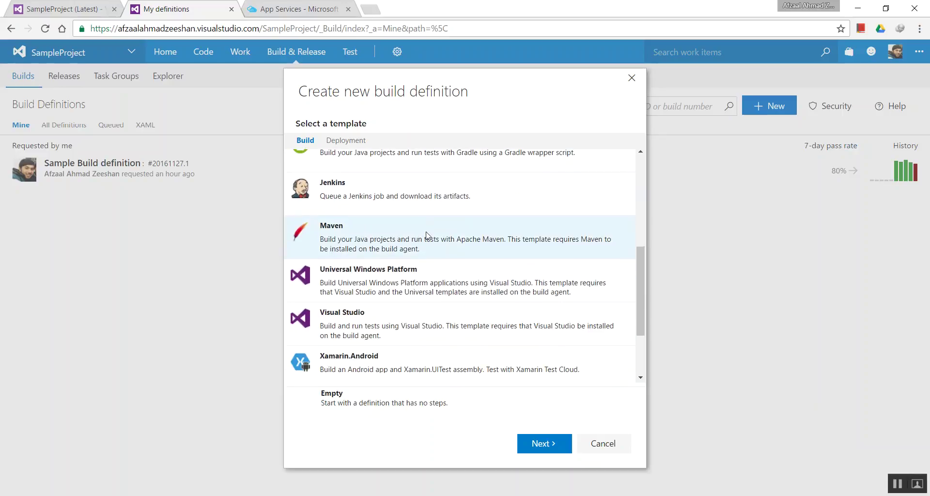
pyautogui.scroll(-2, 437, 302)
pyautogui.scroll(10, 434, 291)
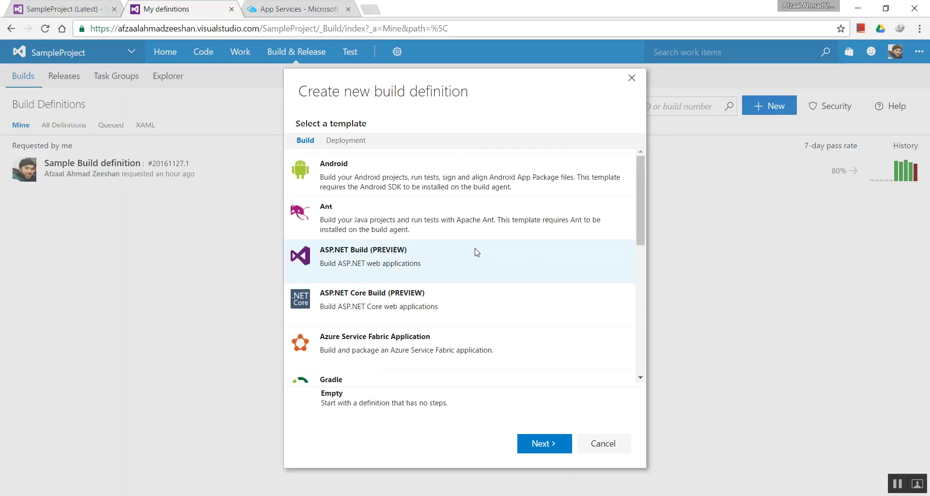
pyautogui.scroll(-8, 473, 252)
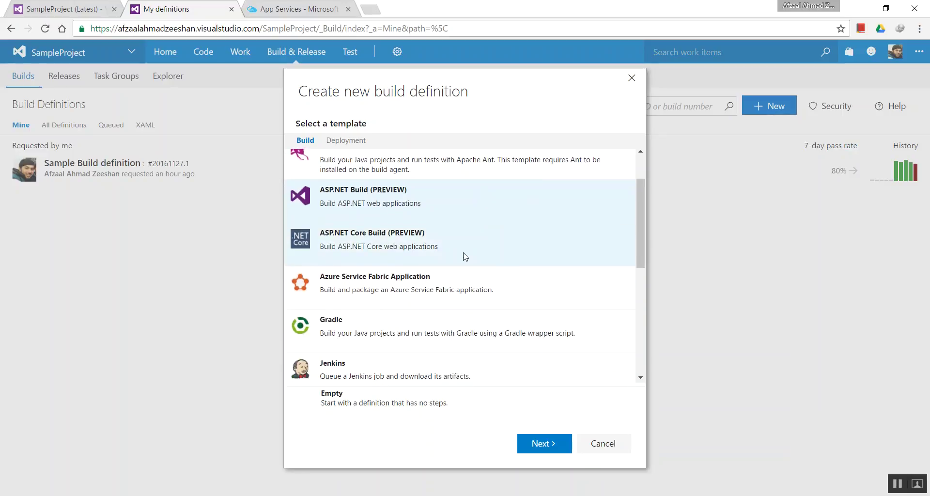
pyautogui.scroll(10, 441, 262)
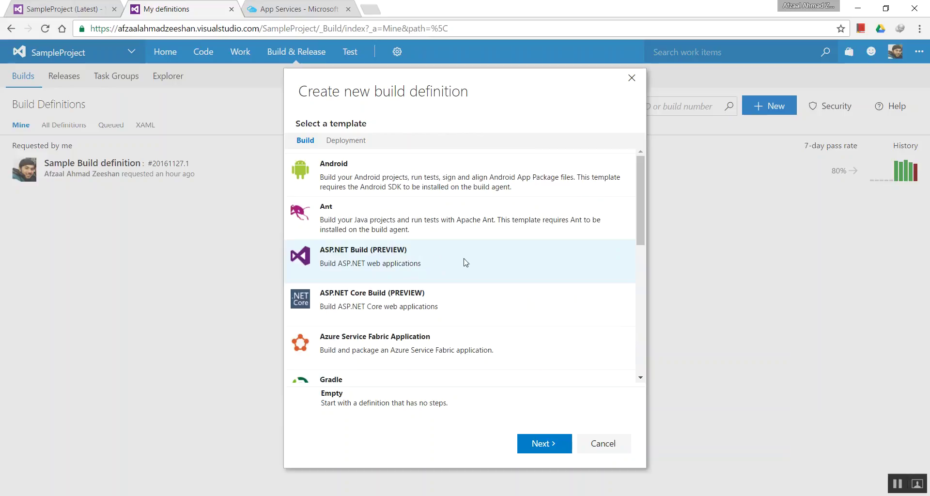
pyautogui.click(420, 260)
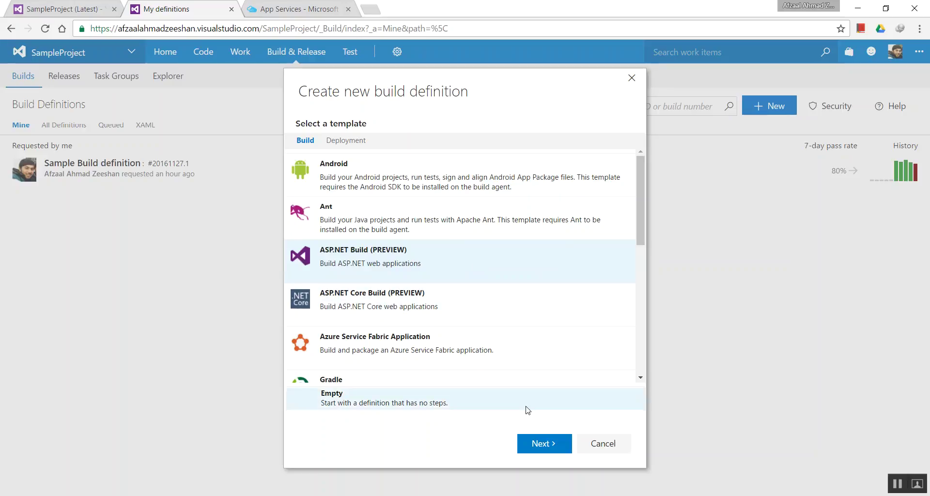
pyautogui.click(542, 445)
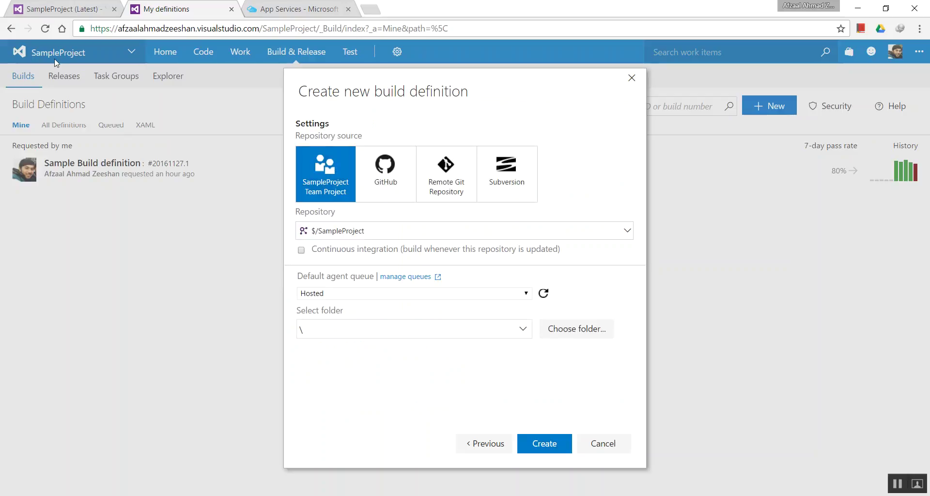
# Enable continuous integration and create the definition using $/SampleProject and the Hosted queue
pyautogui.click(343, 253)
pyautogui.click(548, 447)
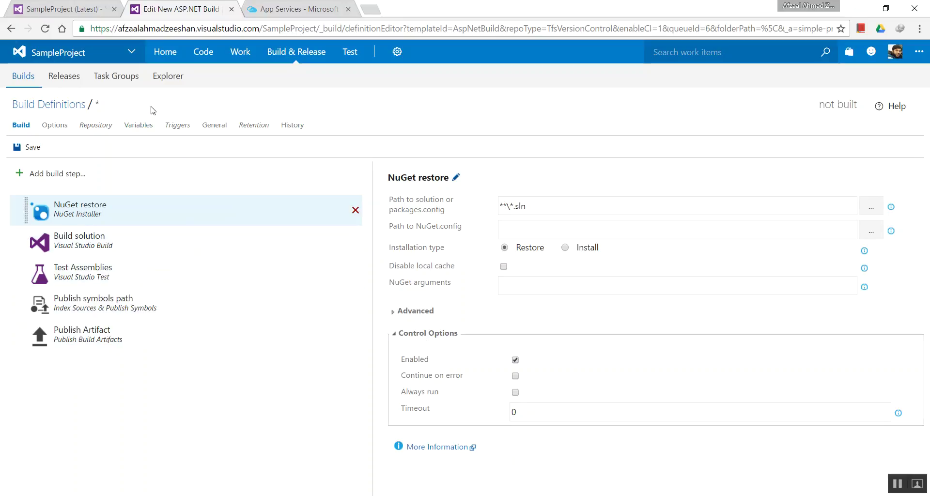
# Save the definition, trimming 'New ' and ' 1' so it is named 'ASP.NET Build (PREVIEW) definition'
pyautogui.click(29, 146)
pyautogui.moveTo(507, 231)
pyautogui.mouseDown()
pyautogui.moveTo(447, 234)
pyautogui.moveTo(490, 234)
pyautogui.mouseUp()
pyautogui.press('BackSpace')
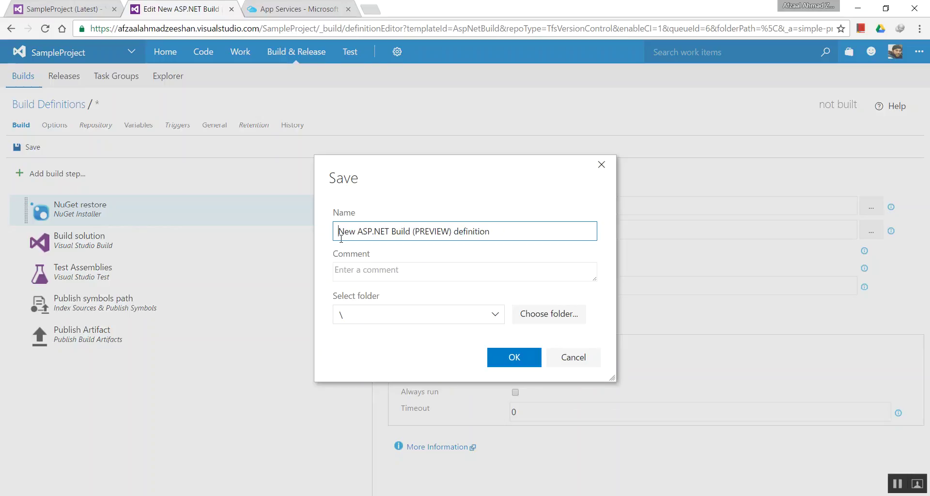
pyautogui.moveTo(343, 234); pyautogui.dragTo(360, 235)
pyautogui.press('BackSpace')
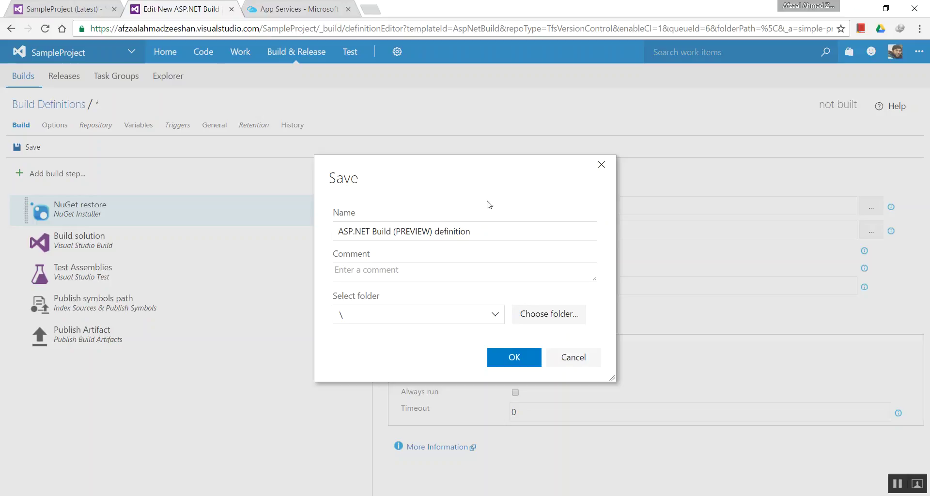
pyautogui.click(512, 355)
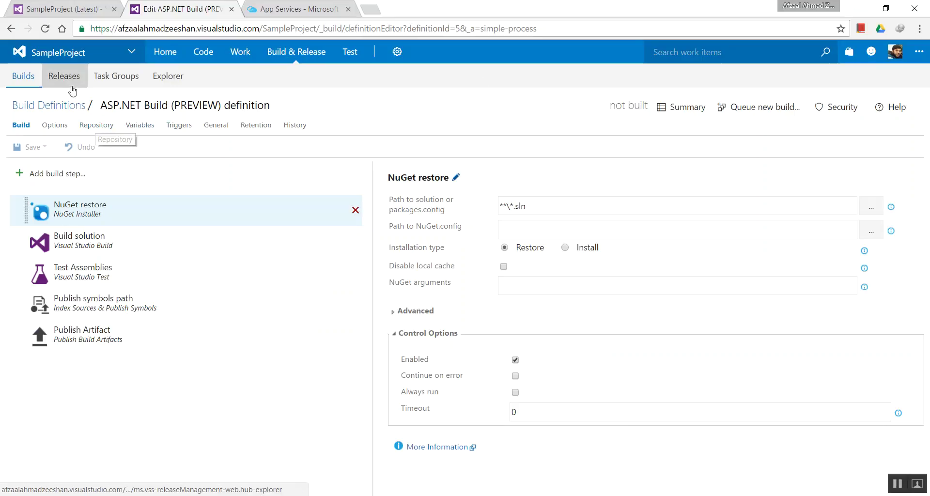
# Review the build definition's Repository, Variables and Triggers tabs, then start a new release definition
pyautogui.click(96, 126)
pyautogui.click(145, 126)
pyautogui.click(178, 128)
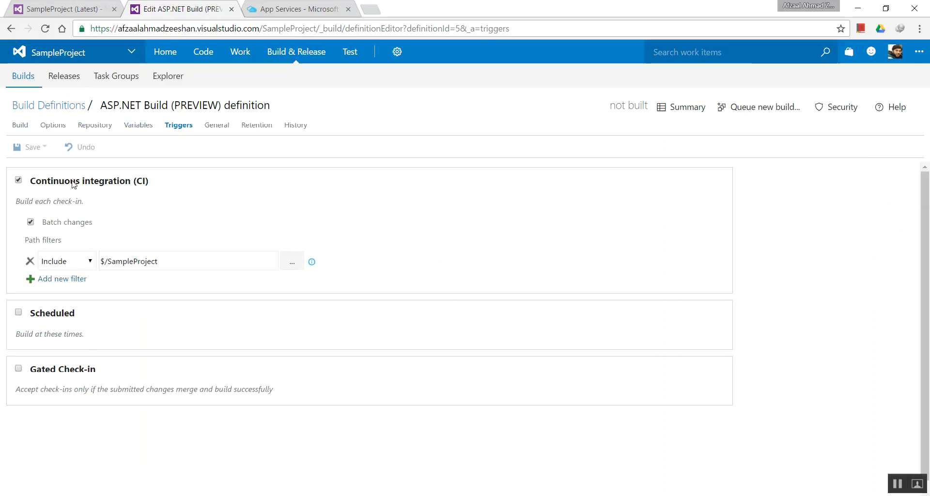
pyautogui.click(393, 112)
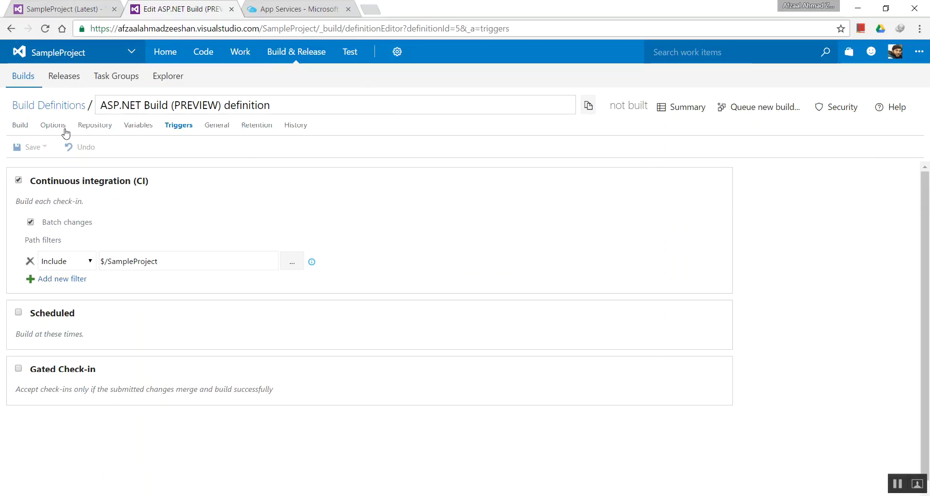
pyautogui.click(169, 76)
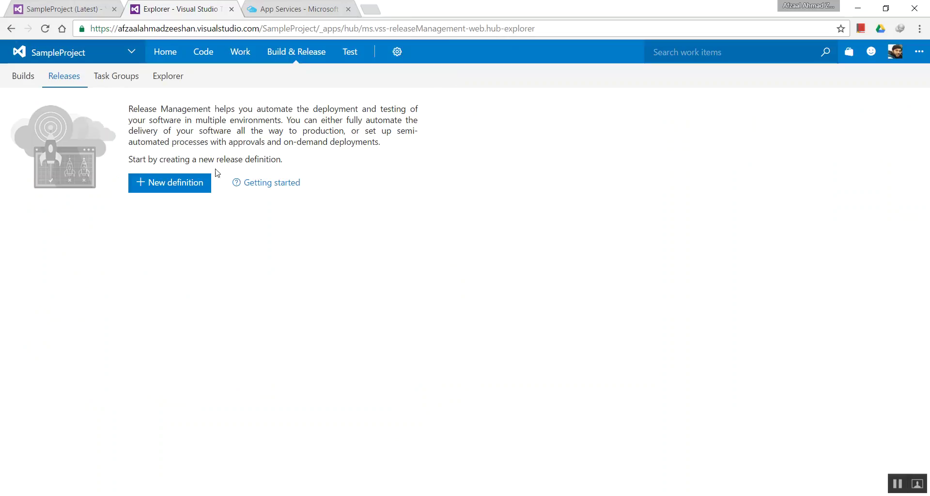
pyautogui.click(170, 184)
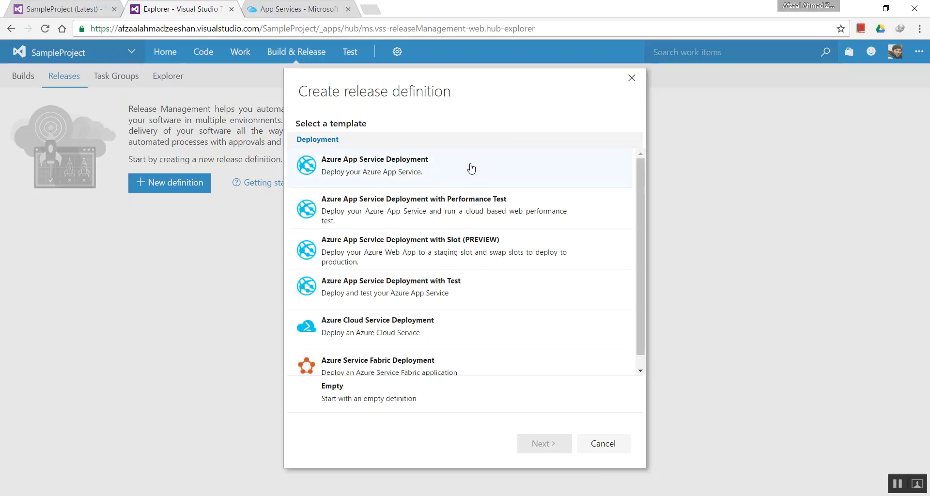
# Choose the Azure App Service Deployment template and move on to the Artifacts step
pyautogui.click(291, 4)
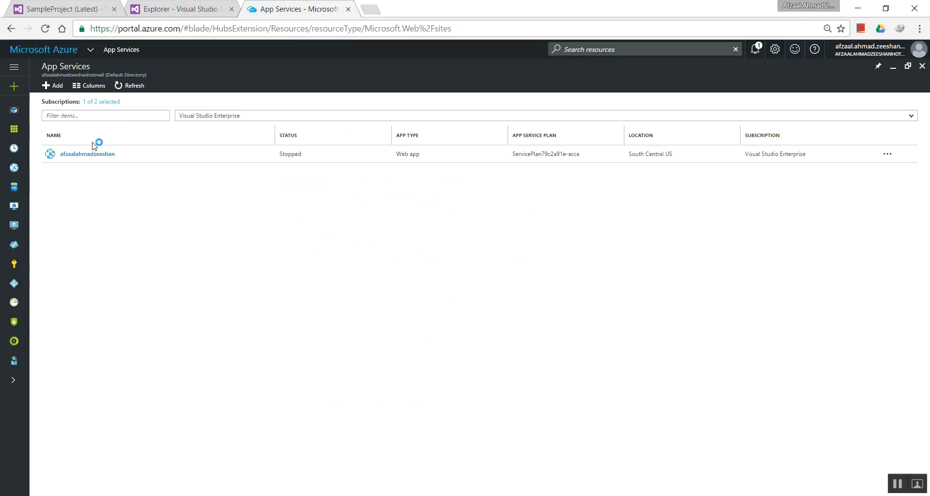
pyautogui.click(177, 4)
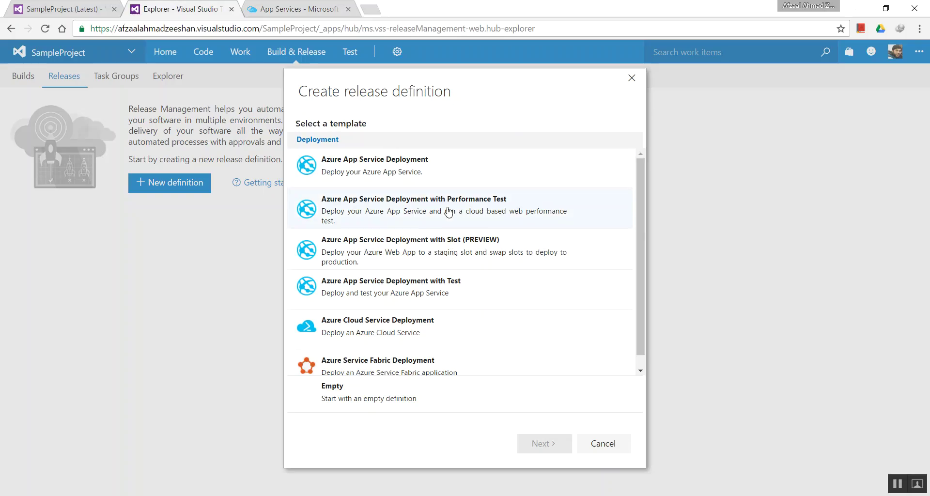
pyautogui.click(484, 180)
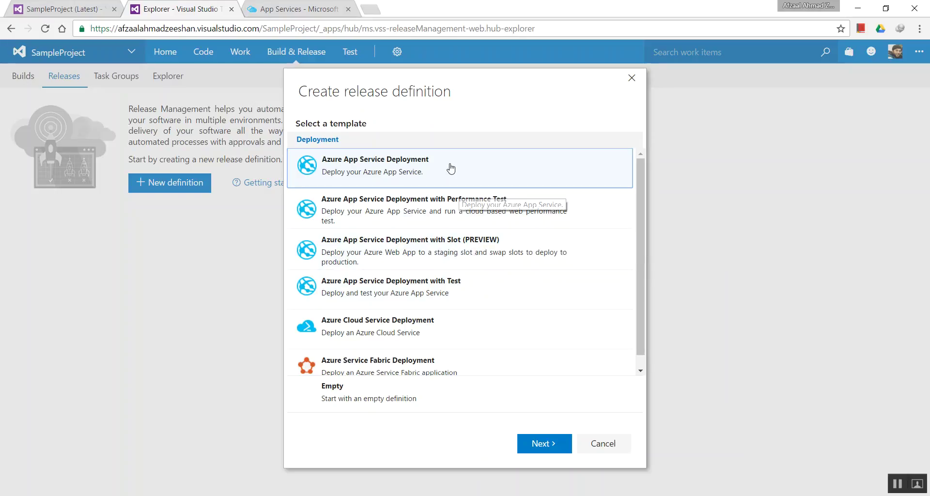
pyautogui.click(542, 452)
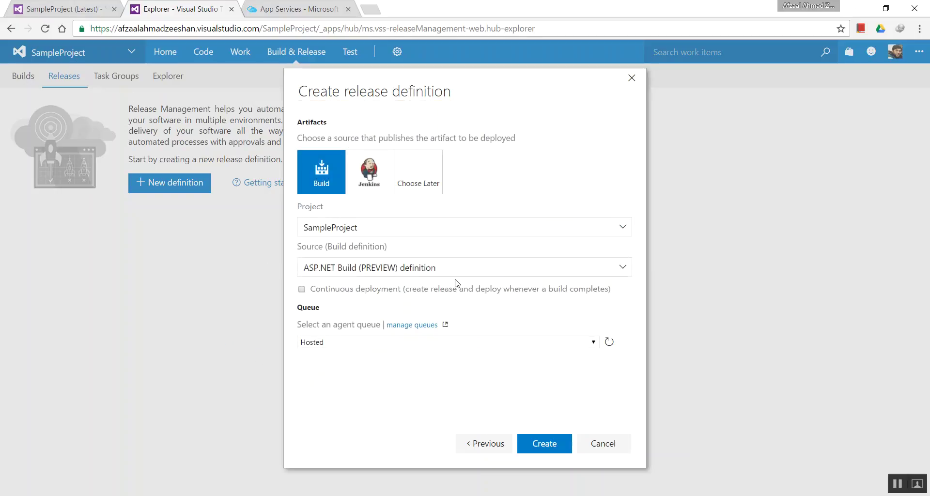
# Choose ASP.NET Build (PREVIEW) definition as the release's source build definition
pyautogui.click(625, 270)
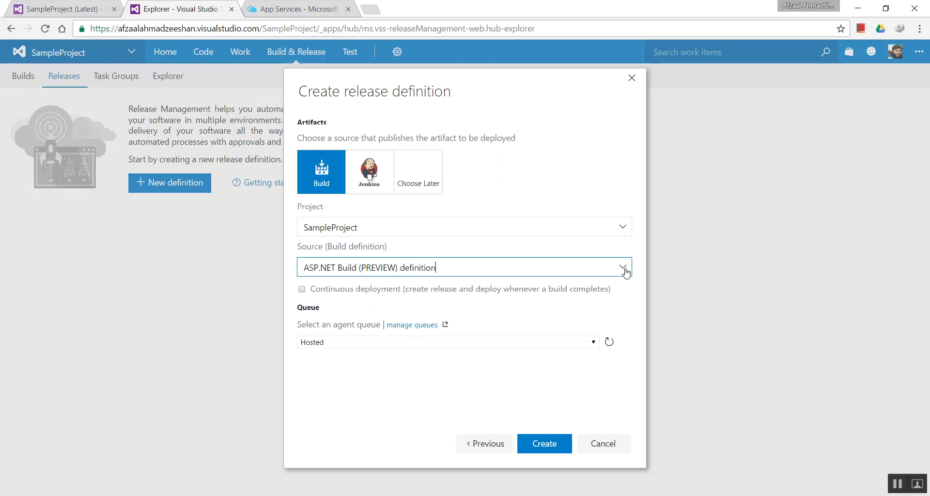
pyautogui.click(624, 269)
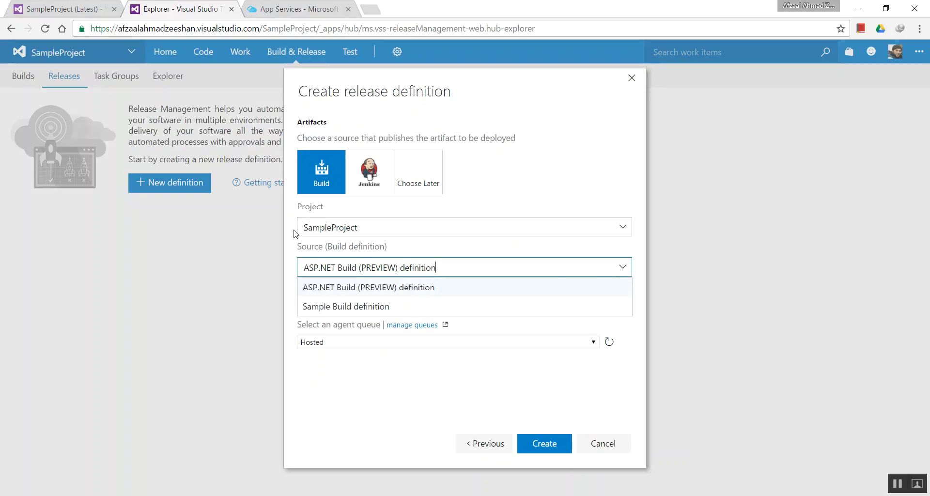
pyautogui.click(350, 291)
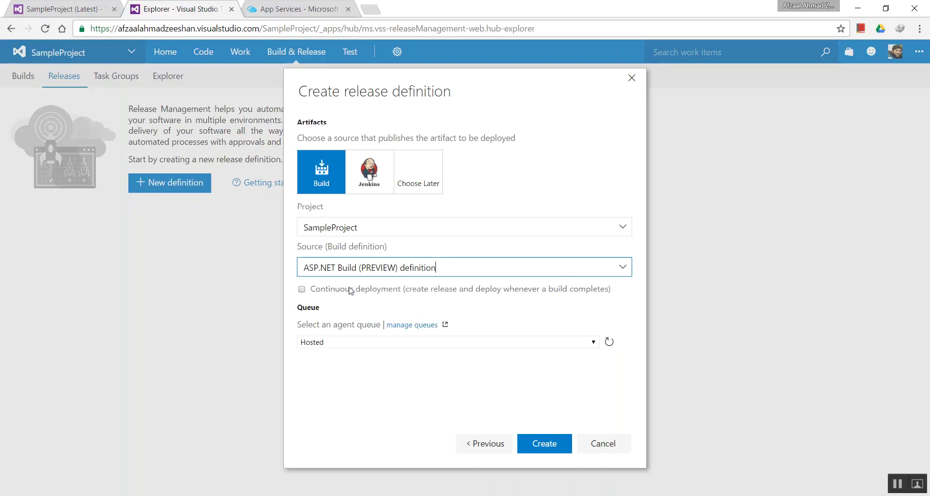
pyautogui.click(373, 426)
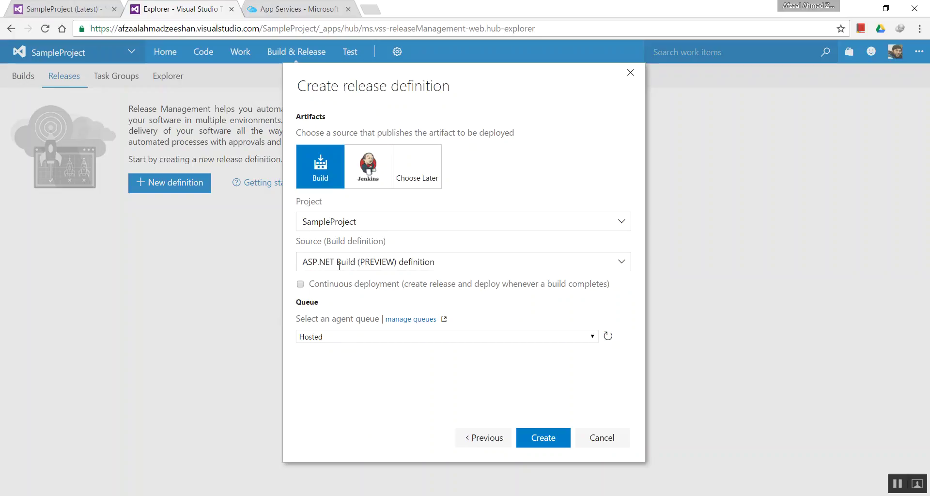
# Edit the Source field text, removing the added 'New ' and trailing ' 1'
pyautogui.moveTo(301, 259); pyautogui.dragTo(452, 264)
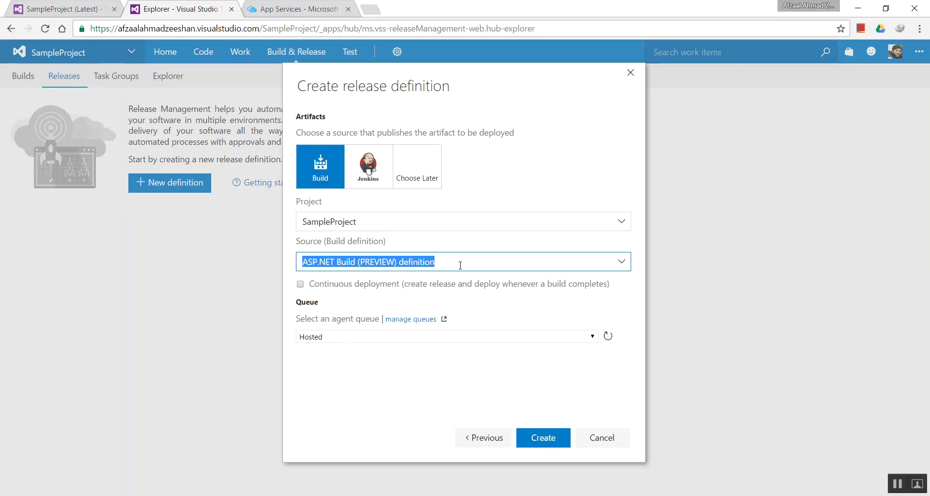
pyautogui.click(396, 366)
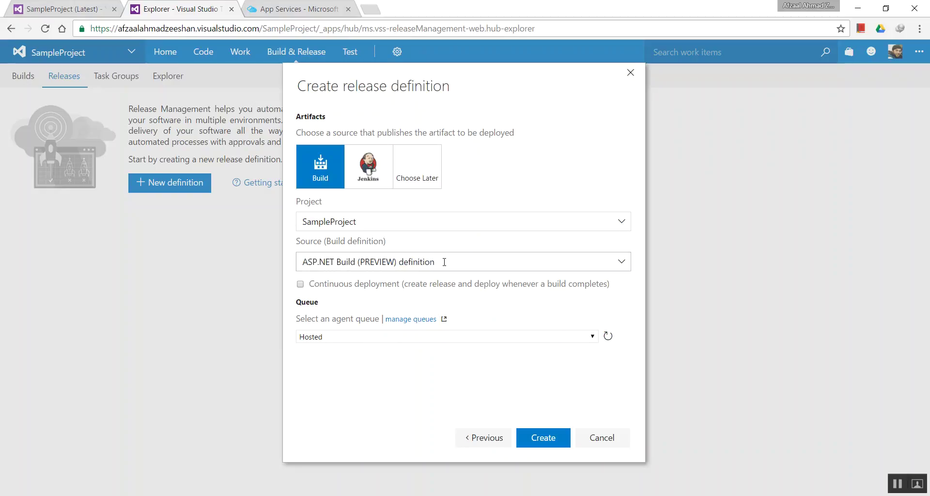
pyautogui.moveTo(444, 261); pyautogui.dragTo(296, 259)
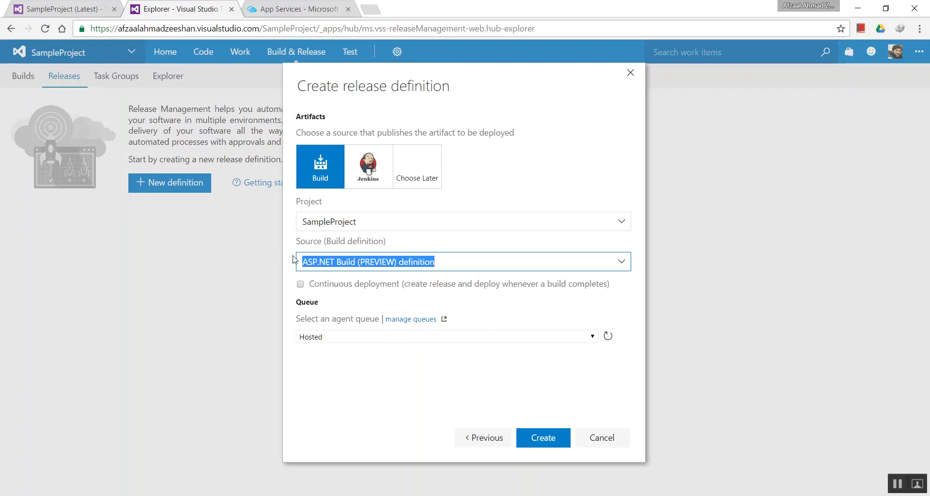
pyautogui.click(445, 262)
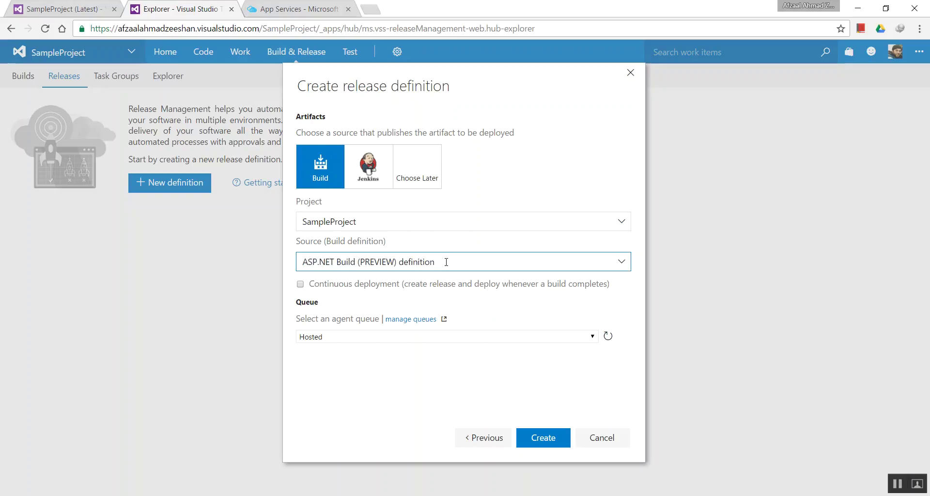
pyautogui.write('1')
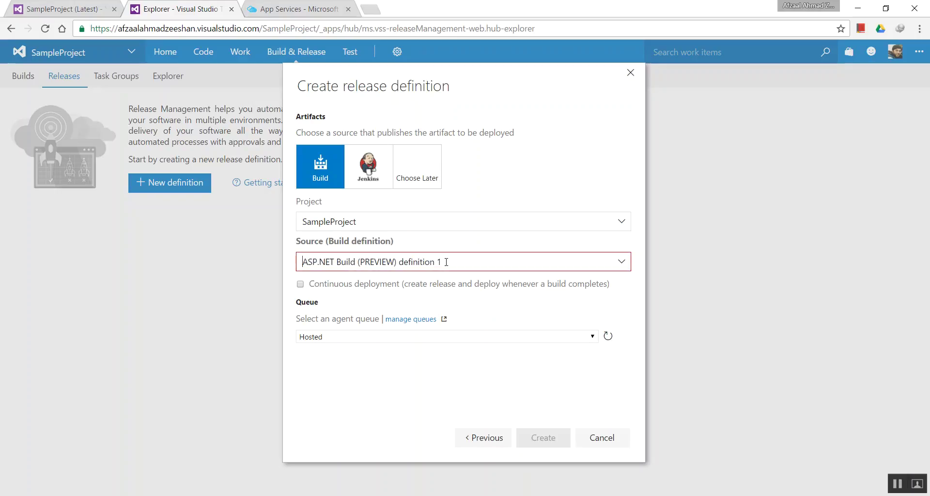
pyautogui.press('Home')
pyautogui.write('New')
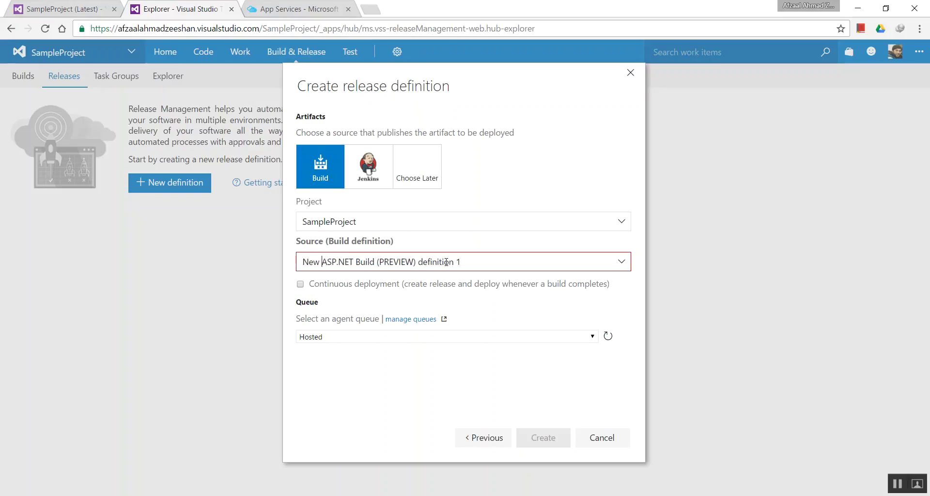
pyautogui.press('BackSpace')
pyautogui.press('BackSpace')
pyautogui.press('BackSpace')
pyautogui.press('BackSpace')
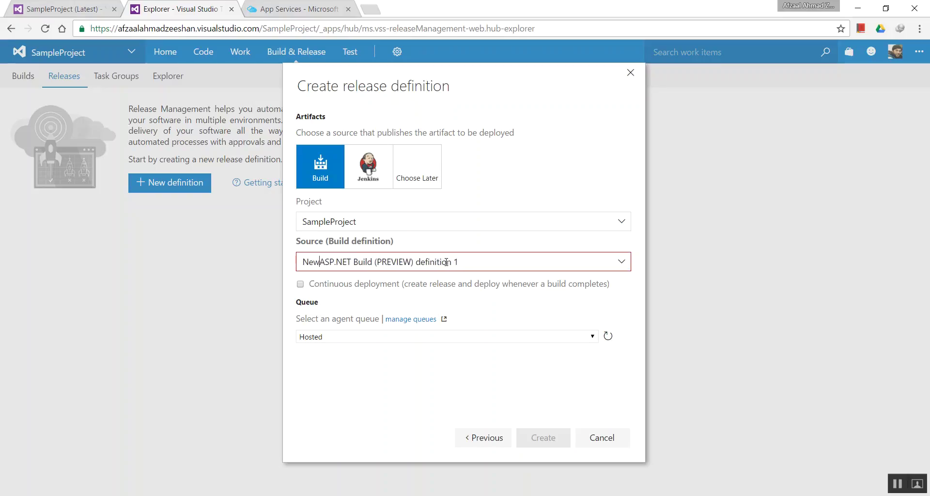
pyautogui.press('End')
pyautogui.press('BackSpace')
pyautogui.press('BackSpace')
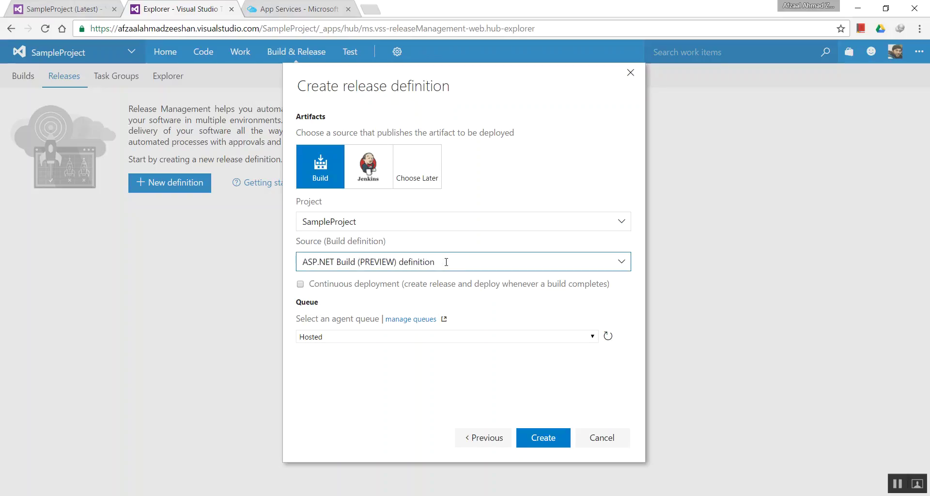
pyautogui.click(407, 395)
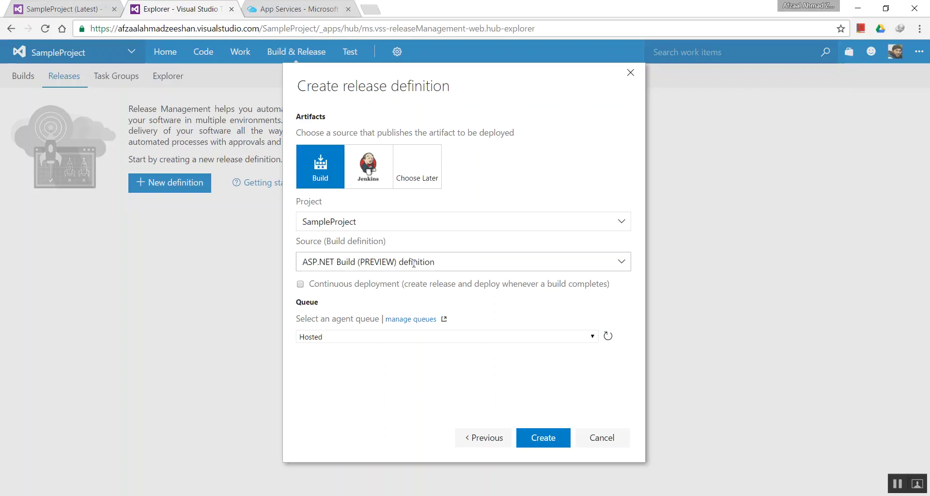
# Confirm the source reads ASP.NET Build (PREVIEW) definition and enable continuous deployment
pyautogui.click(446, 266)
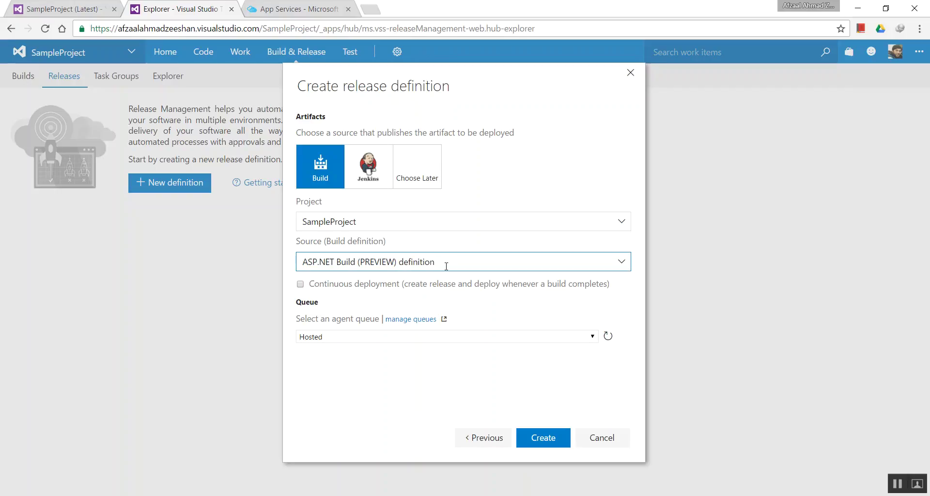
pyautogui.moveTo(447, 266); pyautogui.dragTo(295, 263)
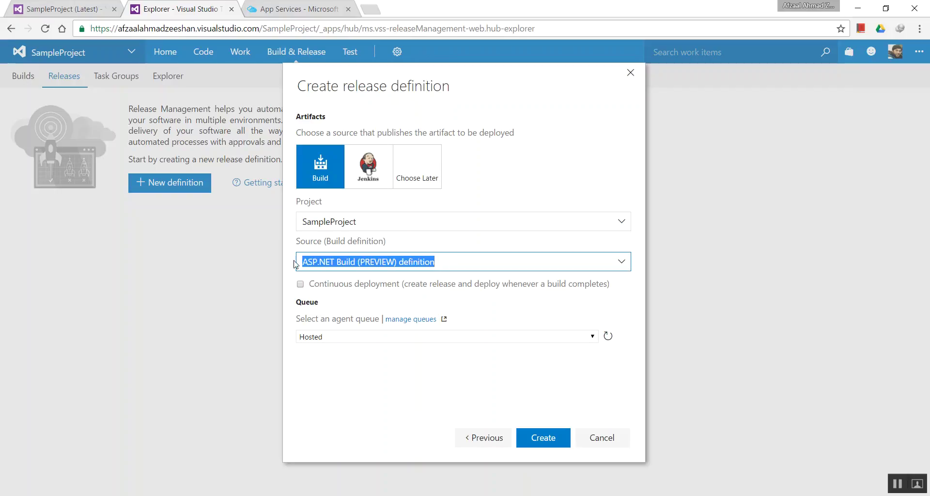
pyautogui.click(320, 259)
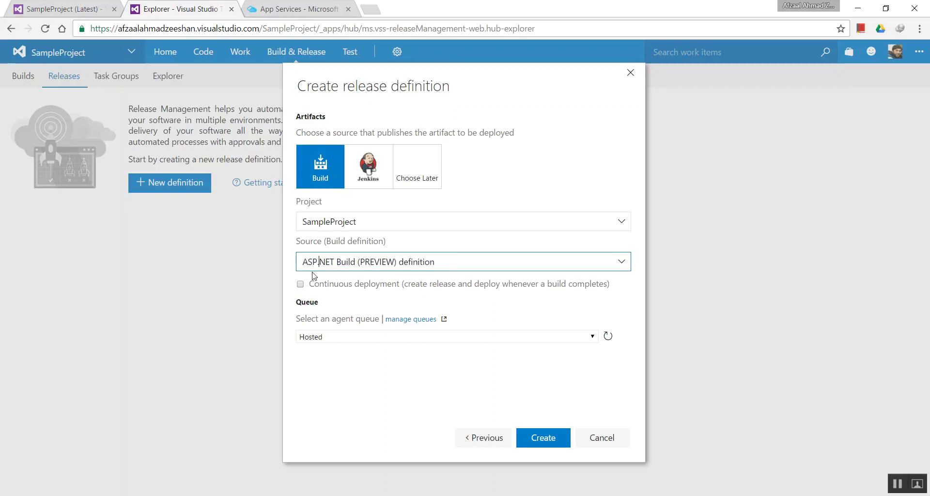
pyautogui.click(371, 287)
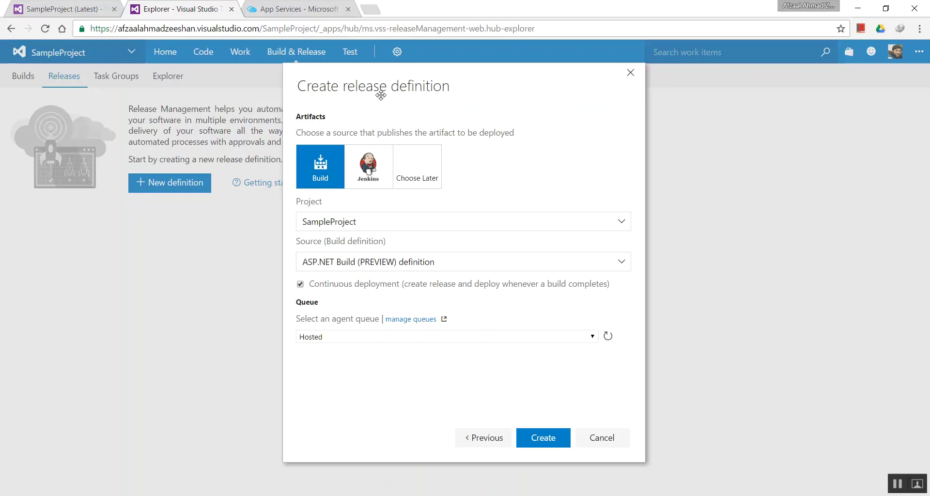
# Reposition the Create release definition dialog slightly
pyautogui.moveTo(424, 92); pyautogui.dragTo(426, 94)
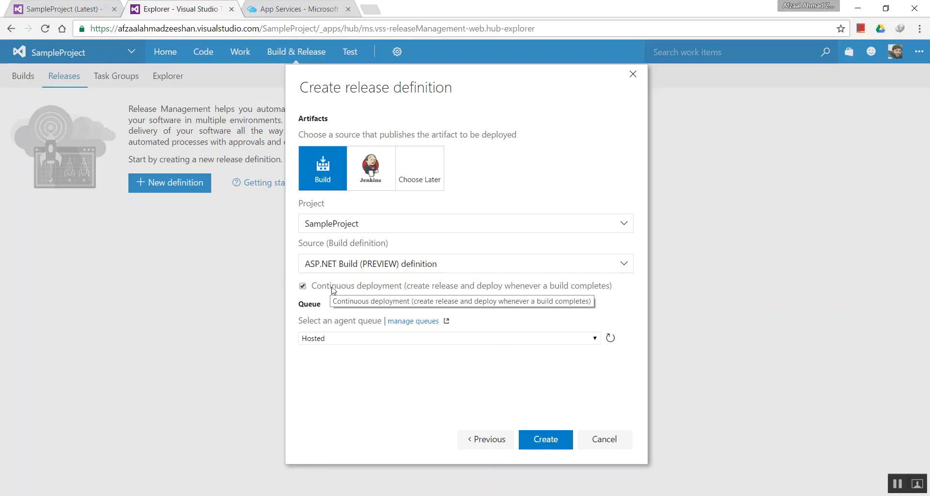
# Inspect the Source build definition name, then switch to the Azure App Services page
pyautogui.moveTo(439, 264); pyautogui.dragTo(296, 266)
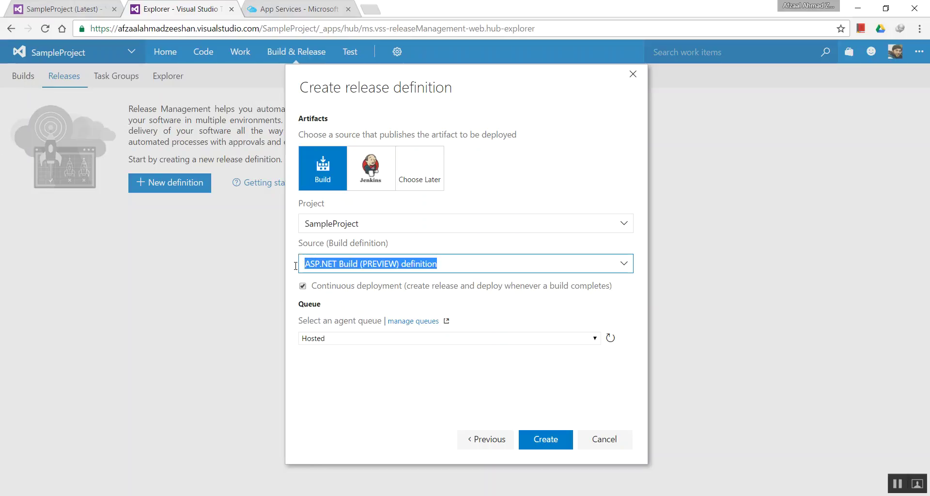
pyautogui.click(345, 266)
pyautogui.click(386, 378)
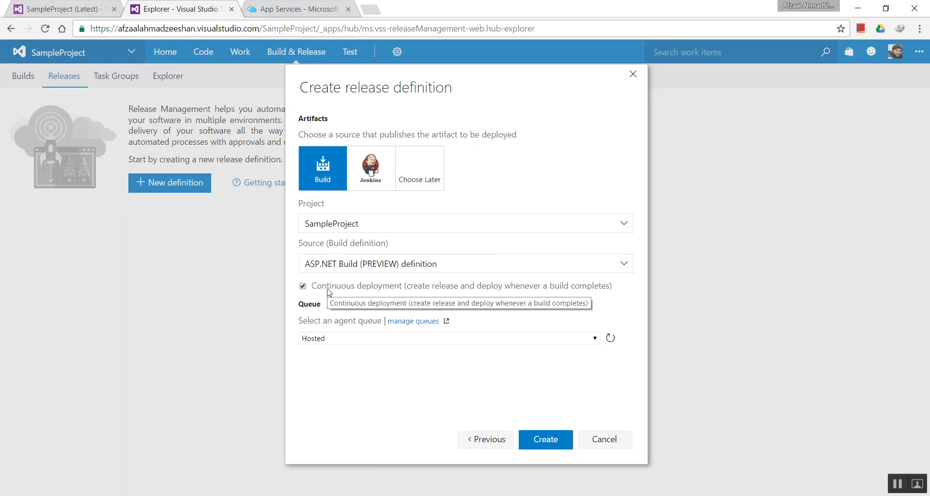
pyautogui.moveTo(437, 264); pyautogui.dragTo(311, 266)
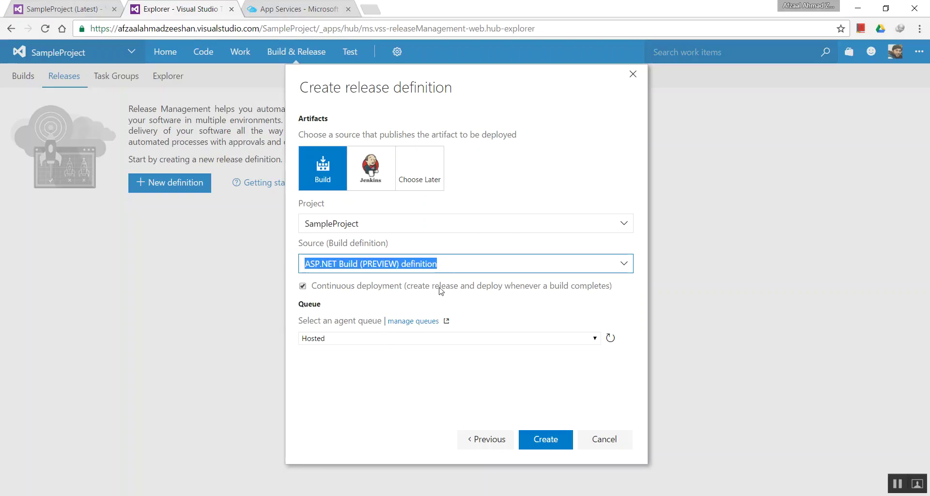
pyautogui.click(456, 266)
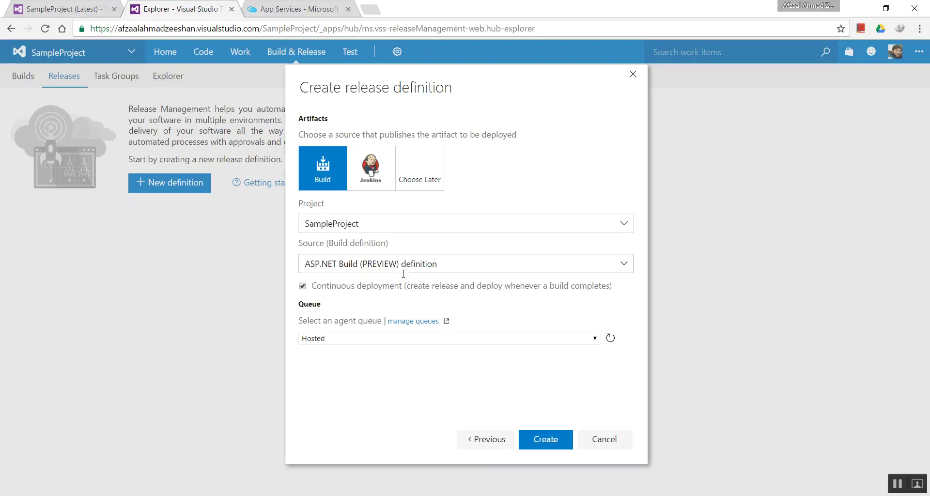
pyautogui.moveTo(448, 268); pyautogui.dragTo(293, 270)
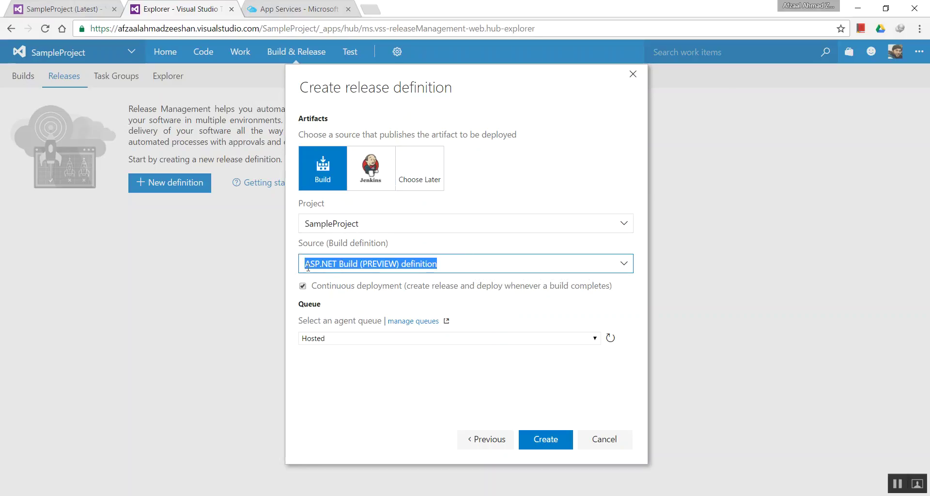
pyautogui.click(313, 4)
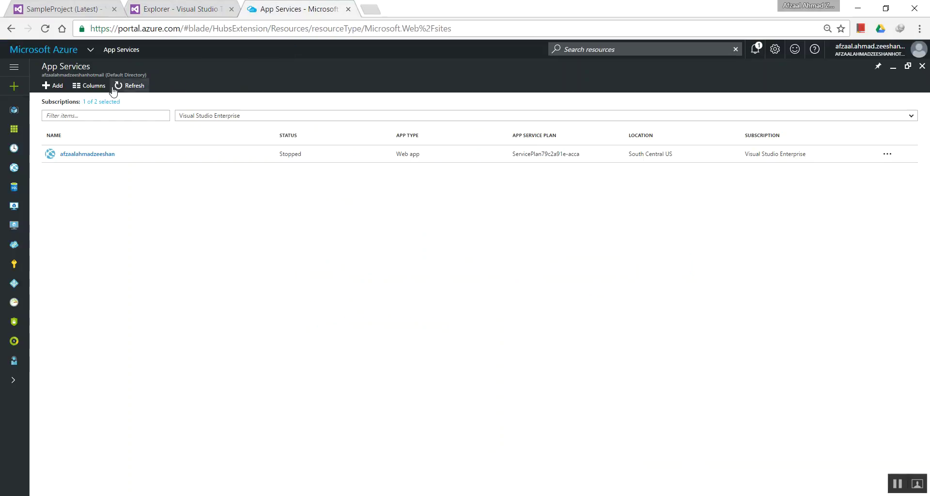
# Return to the Create release definition dialog and recheck the Source build definition name
pyautogui.click(160, 6)
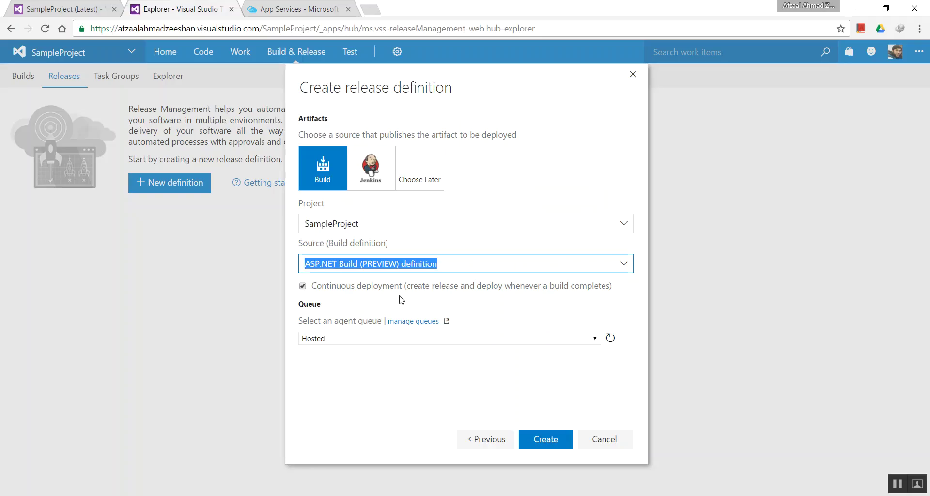
pyautogui.click(435, 364)
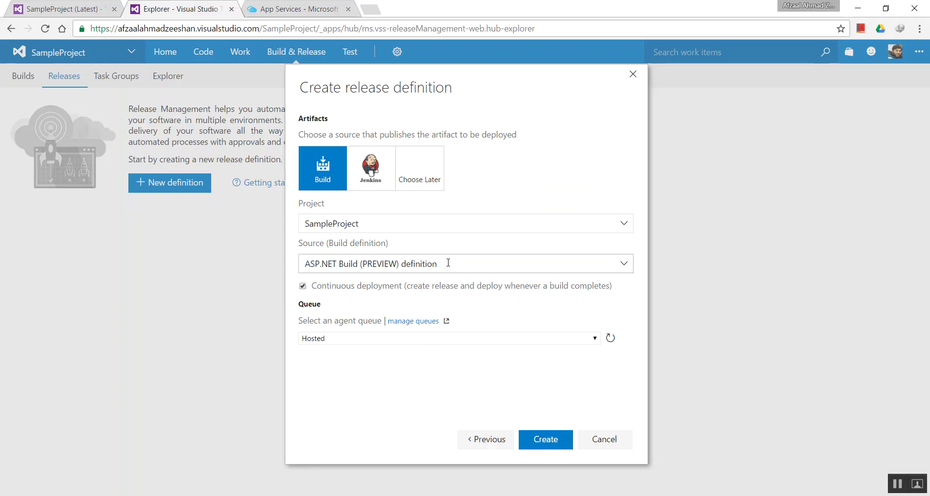
pyautogui.moveTo(447, 265); pyautogui.dragTo(300, 264)
pyautogui.click(386, 365)
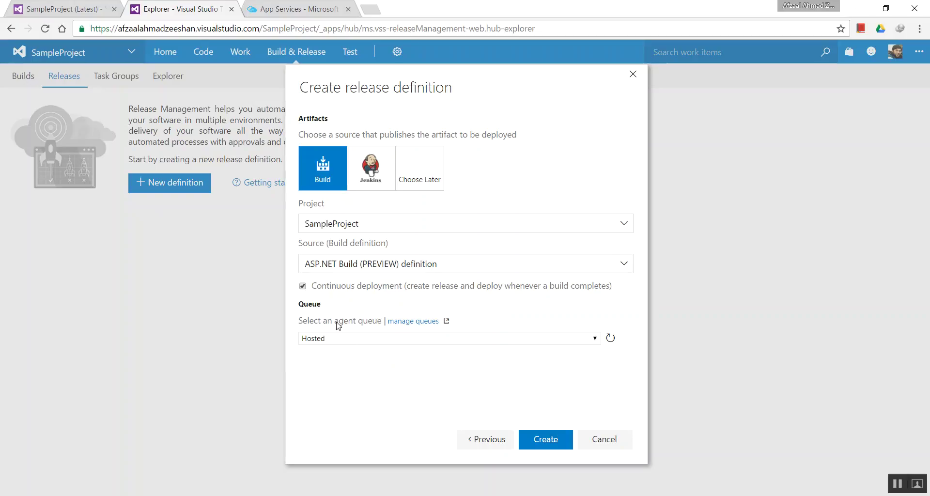
pyautogui.click(325, 340)
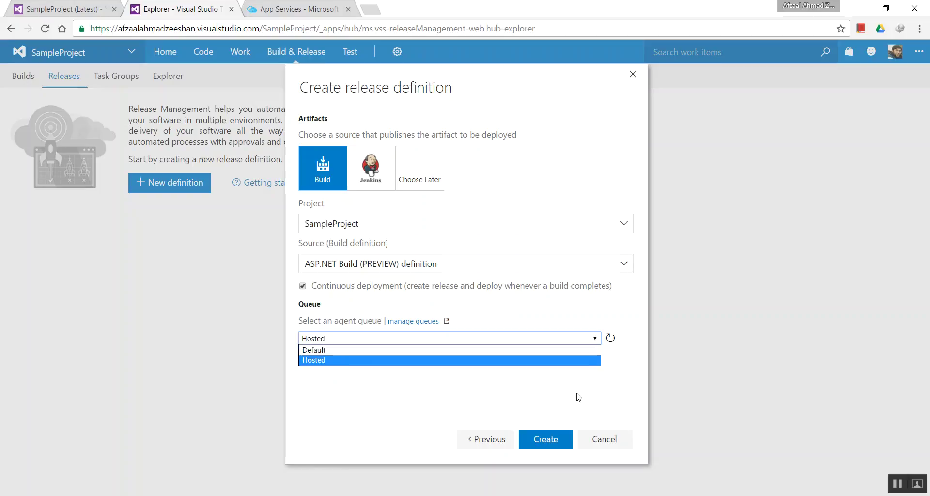
pyautogui.click(353, 387)
pyautogui.click(354, 344)
pyautogui.click(389, 389)
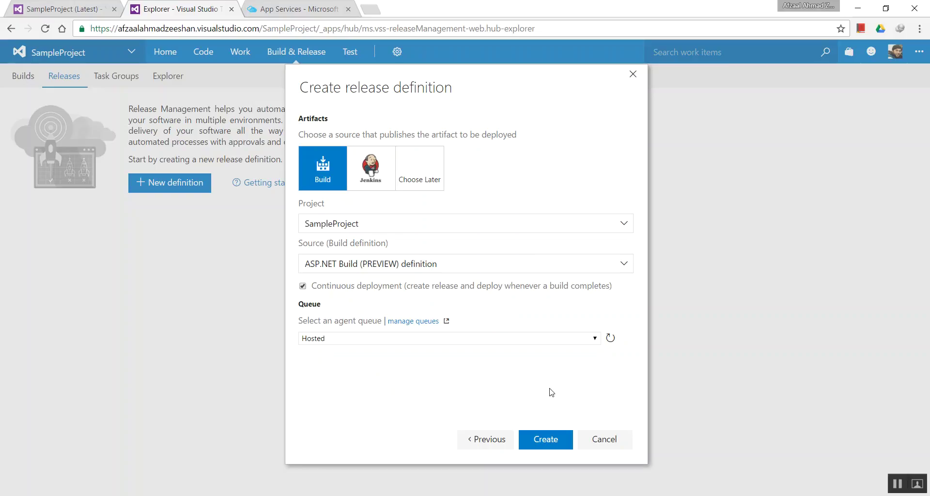
pyautogui.click(397, 338)
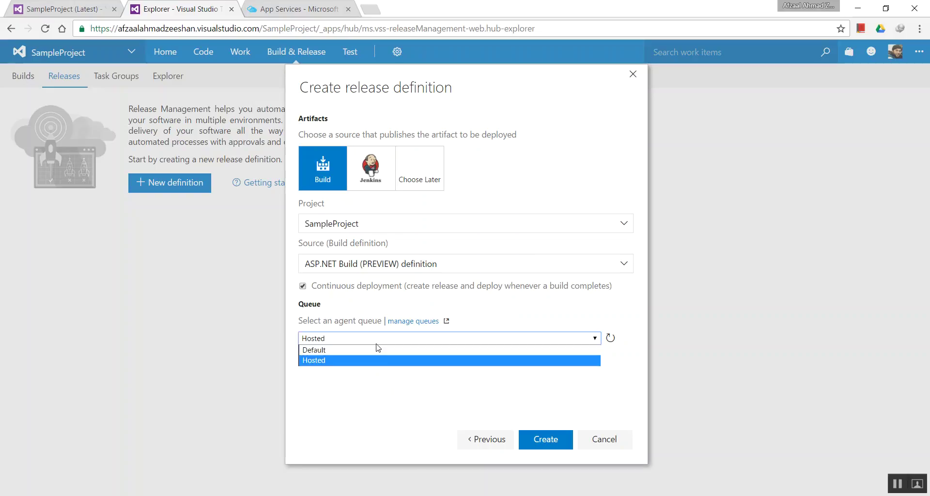
pyautogui.click(541, 407)
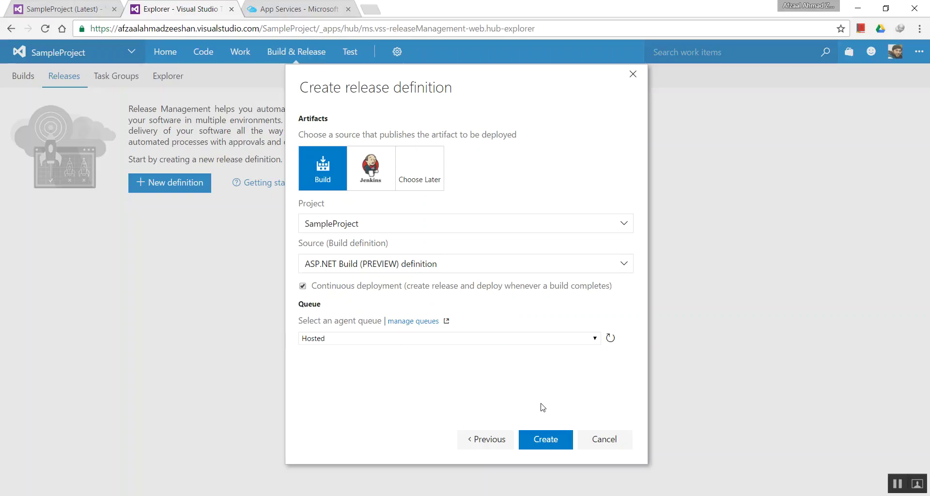
pyautogui.click(546, 438)
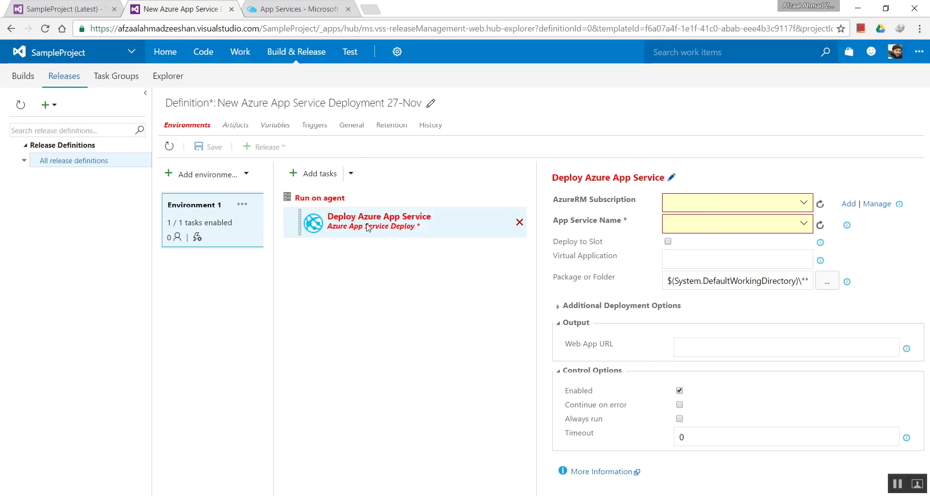
# Switch over to the Azure portal's App Services page
pyautogui.click(297, 7)
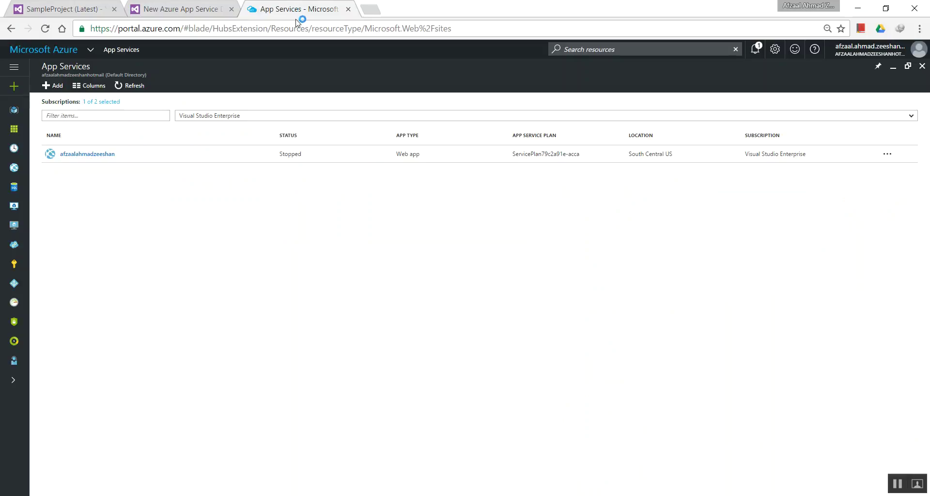
# Return to the Azure portal Dashboard from the App Services page
pyautogui.click(63, 52)
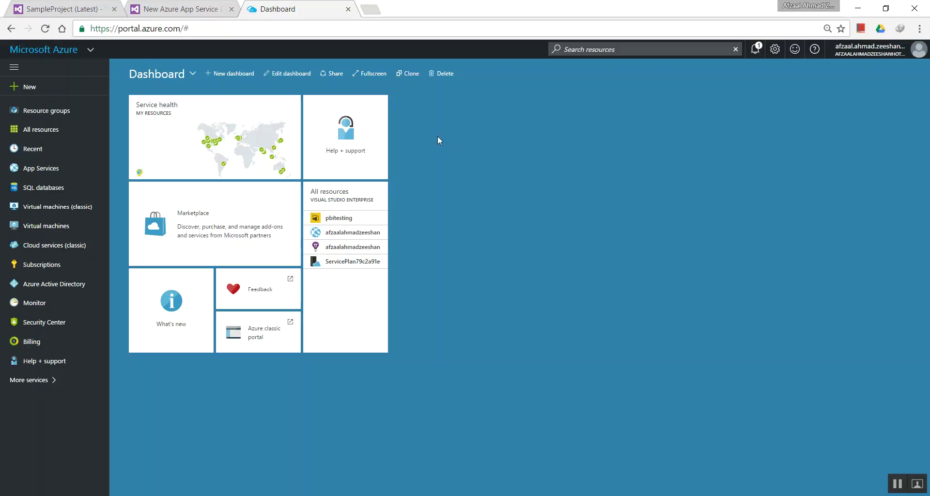
# Move between the release definition and Azure dashboard, then open Azure Active Directory
pyautogui.hotkey('ctrl', 'shift', 'Tab')
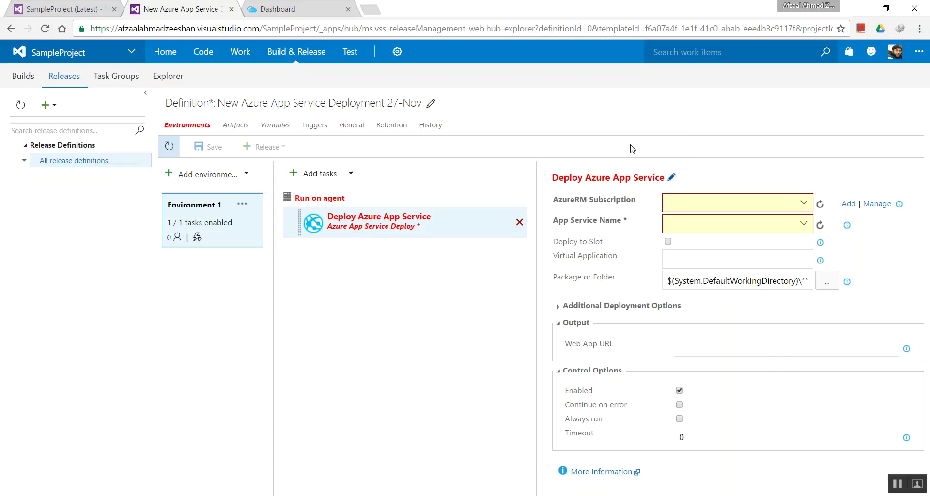
pyautogui.click(291, 9)
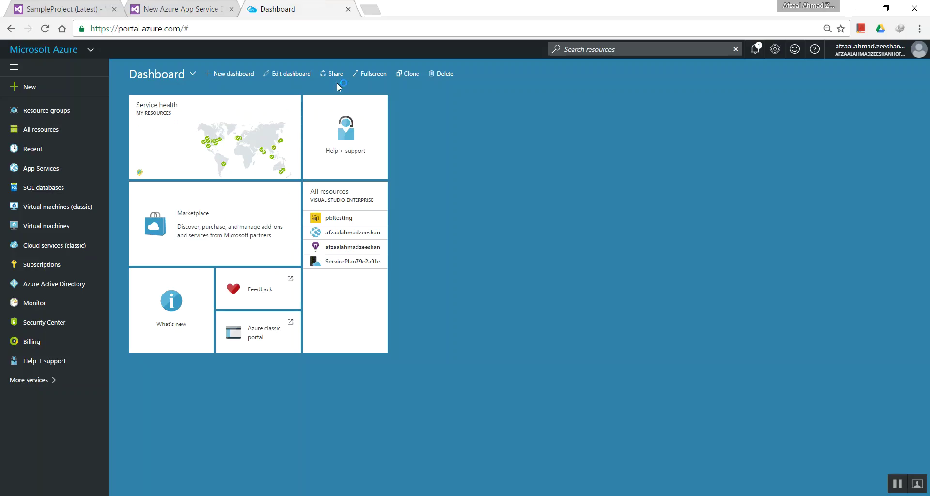
pyautogui.click(231, 5)
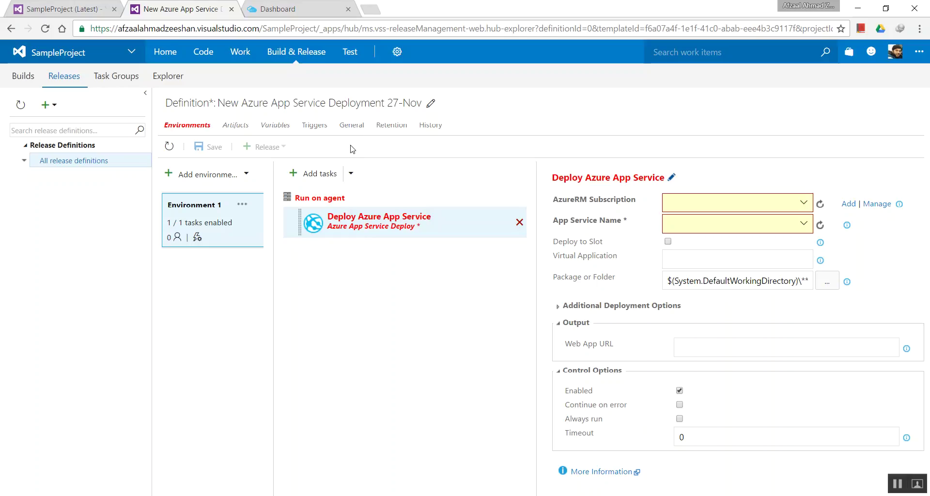
pyautogui.click(328, 5)
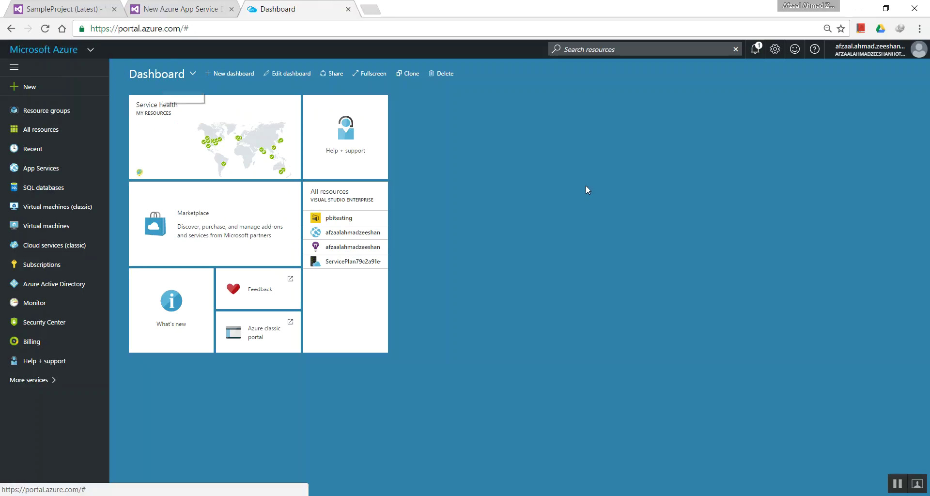
pyautogui.click(53, 286)
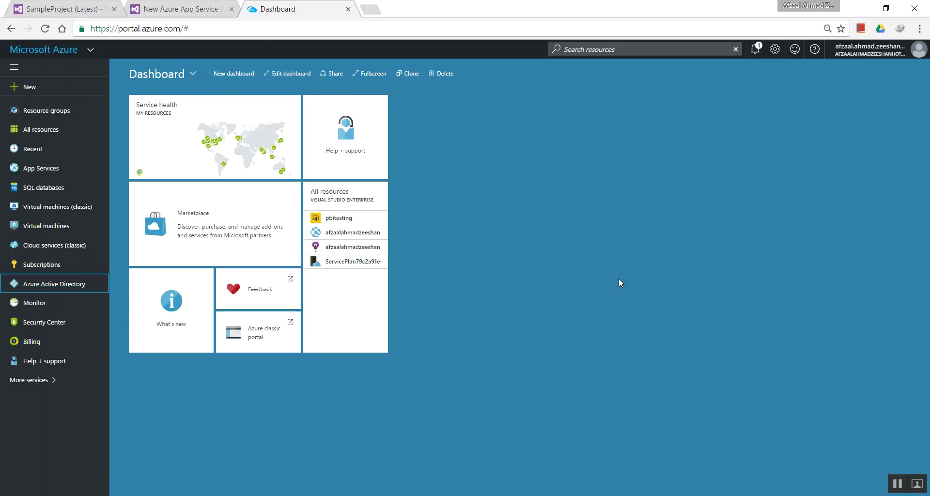
pyautogui.click(97, 284)
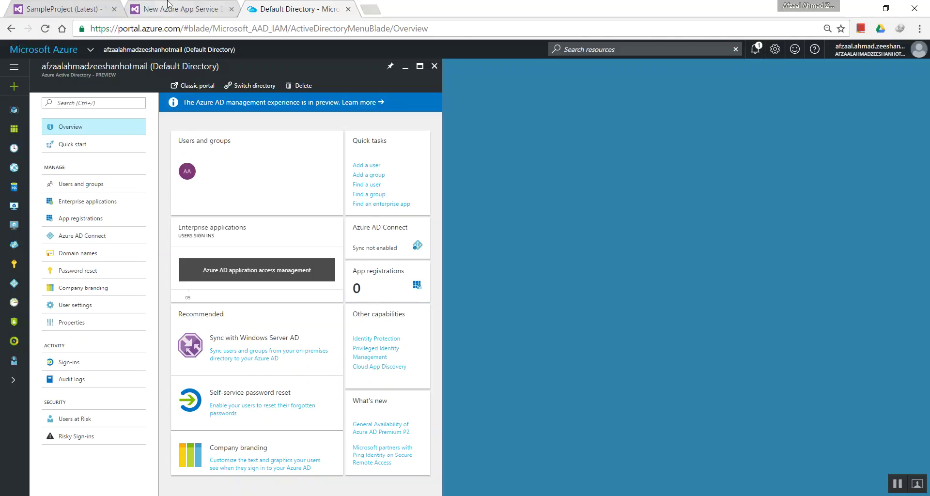
# Check the release definition, then open the Default Directory's empty App registrations list
pyautogui.click(141, 7)
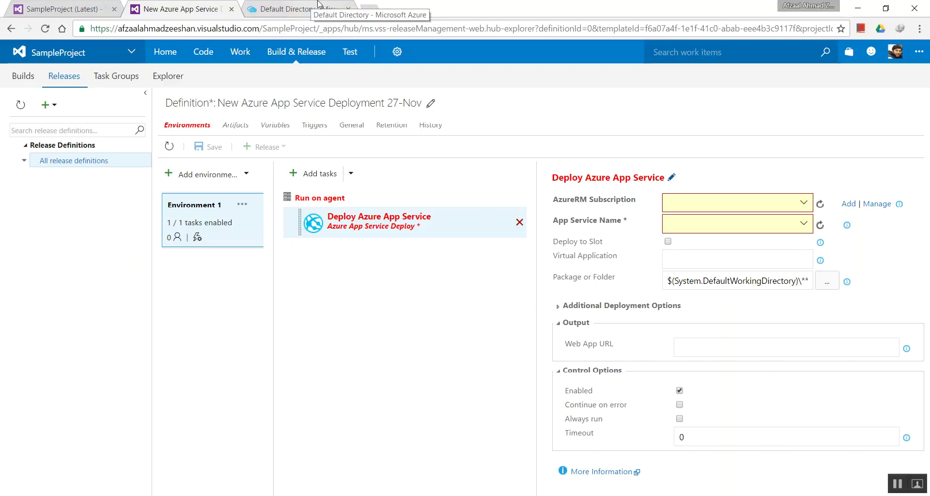
pyautogui.click(70, 54)
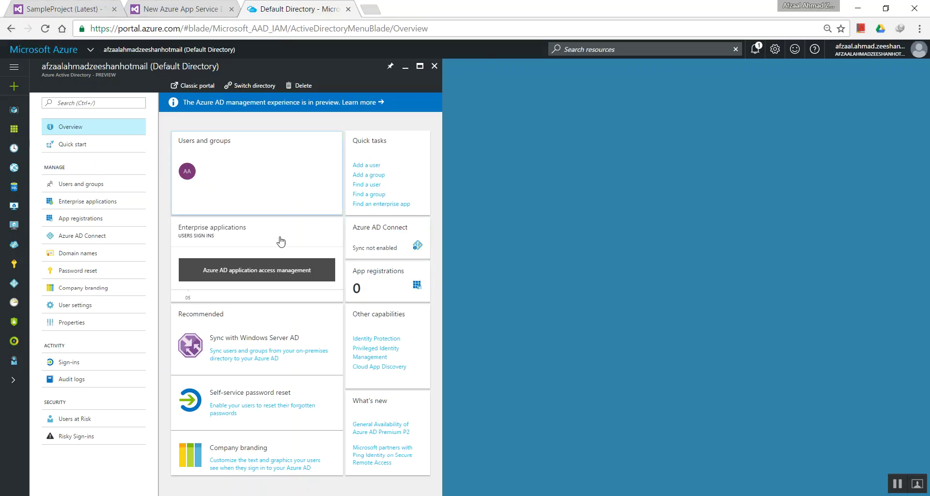
pyautogui.click(395, 292)
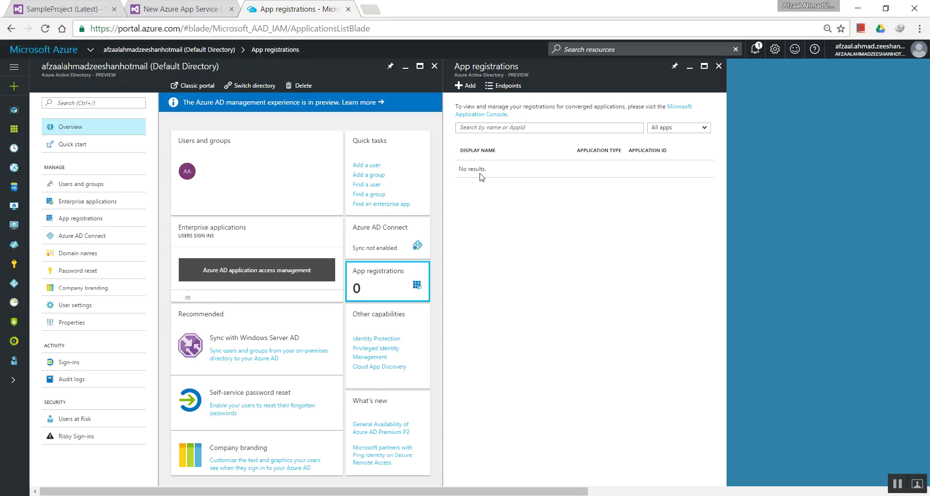
# Start a new app registration named cd_testing, keeping the Web app / API type
pyautogui.click(468, 90)
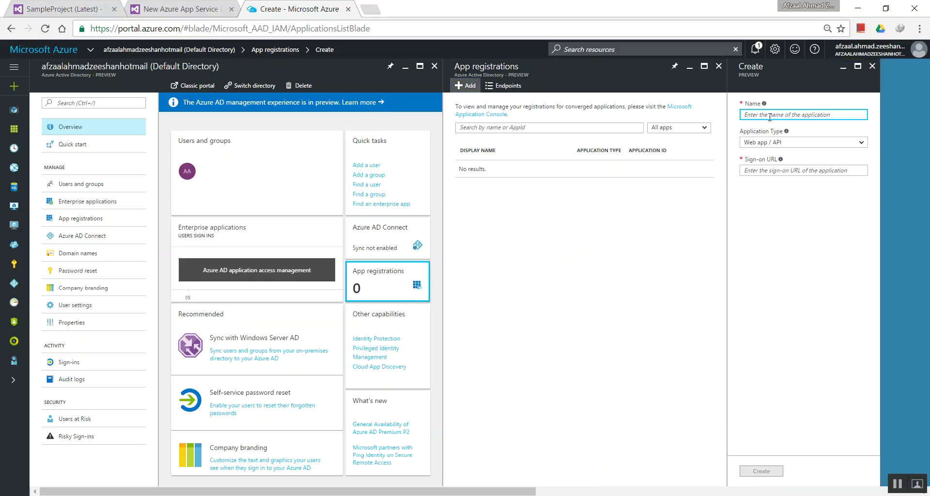
pyautogui.write('cd')
pyautogui.write('_ts')
pyautogui.write('esting')
pyautogui.click(685, 246)
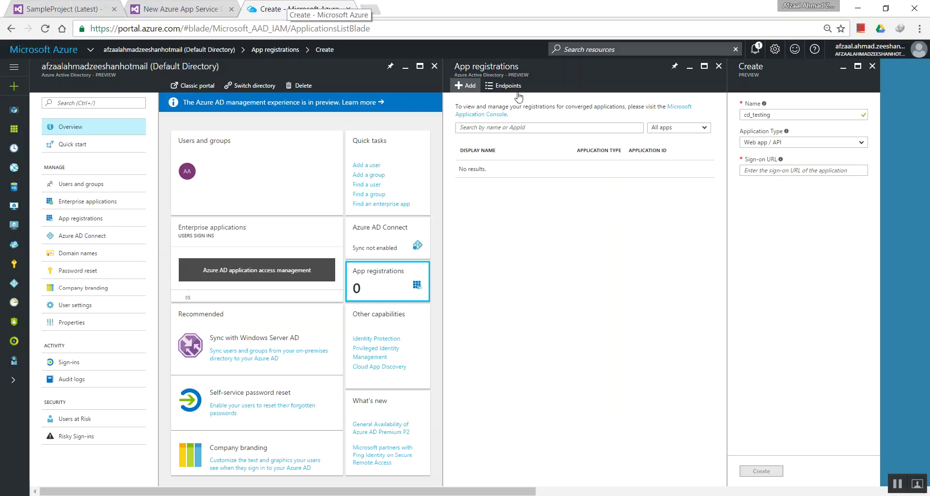
pyautogui.click(786, 151)
pyautogui.click(632, 247)
pyautogui.click(759, 172)
pyautogui.write('http://cd_')
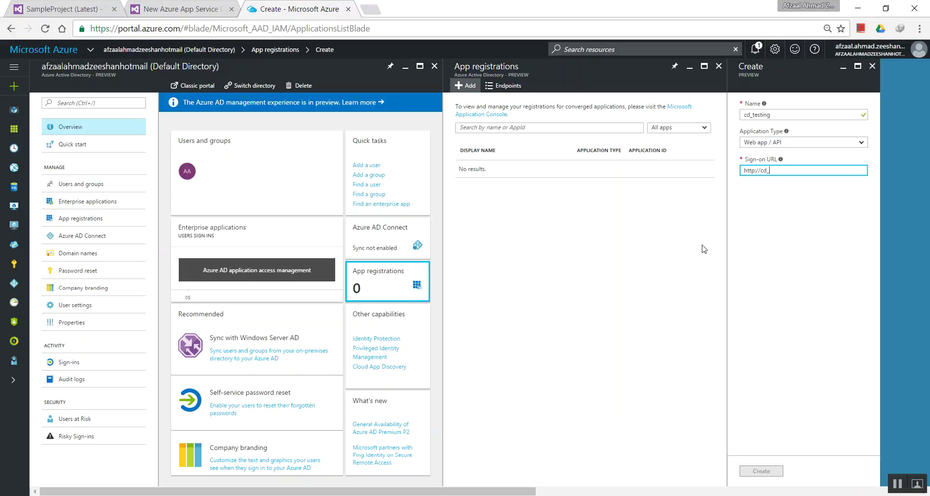
pyautogui.write('testing.azure.net')
pyautogui.click(704, 249)
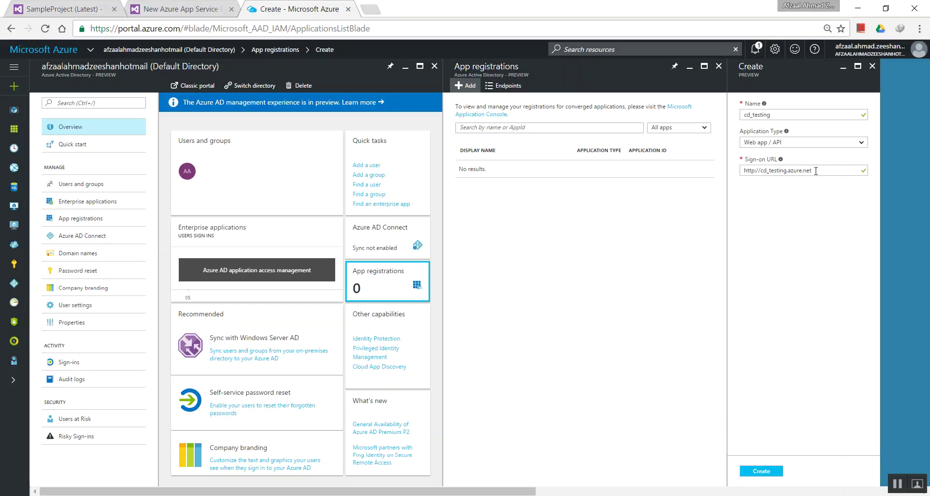
pyautogui.click(761, 170)
pyautogui.moveTo(761, 170); pyautogui.dragTo(744, 171)
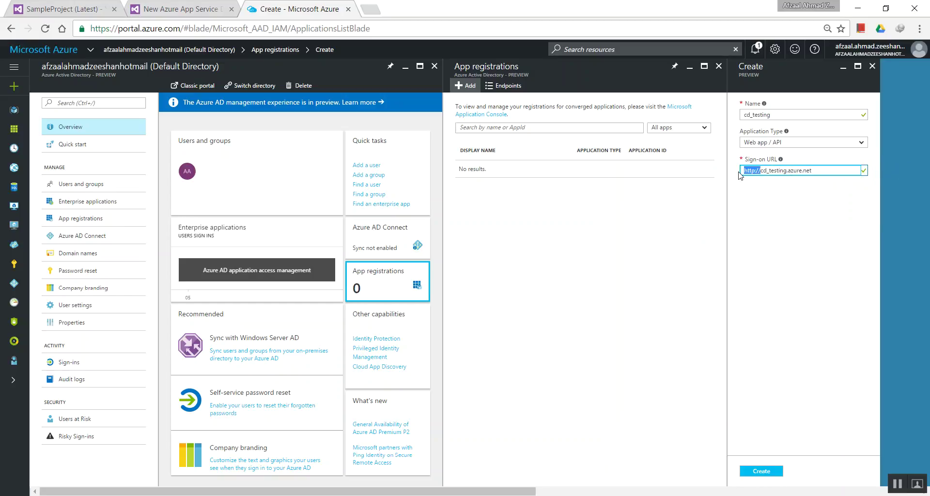
pyautogui.click(750, 212)
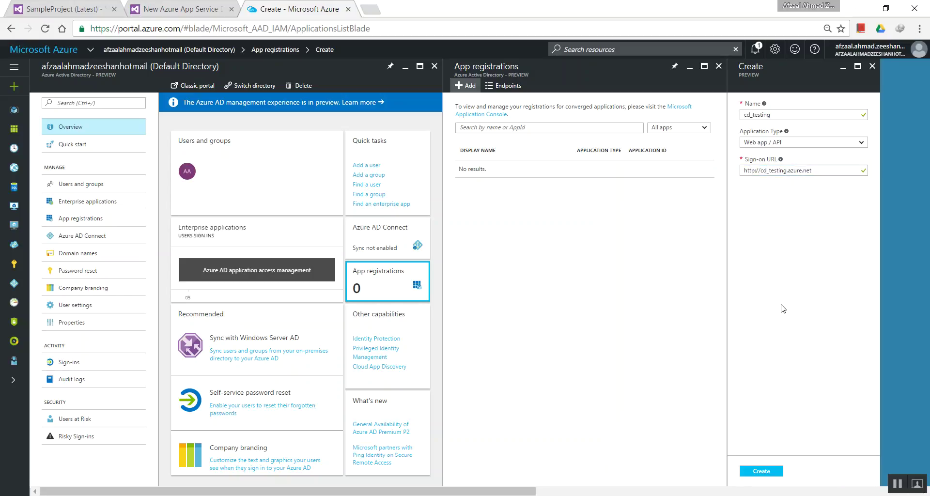
pyautogui.click(780, 474)
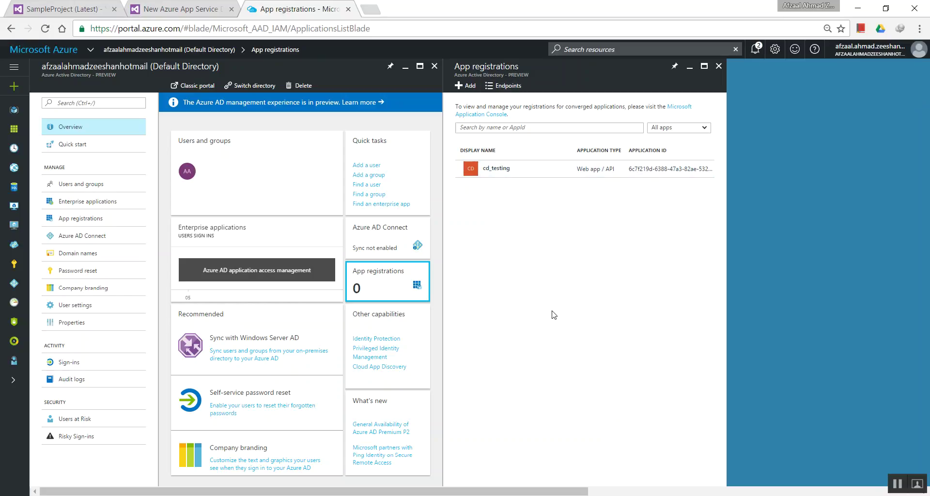
# Open the cd_testing registration and copy its Application ID
pyautogui.click(371, 8)
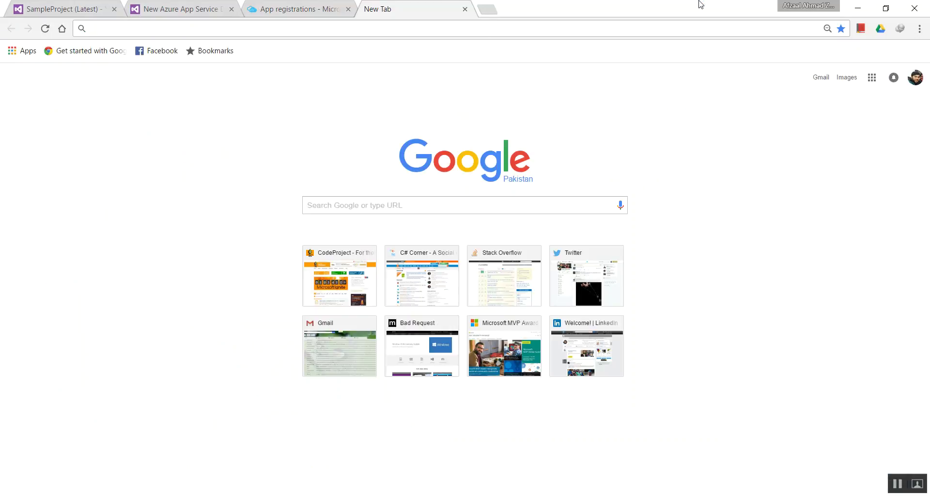
pyautogui.click(295, 6)
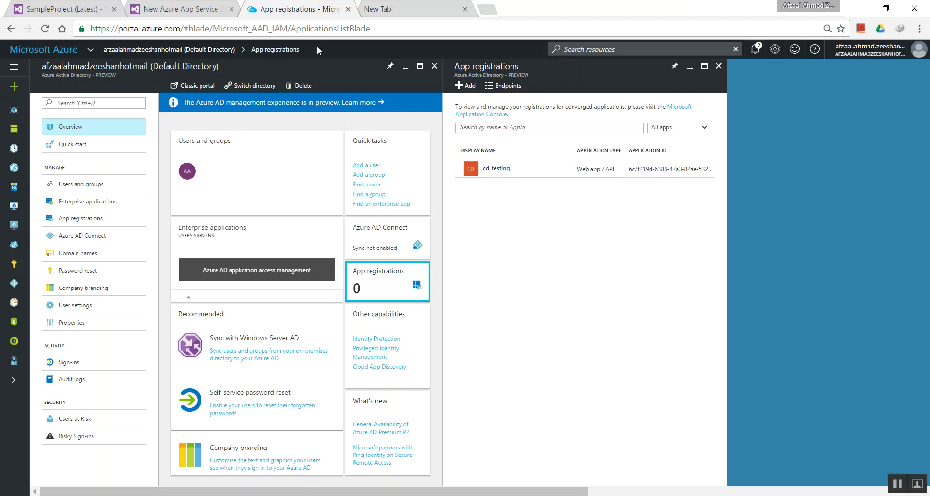
pyautogui.click(509, 170)
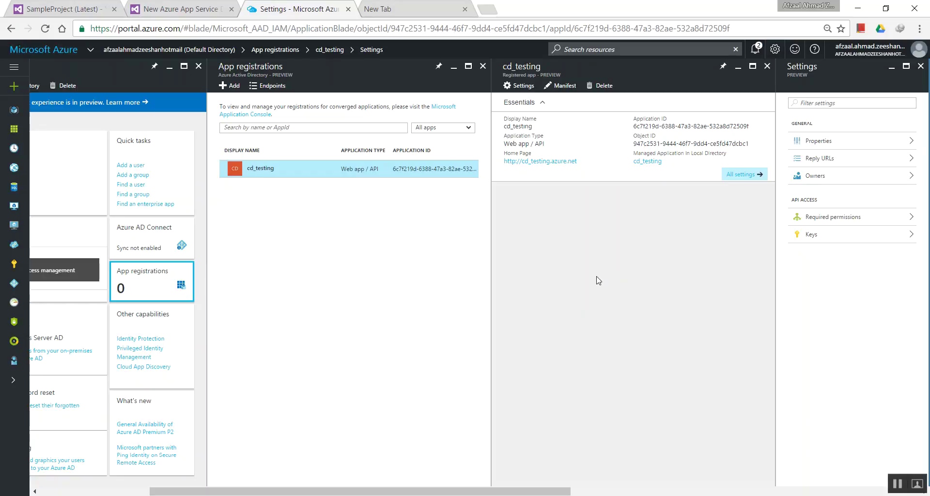
pyautogui.moveTo(632, 128); pyautogui.dragTo(752, 129)
pyautogui.click(752, 128)
pyautogui.click(699, 274)
# Check the Object ID and Application ID labels, then go back to the release definition's AzureRM Subscription field
pyautogui.click(672, 127)
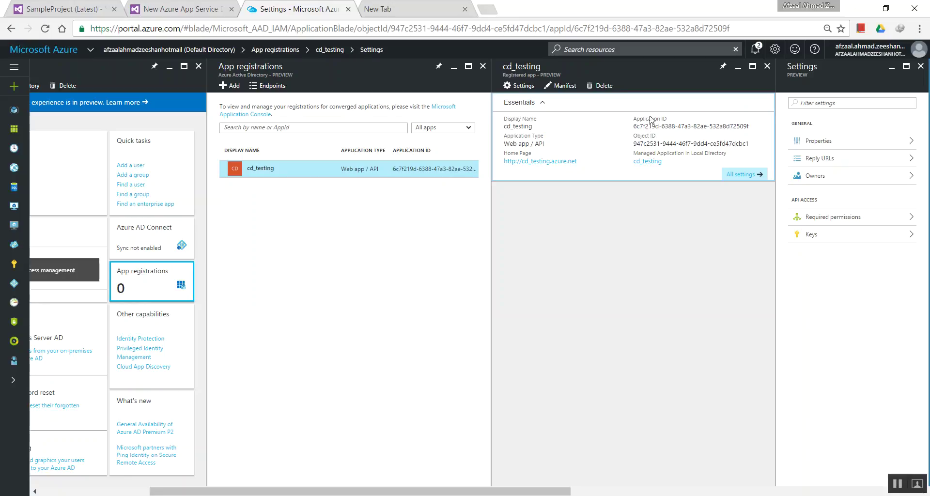
pyautogui.doubleClick(650, 138)
pyautogui.click(659, 136)
pyautogui.doubleClick(638, 121)
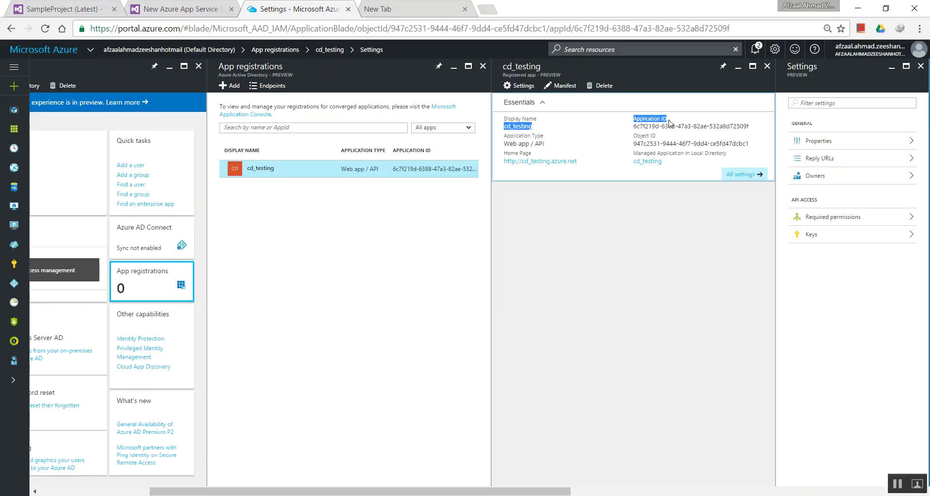
pyautogui.click(677, 165)
pyautogui.click(659, 140)
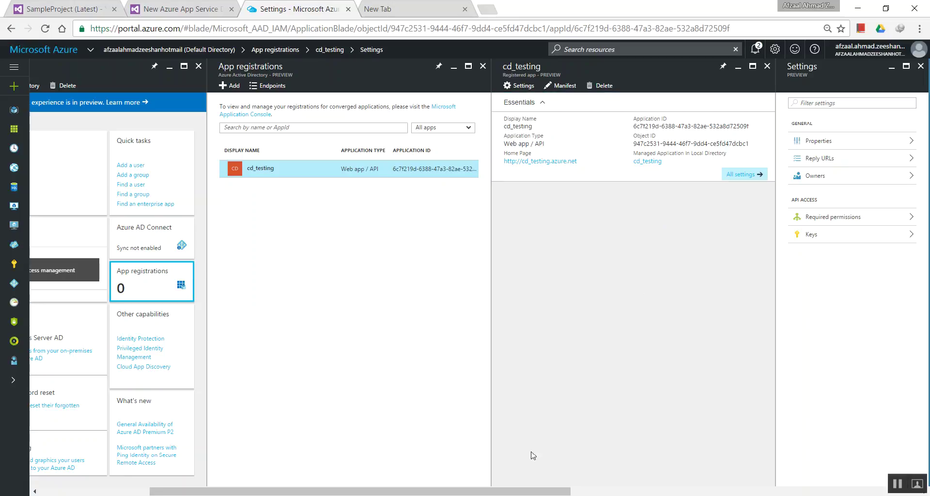
pyautogui.moveTo(530, 487); pyautogui.dragTo(635, 493)
pyautogui.click(194, 9)
pyautogui.click(712, 203)
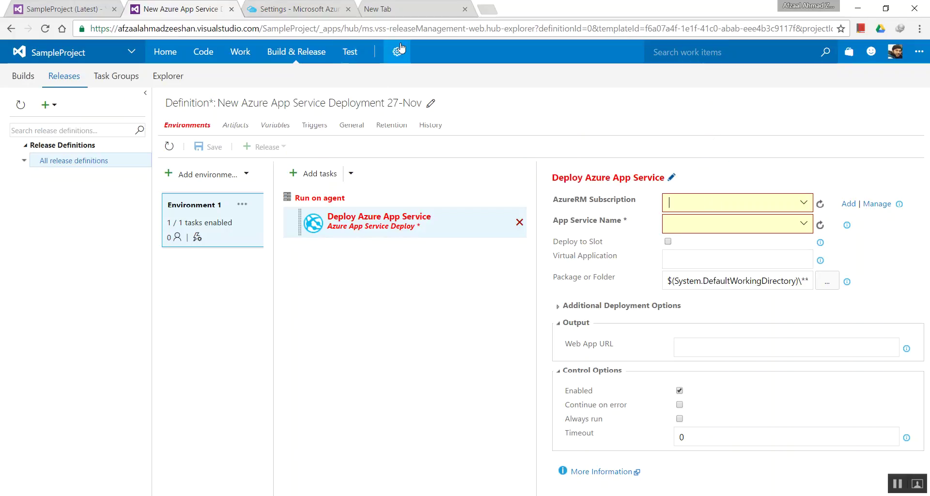
# Open Services from the gear menu in a new tab, then go back to cd_testing's Azure settings
pyautogui.moveTo(397, 51)
pyautogui.rightClick(435, 201)
pyautogui.click(460, 206)
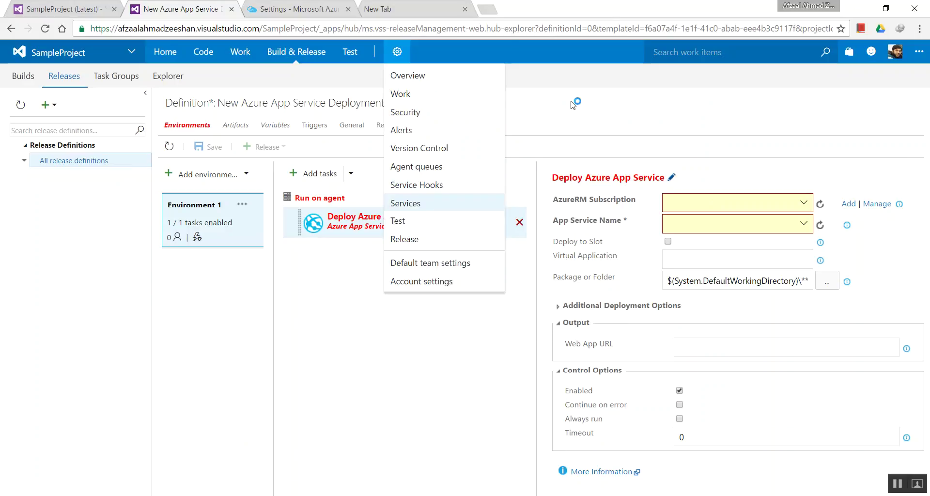
pyautogui.click(412, 9)
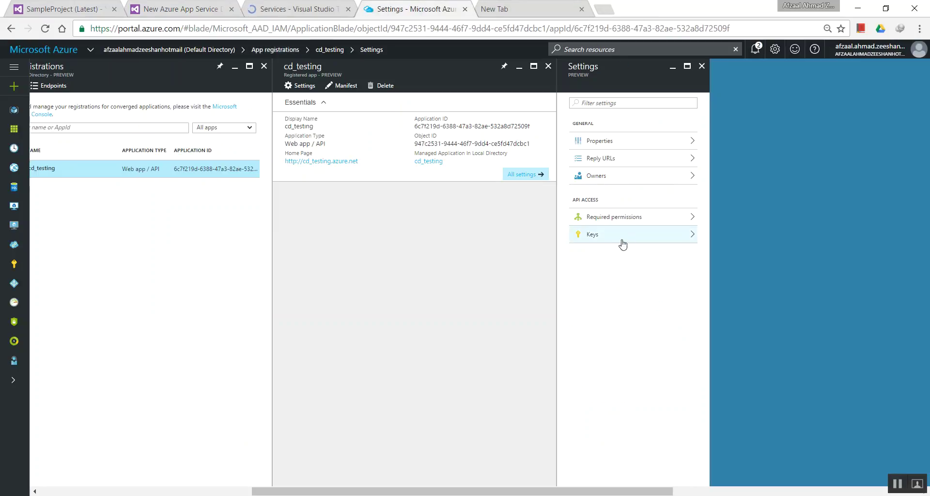
pyautogui.click(208, 6)
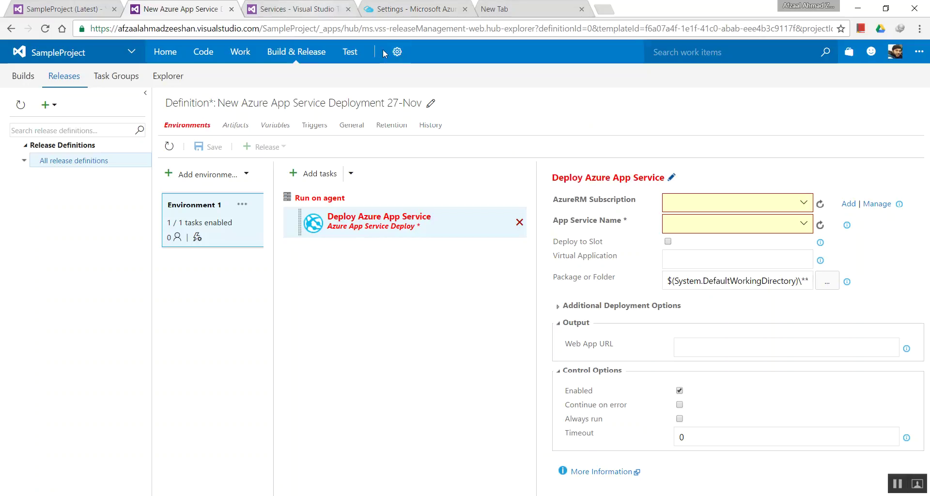
pyautogui.click(303, 8)
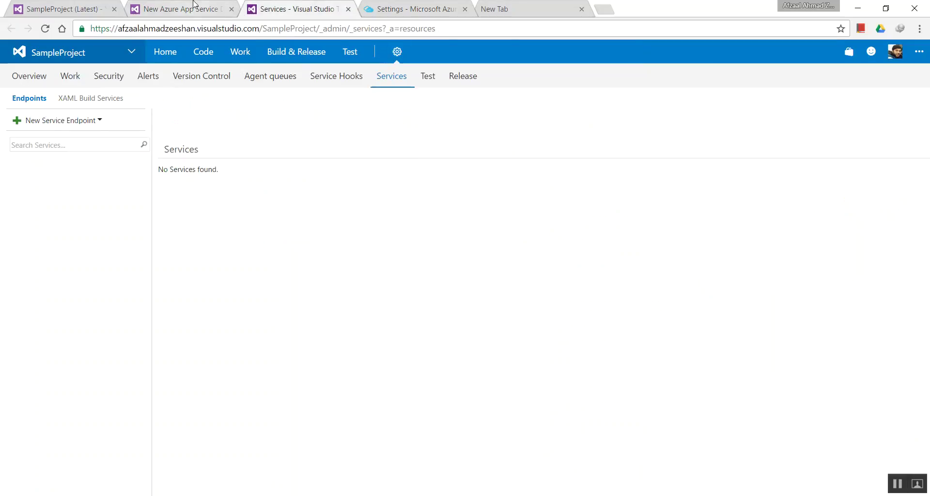
pyautogui.click(214, 6)
pyautogui.click(446, 5)
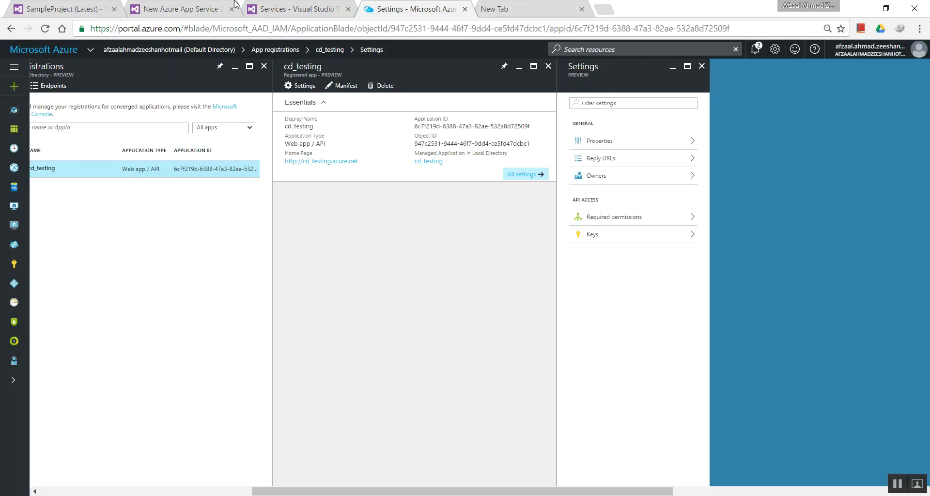
pyautogui.click(196, 6)
pyautogui.click(392, 6)
# Add a cd_testing key named my-key that expires in 1 year and save it
pyautogui.click(592, 239)
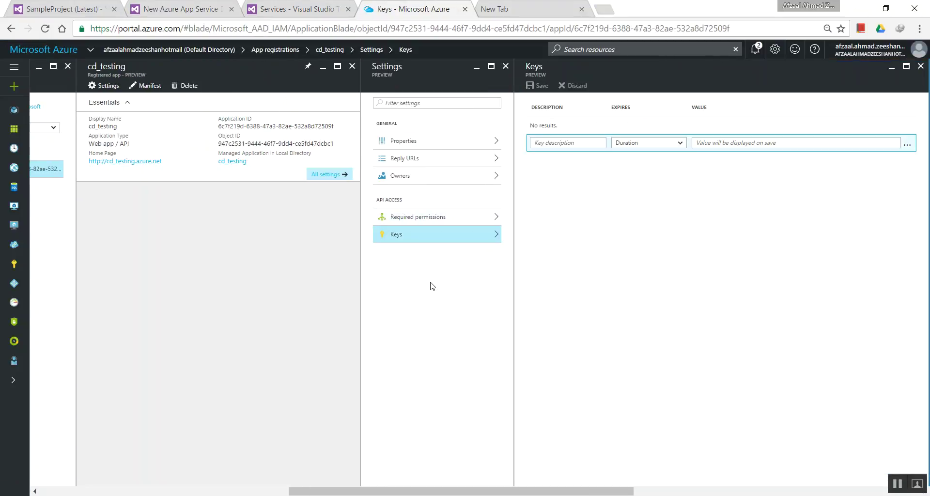
pyautogui.click(541, 144)
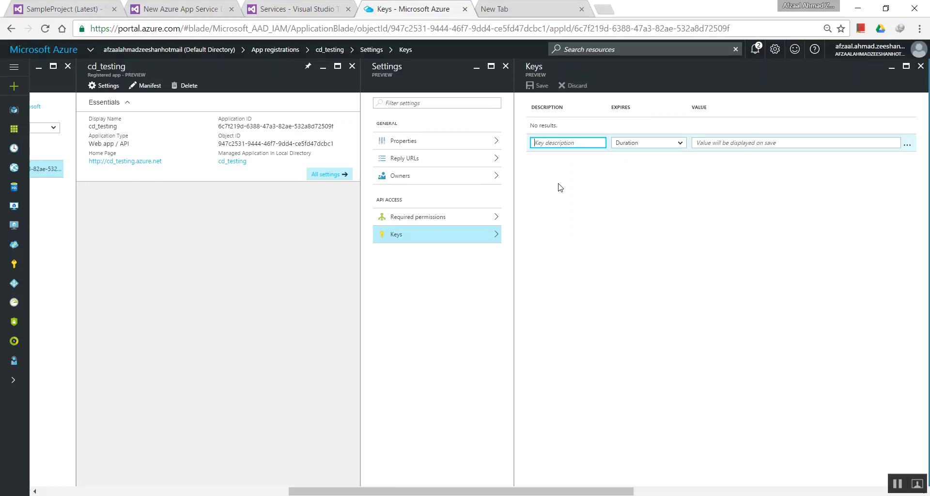
pyautogui.write('my-key')
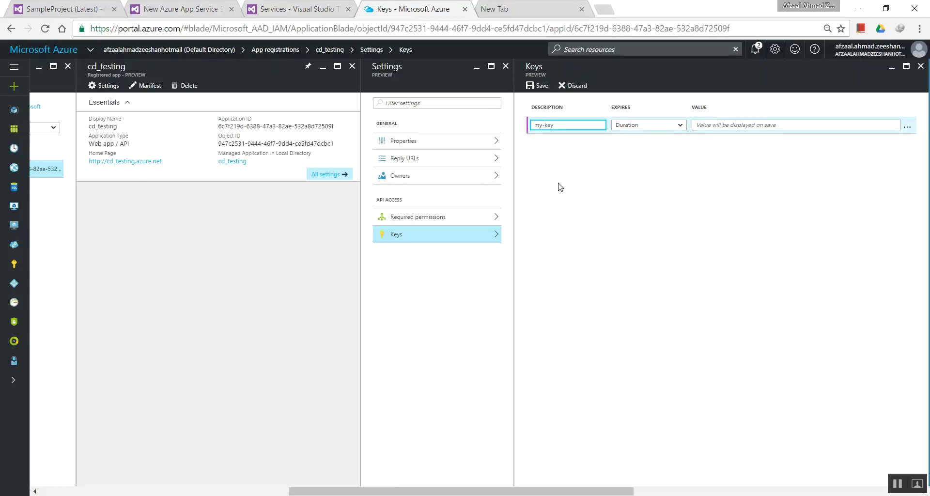
pyautogui.click(644, 125)
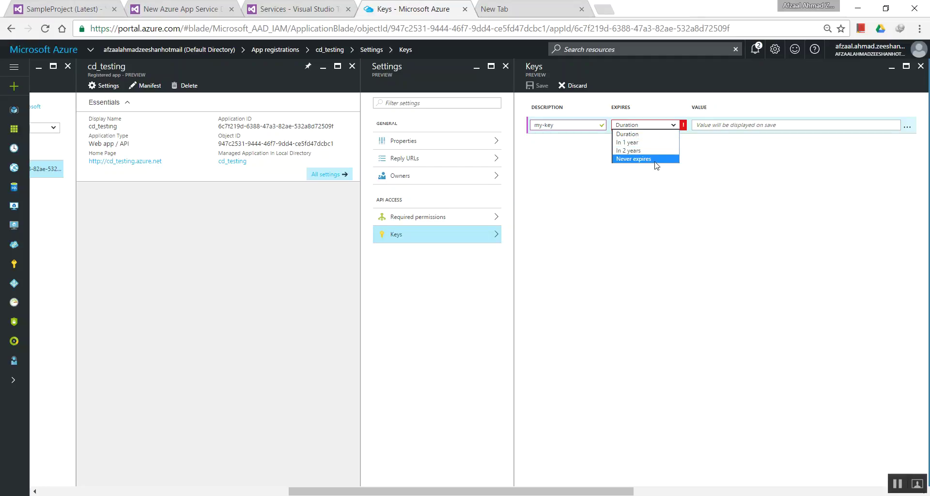
pyautogui.click(660, 144)
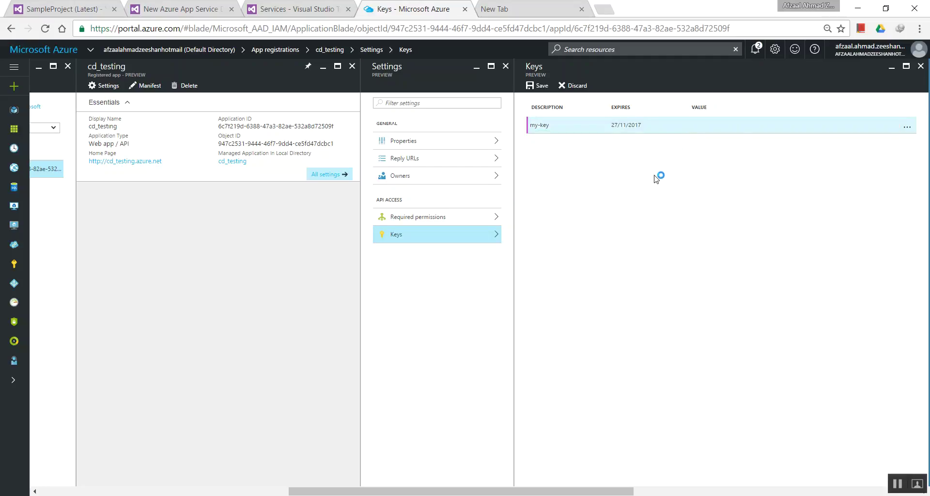
pyautogui.click(755, 128)
pyautogui.click(742, 177)
pyautogui.click(538, 86)
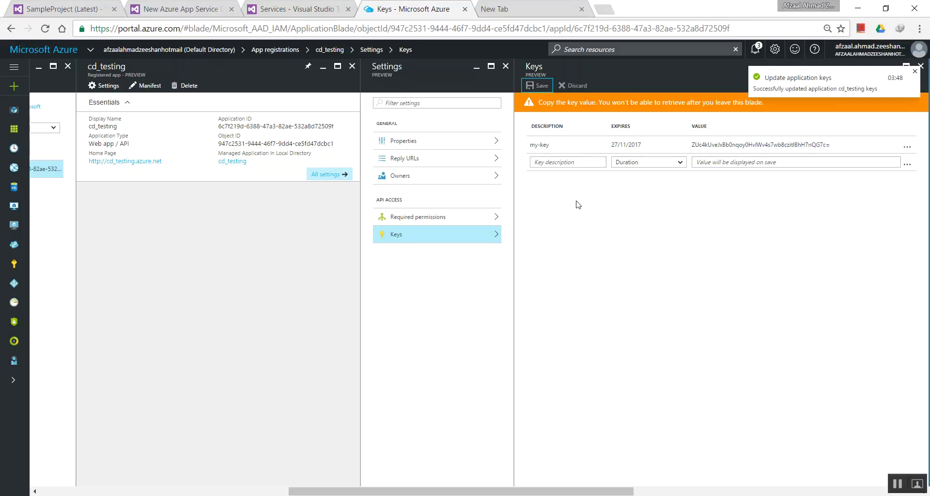
# Copy the generated my-key value
pyautogui.moveTo(852, 146); pyautogui.dragTo(691, 145)
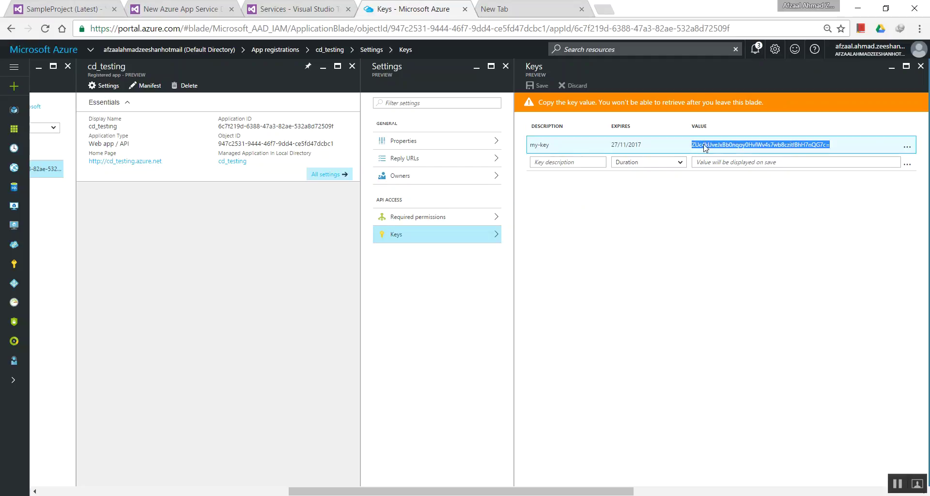
pyautogui.rightClick(705, 144)
pyautogui.click(706, 153)
# Paste the copied my-key value into a new Notepad note
pyautogui.rightClick(737, 145)
pyautogui.click(737, 152)
pyautogui.click(642, 262)
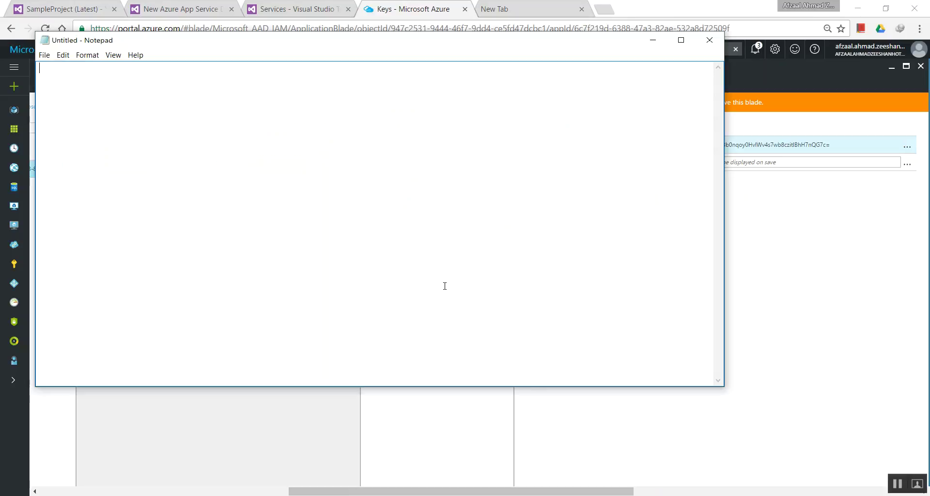
pyautogui.hotkey('ctrl', 'v')
pyautogui.write('()')
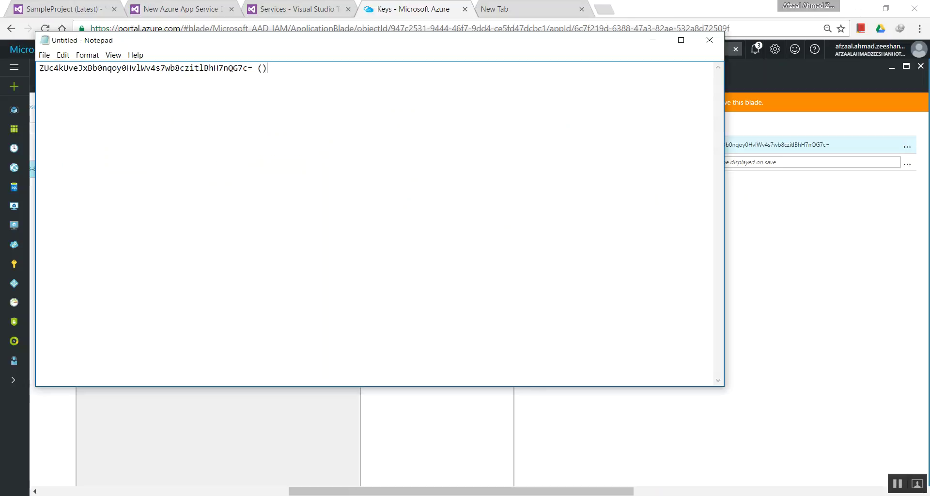
pyautogui.press('Left')
pyautogui.write('client key')
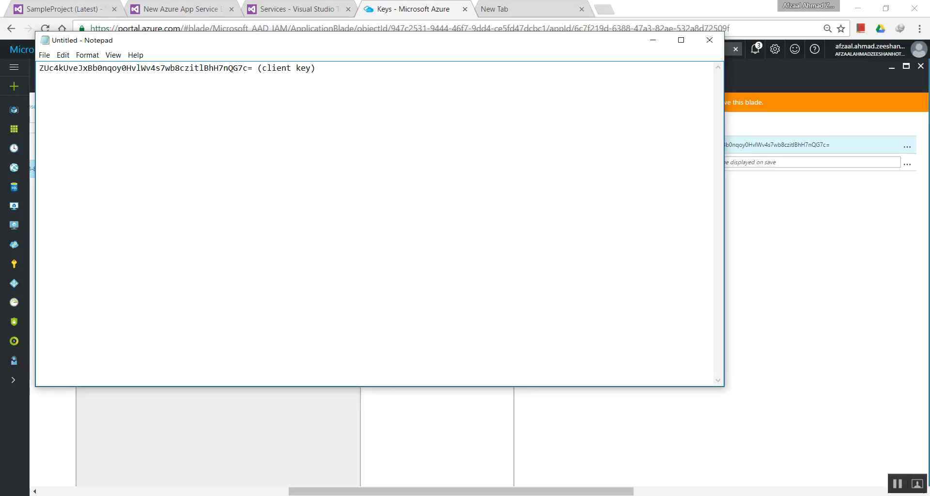
pyautogui.press('BackSpace')
pyautogui.press('BackSpace')
pyautogui.press('BackSpace')
pyautogui.press('BackSpace')
pyautogui.press('BackSpace')
pyautogui.press('BackSpace')
pyautogui.press('BackSpace')
pyautogui.press('BackSpace')
pyautogui.press('BackSpace')
pyautogui.press('BackSpace')
pyautogui.press('BackSpace')
pyautogui.press('BackSpace')
pyautogui.press('BackSpace')
# Save the note over the existing client_key file in Documents and minimize Notepad
pyautogui.hotkey('ctrl', 's')
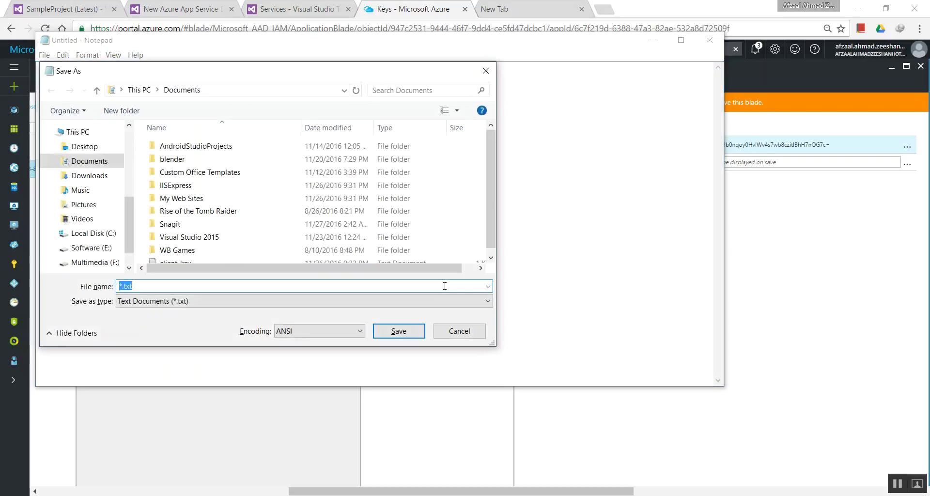
pyautogui.click(141, 286)
pyautogui.scroll(-1, 218, 233)
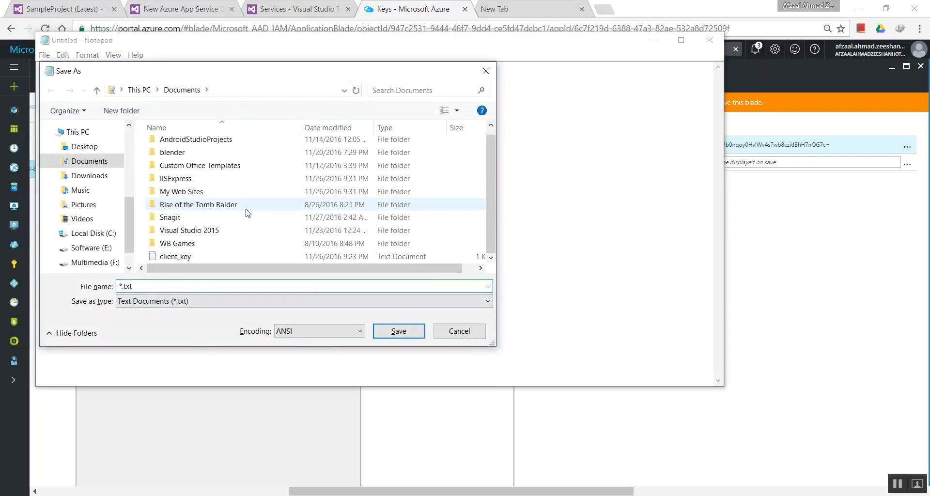
pyautogui.click(228, 257)
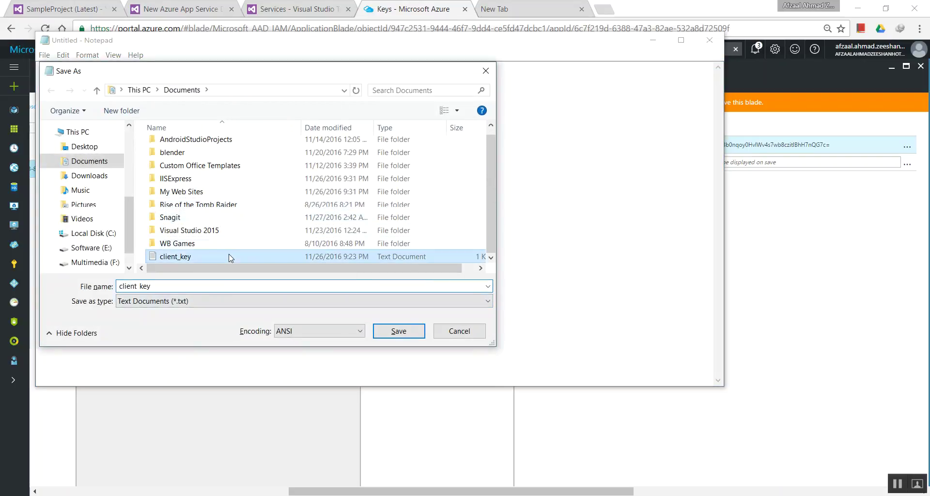
pyautogui.click(391, 334)
pyautogui.click(485, 257)
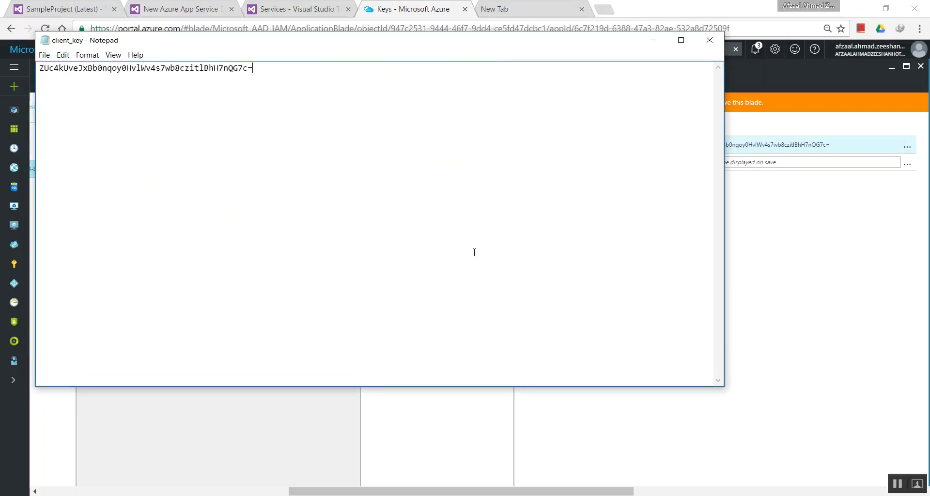
pyautogui.click(660, 40)
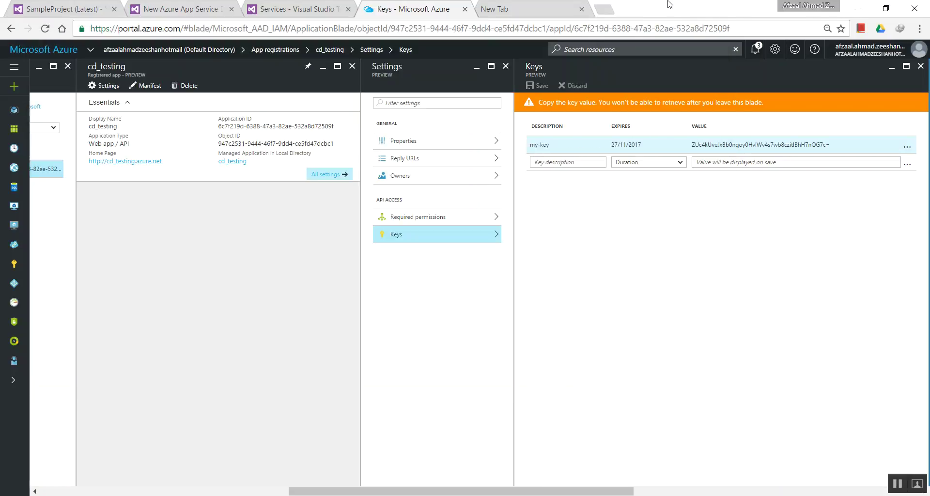
# Reopen cd_testing's Keys list to confirm my-key, now Hidden, and recheck the Application ID
pyautogui.click(921, 66)
pyautogui.click(437, 238)
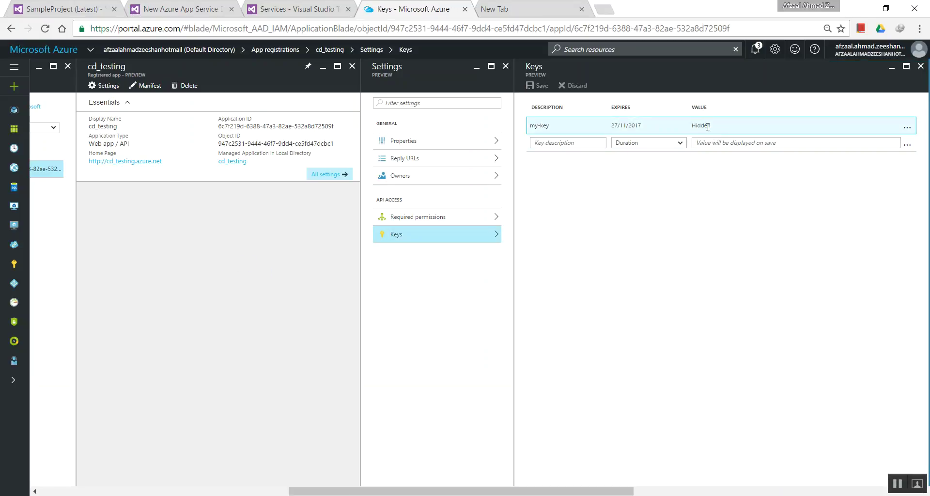
pyautogui.click(908, 128)
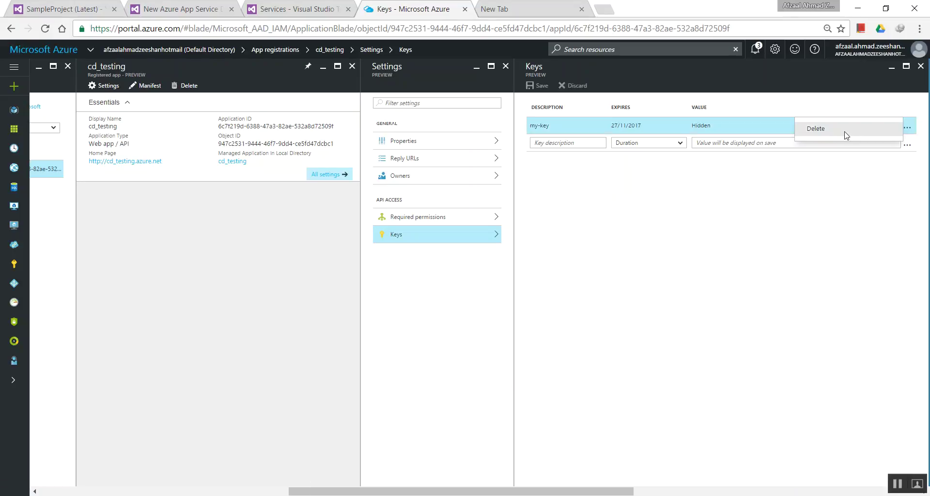
pyautogui.click(777, 238)
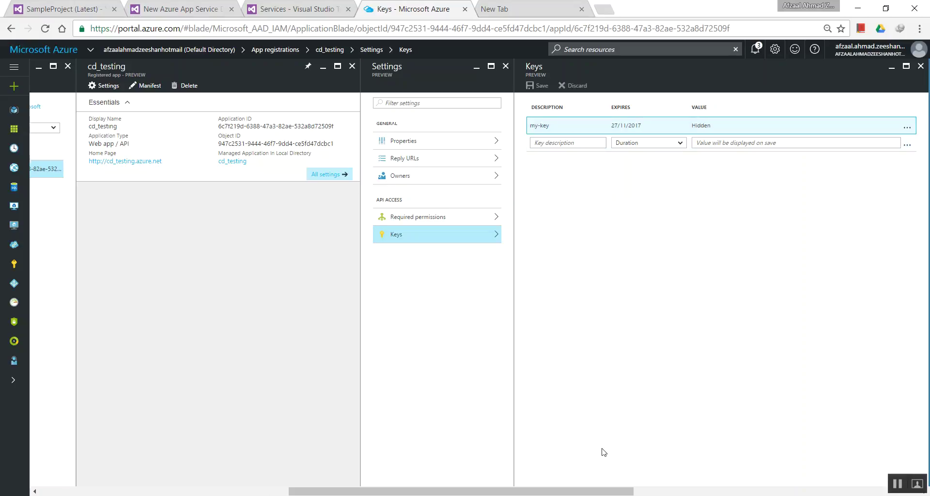
pyautogui.hotkey('alt', 'Tab')
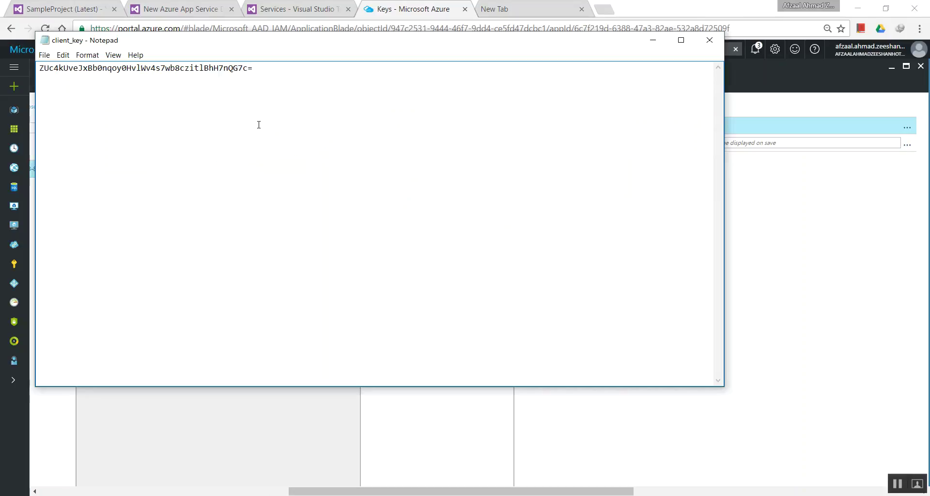
pyautogui.hotkey('alt', 'Tab')
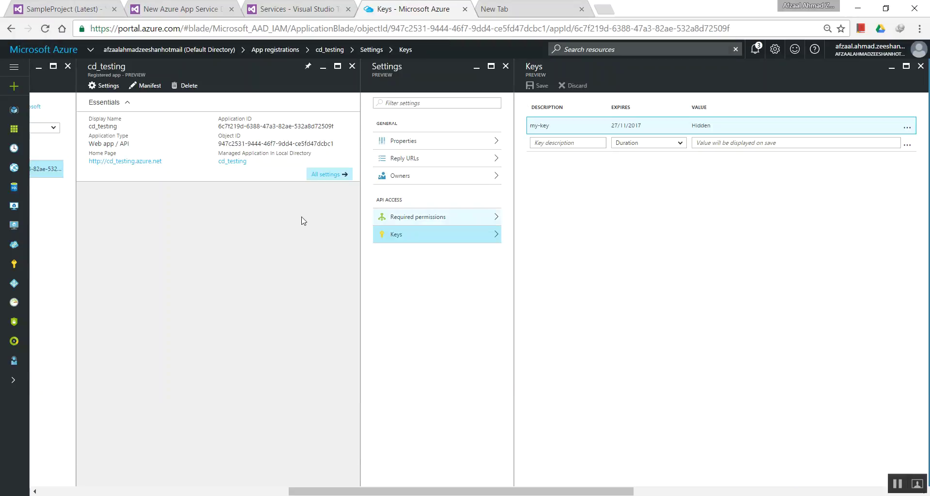
pyautogui.moveTo(217, 121); pyautogui.dragTo(339, 130)
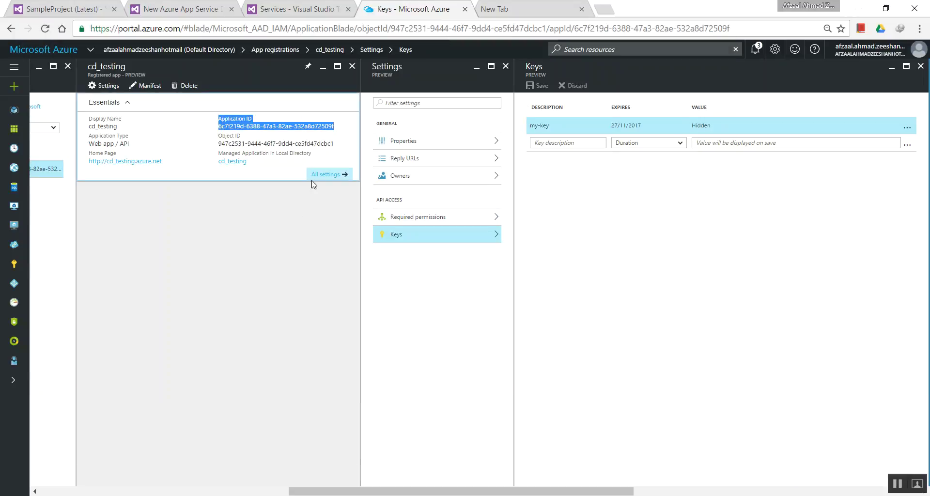
pyautogui.click(302, 271)
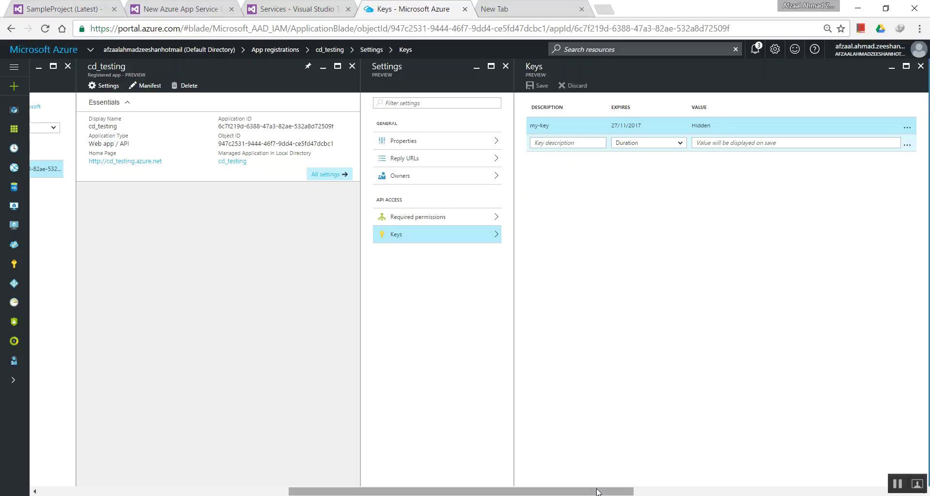
pyautogui.hscroll(-4, 508, 482)
pyautogui.hscroll(-5, 508, 482)
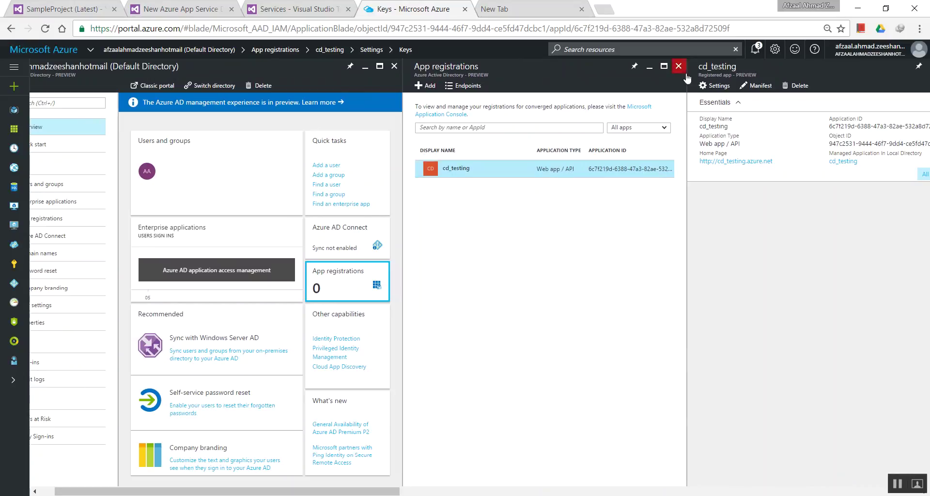
# Close the cd_testing app and show the directory's Endpoints list
pyautogui.moveTo(392, 491); pyautogui.dragTo(589, 491)
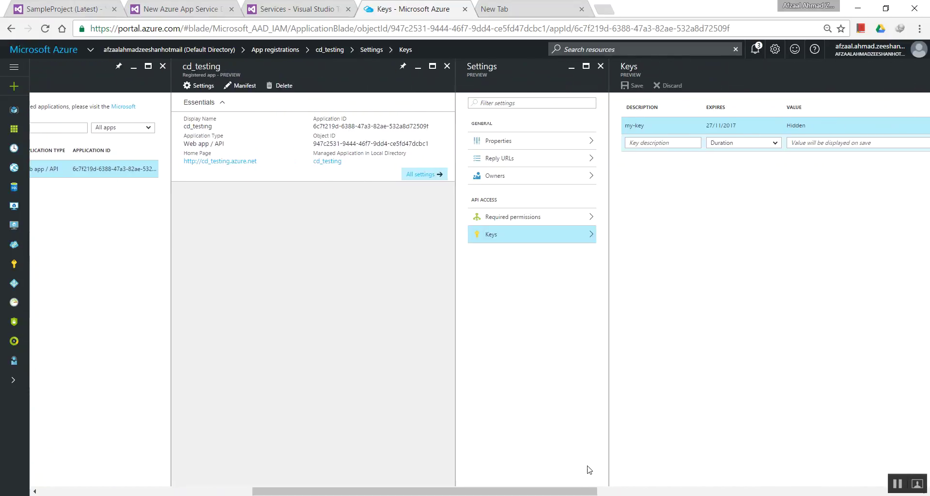
pyautogui.click(448, 66)
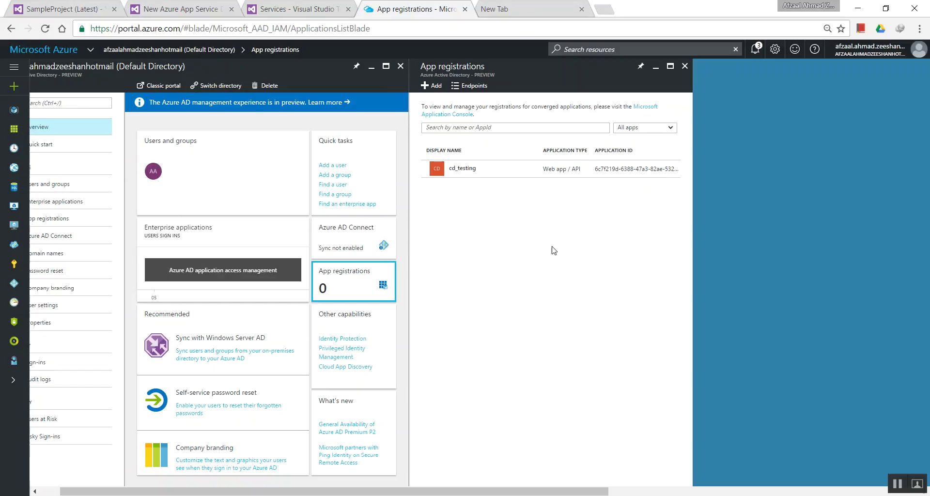
pyautogui.click(479, 87)
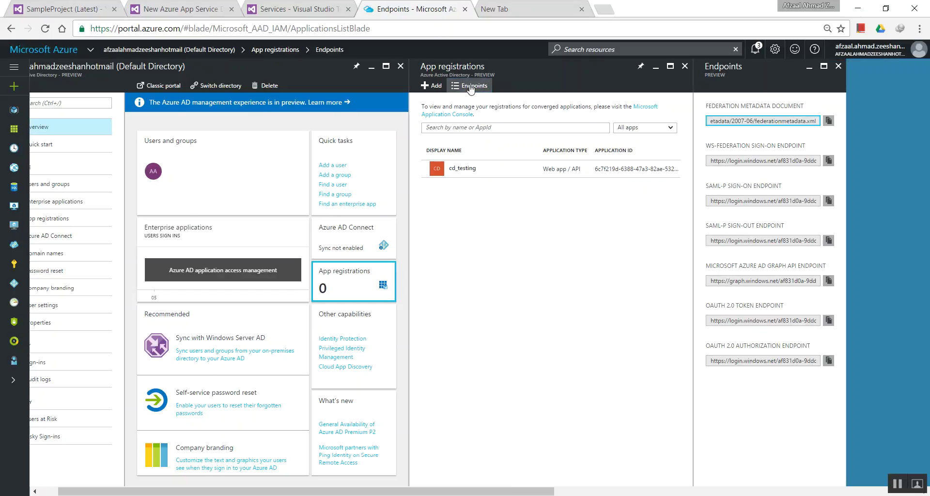
# Copy the SAML-P sign-on endpoint URL and paste it into a new browser tab
pyautogui.moveTo(440, 491); pyautogui.dragTo(587, 487)
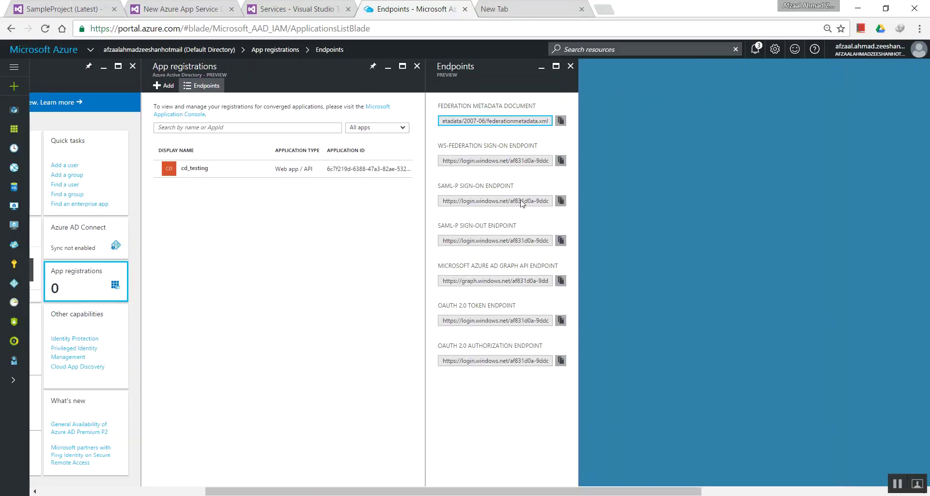
pyautogui.moveTo(511, 161); pyautogui.dragTo(534, 161)
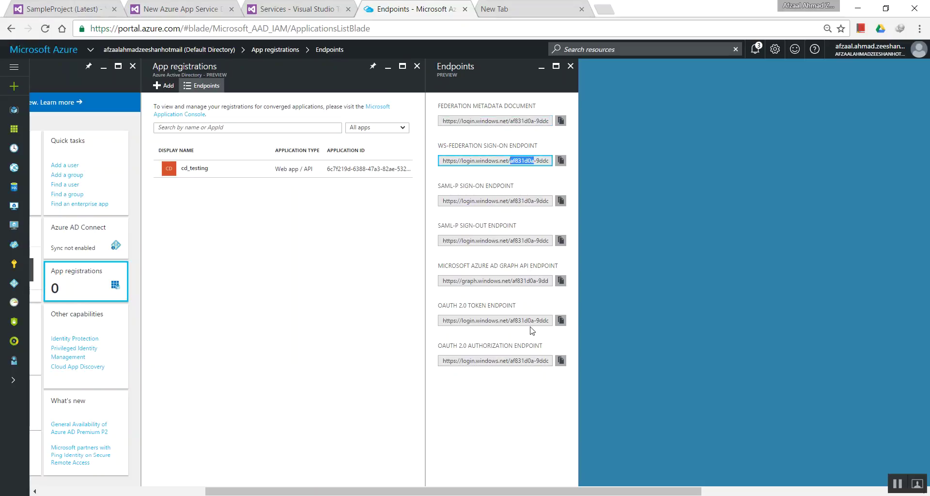
pyautogui.click(499, 242)
pyautogui.click(385, 265)
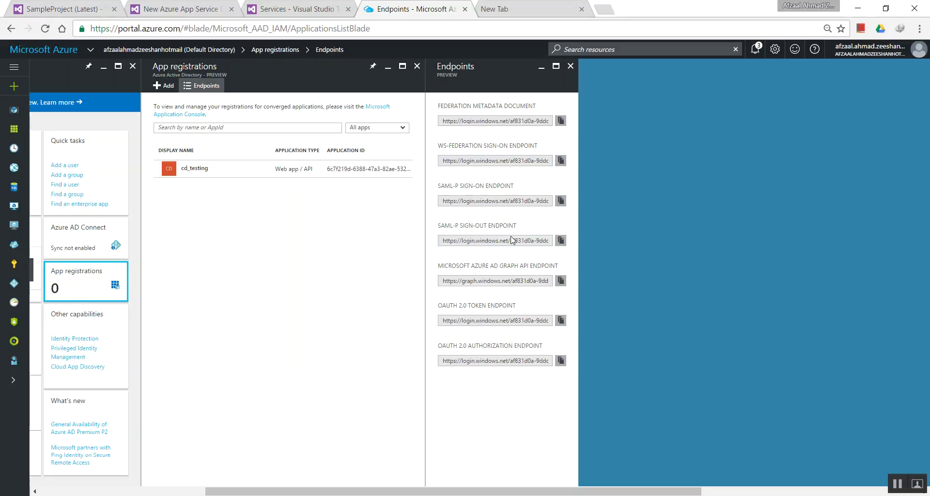
pyautogui.click(561, 201)
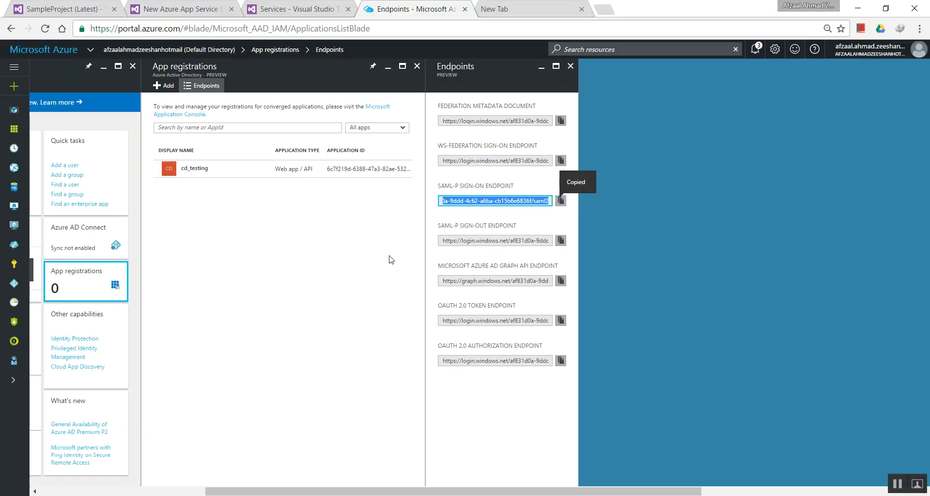
pyautogui.hotkey('ctrl', 't')
pyautogui.hotkey('ctrl', 'v')
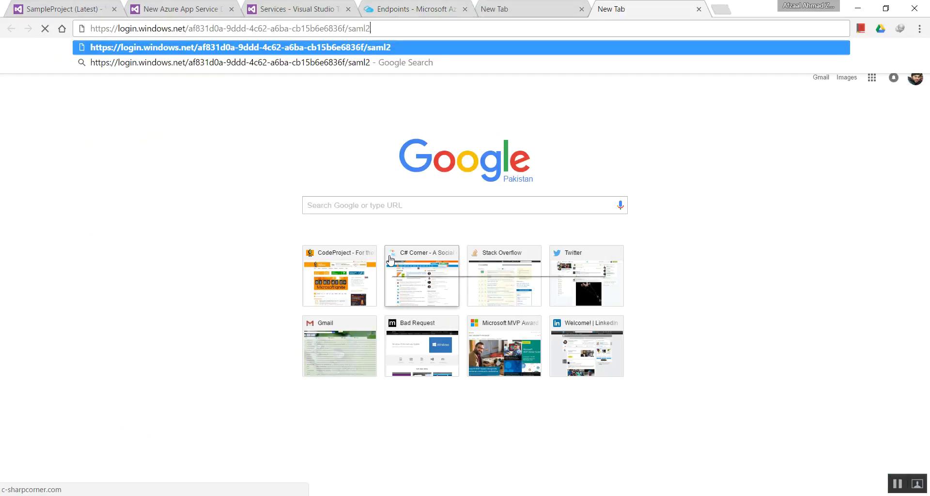
# Trim the pasted URL to the tenant ID, copy it, and close the scratch tab
pyautogui.press('BackSpace')
pyautogui.press('BackSpace')
pyautogui.press('BackSpace')
pyautogui.press('BackSpace')
pyautogui.press('BackSpace')
pyautogui.press('BackSpace')
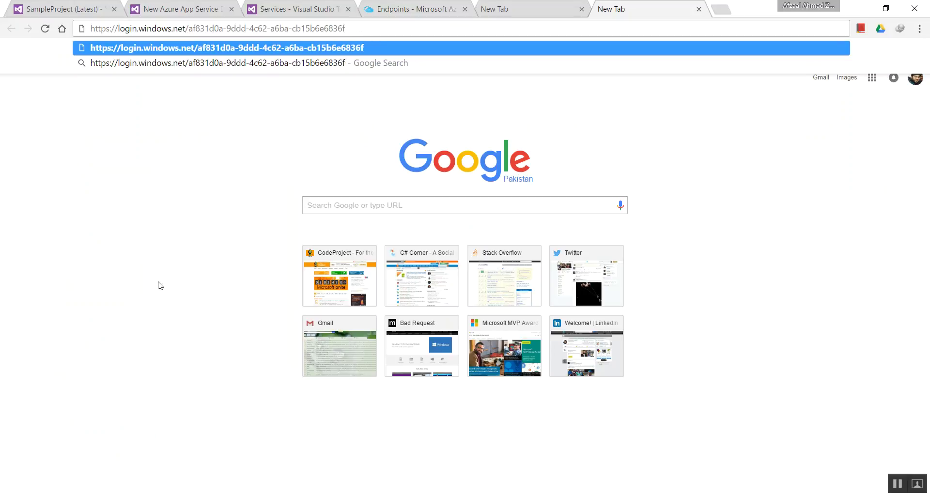
pyautogui.moveTo(191, 29); pyautogui.dragTo(372, 29)
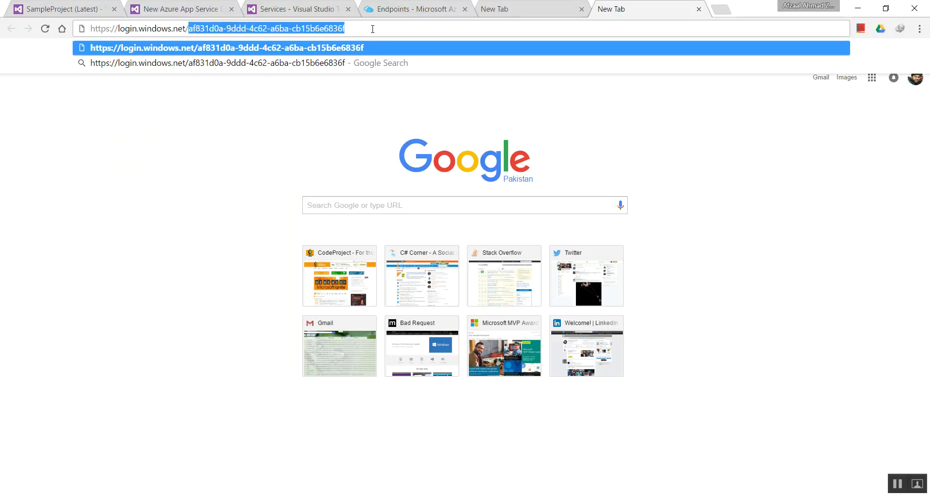
pyautogui.hotkey('ctrl', 'c')
pyautogui.hotkey('ctrl', 'w')
pyautogui.click(626, 476)
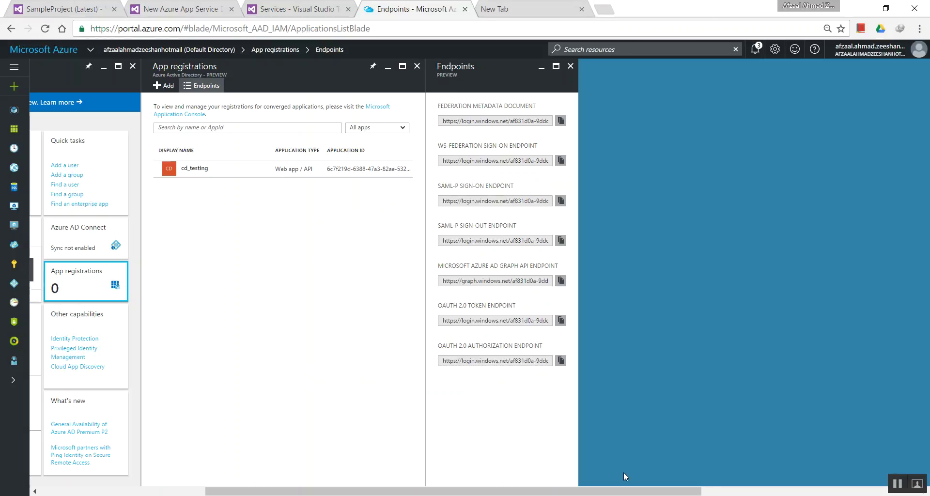
# Add the tenant ID, labelled 'tenant id', on a second line of the client_key note
pyautogui.hotkey('alt', 'Tab')
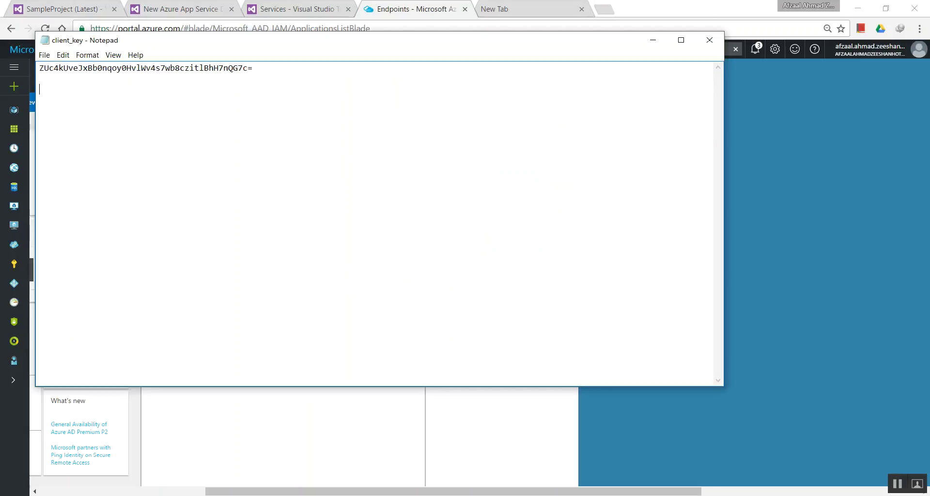
pyautogui.hotkey('ctrl', 'v')
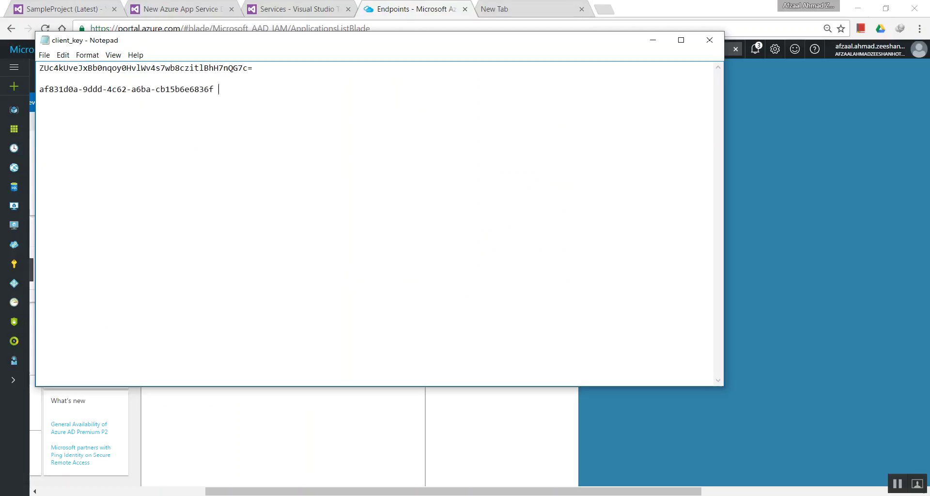
pyautogui.write('tenant id)')
pyautogui.click(428, 4)
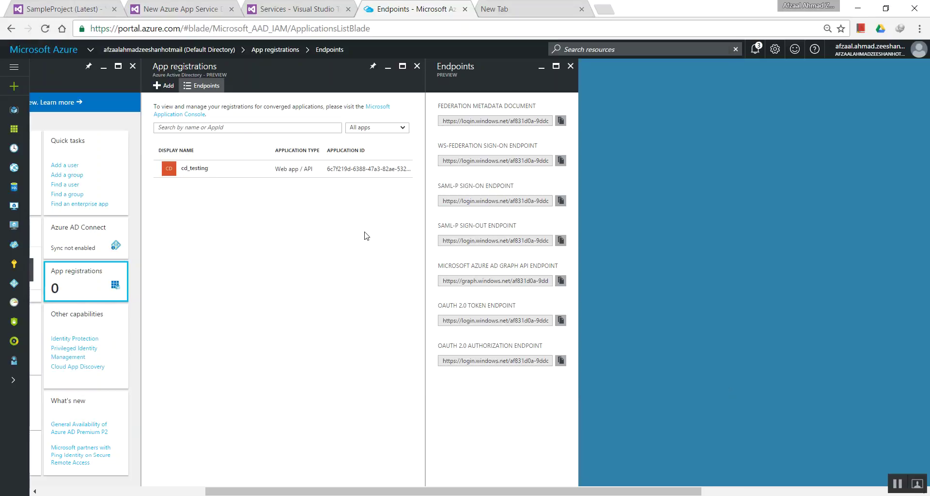
pyautogui.click(315, 5)
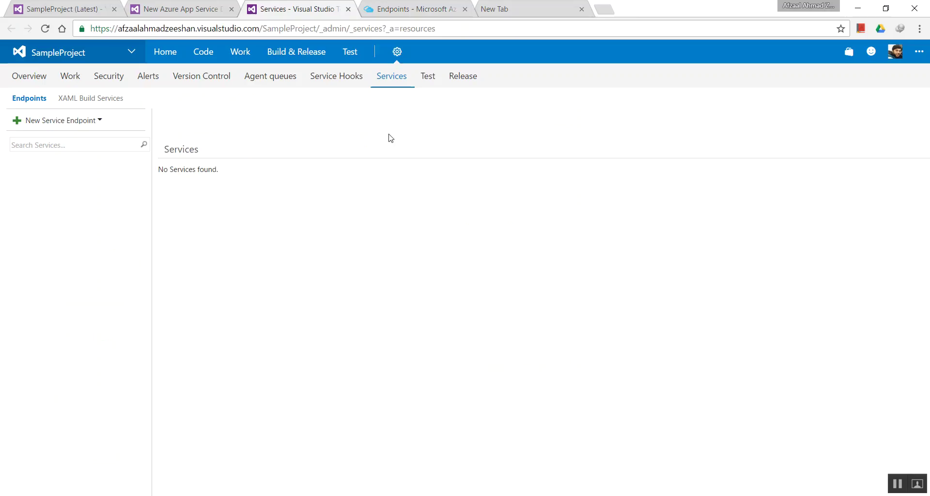
pyautogui.click(431, 6)
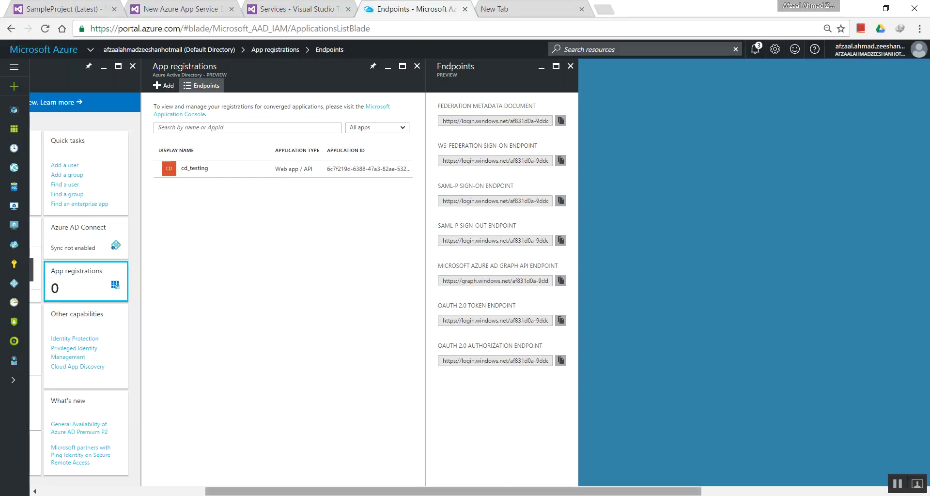
pyautogui.hotkey('alt', 'Tab')
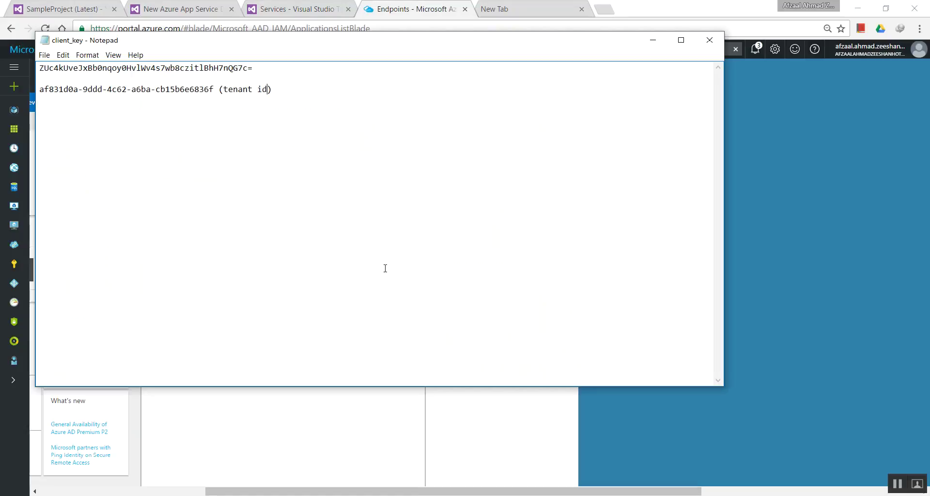
pyautogui.click(199, 4)
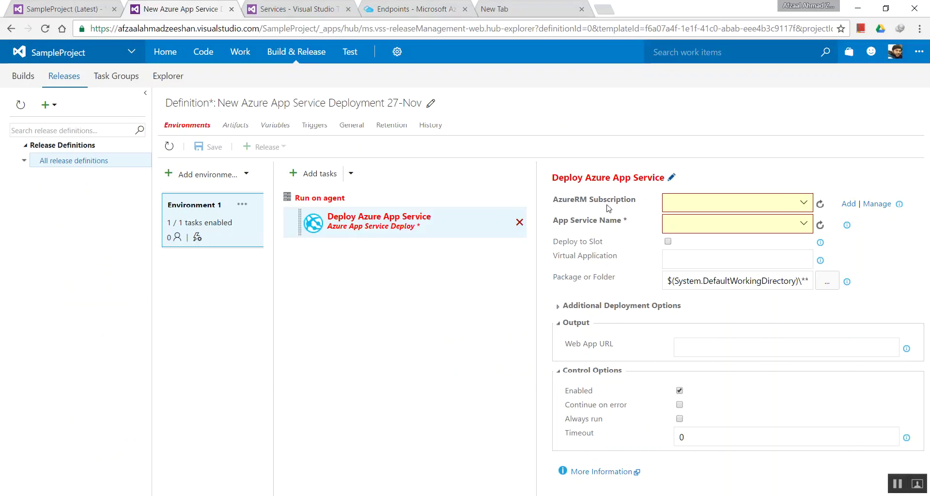
# Close the Endpoints, App registrations and Azure AD blades back to the dashboard
pyautogui.click(450, 6)
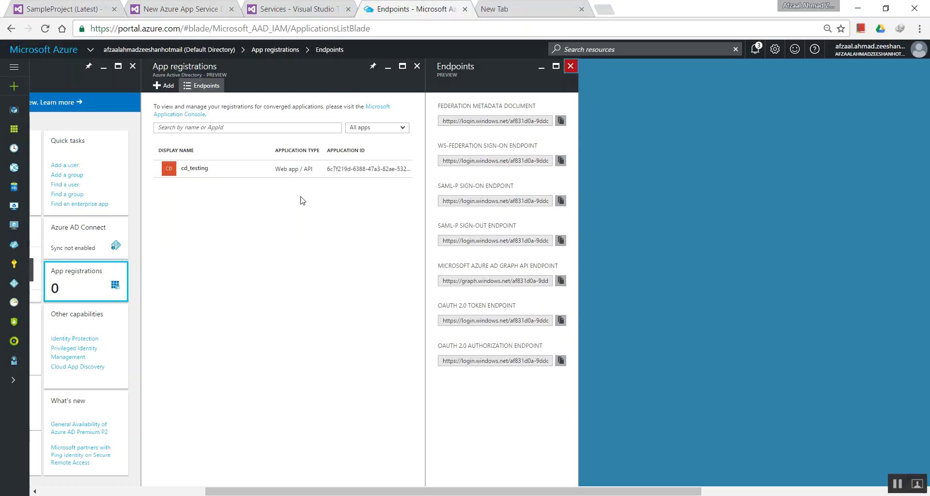
pyautogui.click(571, 67)
pyautogui.click(417, 66)
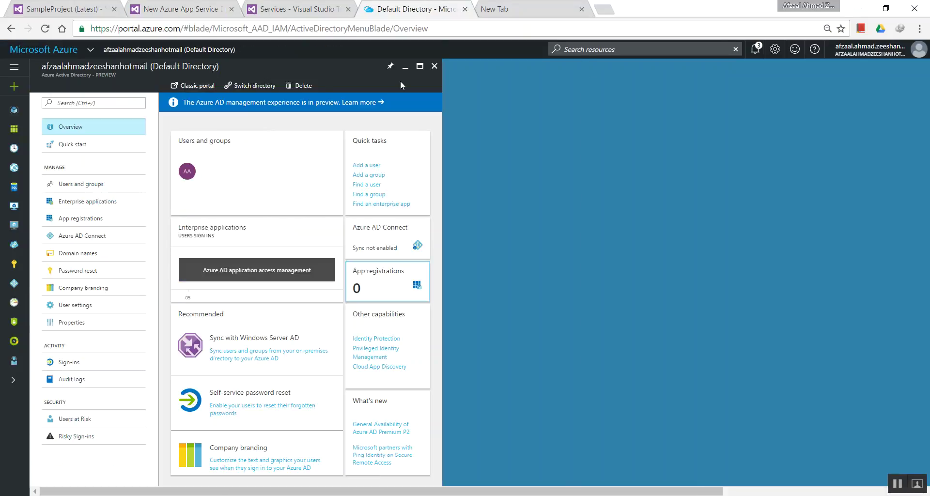
pyautogui.click(435, 67)
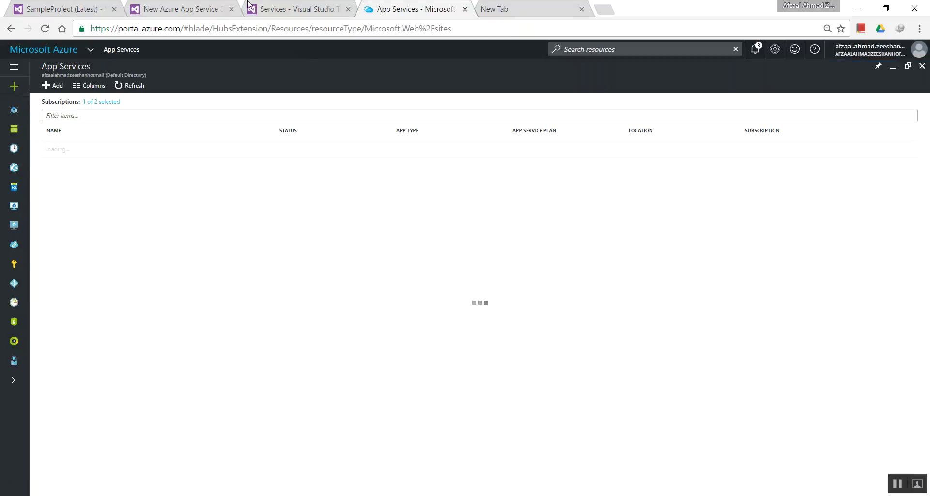
# Check App Services and Azure Active Directory, then return to 'New Azure App Service Deployment 27-Nov'
pyautogui.click(201, 7)
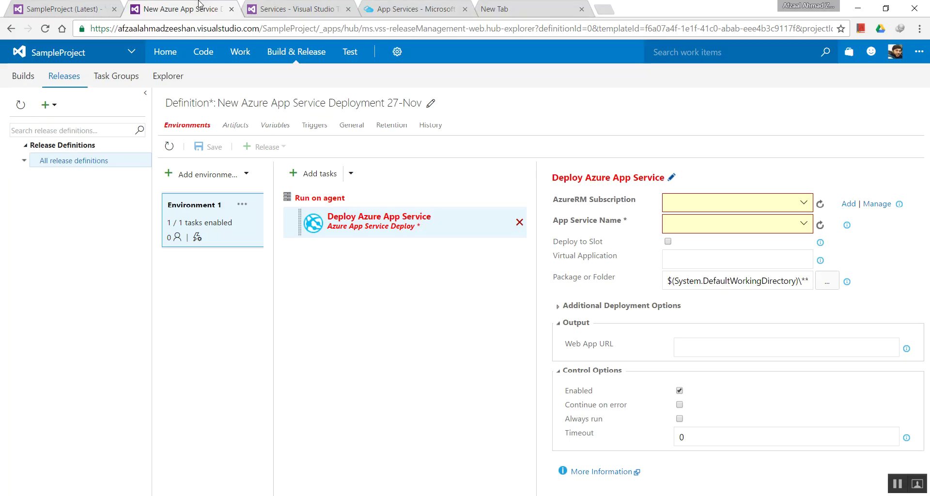
pyautogui.click(743, 200)
pyautogui.click(423, 4)
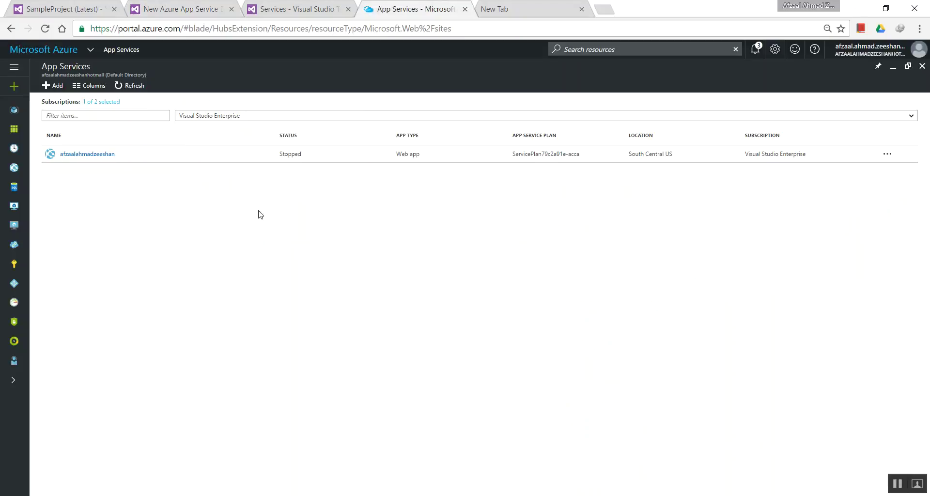
pyautogui.click(14, 67)
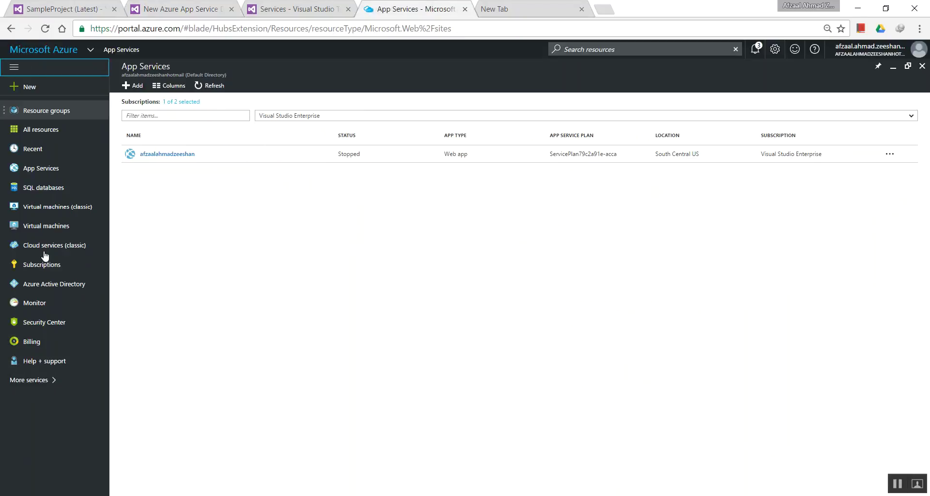
pyautogui.click(63, 286)
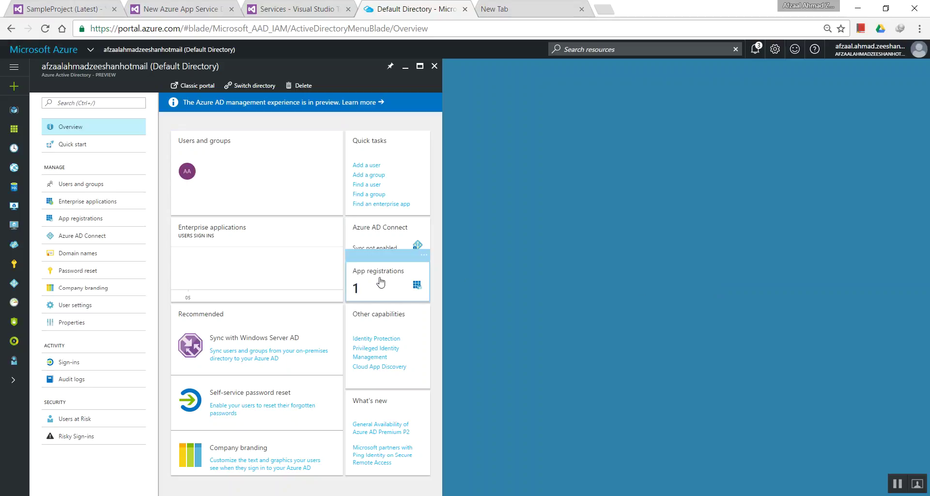
pyautogui.click(434, 66)
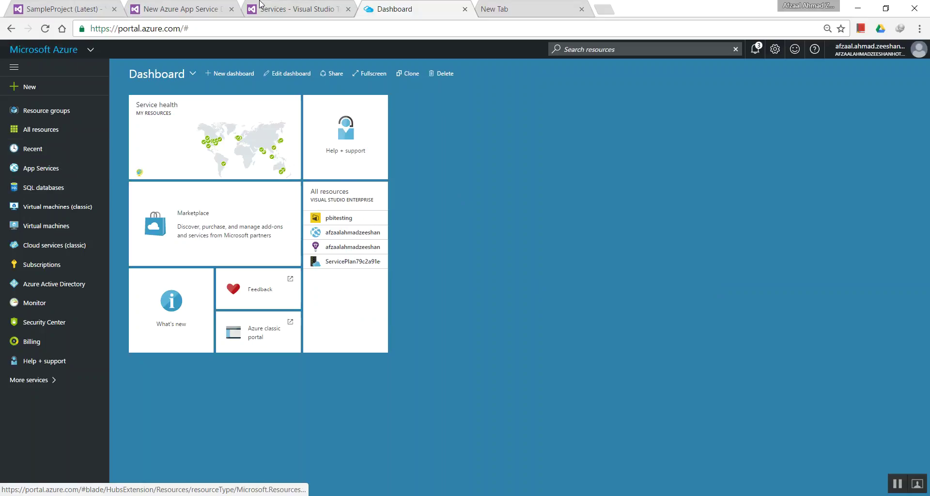
pyautogui.click(200, 6)
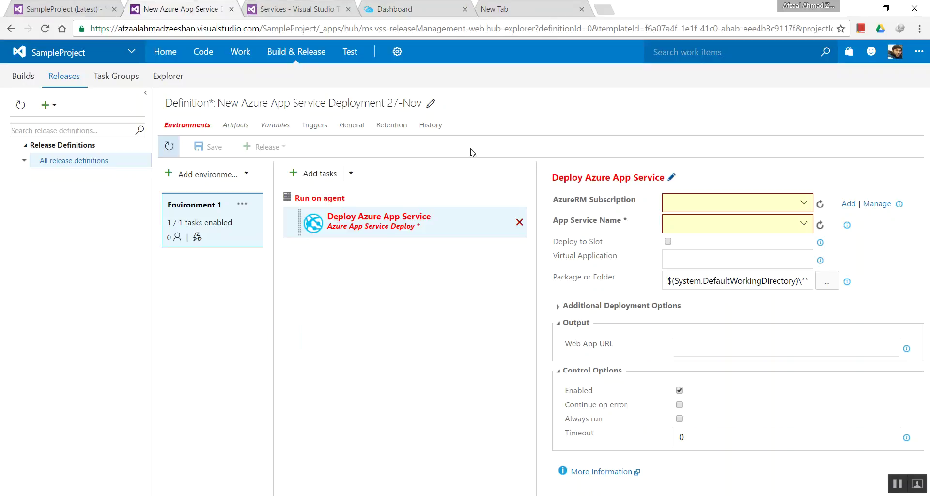
pyautogui.click(702, 203)
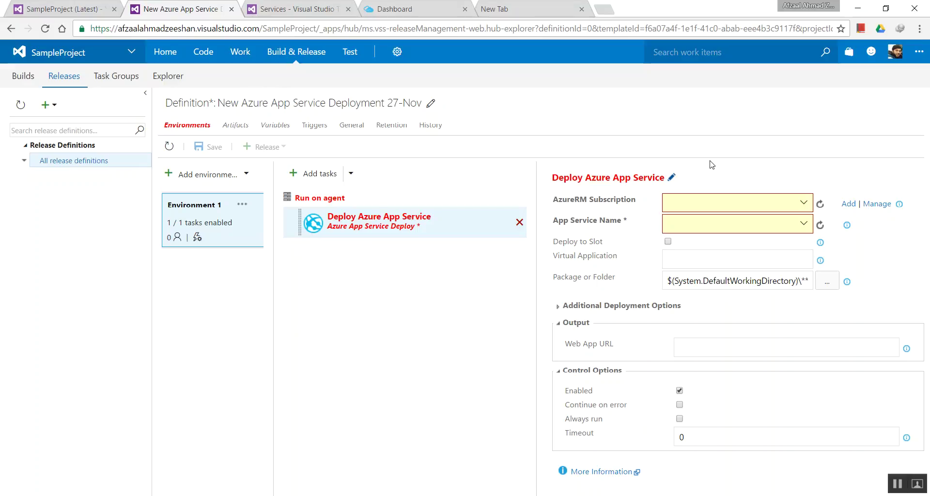
pyautogui.click(804, 209)
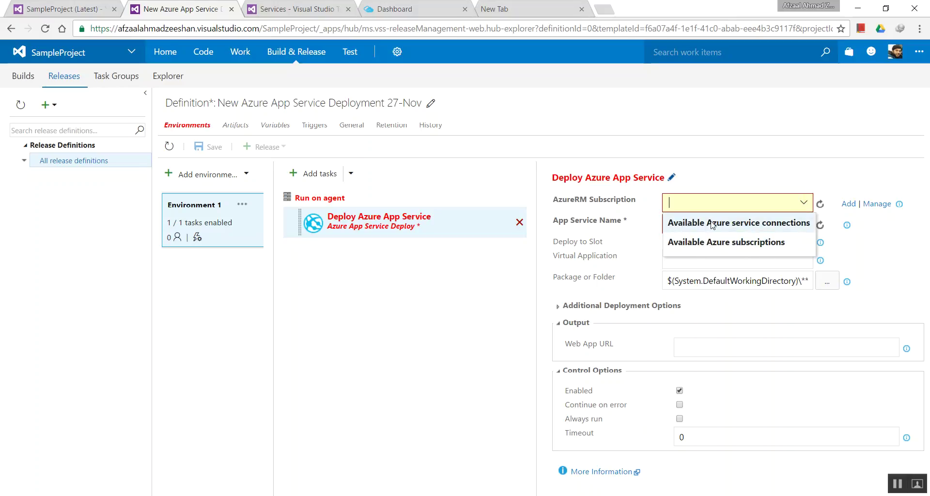
pyautogui.click(724, 157)
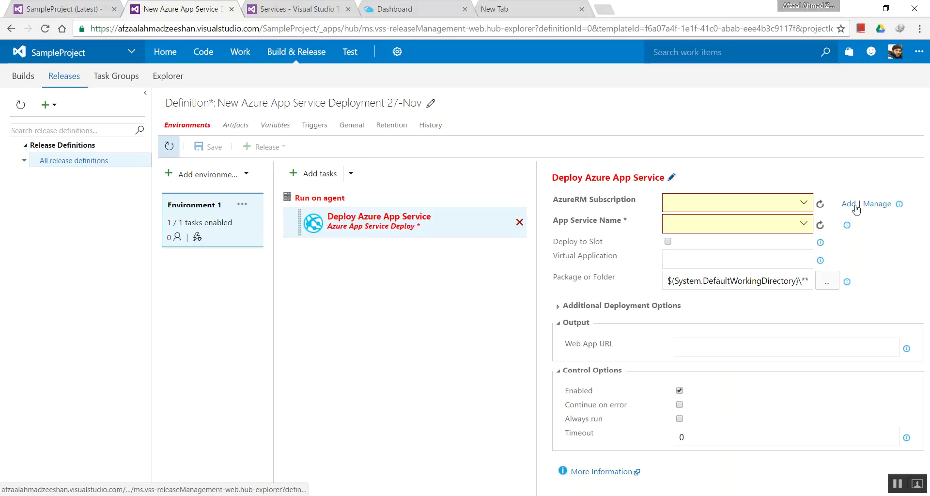
pyautogui.click(782, 201)
pyautogui.click(805, 206)
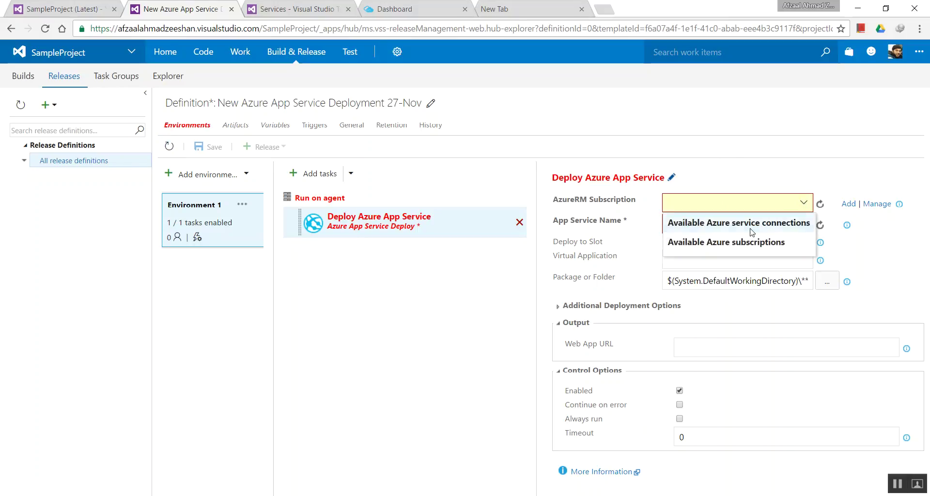
pyautogui.click(739, 163)
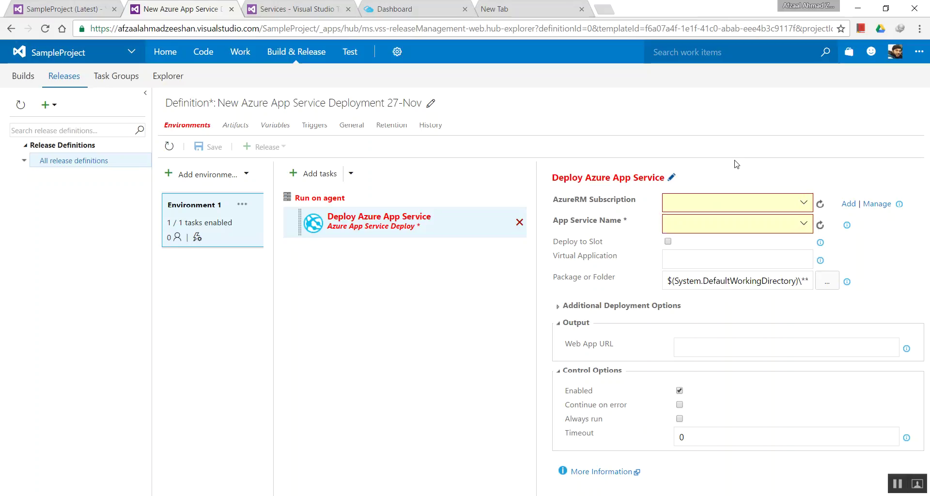
# Move between the release definition and the Services page, previewing the endpoint types list
pyautogui.click(302, 5)
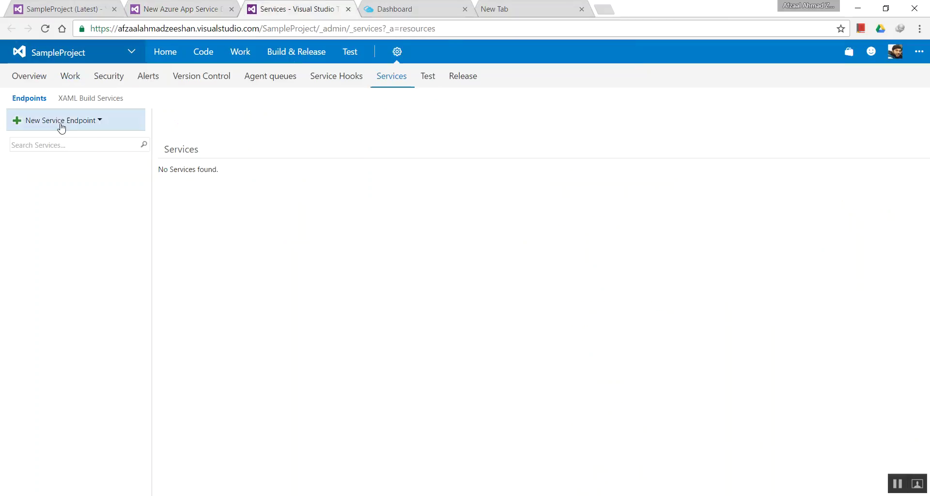
pyautogui.click(164, 5)
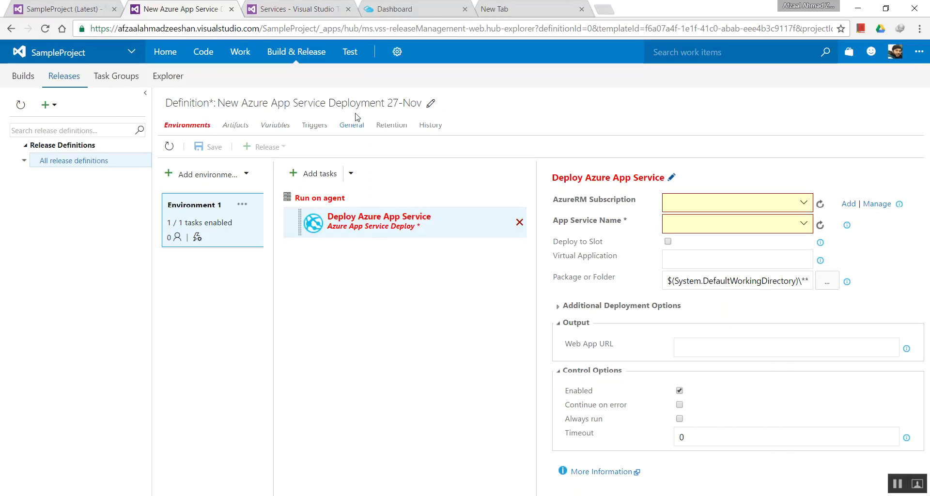
pyautogui.moveTo(397, 52)
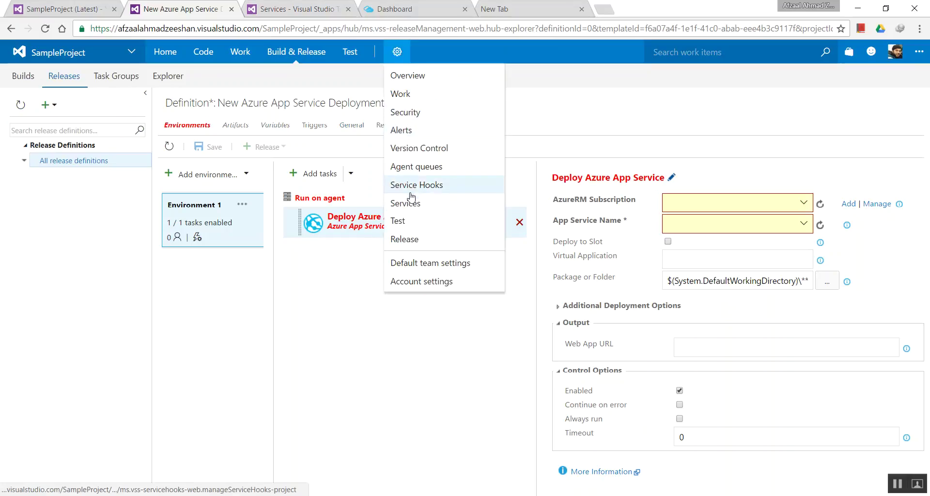
pyautogui.click(338, 6)
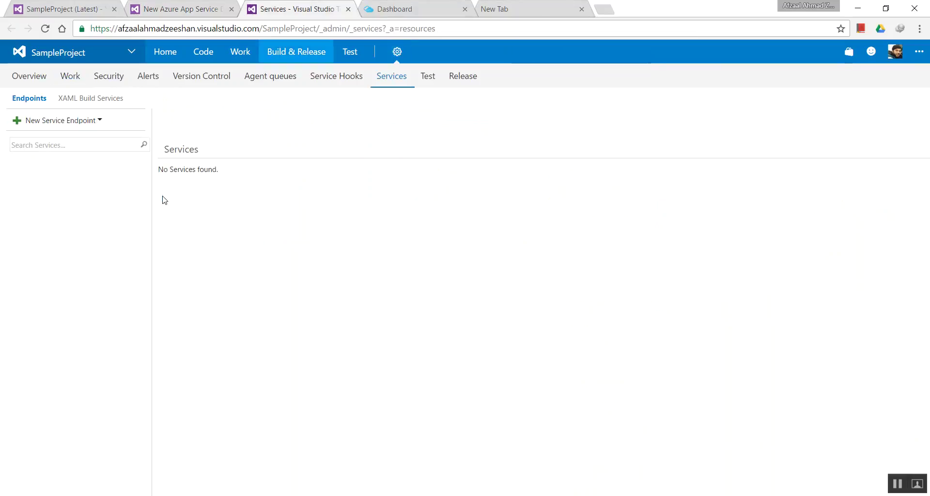
pyautogui.click(82, 125)
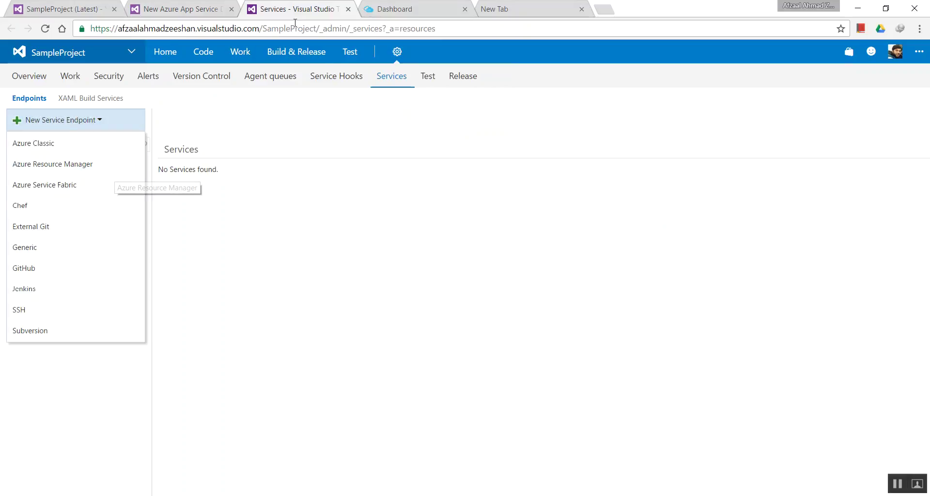
pyautogui.click(193, 9)
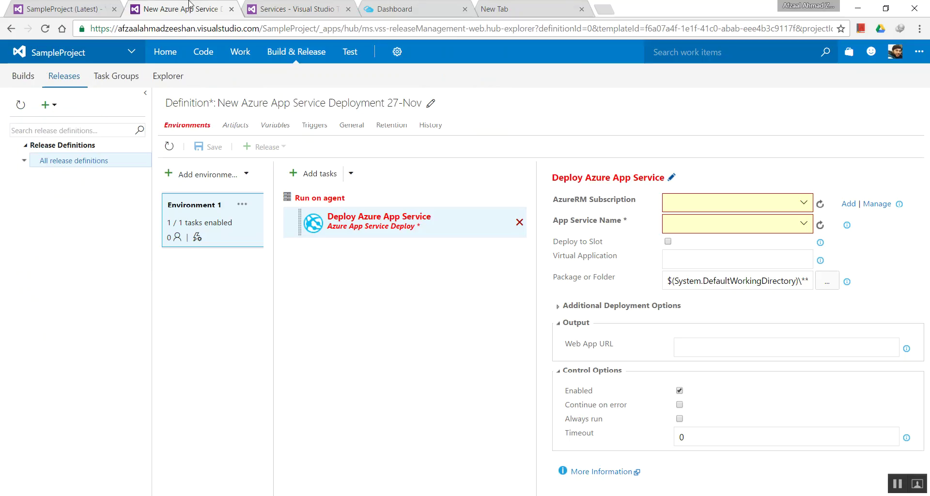
pyautogui.click(306, 7)
pyautogui.click(78, 121)
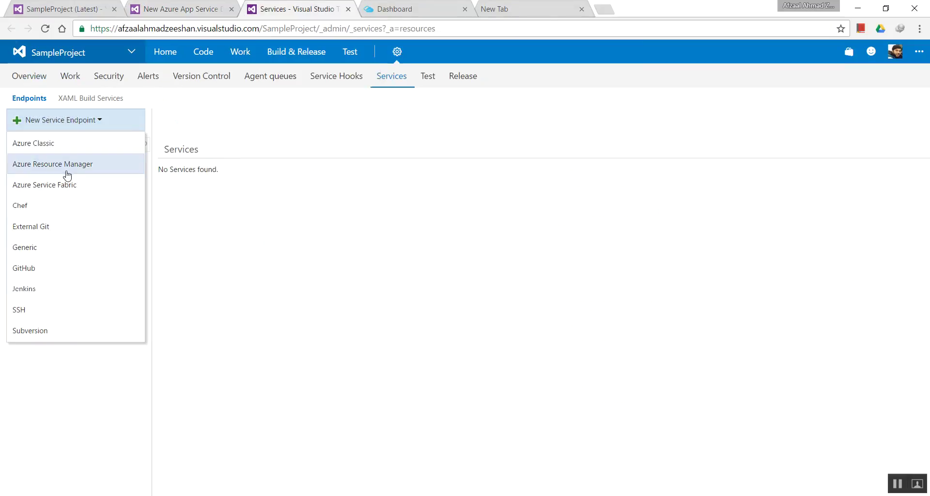
pyautogui.click(421, 215)
# Check the AzureRM subscription label in the release definition, then show the Services page's endpoint types
pyautogui.click(180, 9)
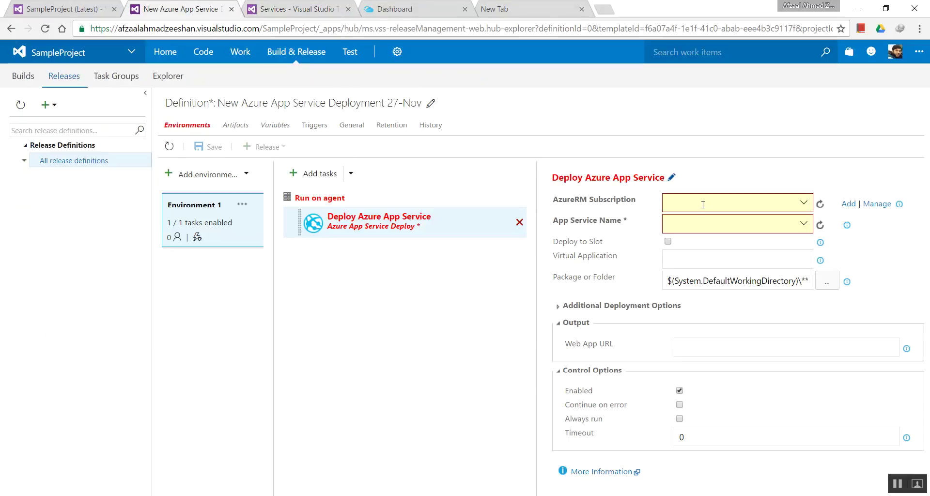
pyautogui.moveTo(557, 204); pyautogui.dragTo(586, 204)
pyautogui.click(604, 204)
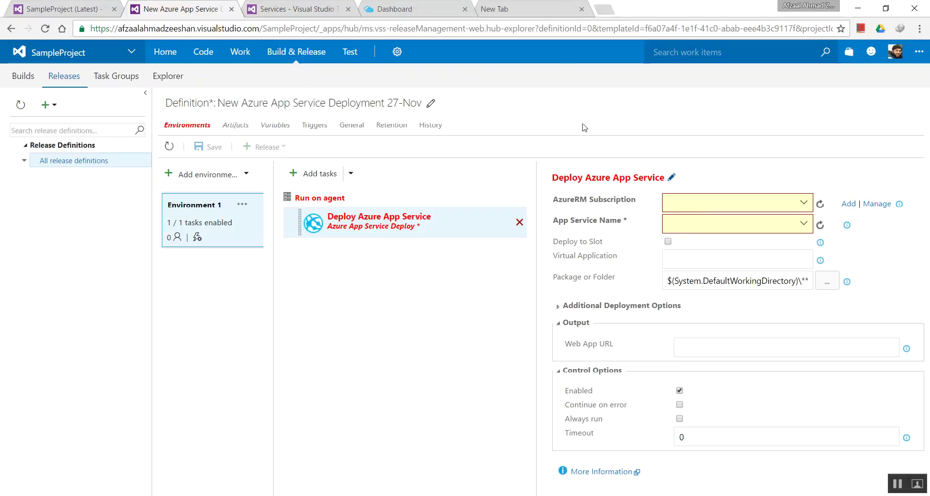
pyautogui.click(286, 9)
pyautogui.click(95, 122)
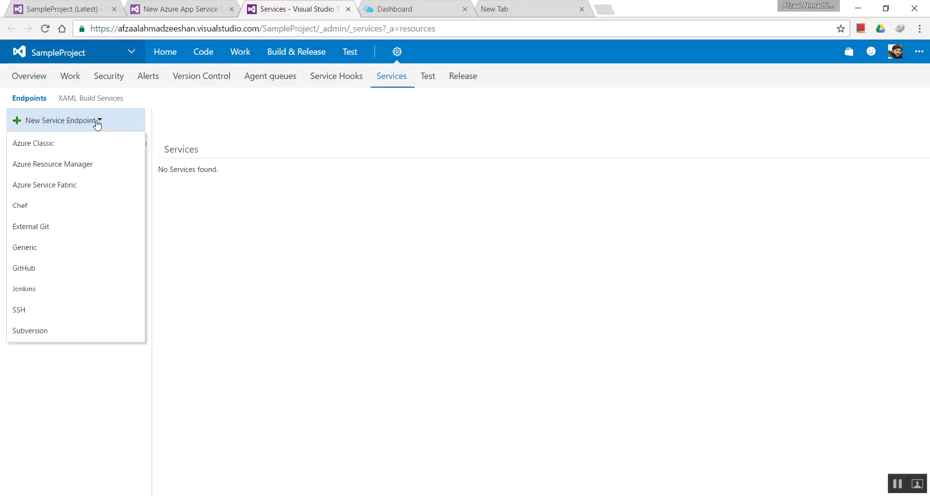
# Start a new Azure Resource Manager endpoint and switch it to manual service principal entry
pyautogui.click(93, 168)
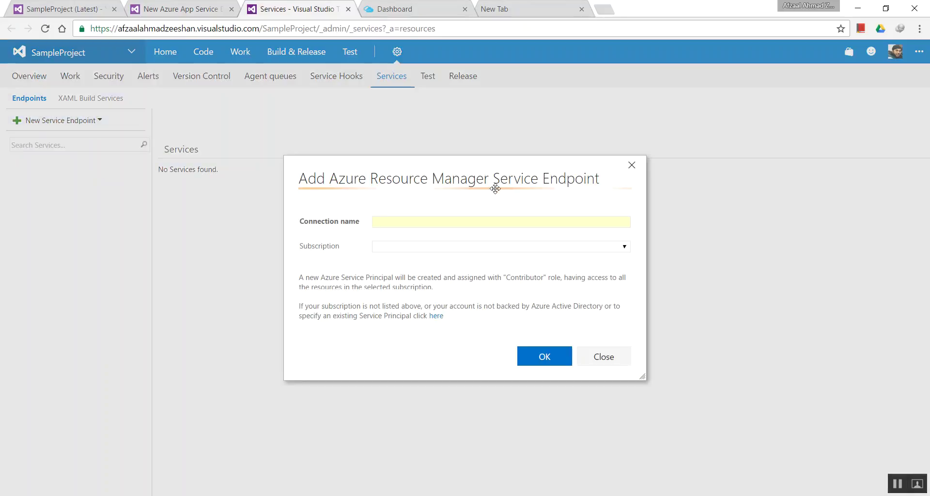
pyautogui.moveTo(461, 169); pyautogui.dragTo(429, 81)
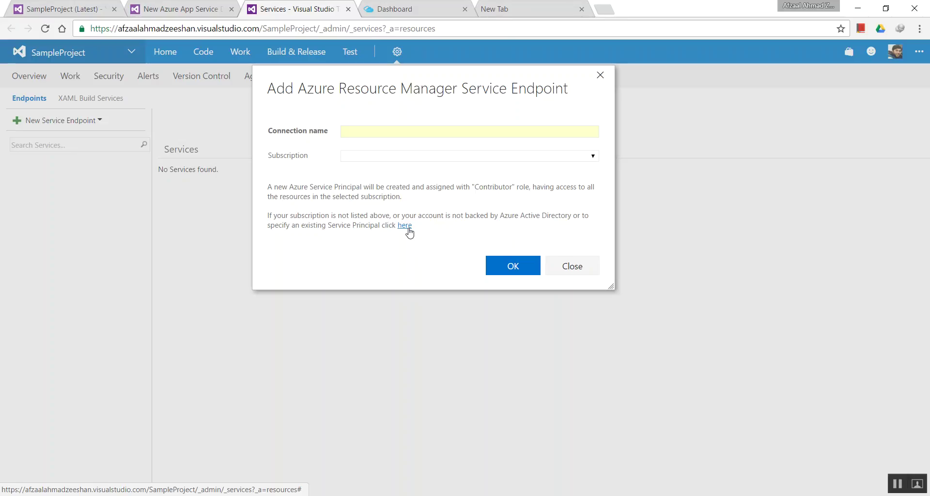
pyautogui.click(436, 8)
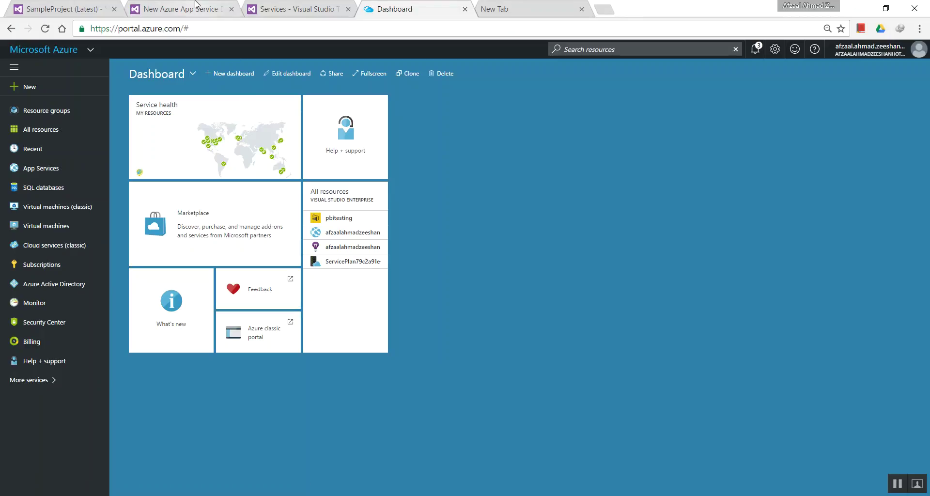
pyautogui.click(314, 8)
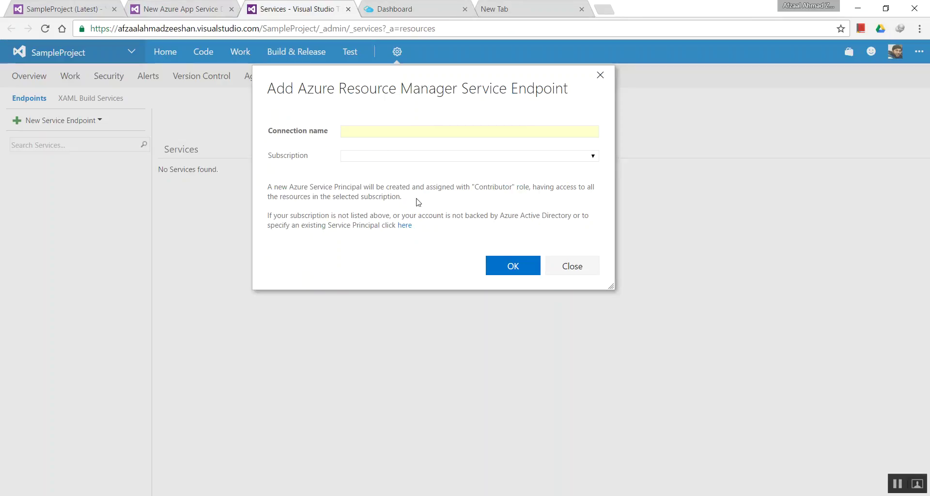
pyautogui.click(406, 226)
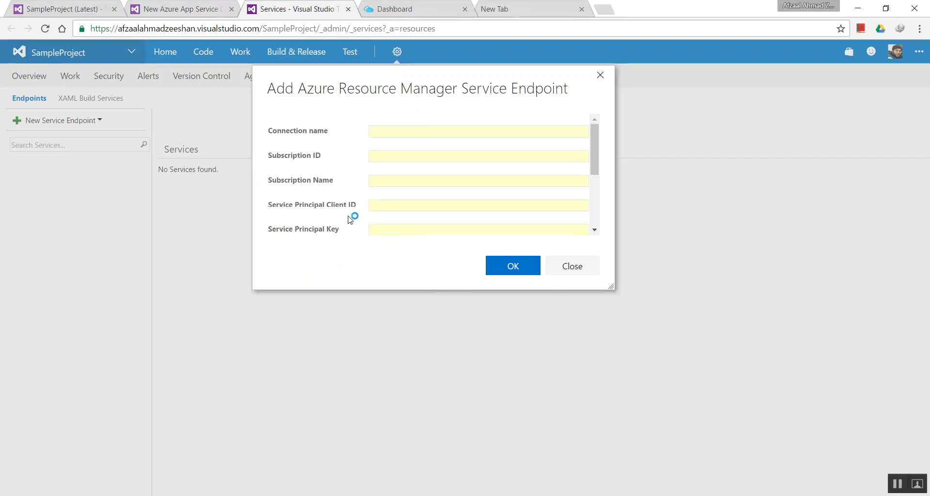
# Enlarge the endpoint dialog and enter the connection name MyAzureConnection
pyautogui.moveTo(612, 287); pyautogui.dragTo(698, 458)
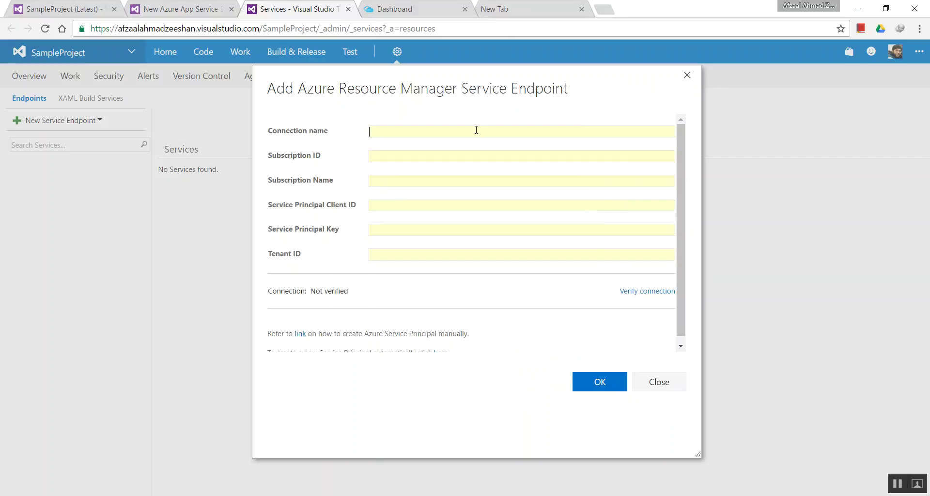
pyautogui.write('MyAzureConnection')
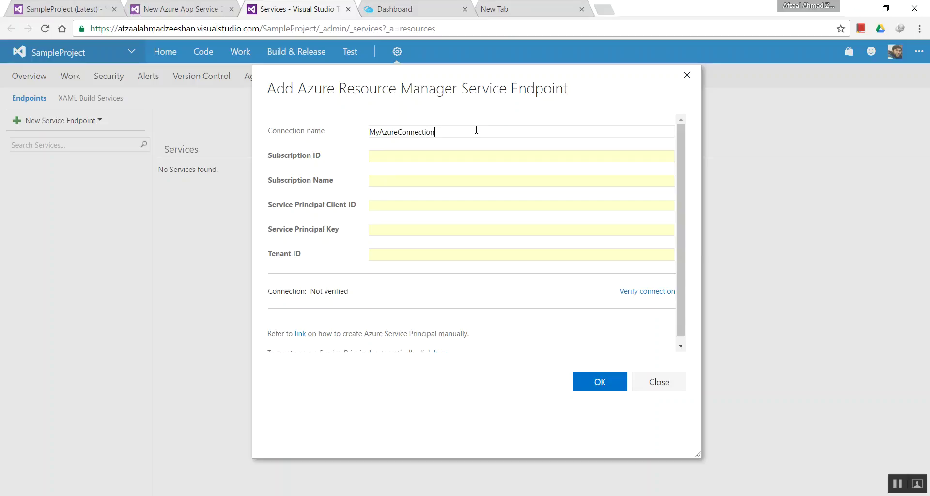
pyautogui.click(452, 154)
# Compare the form with the Azure portal dashboard, then open Azure Active Directory
pyautogui.click(402, 5)
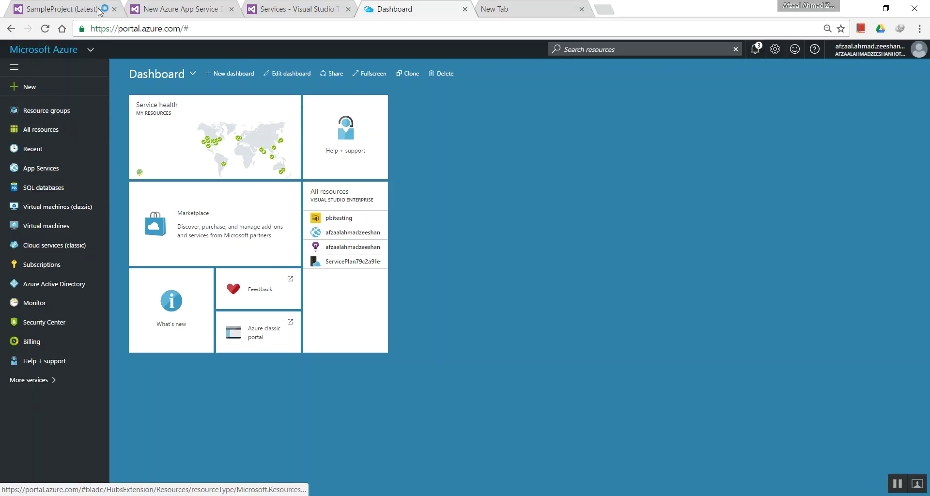
pyautogui.click(301, 8)
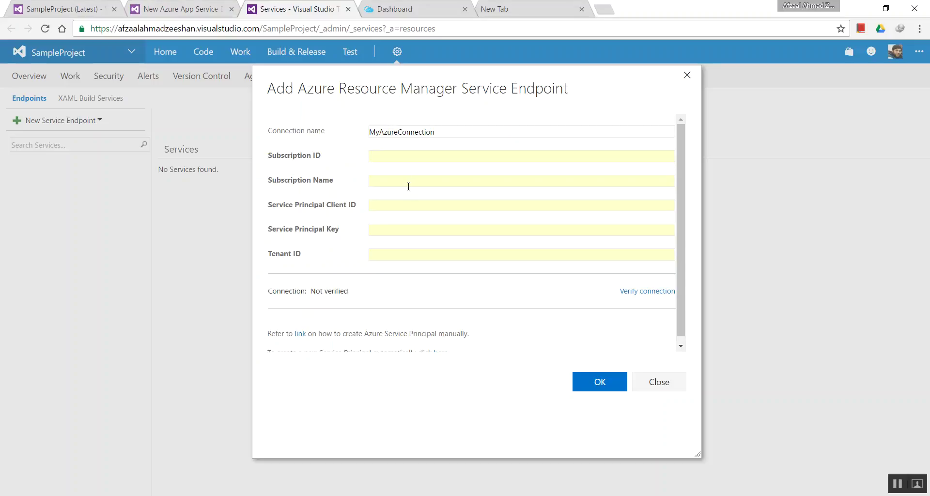
pyautogui.click(428, 7)
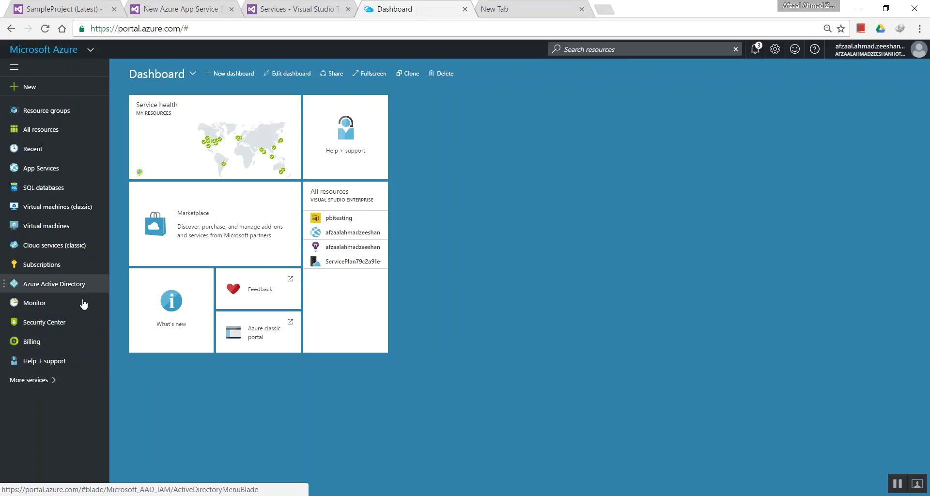
pyautogui.click(274, 5)
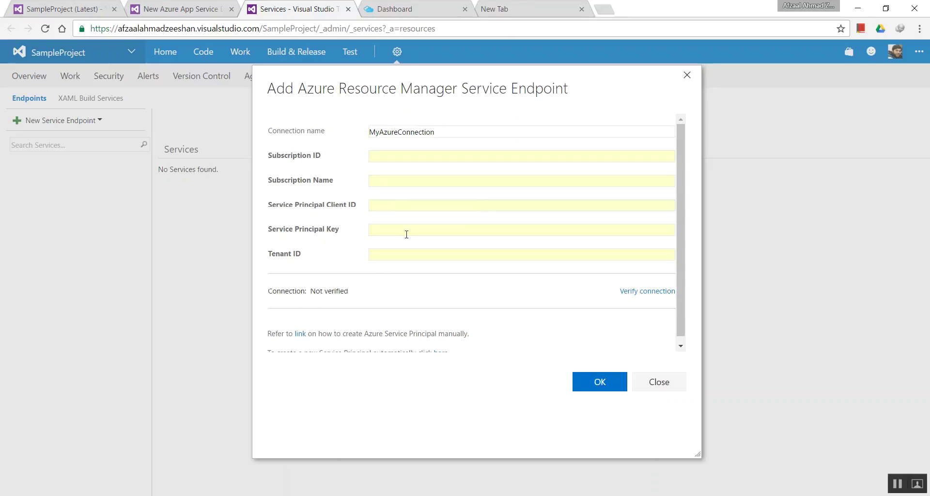
pyautogui.click(412, 7)
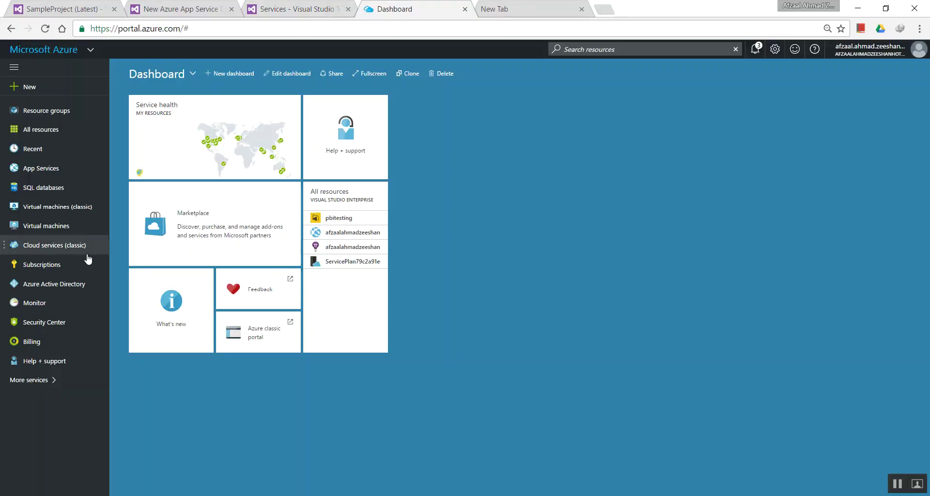
pyautogui.click(83, 289)
pyautogui.click(310, 9)
pyautogui.click(395, 4)
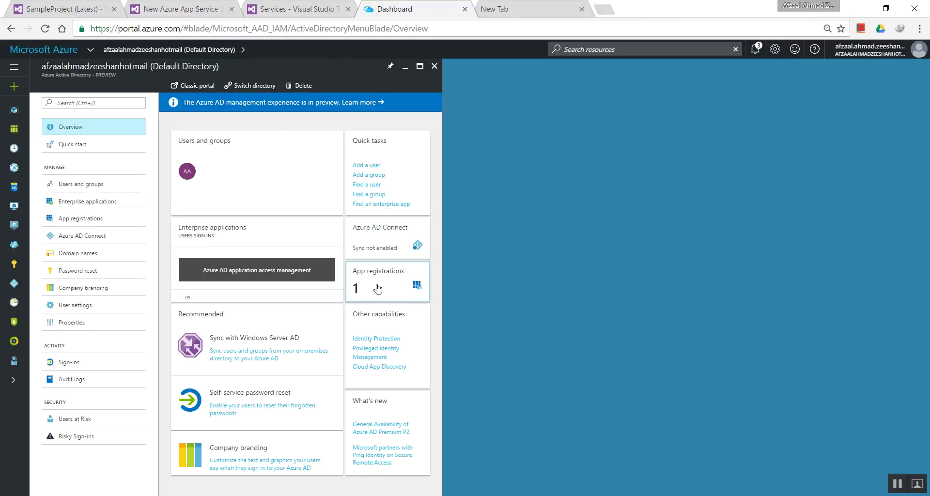
# Copy the cd_testing app registration's Application ID and return to the endpoint form
pyautogui.click(402, 290)
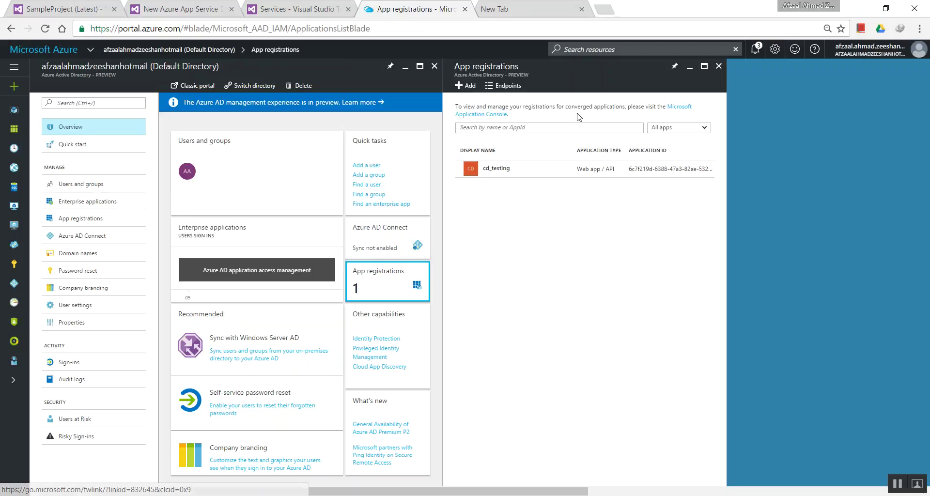
pyautogui.click(506, 174)
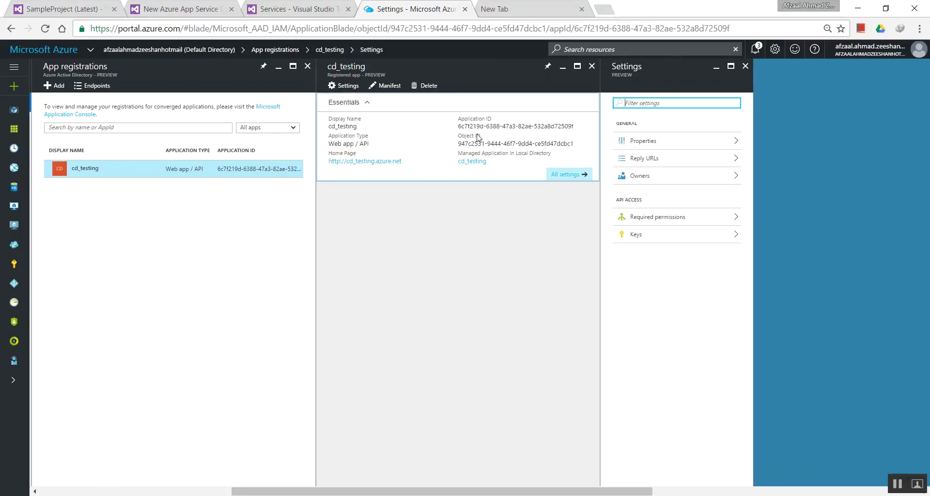
pyautogui.click(577, 127)
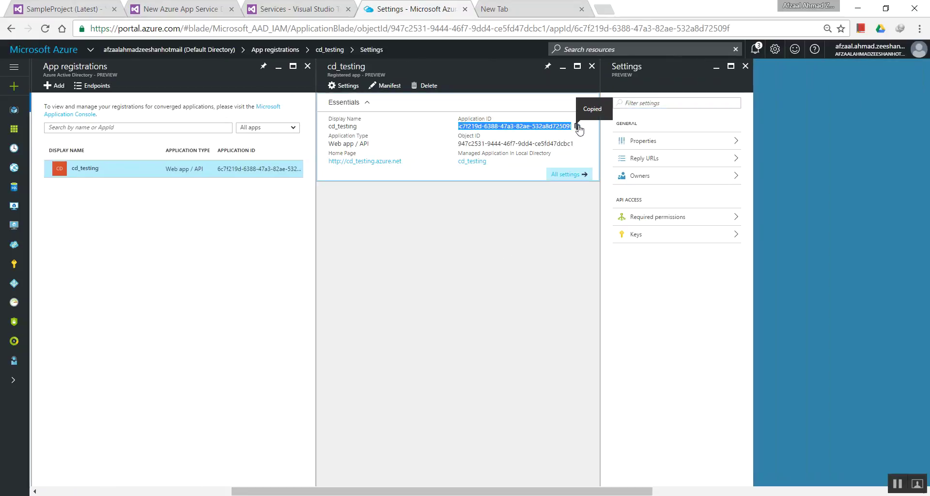
pyautogui.click(221, 9)
pyautogui.click(312, 7)
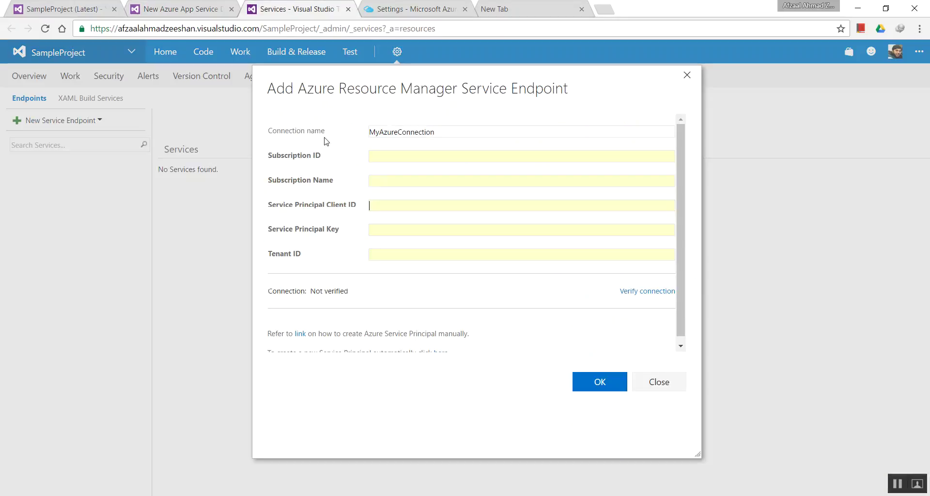
# Paste cd_testing's Application ID into Service Principal Client ID and verify it in the Azure portal
pyautogui.rightClick(402, 208)
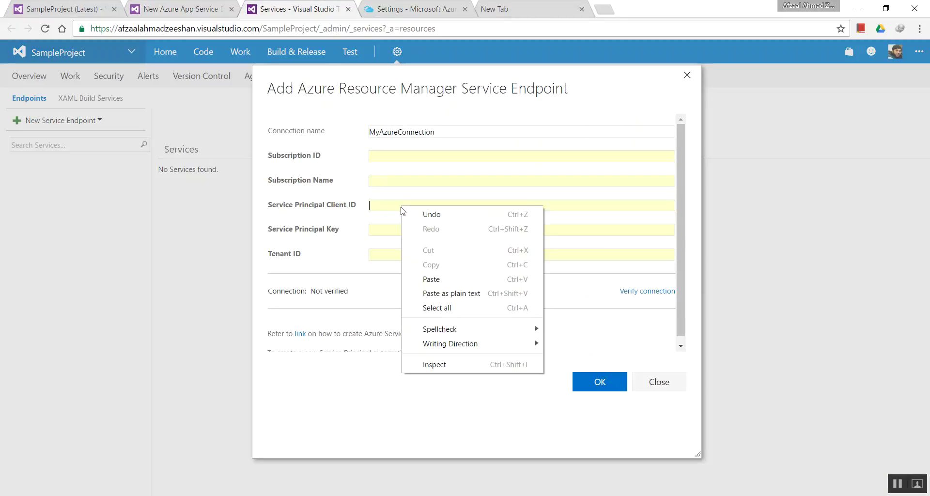
pyautogui.click(461, 275)
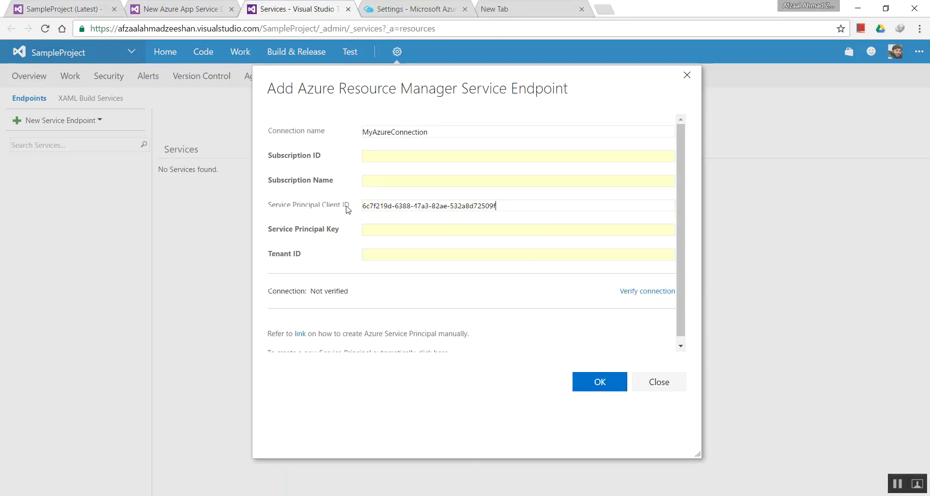
pyautogui.moveTo(323, 205); pyautogui.dragTo(350, 209)
pyautogui.click(395, 7)
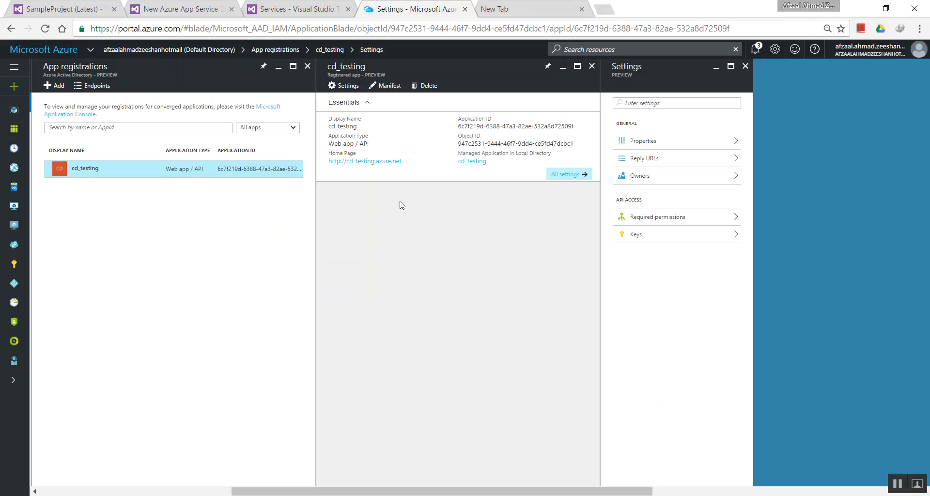
pyautogui.click(270, 5)
pyautogui.click(422, 5)
pyautogui.click(313, 4)
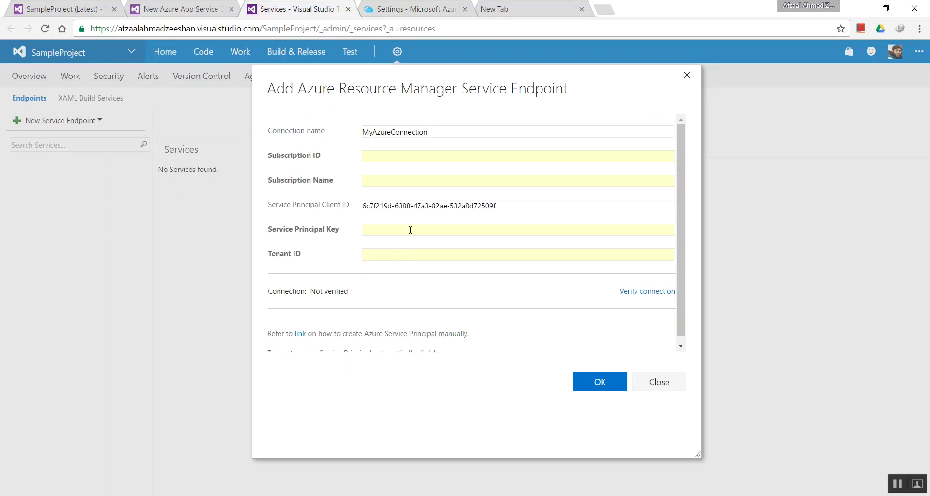
pyautogui.hotkey('alt', 'Tab')
# Copy the saved key from the client_key note into Service Principal Key
pyautogui.moveTo(257, 70); pyautogui.dragTo(41, 69)
pyautogui.click(41, 68)
pyautogui.hotkey('shift', 'End')
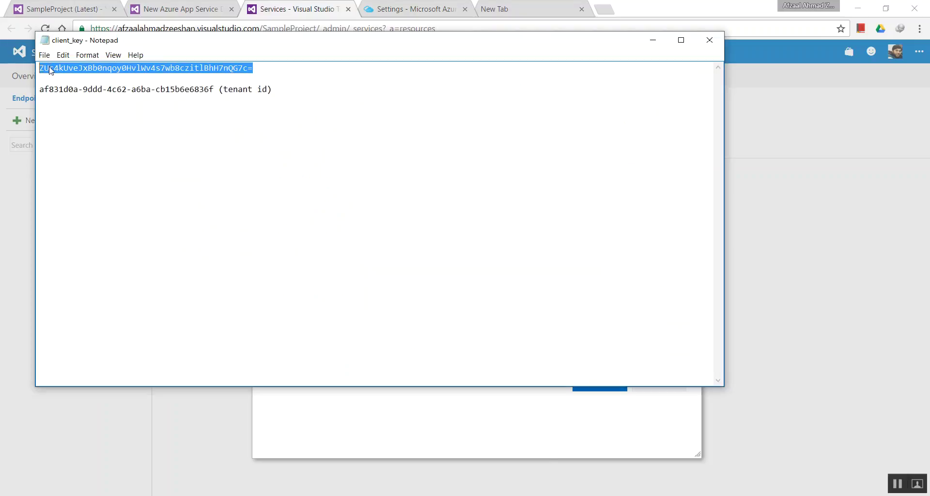
pyautogui.rightClick(50, 67)
pyautogui.click(103, 99)
pyautogui.hotkey('alt', 'Tab')
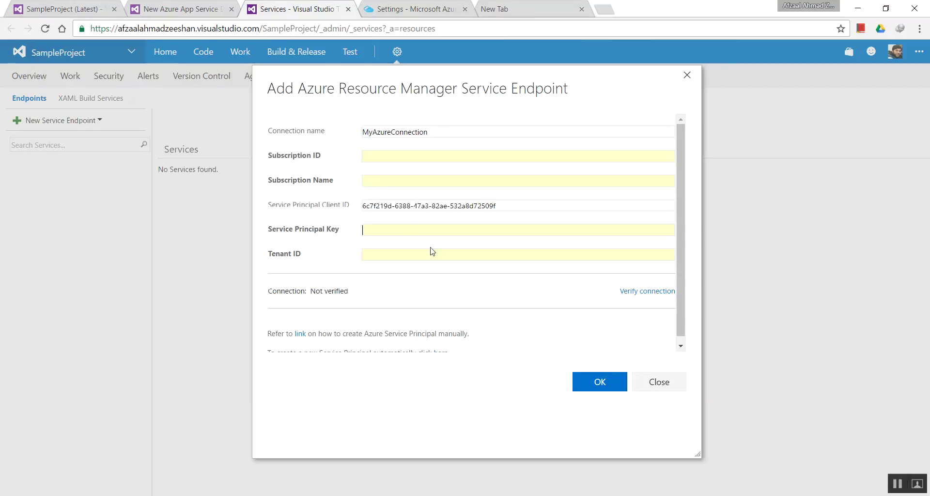
pyautogui.rightClick(420, 227)
pyautogui.click(442, 301)
# Copy the tenant ID from the client_key note into the Tenant ID field
pyautogui.click(462, 255)
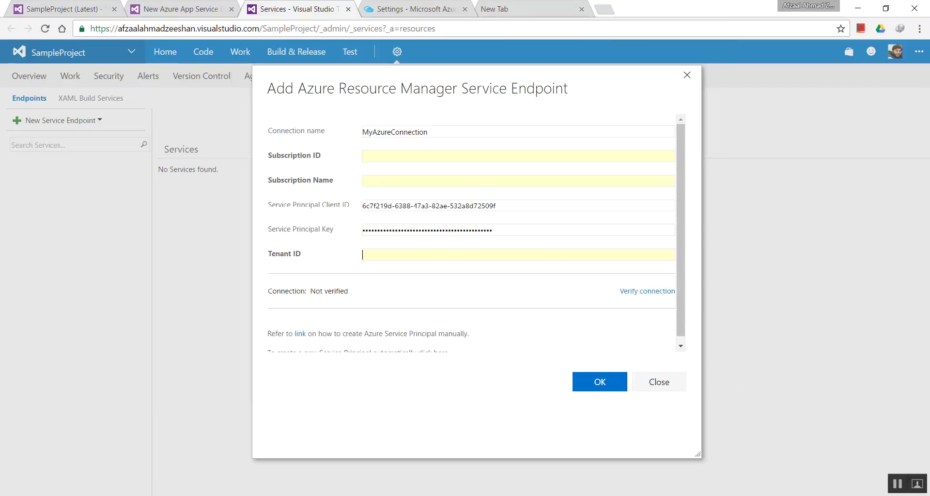
pyautogui.hotkey('alt', 'Tab')
pyautogui.moveTo(216, 89); pyautogui.dragTo(52, 91)
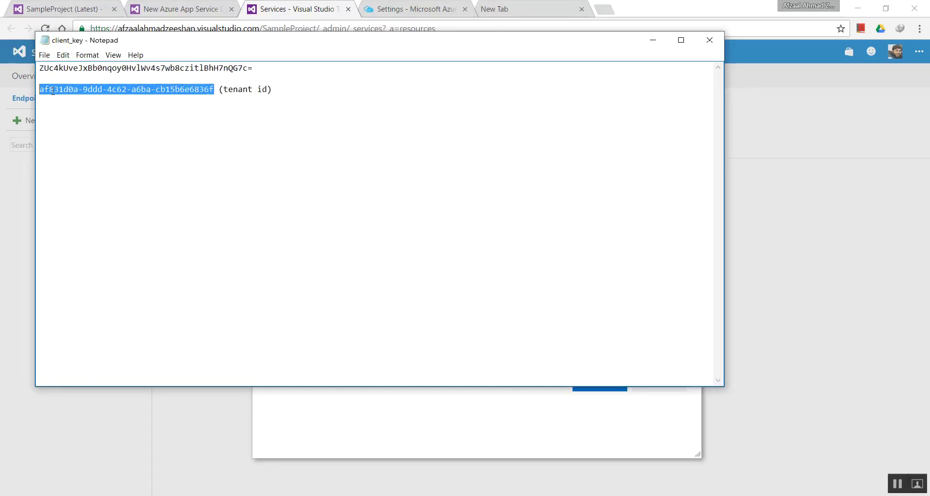
pyautogui.rightClick(52, 91)
pyautogui.click(73, 124)
pyautogui.click(297, 6)
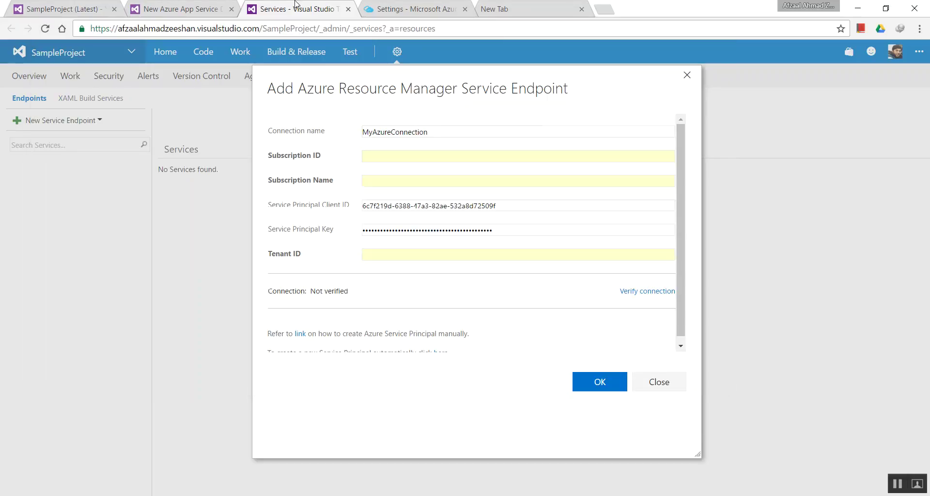
pyautogui.rightClick(371, 258)
pyautogui.click(426, 334)
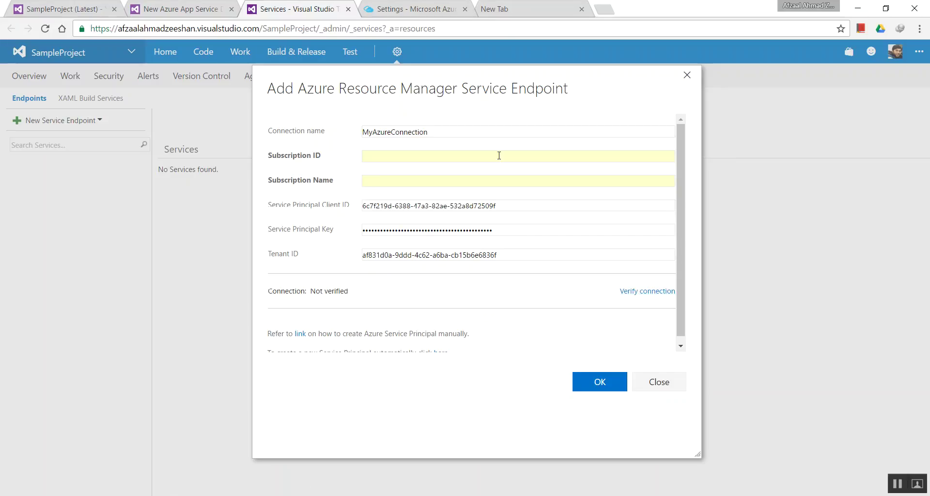
pyautogui.click(452, 156)
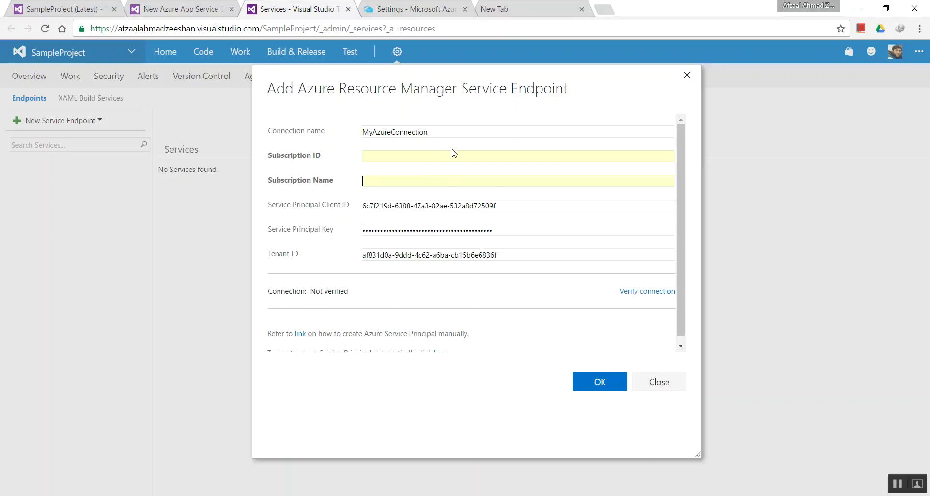
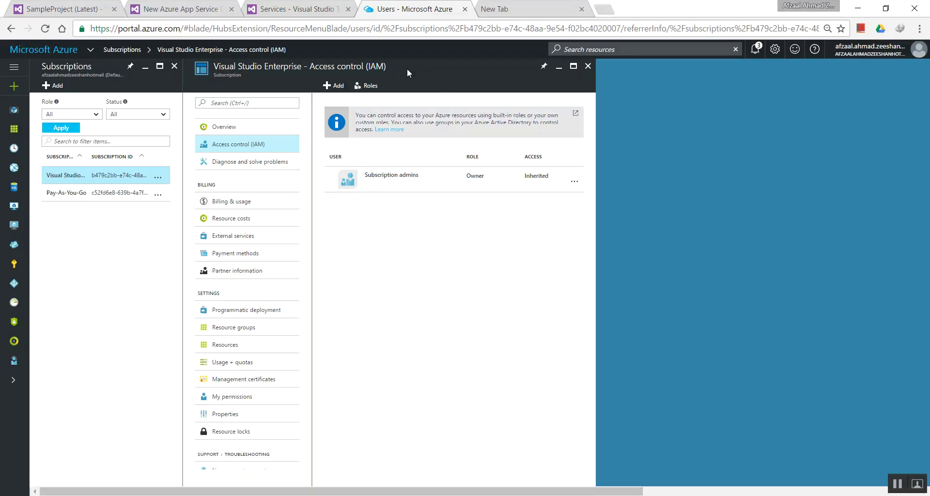
# Begin a new role assignment on the subscription's Access control (IAM) page
pyautogui.click(14, 67)
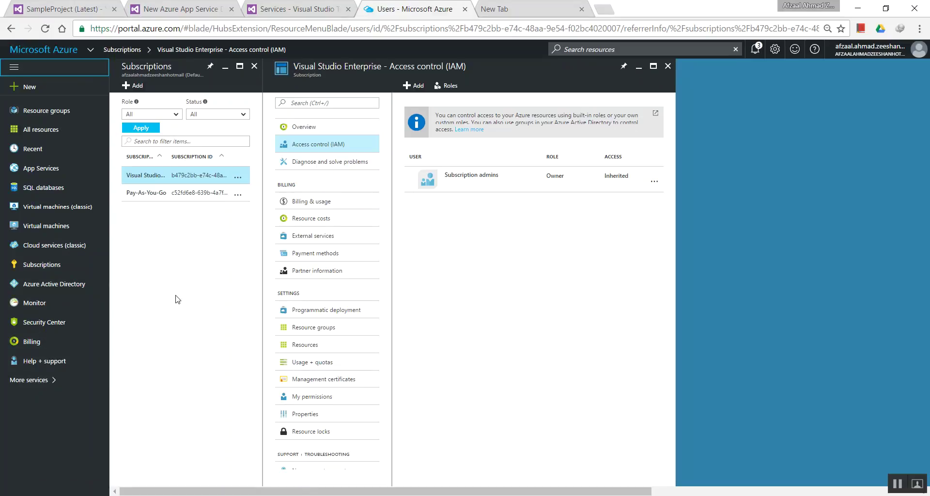
pyautogui.click(71, 73)
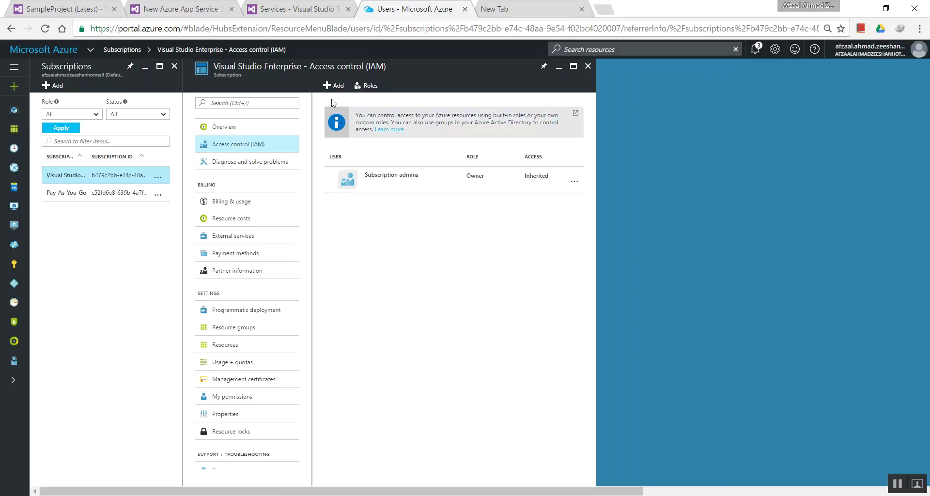
pyautogui.click(13, 67)
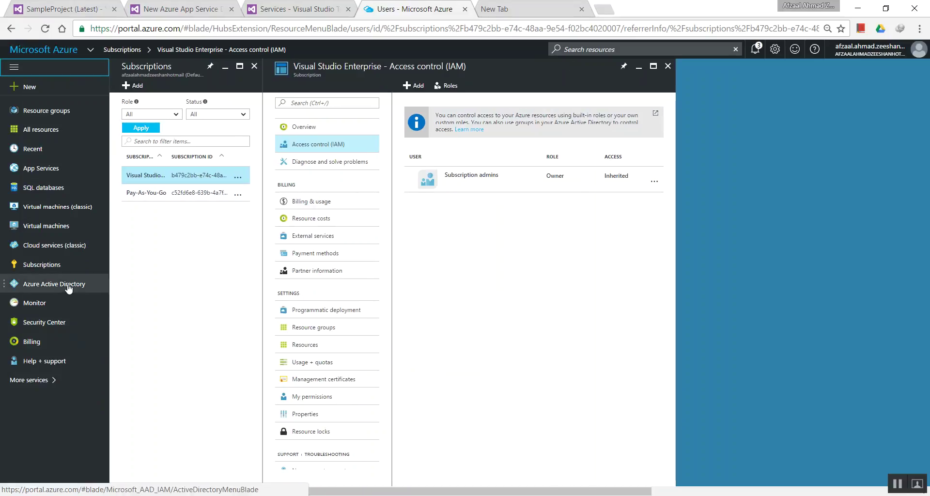
pyautogui.click(72, 71)
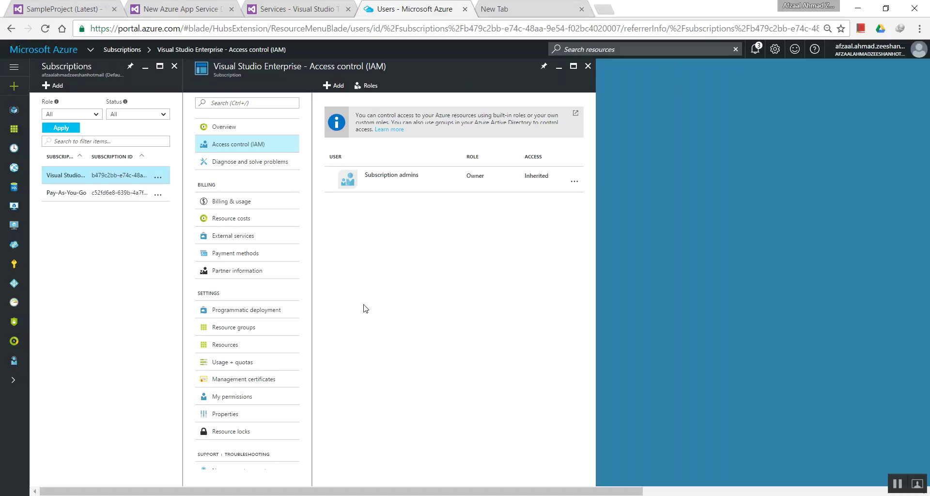
pyautogui.click(334, 87)
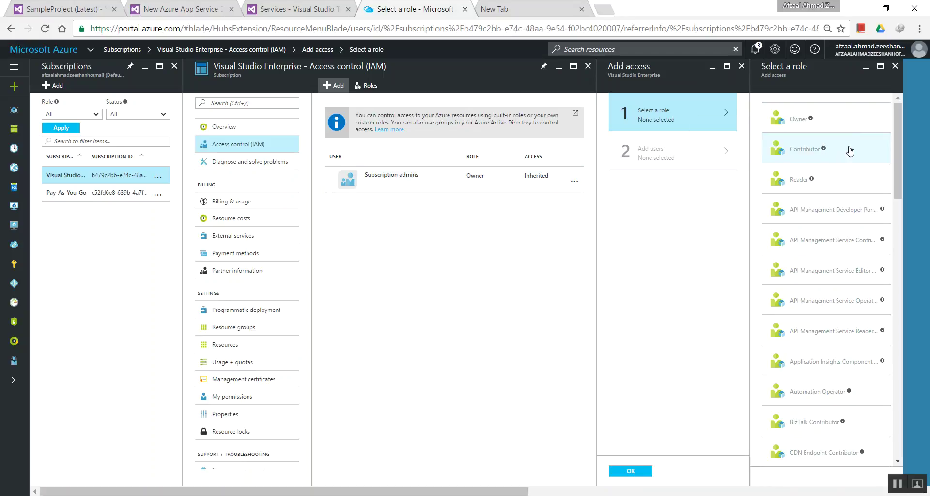
pyautogui.click(194, 5)
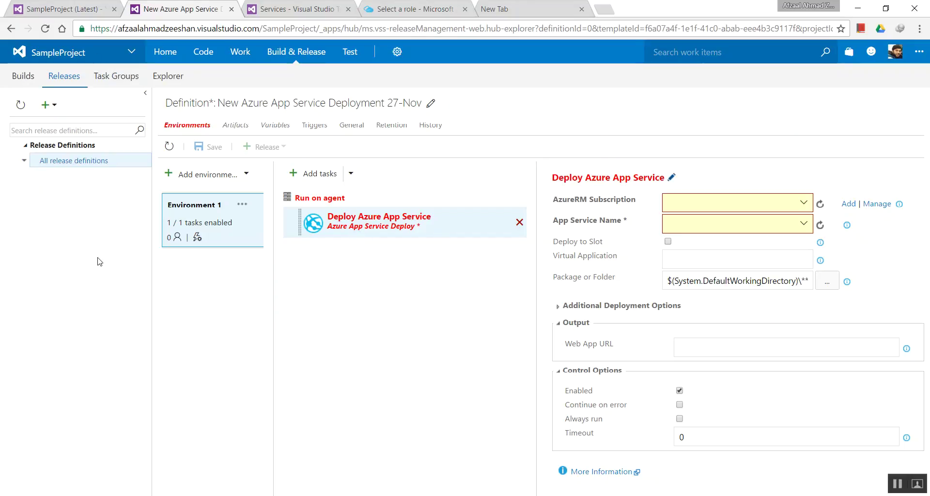
pyautogui.click(100, 54)
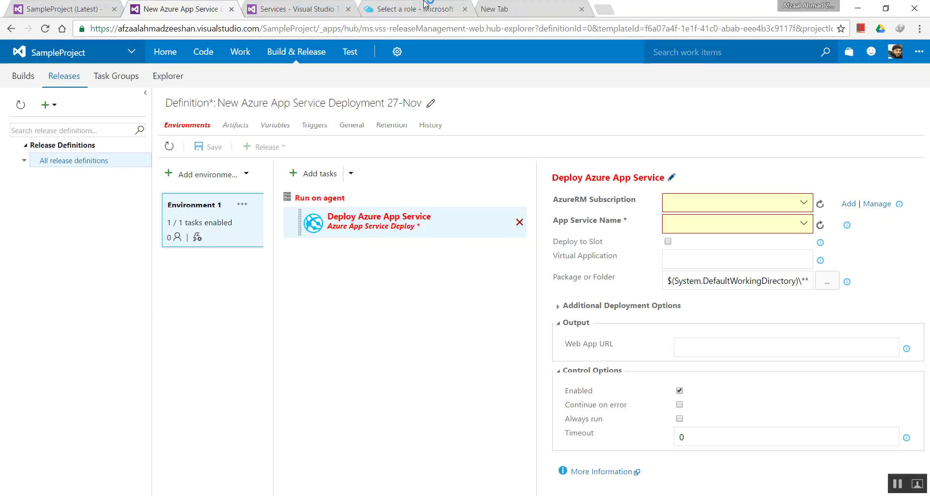
pyautogui.click(412, 9)
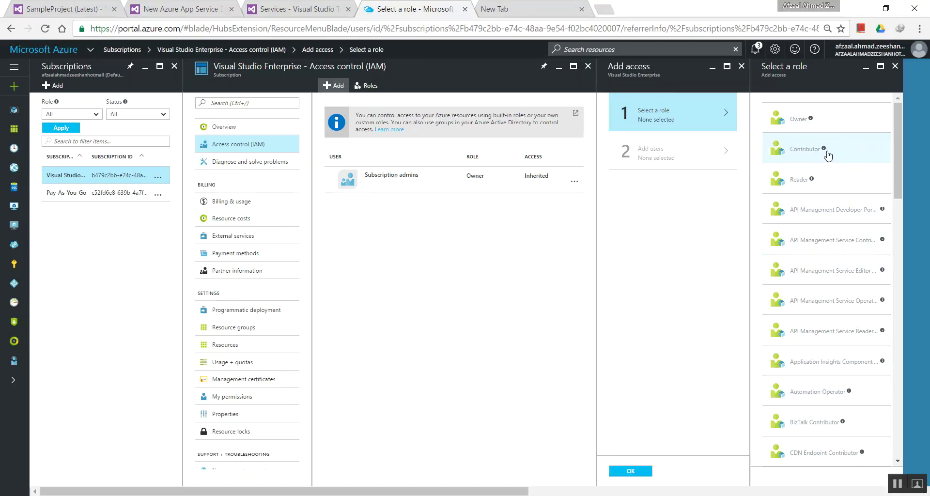
# Pick the Contributor role, find and select cd_testing, and apply the assignment
pyautogui.click(856, 155)
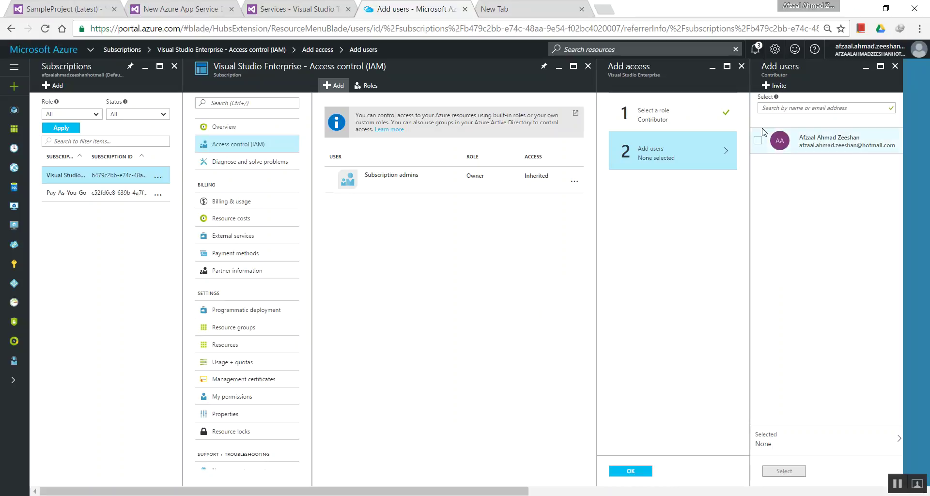
pyautogui.click(787, 108)
pyautogui.write('co')
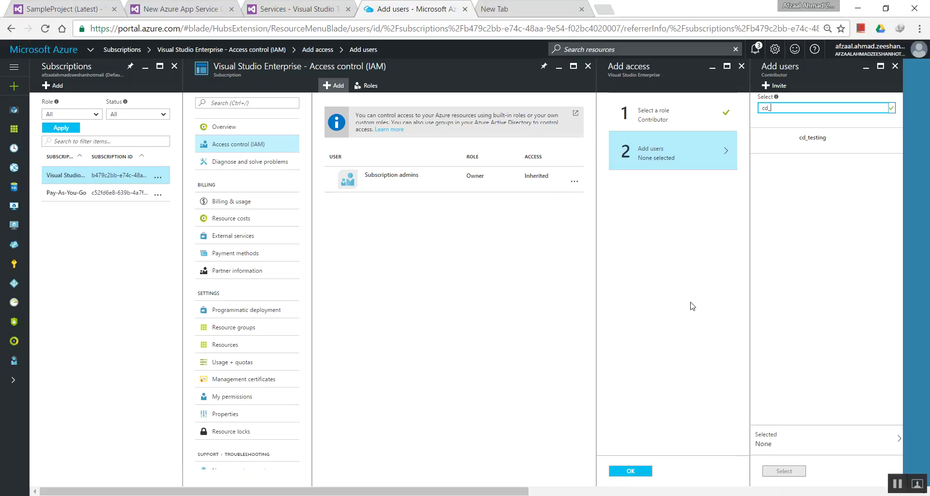
pyautogui.click(825, 147)
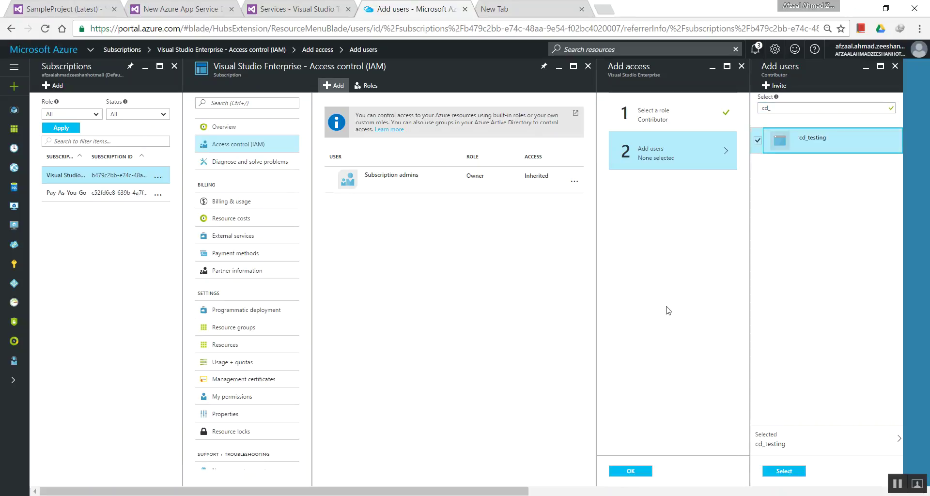
pyautogui.click(790, 472)
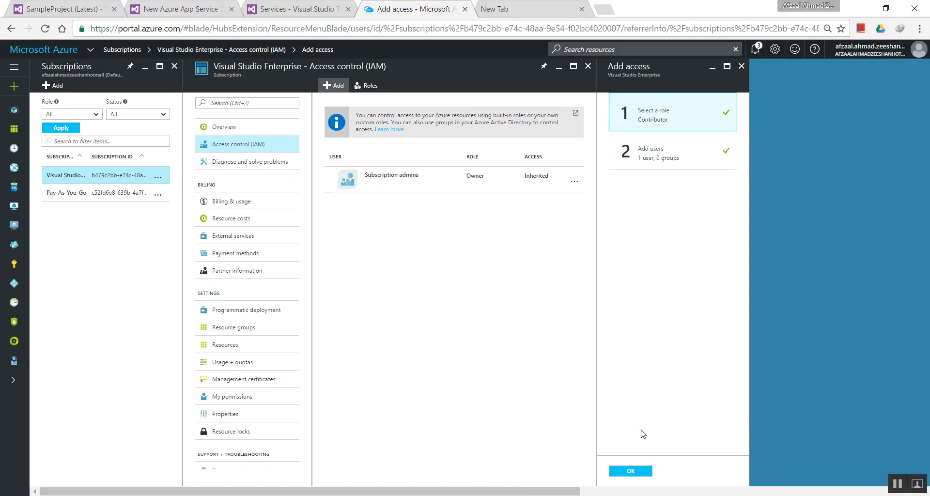
pyautogui.click(642, 473)
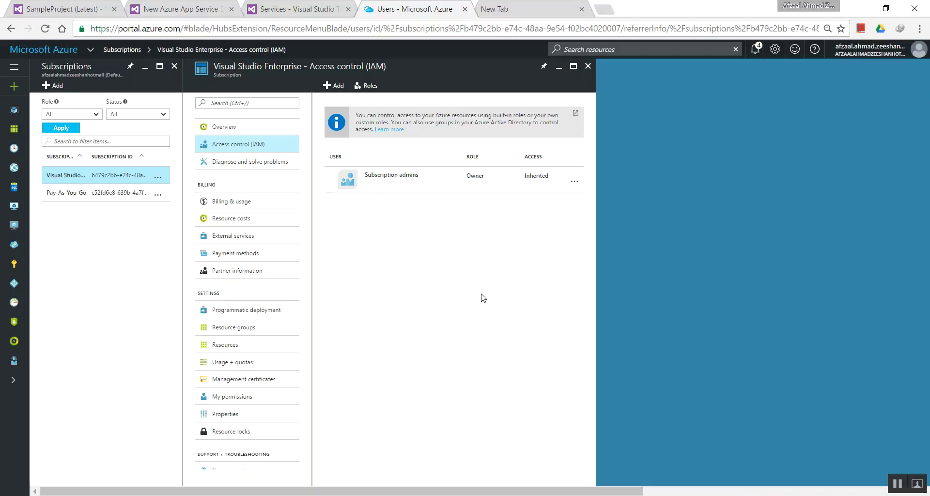
# Check notifications and the IAM list to confirm cd_testing's Contributor assignment
pyautogui.click(759, 56)
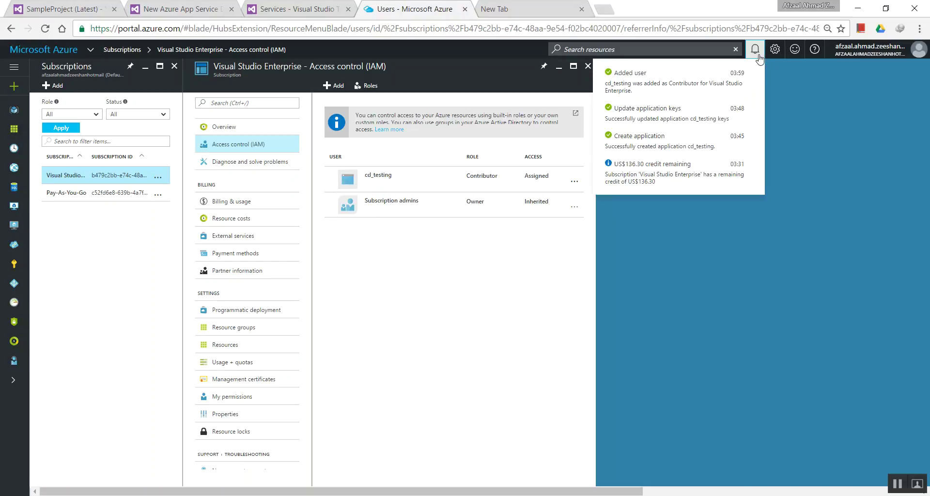
pyautogui.click(759, 57)
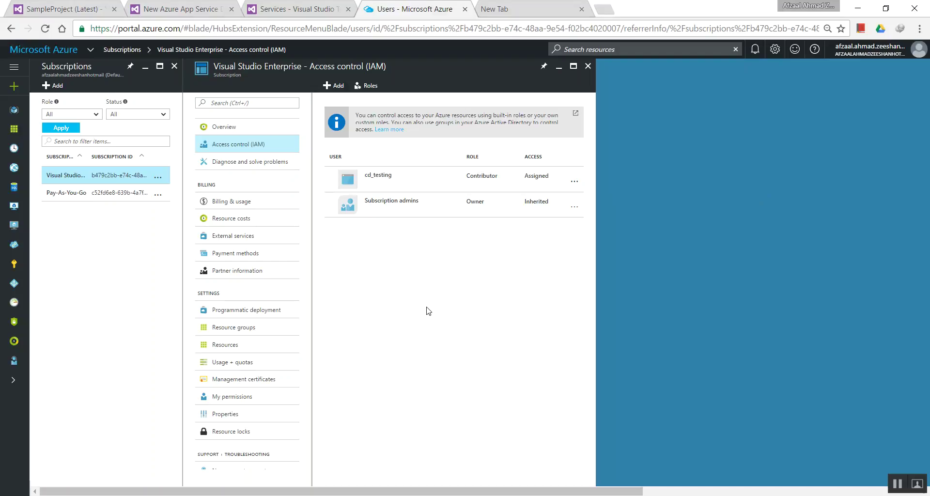
pyautogui.click(175, 5)
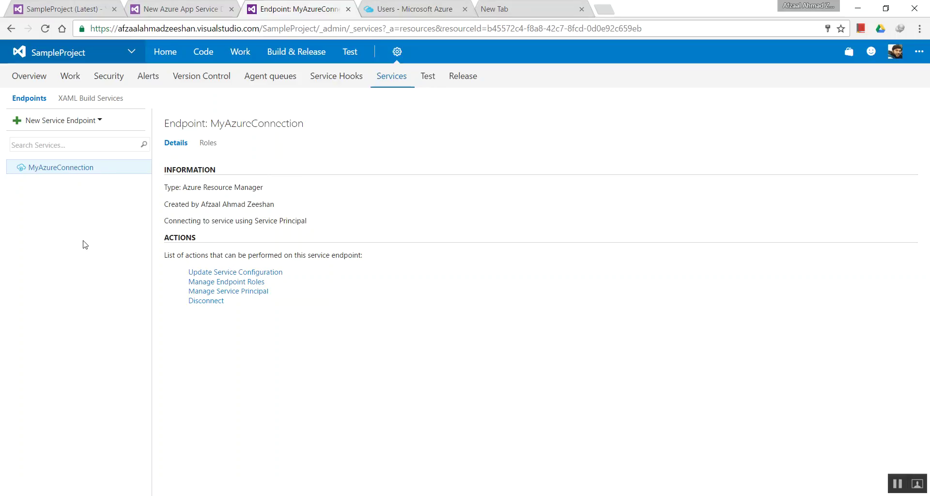
pyautogui.click(448, 9)
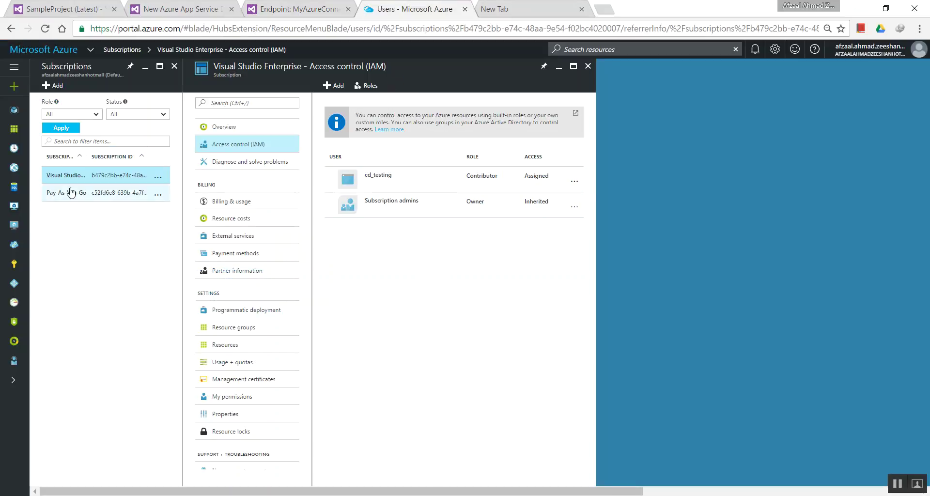
pyautogui.click(14, 67)
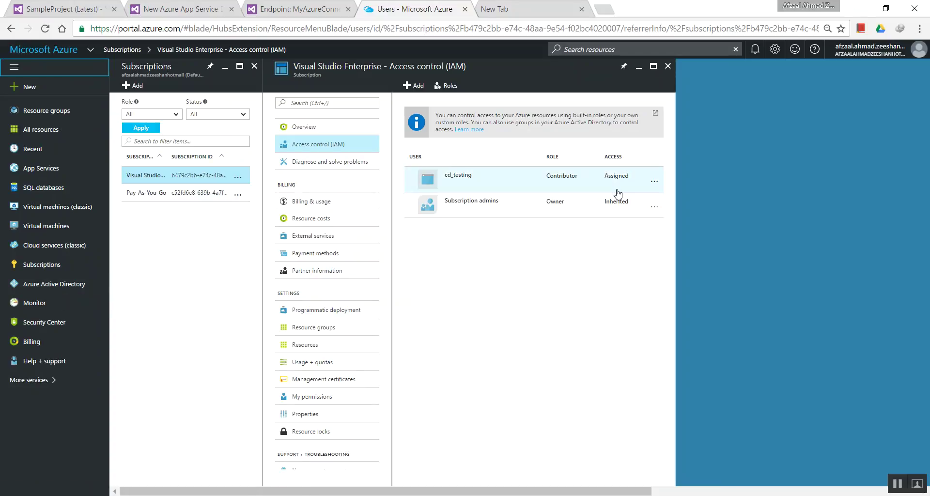
pyautogui.click(89, 73)
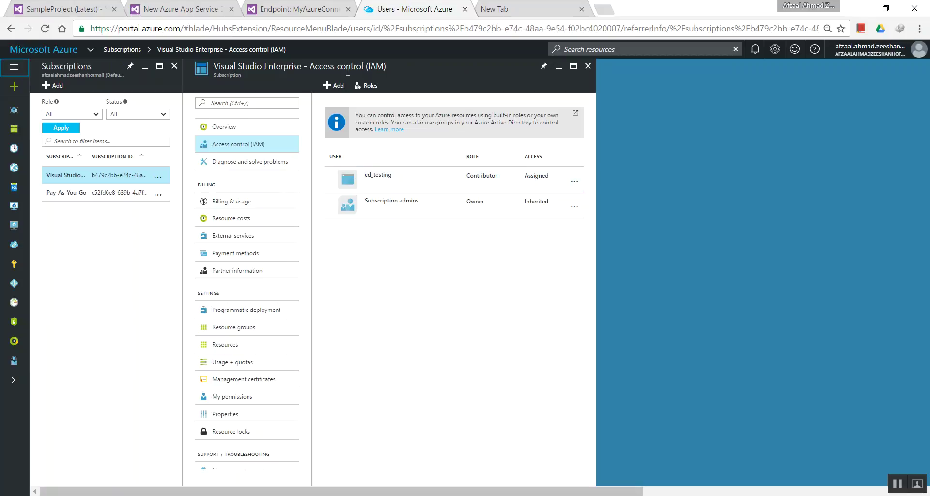
# Switch to the MyAzureConnection endpoint details, then back to the release definition editor
pyautogui.moveTo(311, 66); pyautogui.dragTo(364, 66)
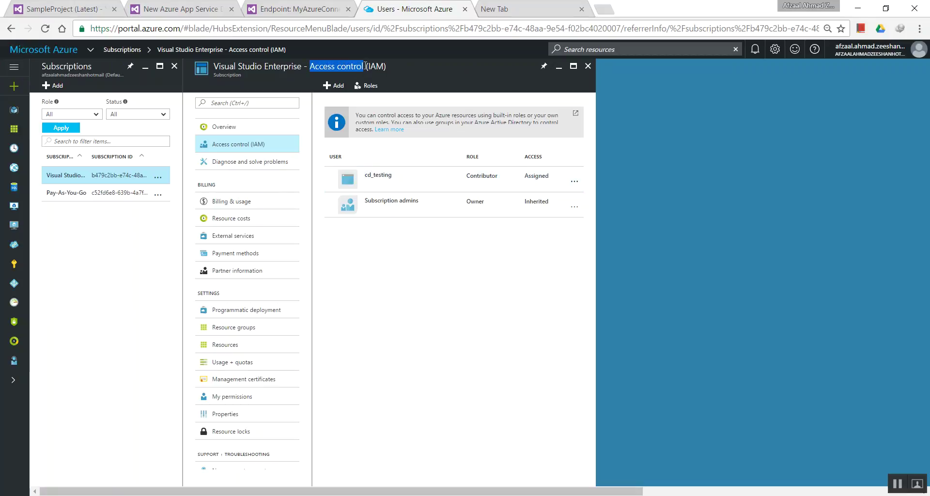
pyautogui.click(450, 357)
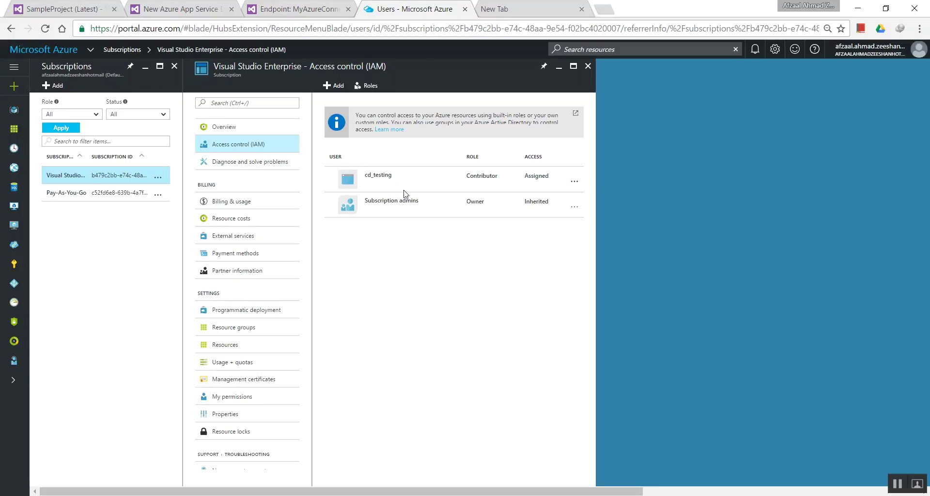
pyautogui.click(315, 7)
pyautogui.click(385, 3)
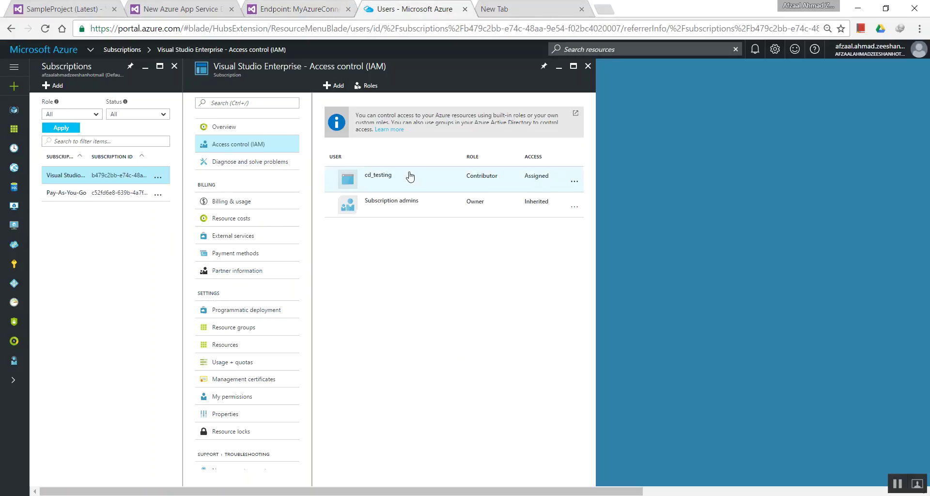
pyautogui.click(320, 6)
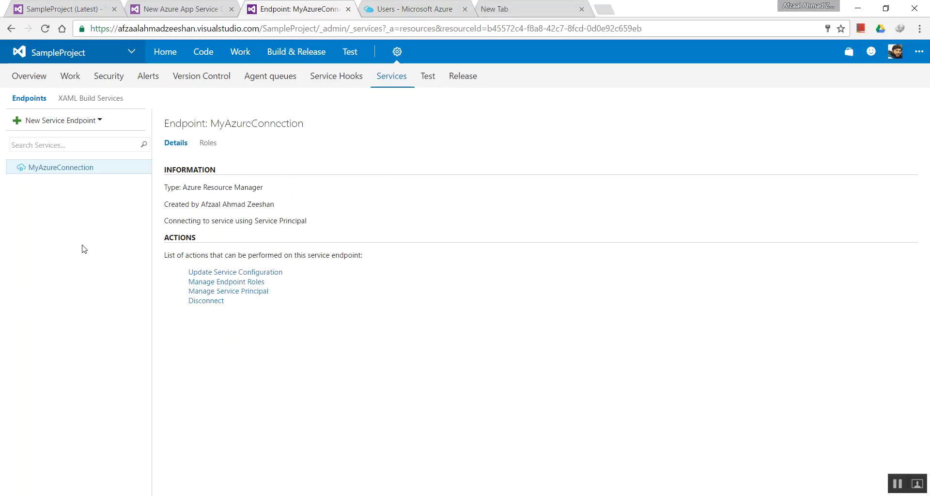
pyautogui.click(203, 5)
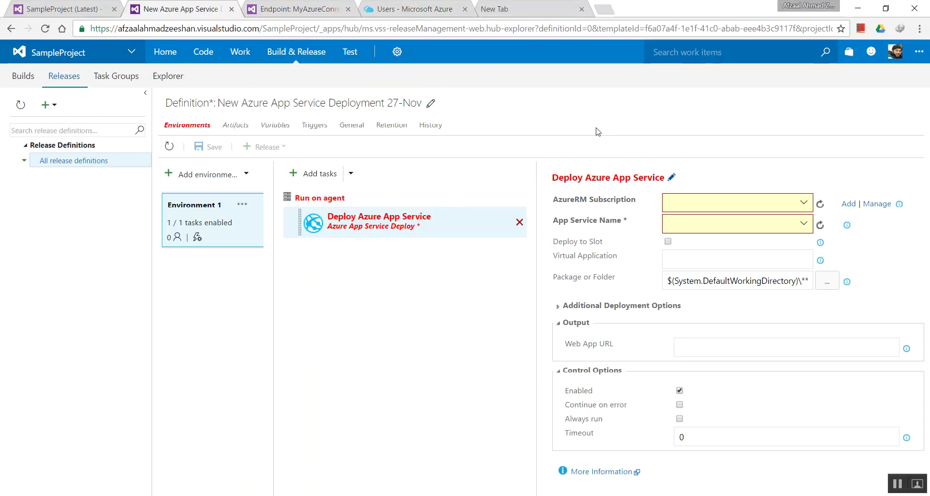
# Refresh the subscriptions and choose MyAzureConnection as the AzureRM Subscription
pyautogui.click(821, 205)
pyautogui.click(784, 197)
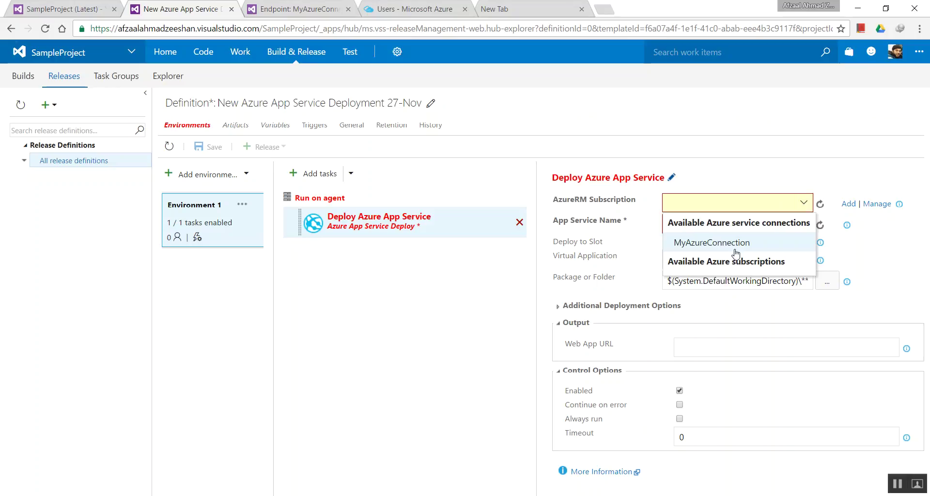
pyautogui.click(297, 6)
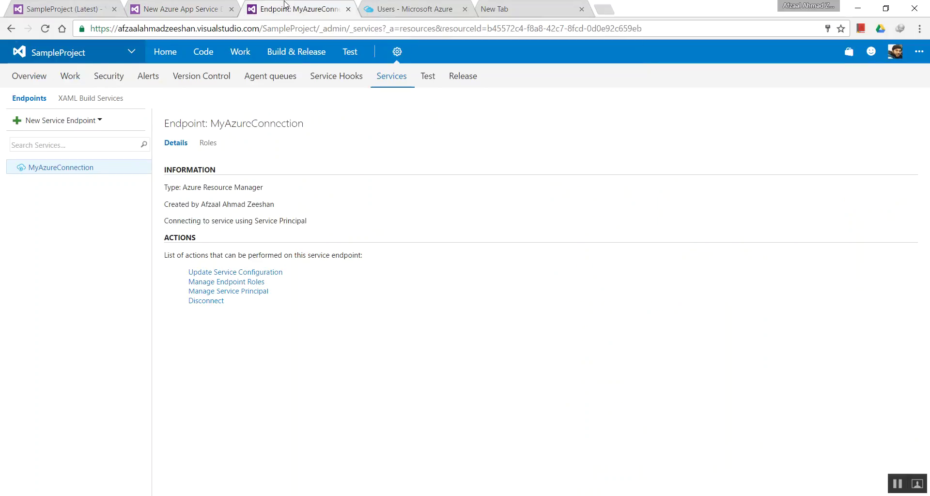
pyautogui.click(216, 5)
pyautogui.click(804, 203)
pyautogui.click(717, 240)
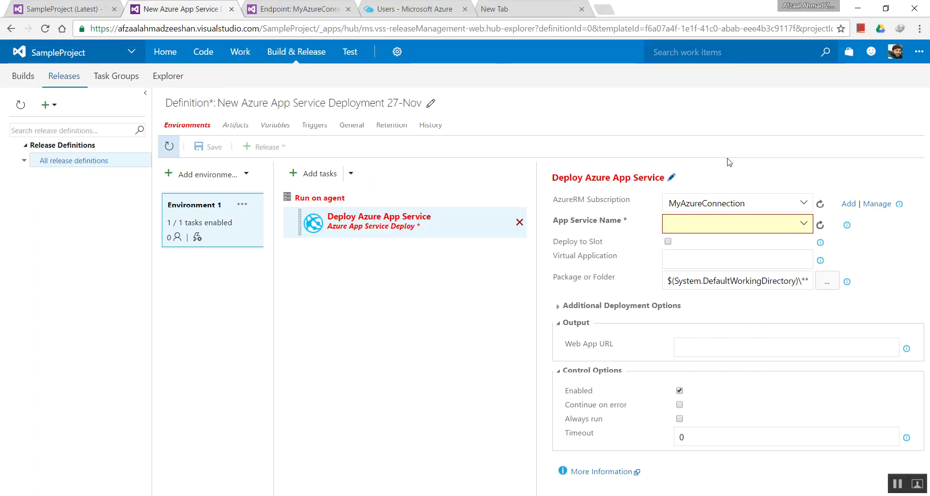
# Find the App Service Name list empty and switch to the Azure access control page
pyautogui.click(810, 229)
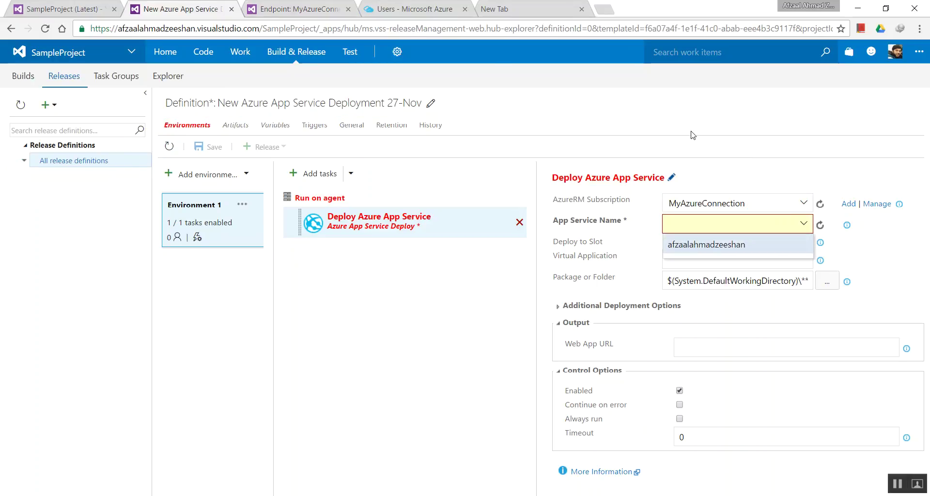
pyautogui.click(646, 142)
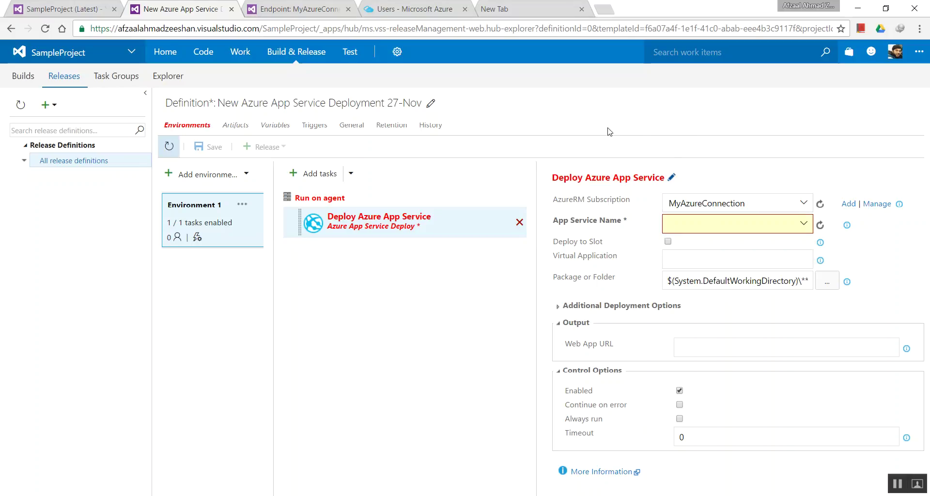
pyautogui.click(422, 5)
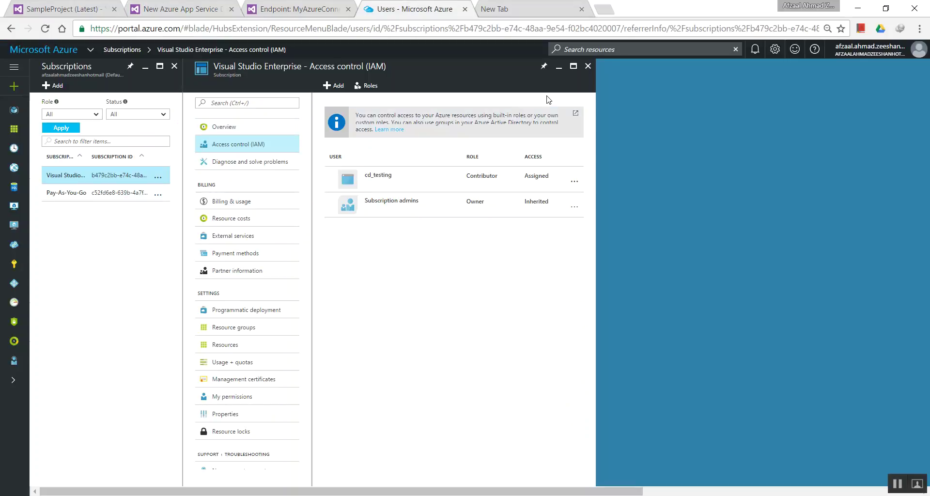
pyautogui.click(587, 67)
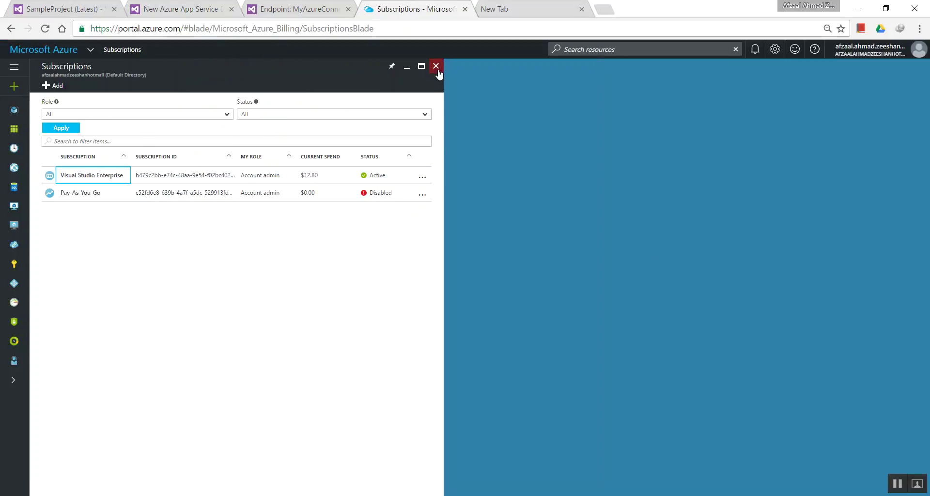
# From App Services, add a Web + Mobile Web App and open its Create form
pyautogui.click(436, 66)
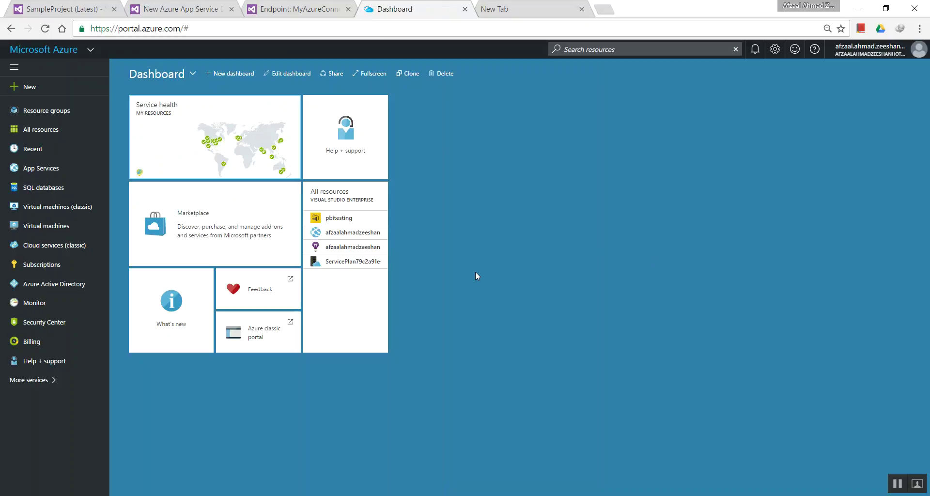
pyautogui.click(64, 170)
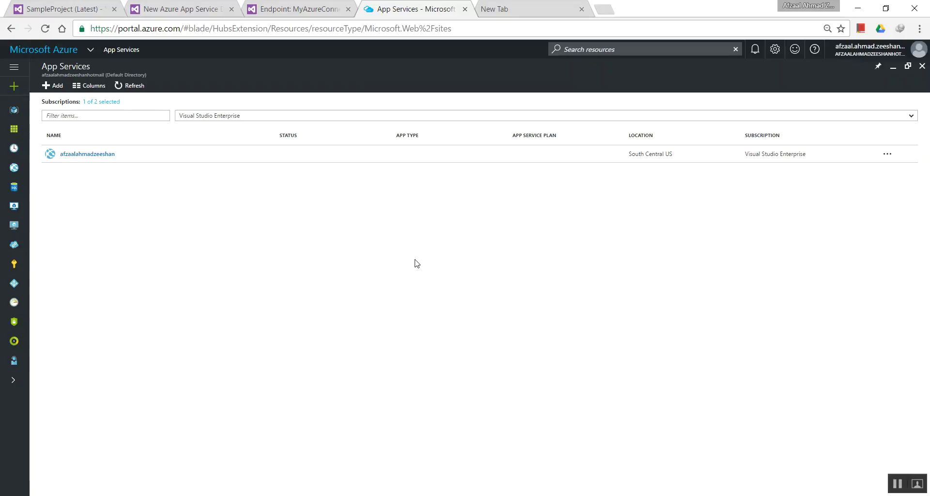
pyautogui.click(53, 85)
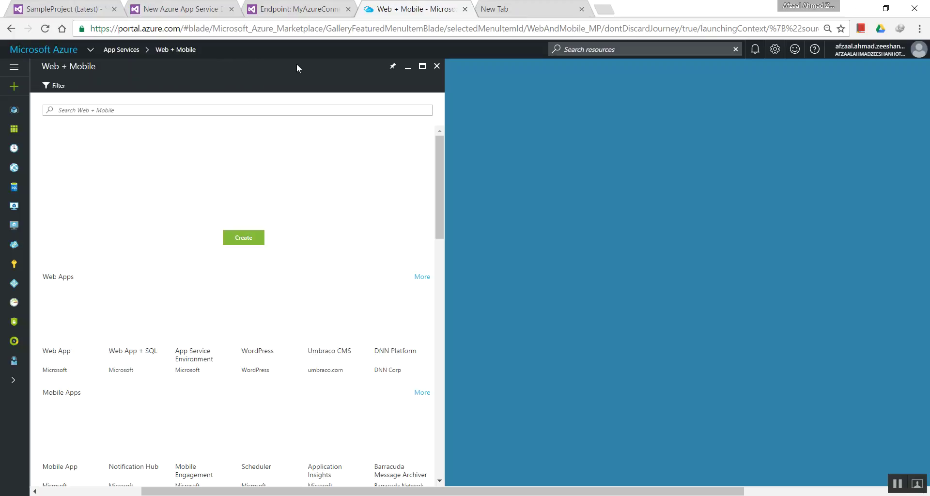
pyautogui.click(79, 333)
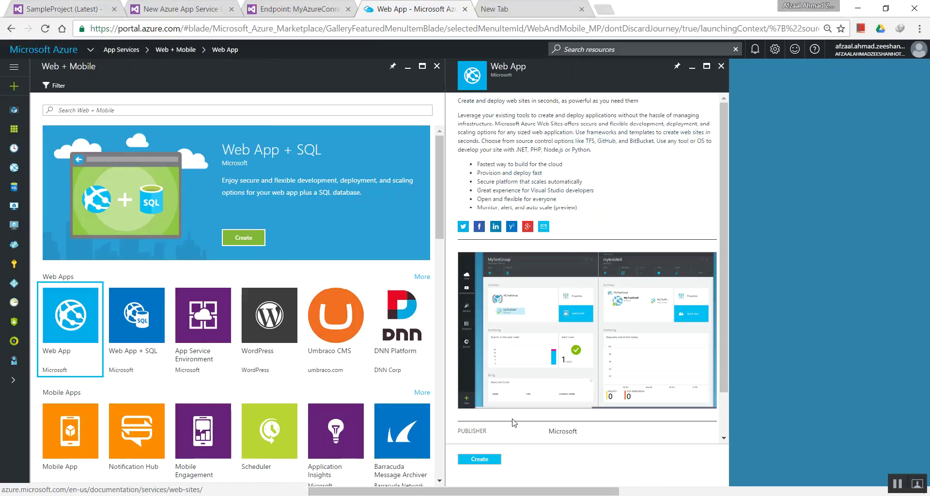
pyautogui.click(492, 459)
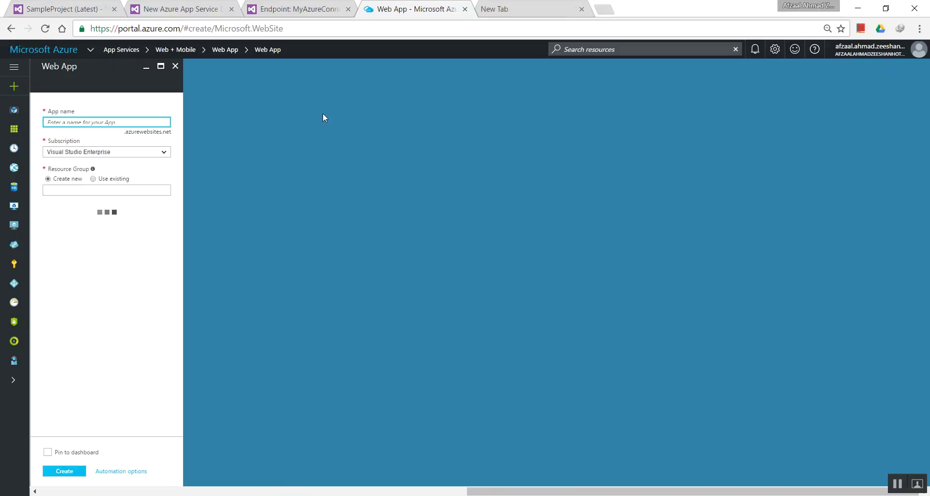
# Create Web App cdtestingafzaal using the existing TestingResource resource group
pyautogui.write('cdtestingafz')
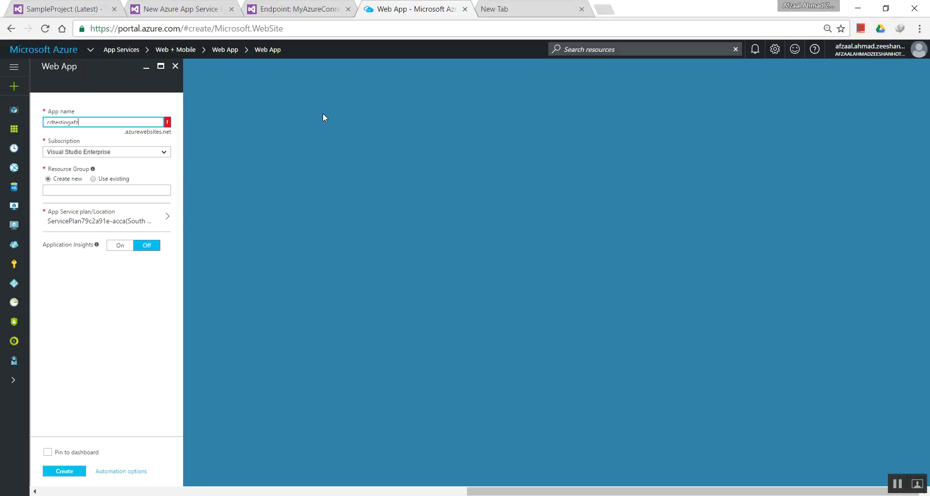
pyautogui.write('l')
pyautogui.click(114, 83)
pyautogui.click(121, 179)
pyautogui.click(159, 191)
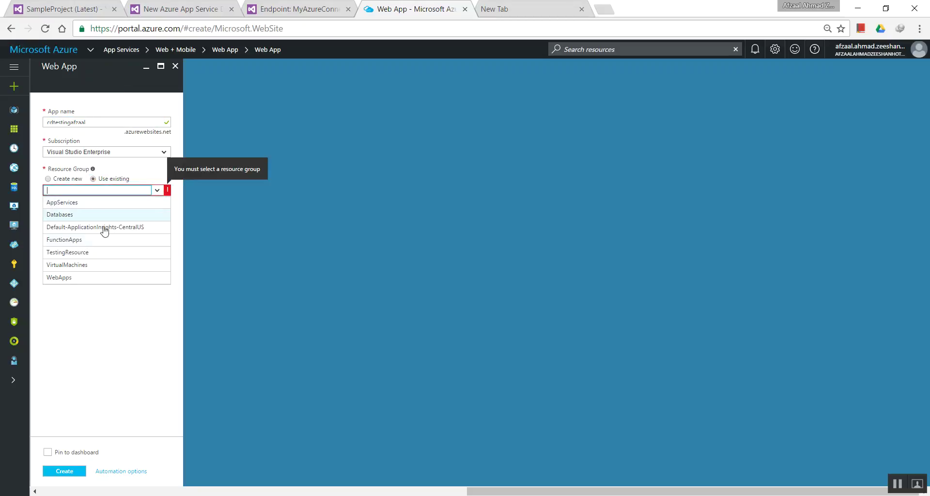
pyautogui.click(95, 253)
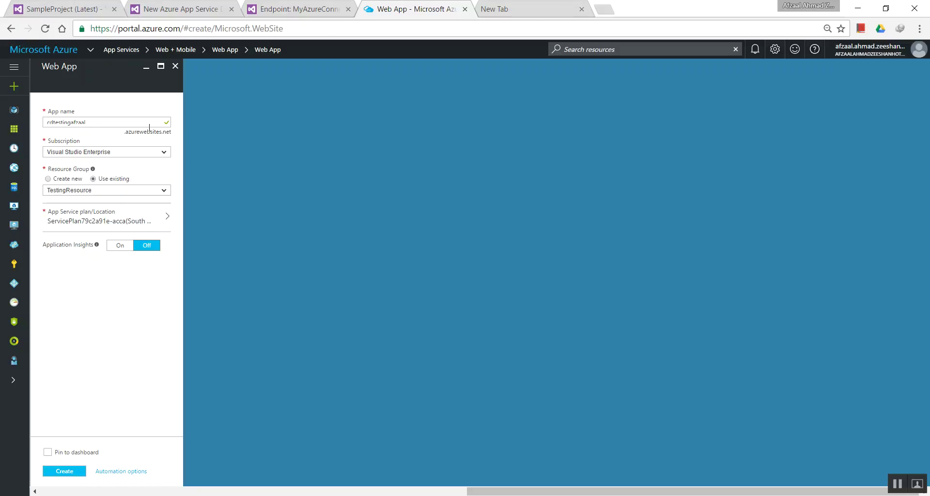
pyautogui.click(74, 471)
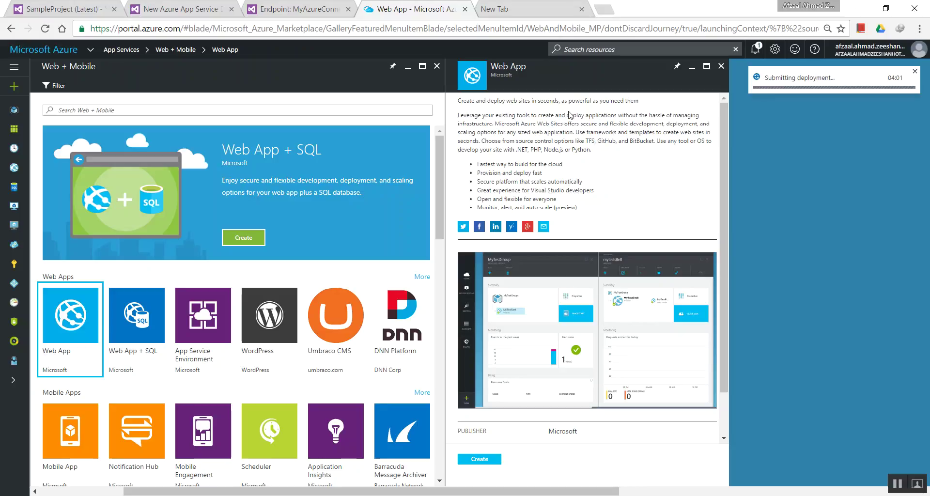
pyautogui.click(721, 66)
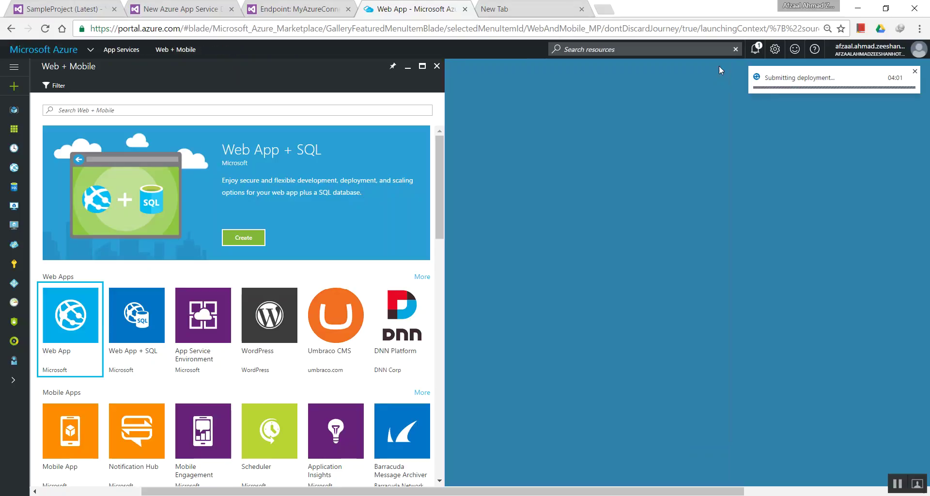
# Close the open blades and view the cdtestingafzaal deployment progress details
pyautogui.click(437, 68)
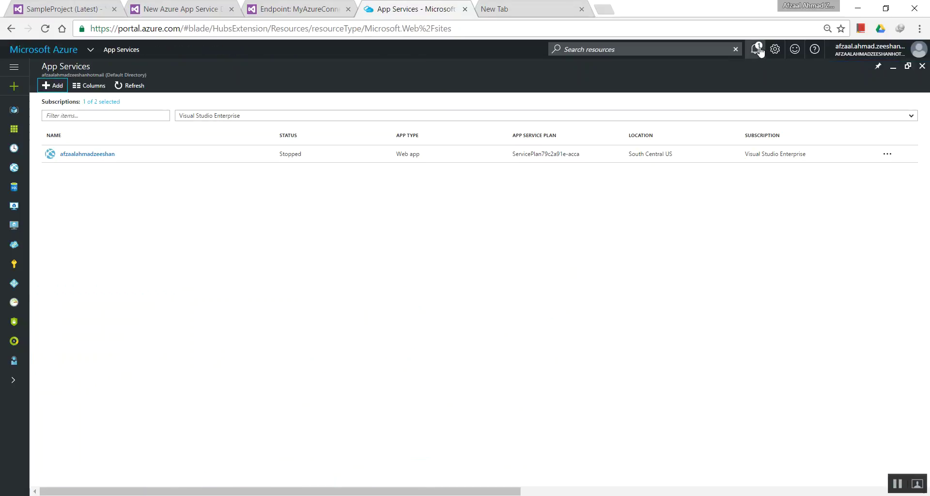
pyautogui.click(923, 66)
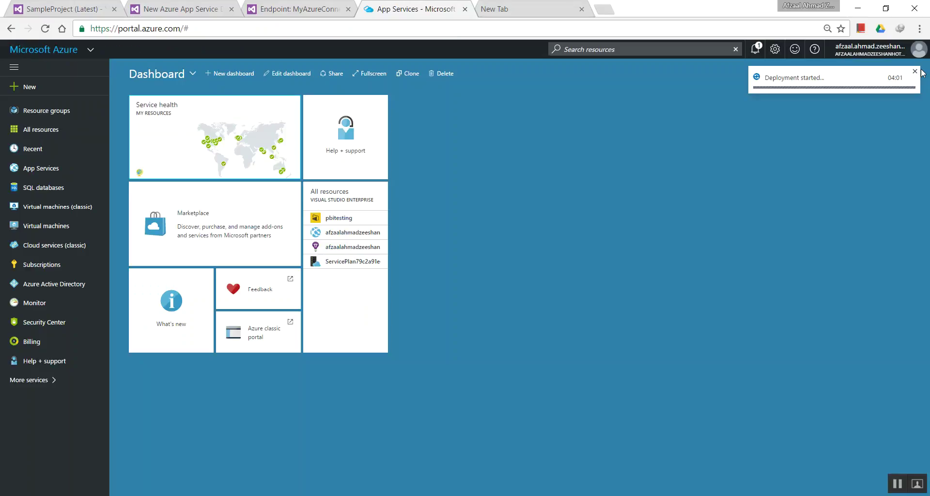
pyautogui.click(779, 77)
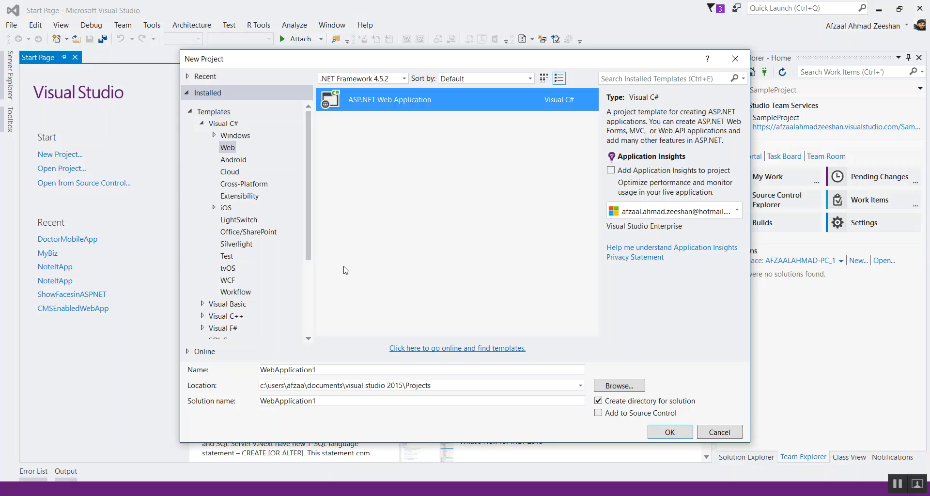
pyautogui.doubleClick(332, 367)
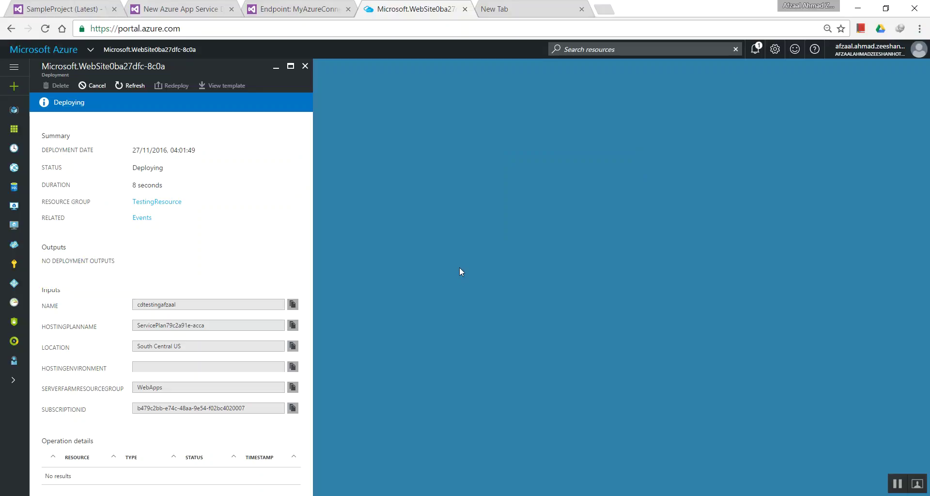
pyautogui.hotkey('ctrl', '2')
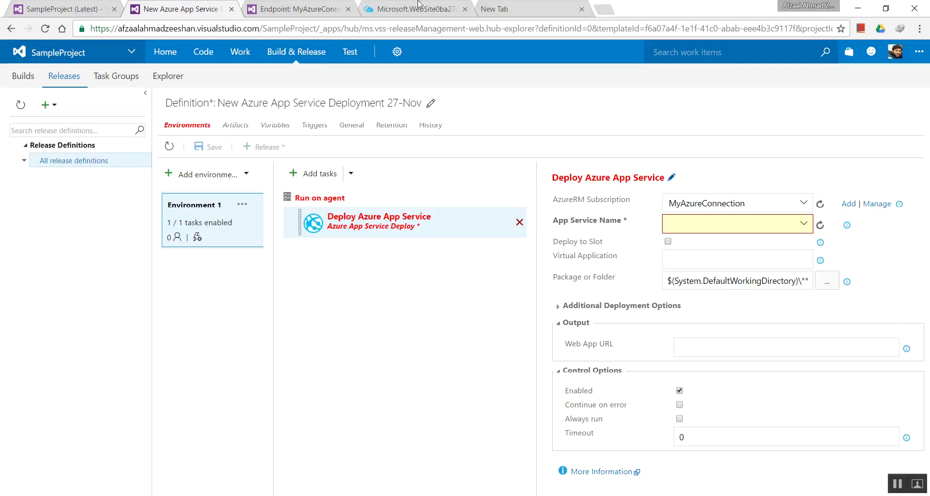
pyautogui.click(388, 4)
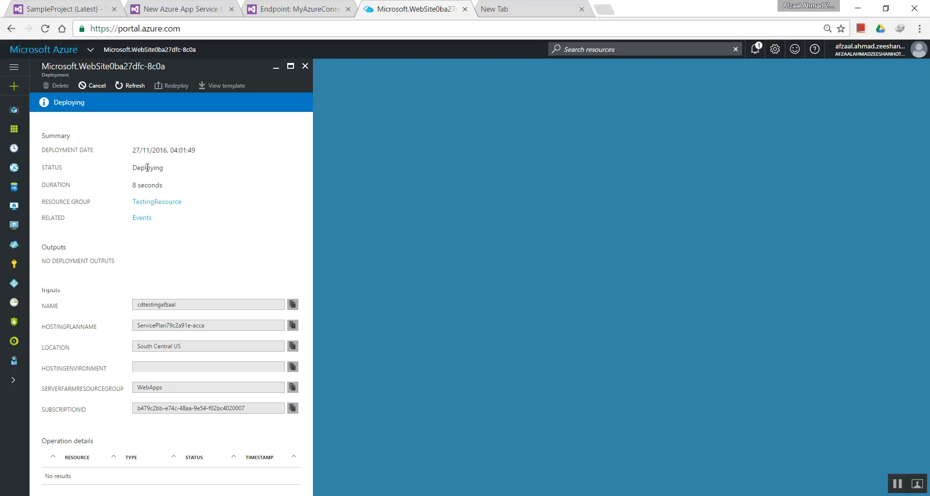
# Confirm deployment success in notifications and open cdtestingafzaal under App Services
pyautogui.click(756, 49)
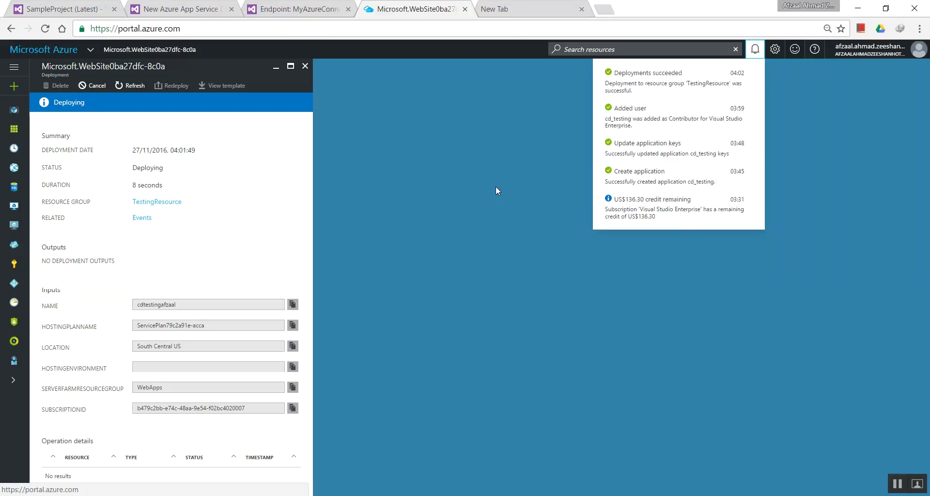
pyautogui.click(491, 201)
pyautogui.click(305, 71)
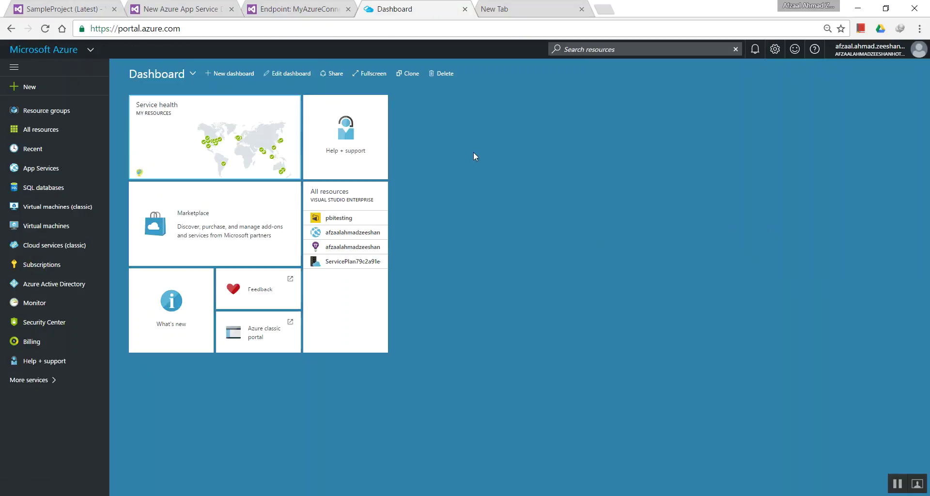
pyautogui.click(60, 169)
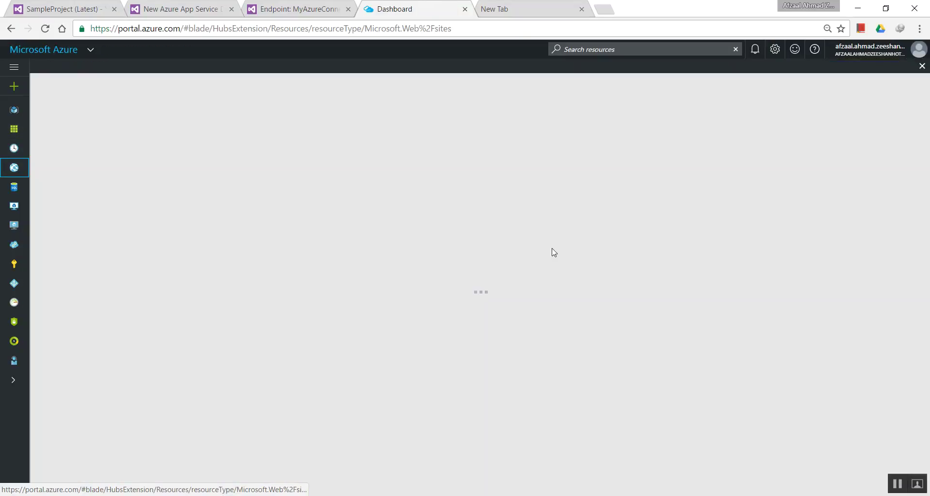
pyautogui.click(81, 172)
pyautogui.click(213, 7)
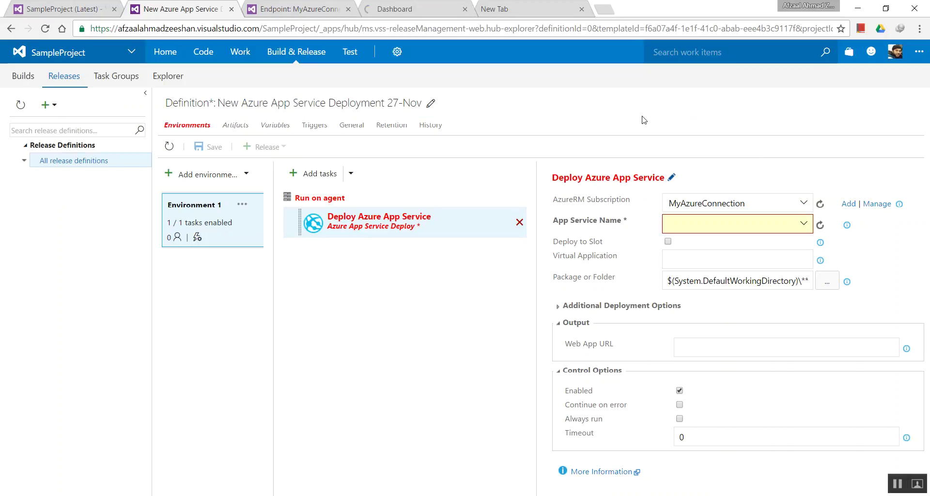
# Set App Service Name to cdtestingafzaal and read the Web App URL help
pyautogui.click(803, 223)
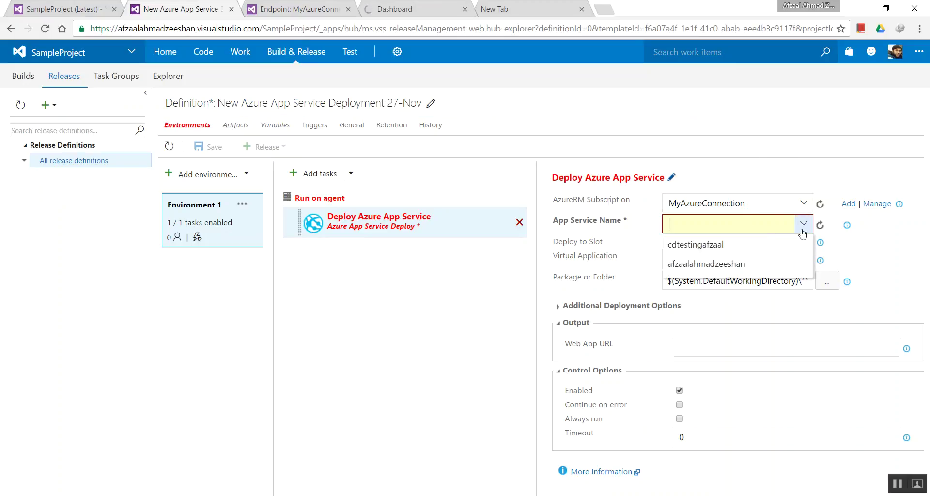
pyautogui.click(718, 250)
pyautogui.click(693, 132)
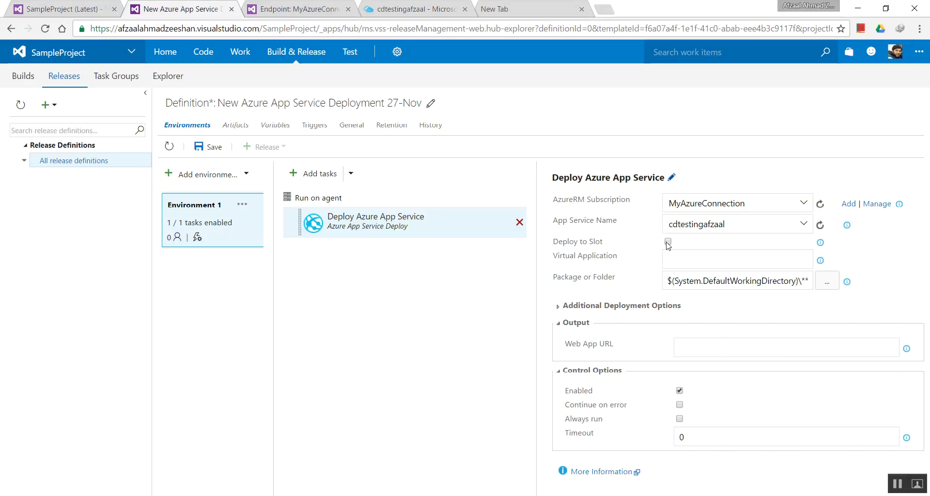
pyautogui.click(681, 351)
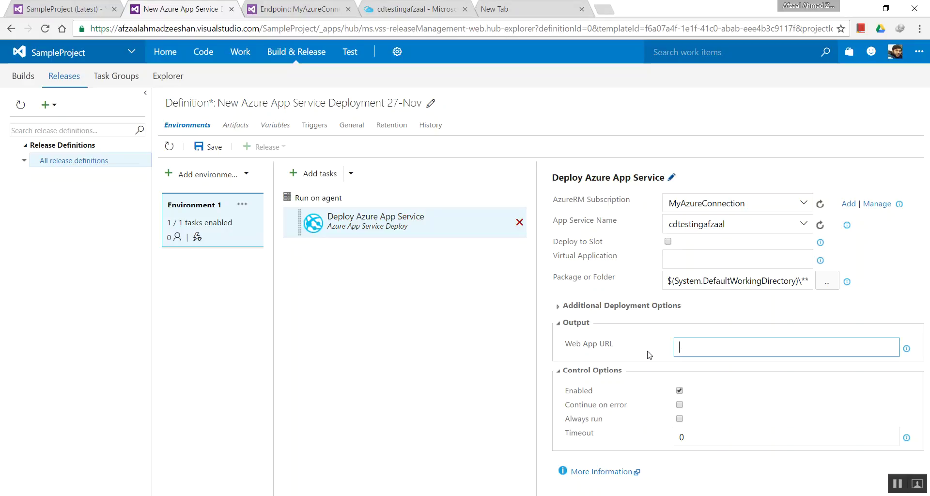
pyautogui.click(908, 349)
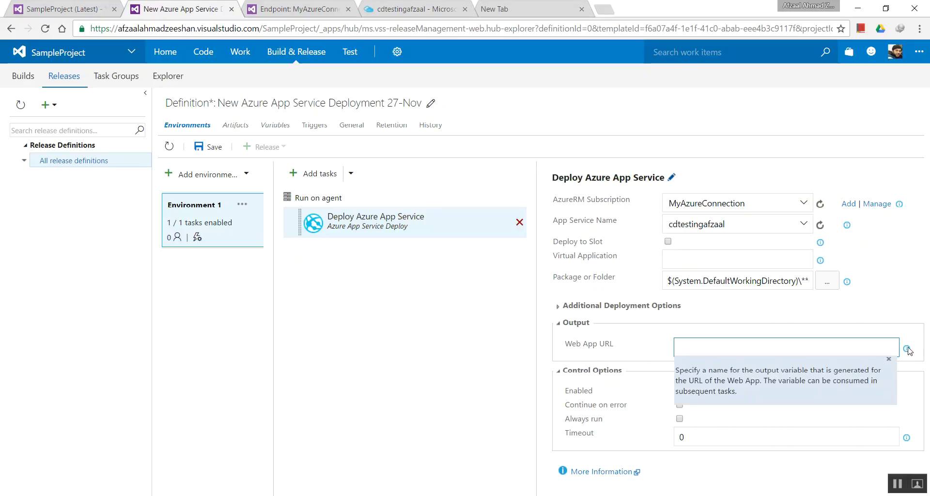
# Glance at cdtestingafzaal in Azure, then save the release definition
pyautogui.click(300, 9)
pyautogui.click(412, 9)
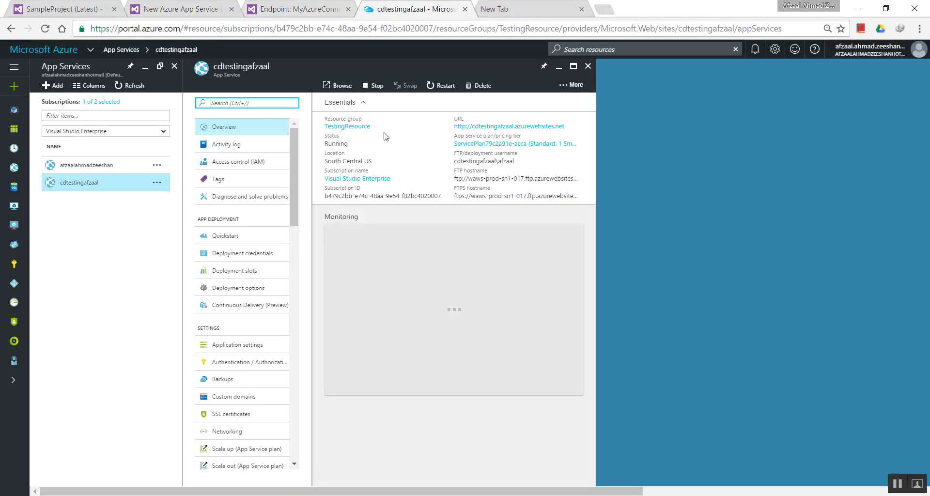
pyautogui.click(182, 8)
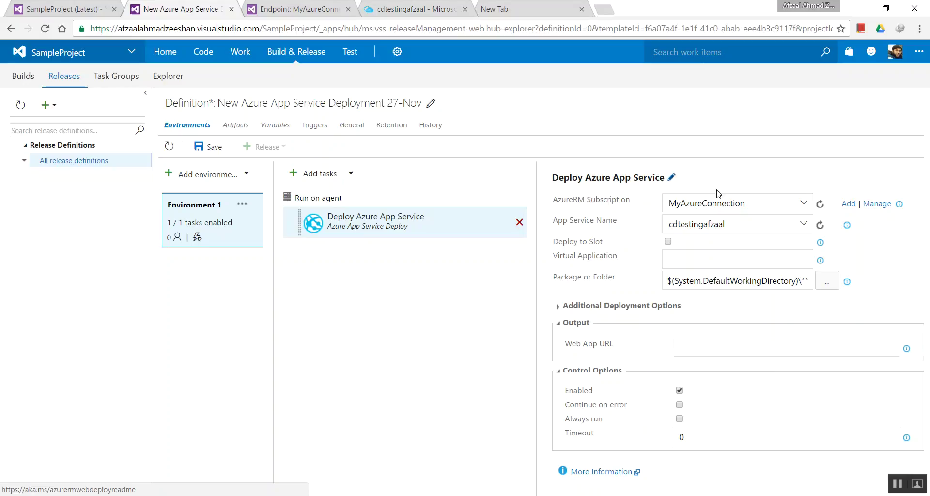
pyautogui.click(224, 154)
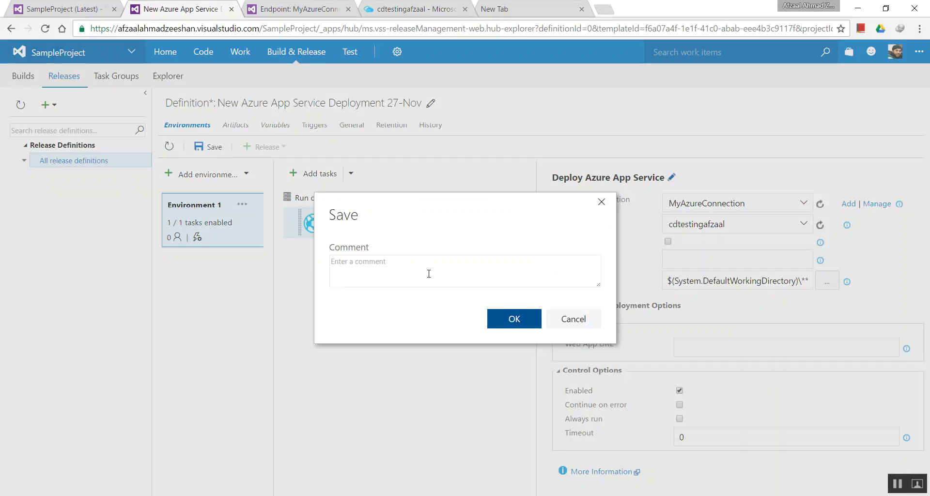
# Rename the release definition to 'Default Release' and save it
pyautogui.click(577, 324)
pyautogui.click(432, 104)
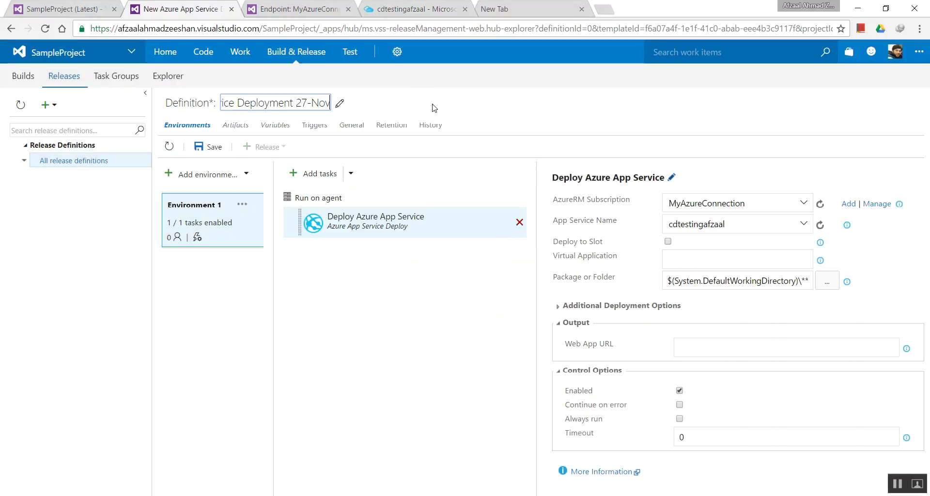
pyautogui.hotkey('ctrl', 'a')
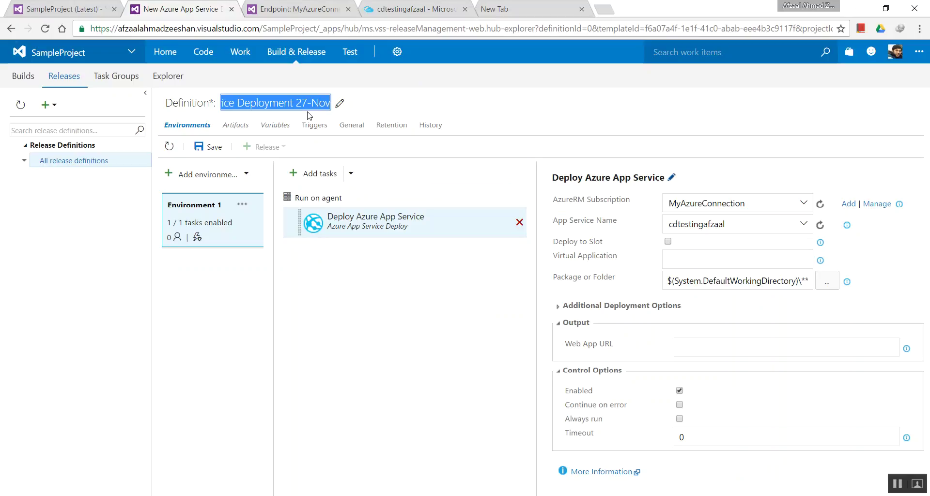
pyautogui.write('Defa')
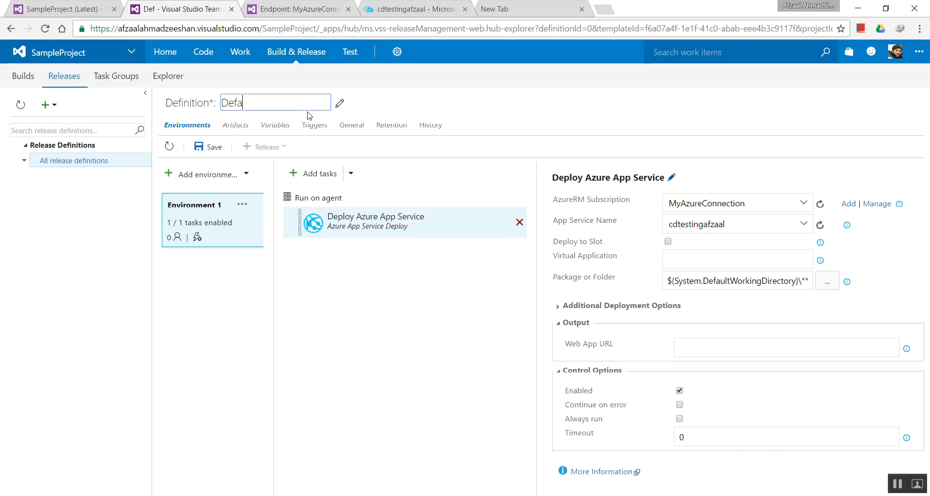
pyautogui.write('ult Release')
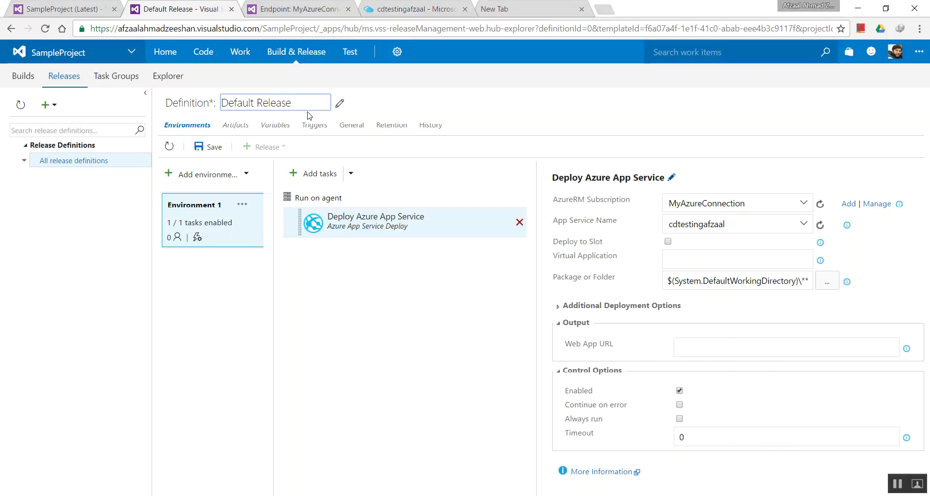
pyautogui.press('Return')
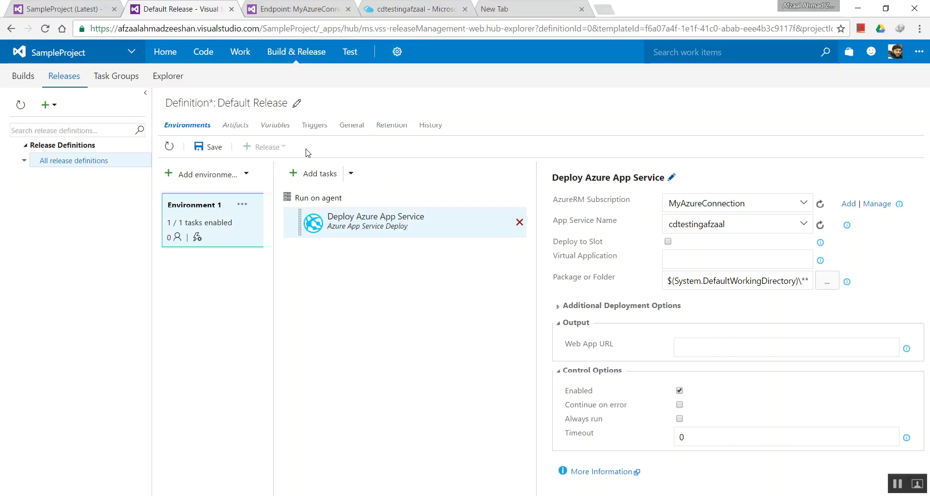
pyautogui.click(208, 146)
pyautogui.click(510, 328)
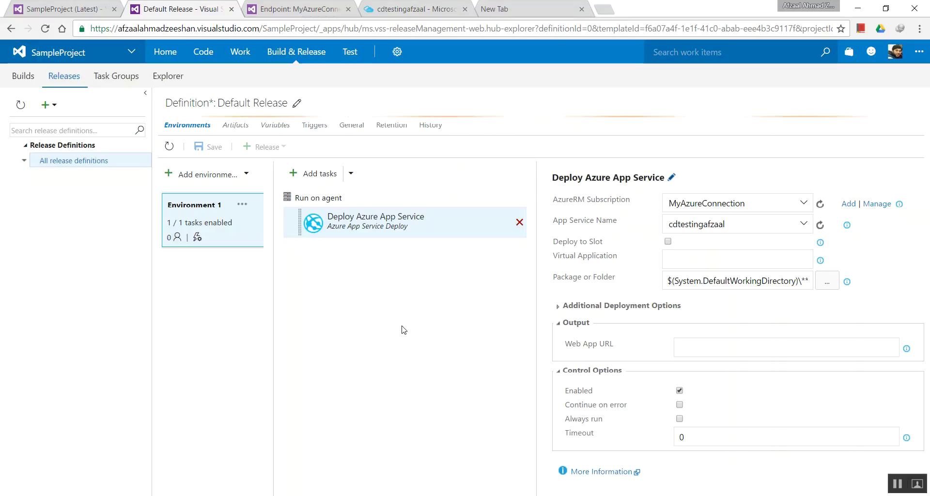
# Rename Environment 1 to 'Azure App Service' and save the definition
pyautogui.click(205, 204)
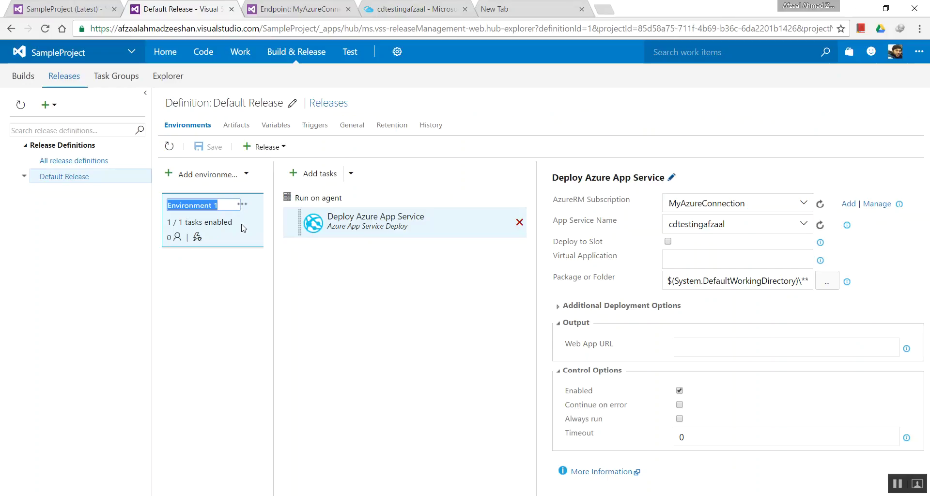
pyautogui.write('Azure App Service')
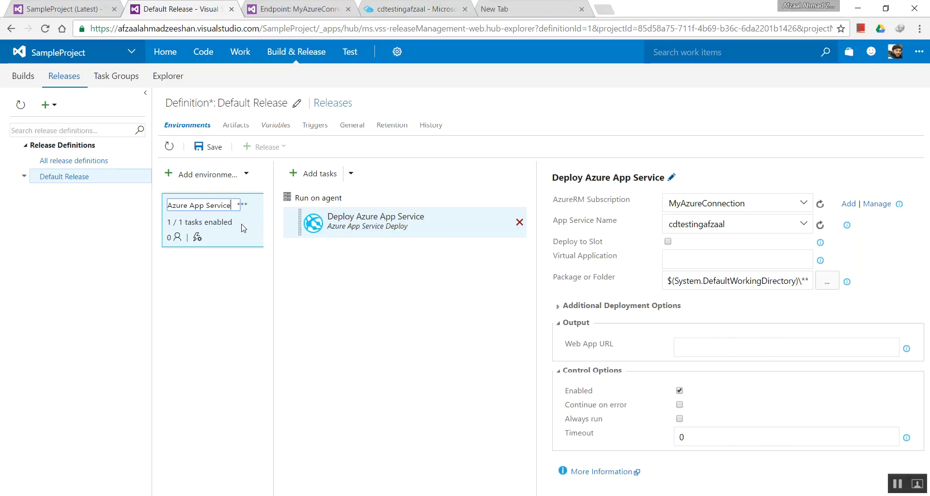
pyautogui.press('Return')
pyautogui.click(209, 147)
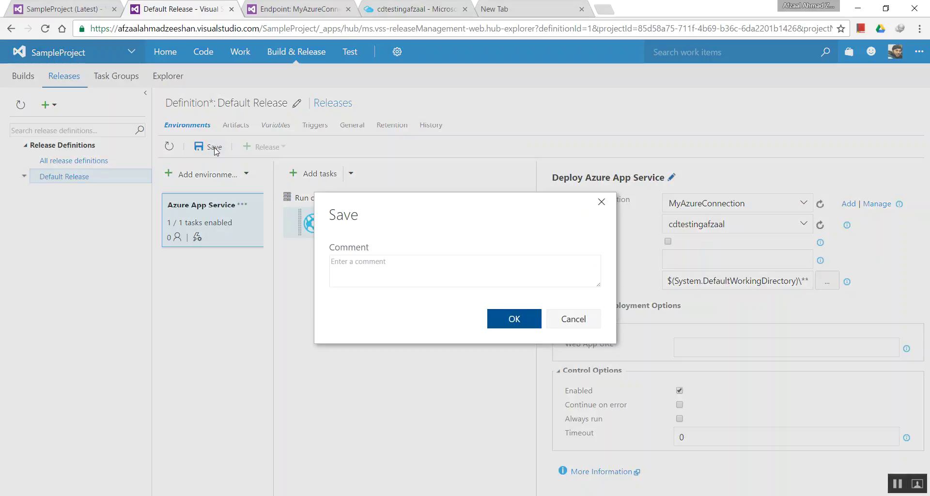
pyautogui.click(510, 319)
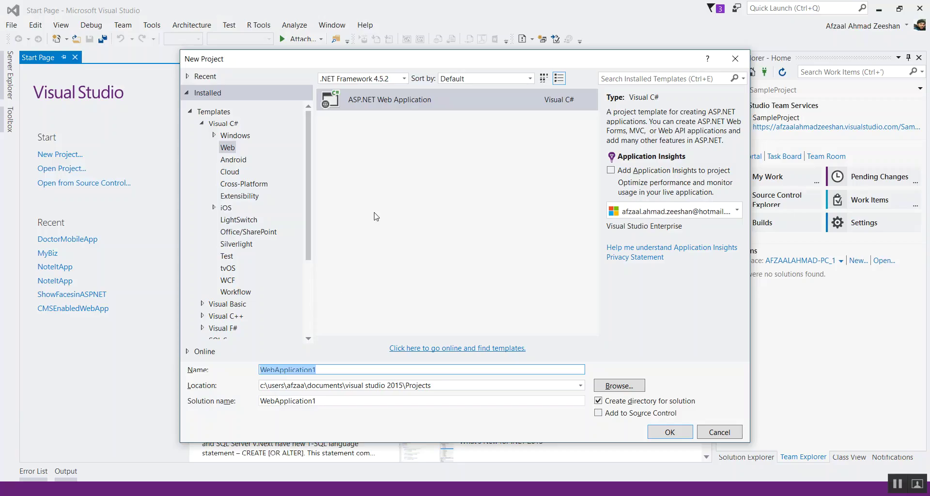
# Name the ASP.NET Web Application project WeApptoVSTS and create it from the MVC template
pyautogui.write('WeApptoVSTS')
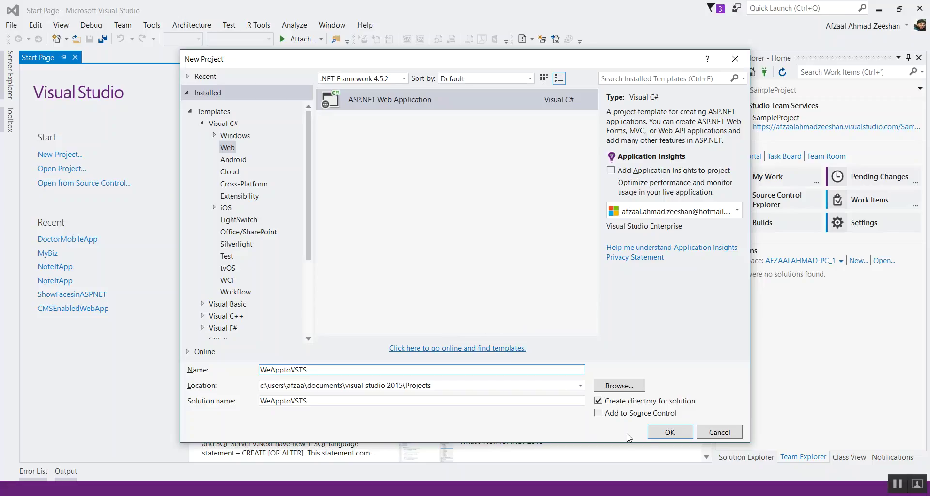
pyautogui.click(668, 436)
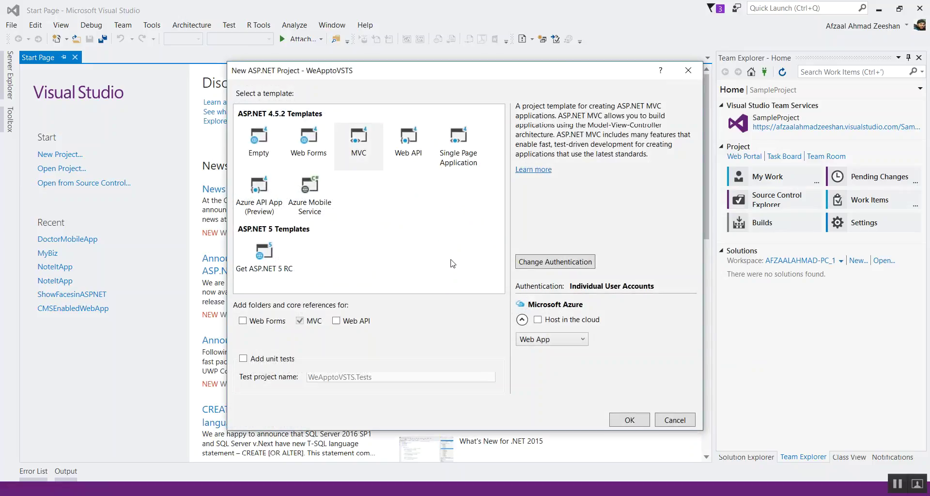
pyautogui.click(630, 420)
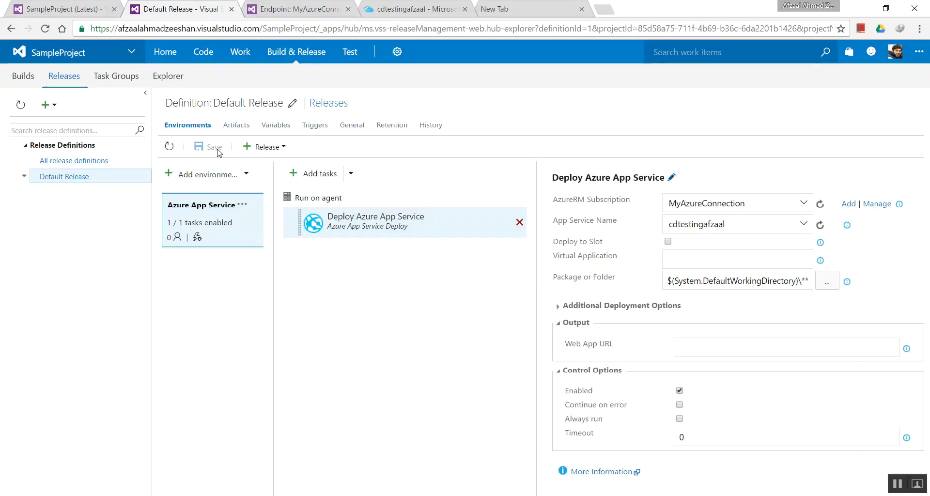
# Check the Default Release continuous deployment trigger, then open the Build Definitions page
pyautogui.click(327, 129)
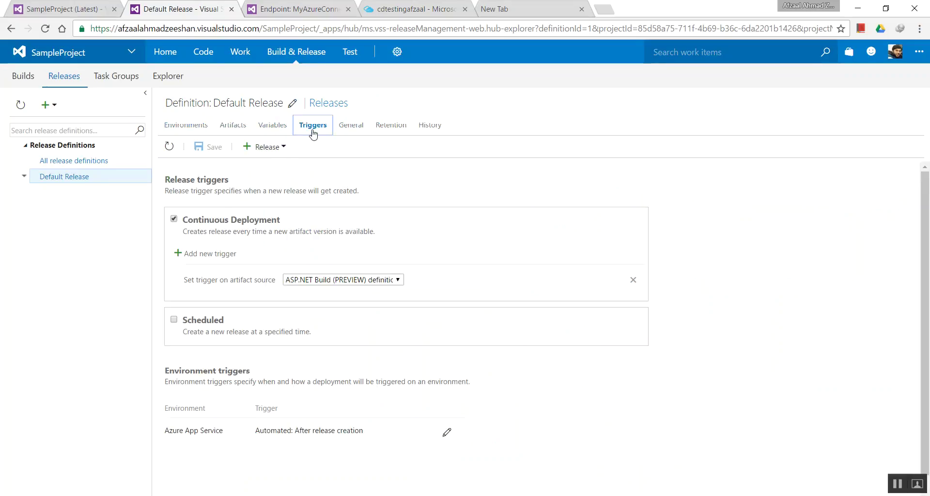
pyautogui.click(83, 5)
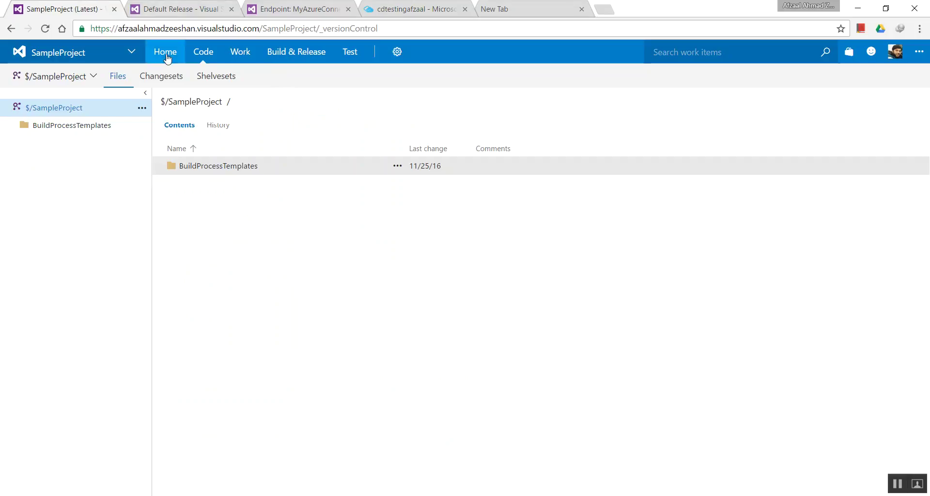
pyautogui.click(171, 5)
pyautogui.click(107, 5)
pyautogui.click(186, 5)
pyautogui.click(93, 5)
pyautogui.click(171, 5)
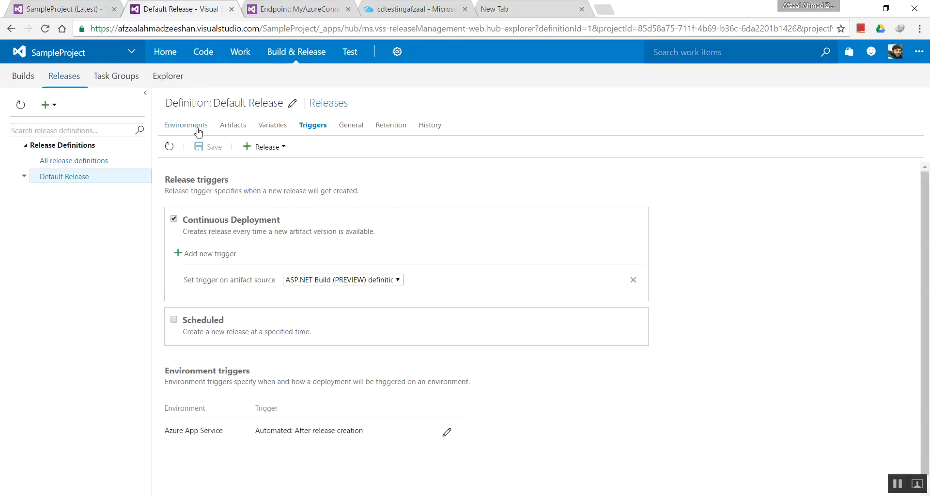
pyautogui.click(64, 77)
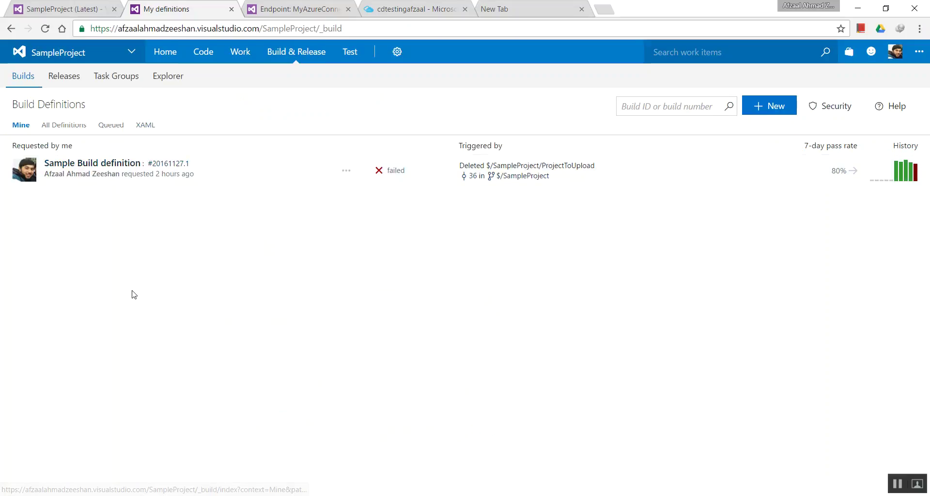
# Open the ASP.NET Build (PREVIEW) definition from All Definitions for editing and close the Visual Studio welcome page
pyautogui.click(76, 126)
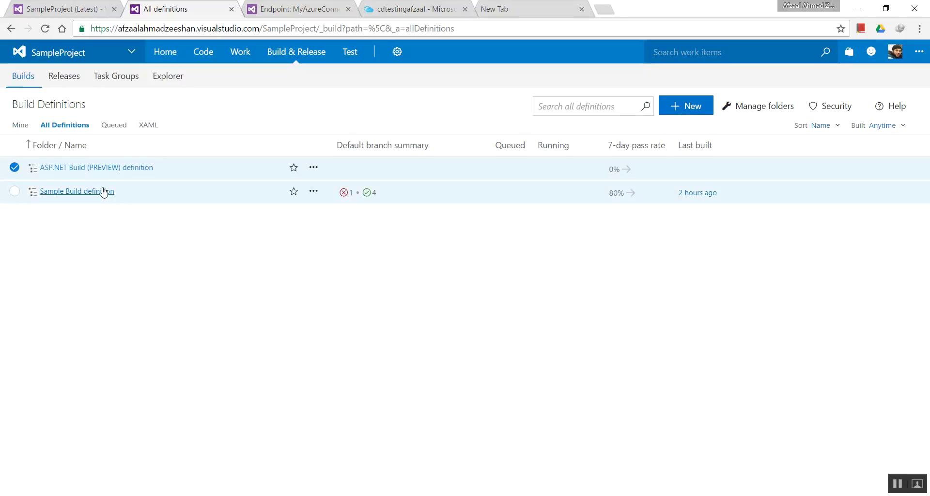
pyautogui.click(103, 169)
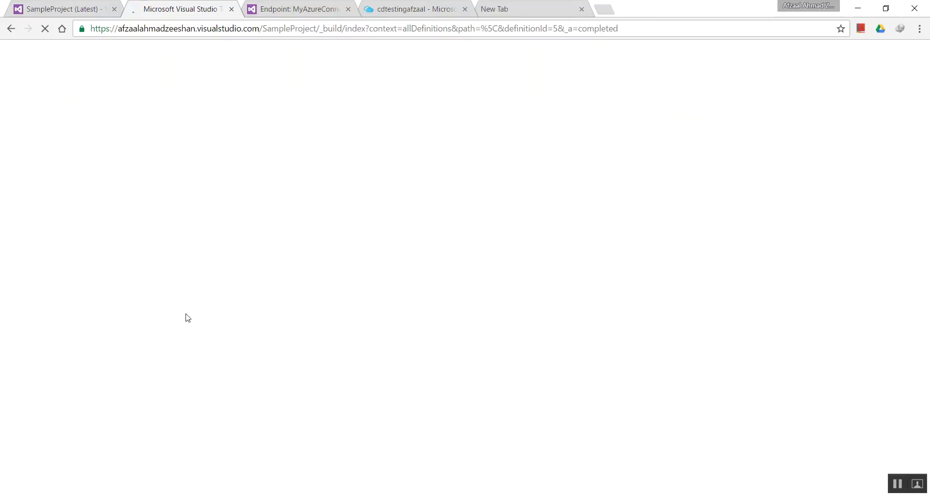
pyautogui.click(288, 10)
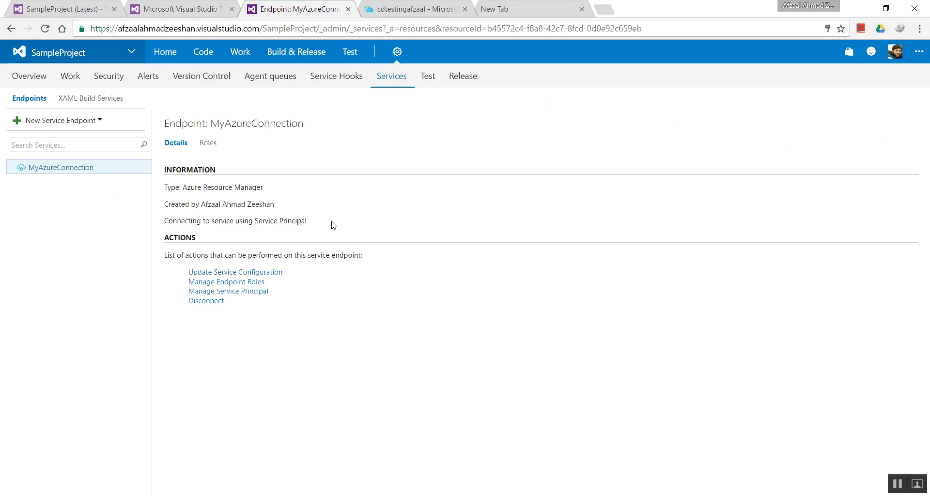
pyautogui.click(183, 4)
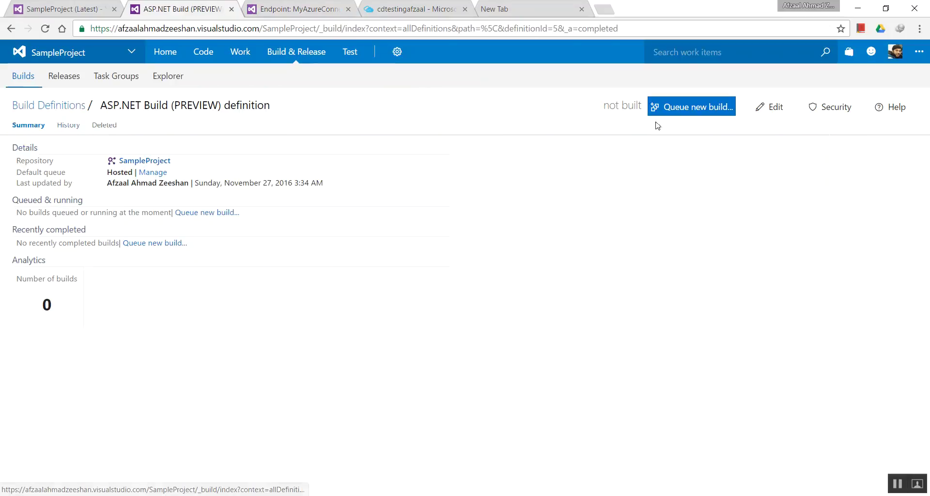
pyautogui.click(771, 107)
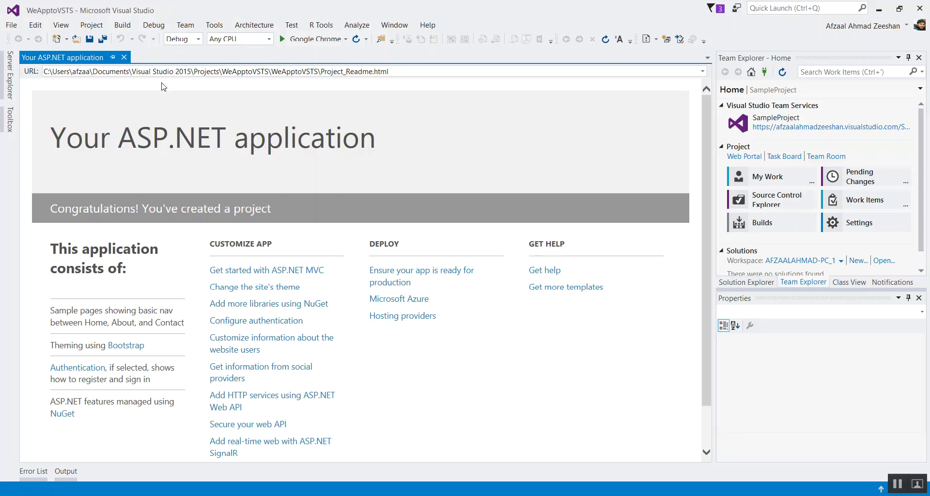
pyautogui.click(124, 58)
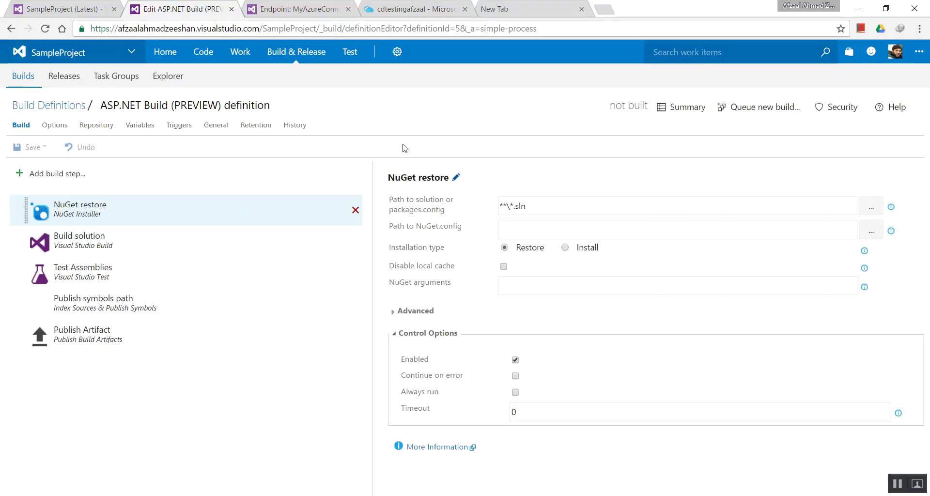
# Review the build definition's Repository, Variables and Triggers tabs and the MyAzureConnection endpoint
pyautogui.click(98, 126)
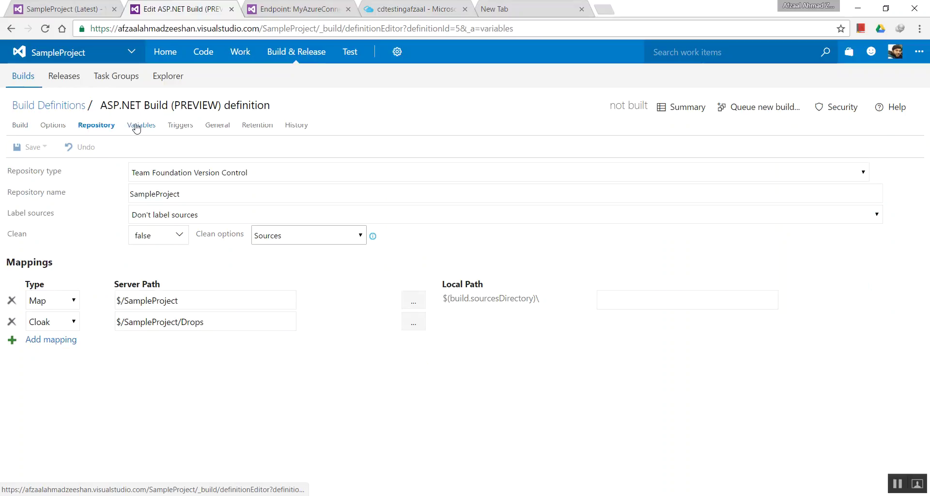
pyautogui.click(138, 126)
pyautogui.click(180, 127)
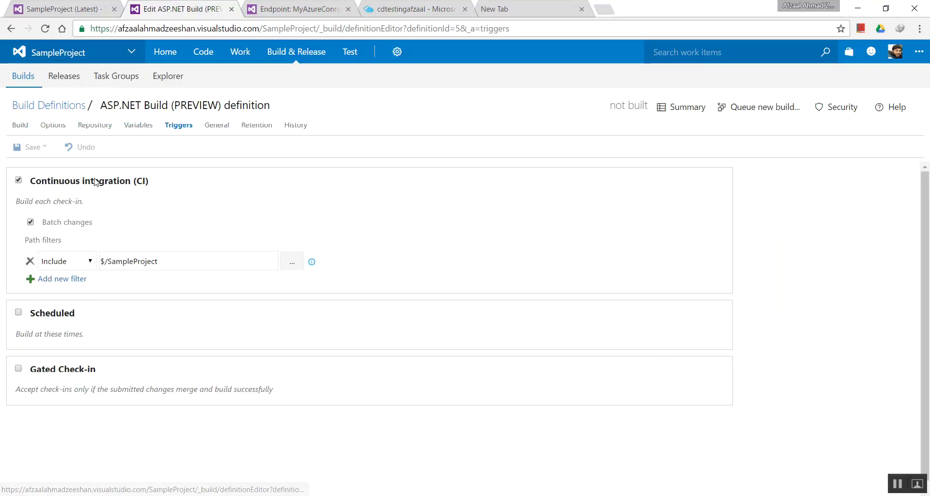
pyautogui.click(300, 9)
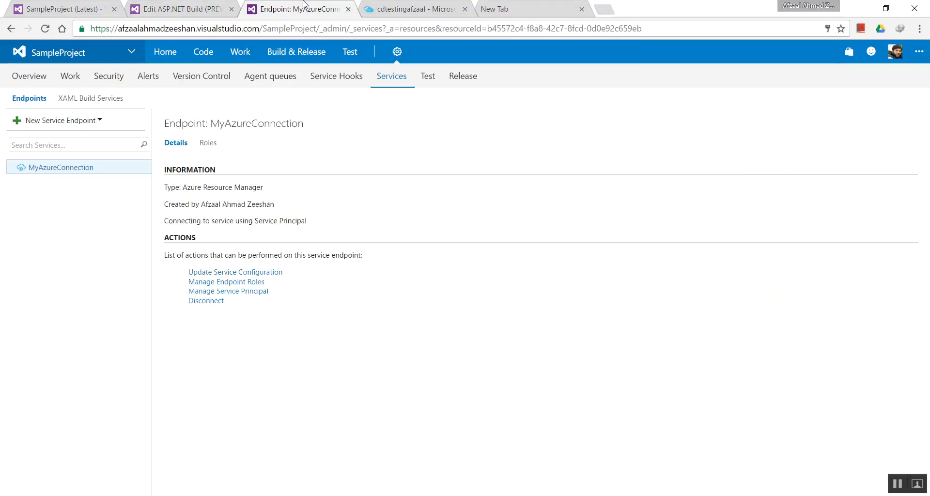
pyautogui.click(213, 9)
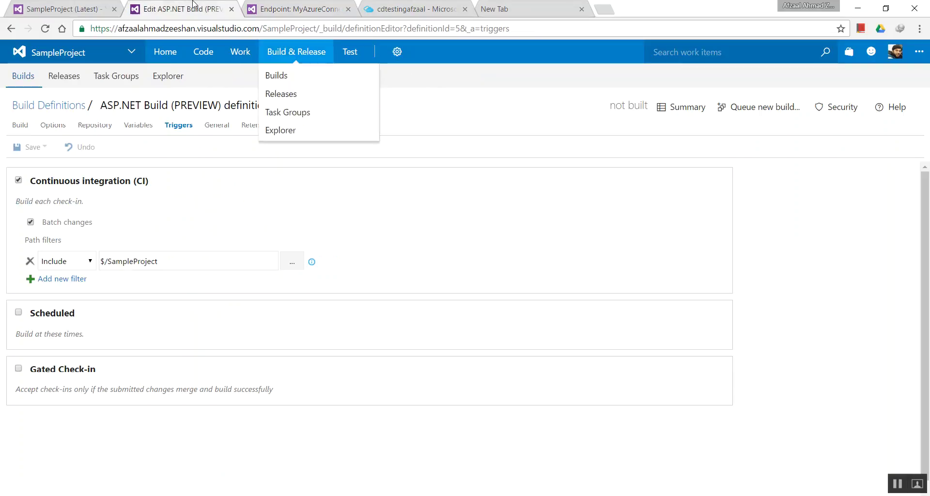
# Open Default Release for editing in a new tab and compare its triggers with the build triggers
pyautogui.rightClick(64, 77)
pyautogui.click(96, 86)
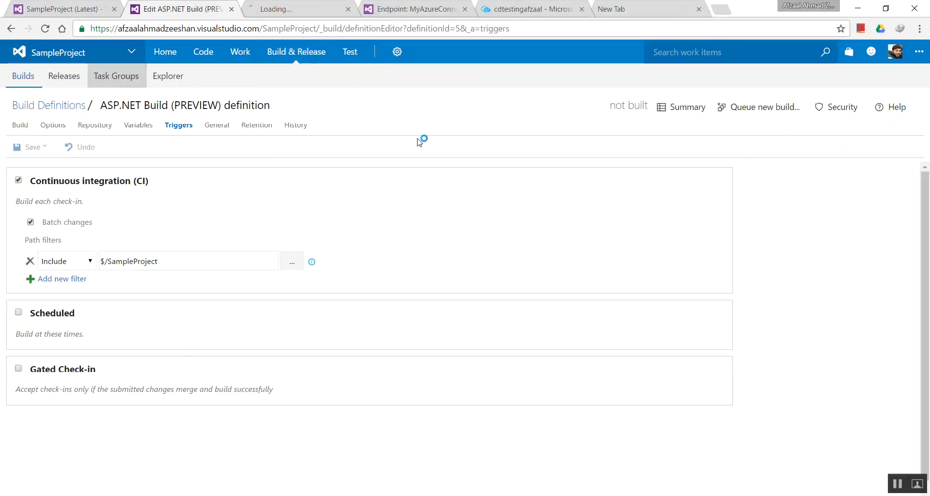
pyautogui.click(322, 6)
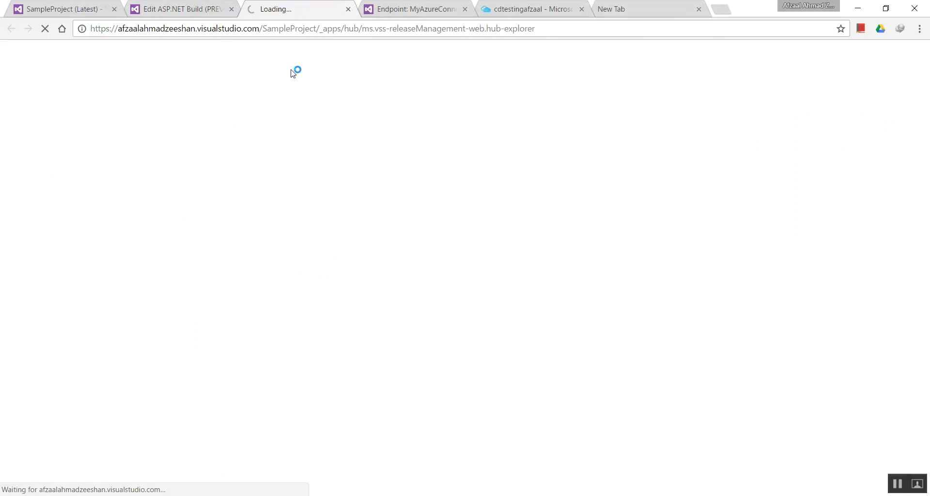
pyautogui.click(193, 5)
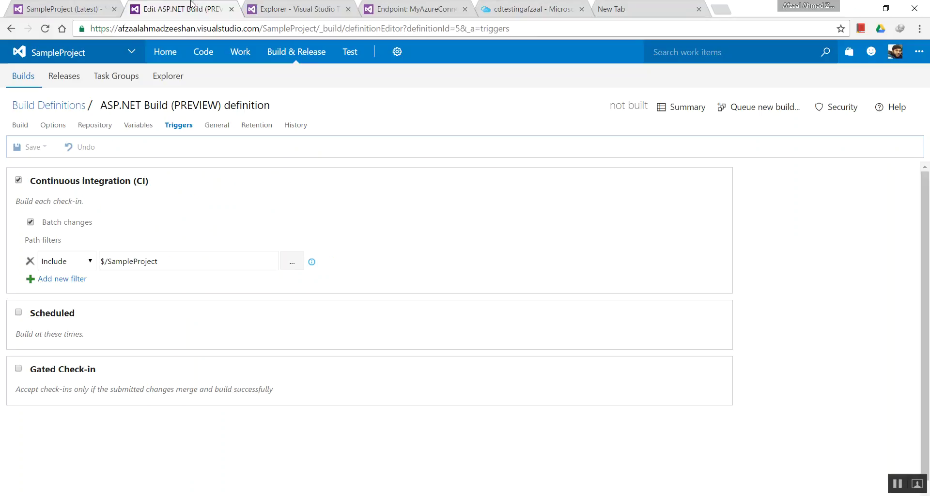
pyautogui.click(310, 8)
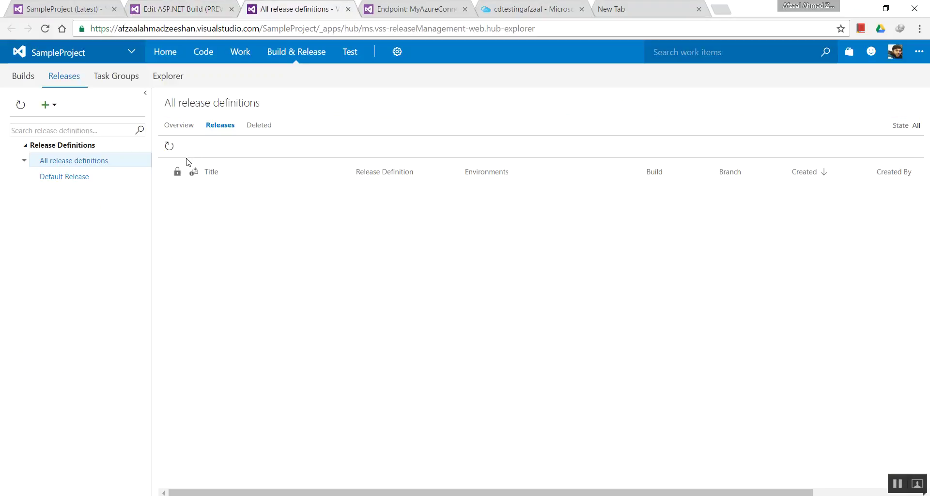
pyautogui.click(71, 179)
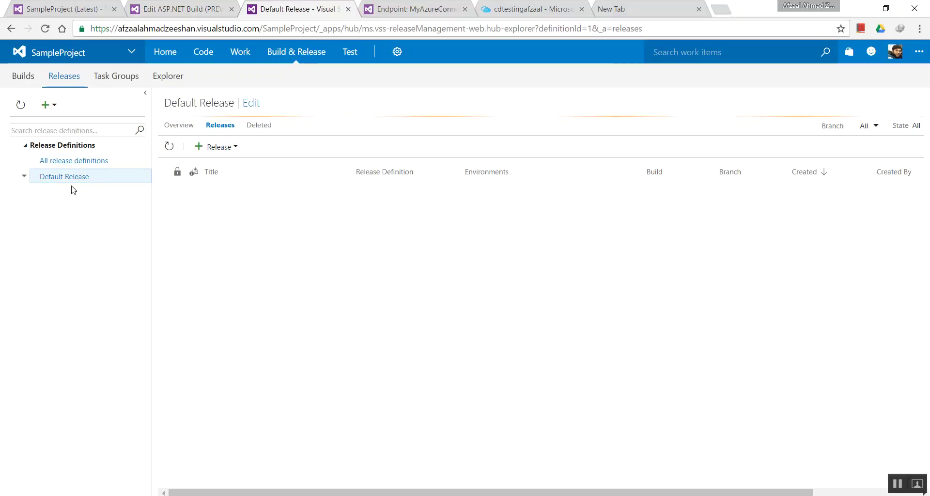
pyautogui.click(250, 103)
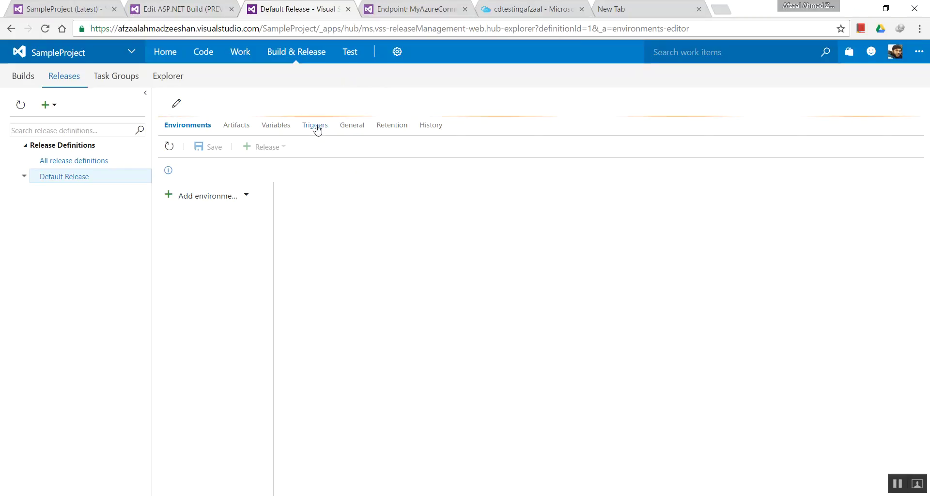
pyautogui.click(315, 126)
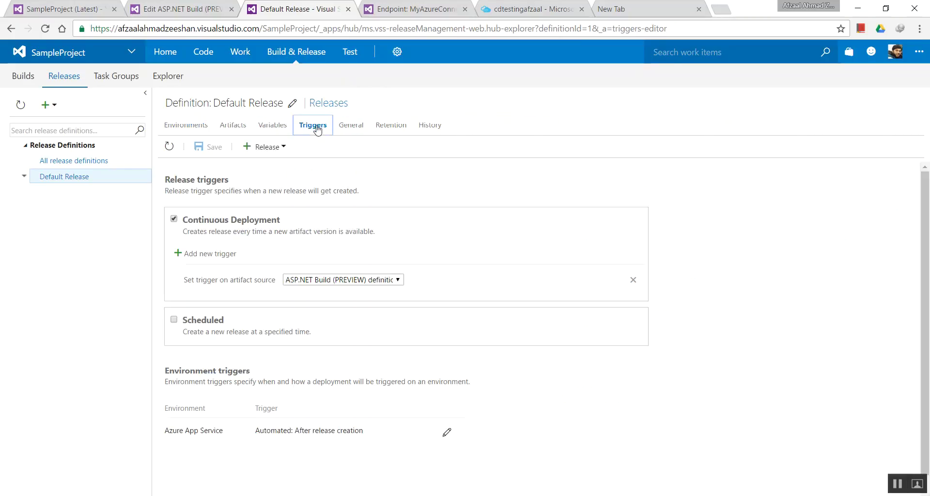
pyautogui.click(207, 7)
pyautogui.click(277, 4)
pyautogui.click(211, 6)
# Recheck the Default Release triggers and Azure endpoint, then open cdtestingafzaal.azurewebsites.net from the Azure portal
pyautogui.hotkey('alt', 'Tab')
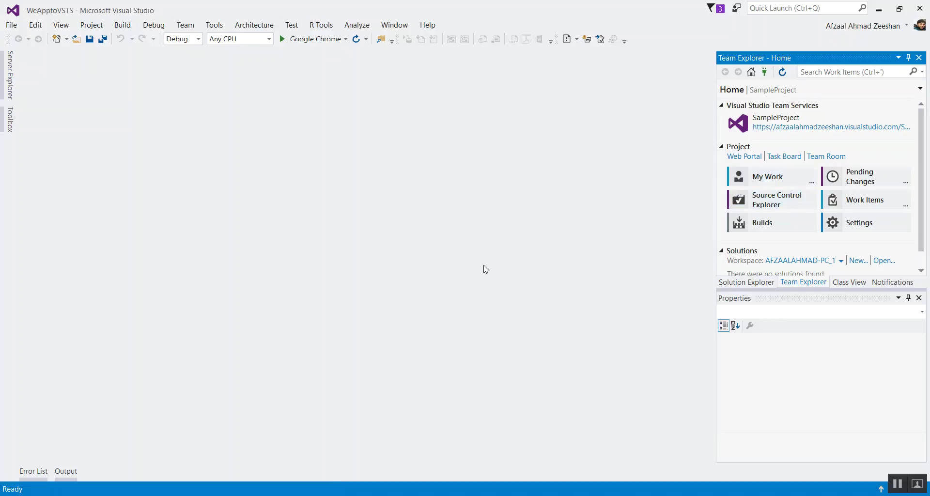
pyautogui.hotkey('alt', 'Tab')
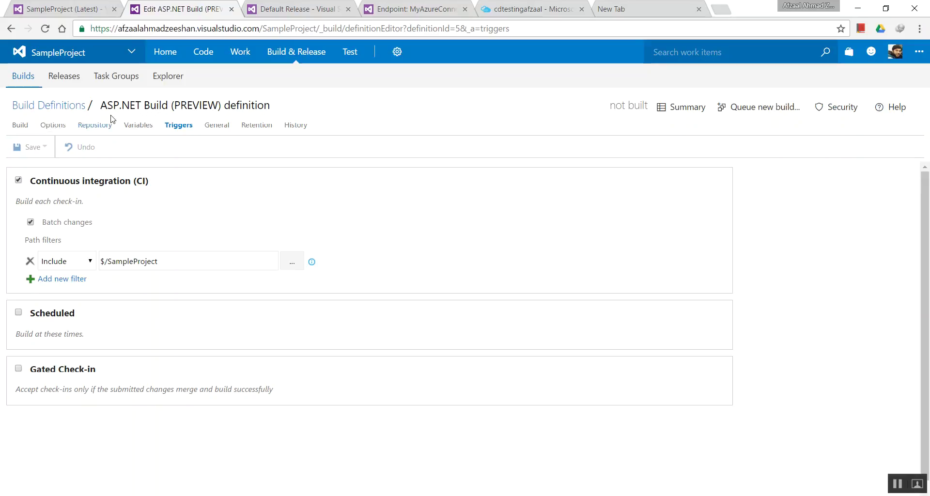
pyautogui.click(310, 8)
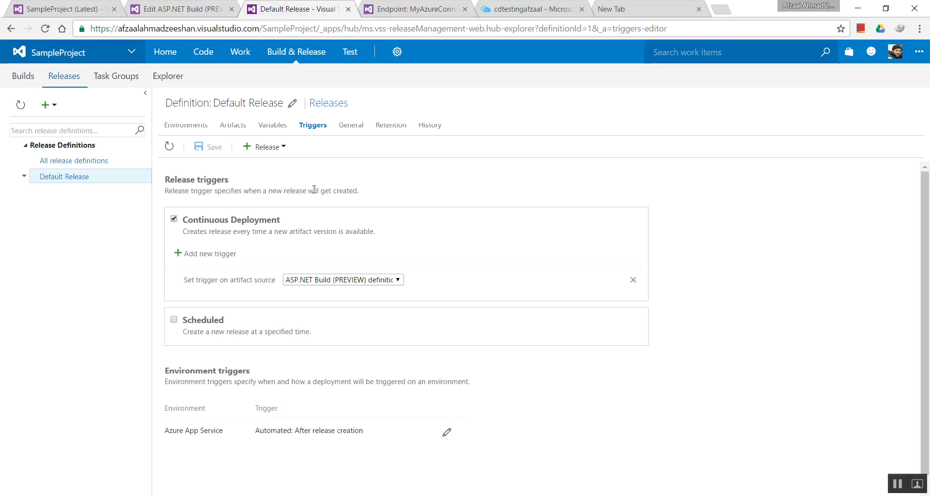
pyautogui.click(420, 3)
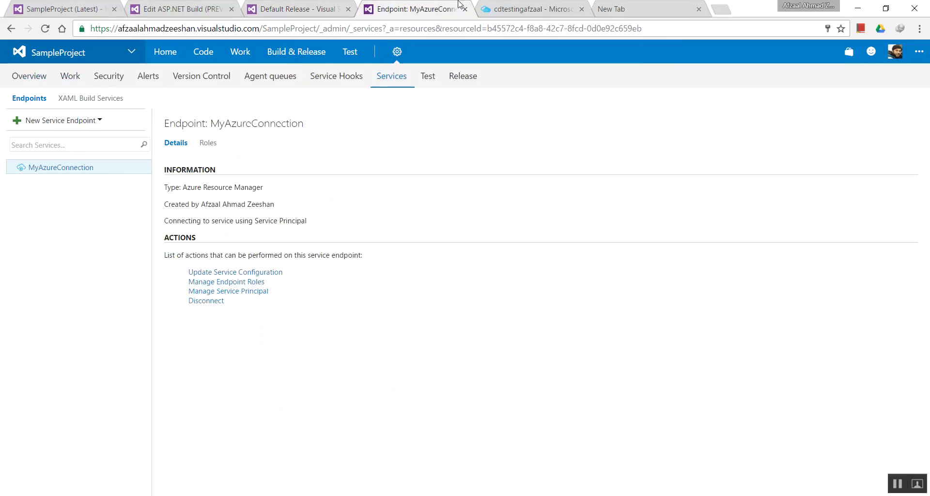
pyautogui.click(535, 4)
pyautogui.click(488, 127)
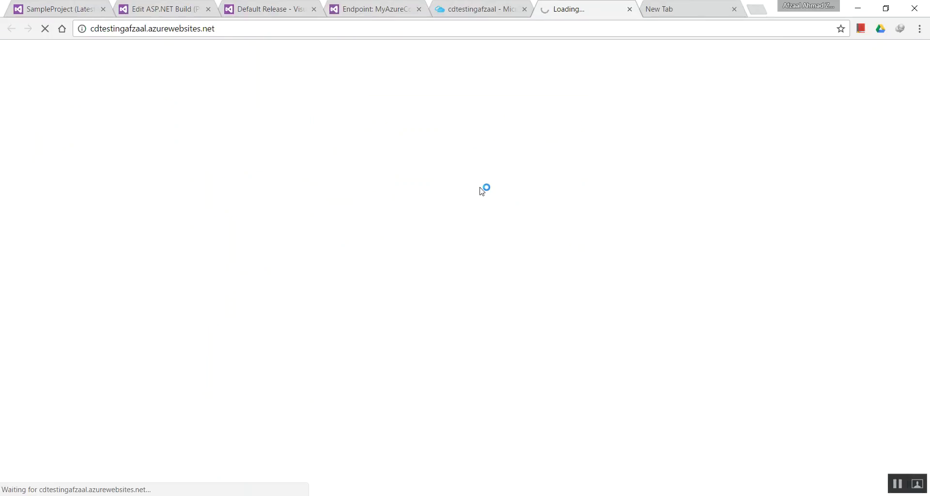
# Glance at the TestingResource group, view the site's 'successfully created' page, then return to Default Release triggers
pyautogui.hotkey('ctrl', 'shift', 'Tab')
pyautogui.click(347, 126)
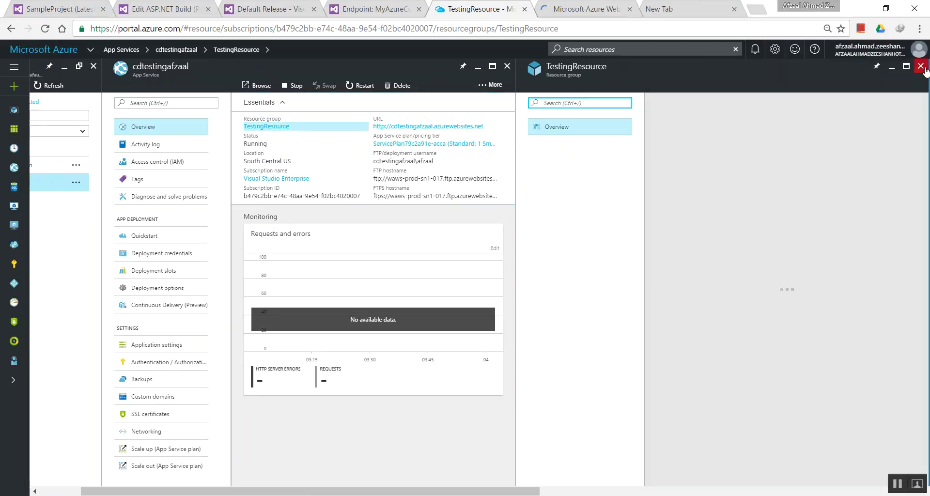
pyautogui.click(920, 66)
pyautogui.click(578, 5)
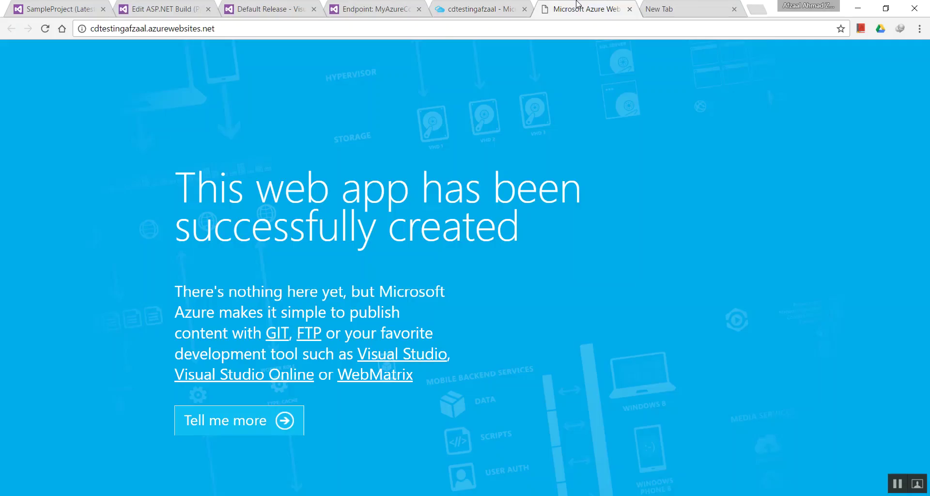
pyautogui.moveTo(271, 227); pyautogui.dragTo(462, 230)
pyautogui.click(585, 245)
pyautogui.click(274, 7)
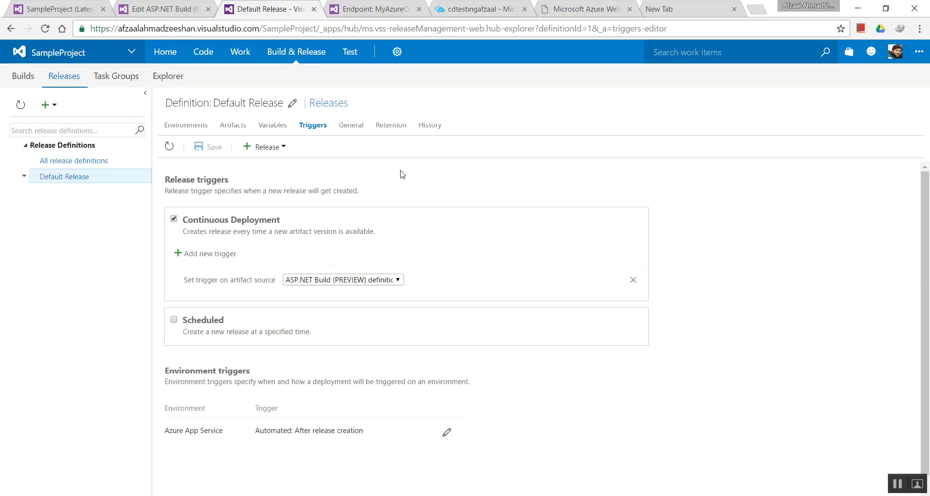
# Check the endpoint and build triggers, browse Code > Files, view the build steps, then go to Visual Studio
pyautogui.click(388, 6)
pyautogui.click(164, 9)
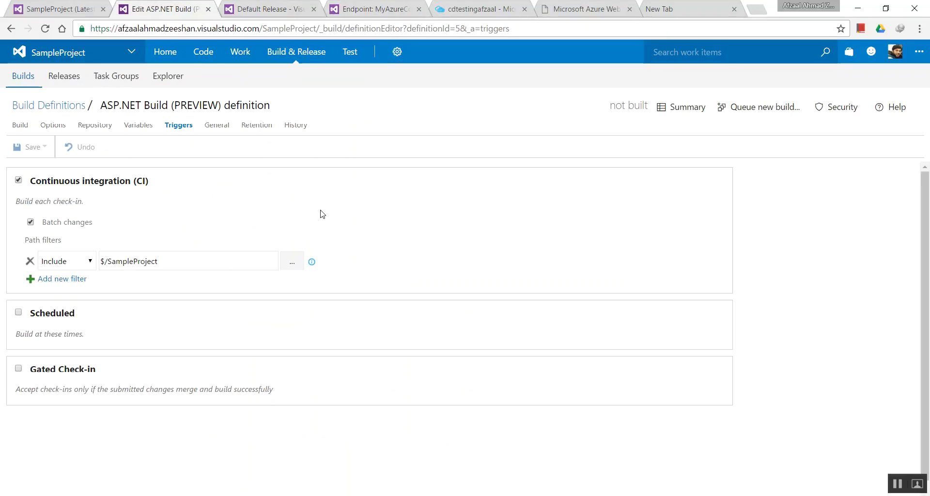
pyautogui.click(79, 6)
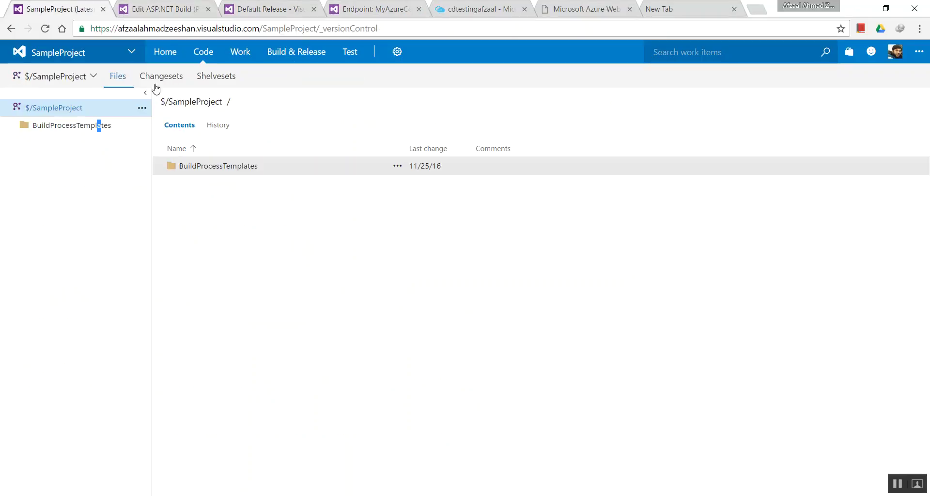
pyautogui.click(117, 84)
pyautogui.hotkey('ctrl', 'Tab')
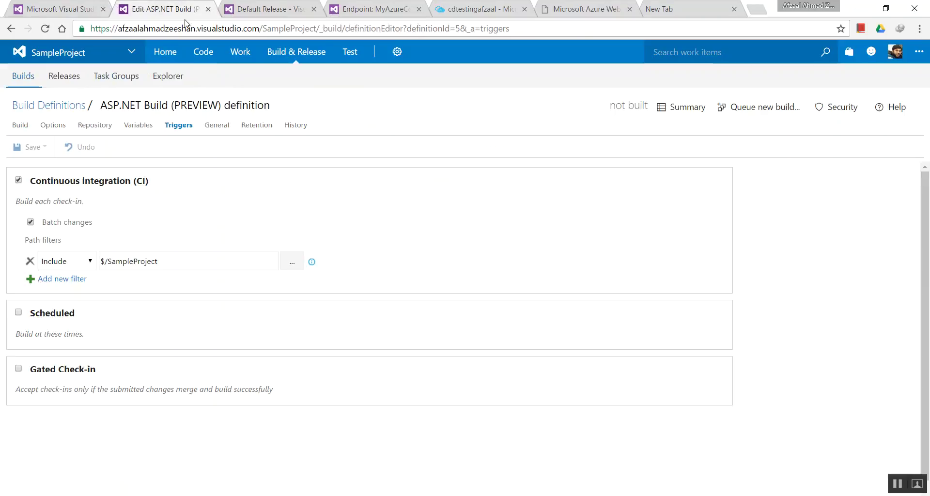
pyautogui.click(30, 126)
pyautogui.hotkey('ctrl', 'shift', 'Tab')
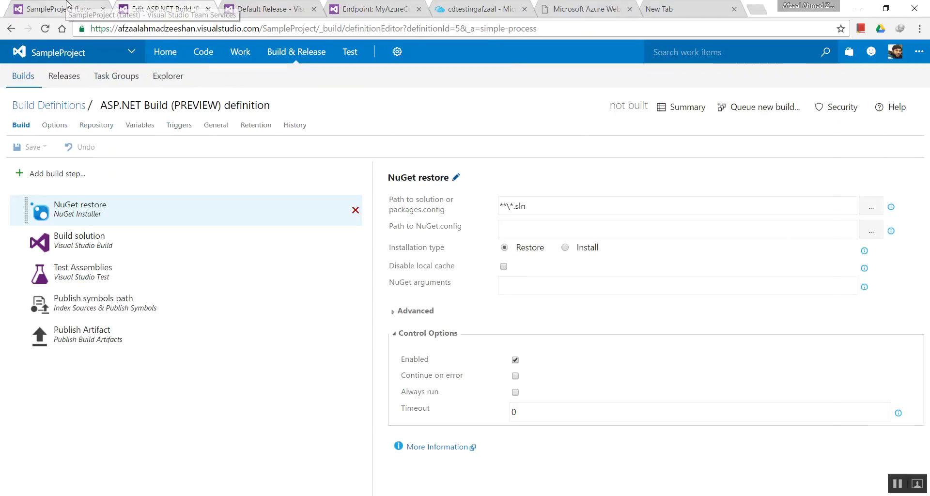
pyautogui.hotkey('alt', 'Tab')
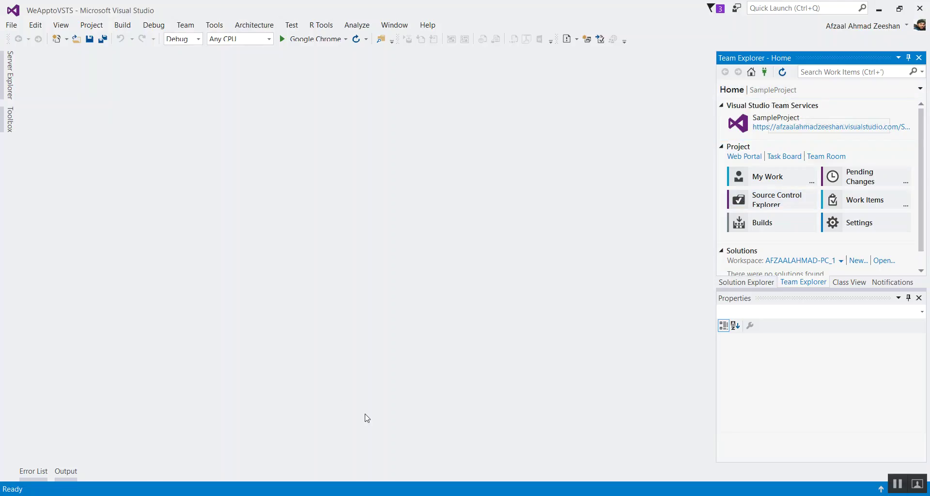
# Show the WeApptoVSTS solution in Solution Explorer and bring up the Solution node's context menu
pyautogui.moveTo(759, 95)
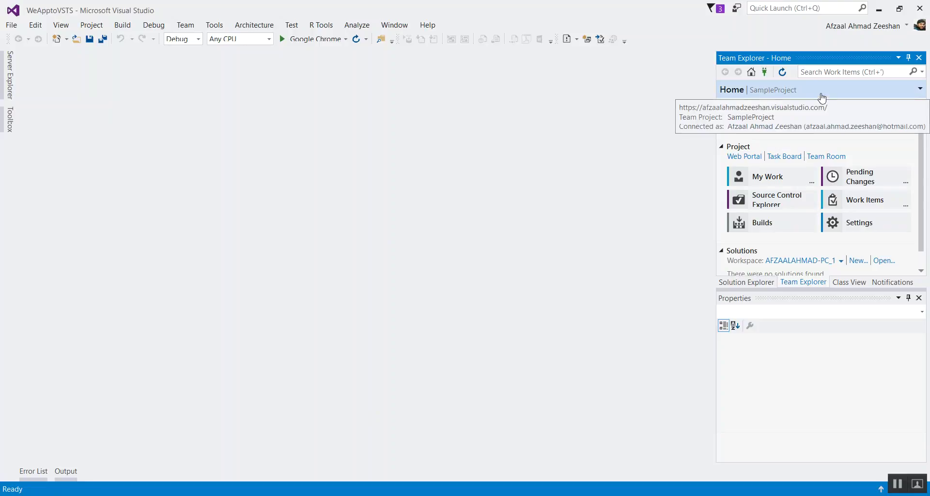
pyautogui.click(794, 97)
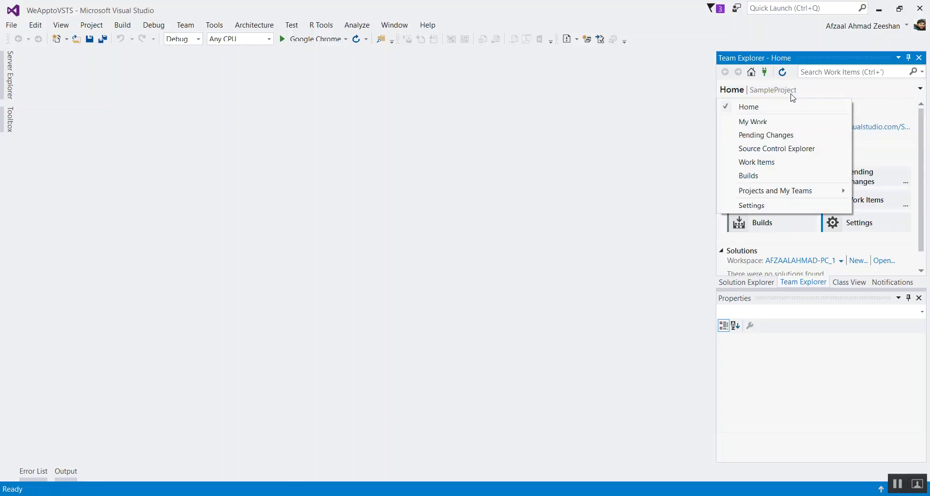
pyautogui.click(792, 97)
pyautogui.moveTo(767, 97)
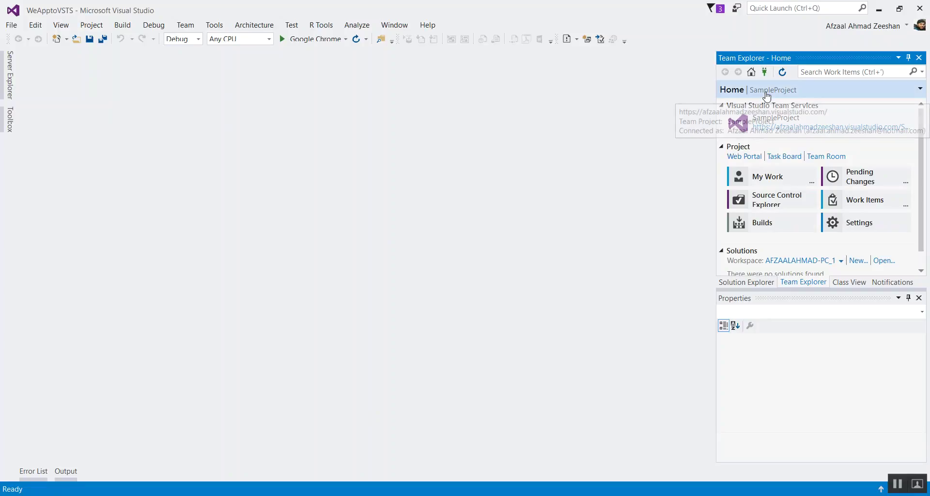
pyautogui.click(754, 282)
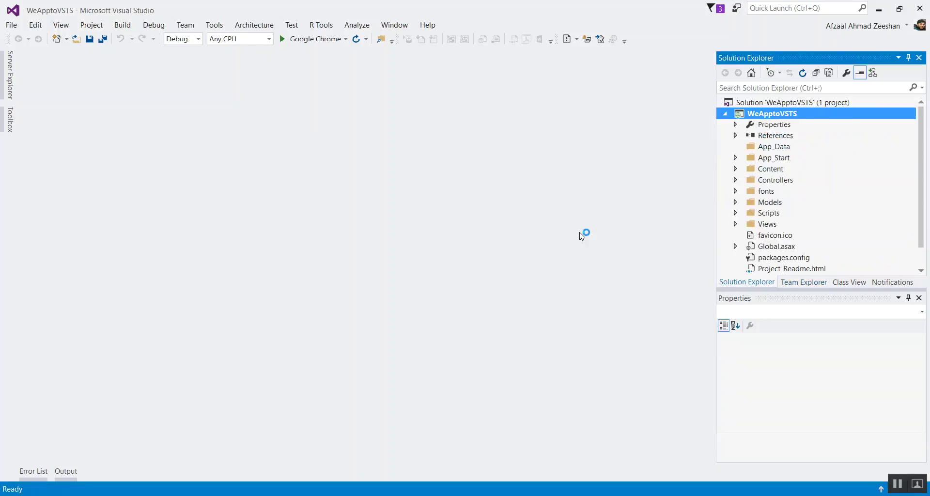
pyautogui.click(758, 105)
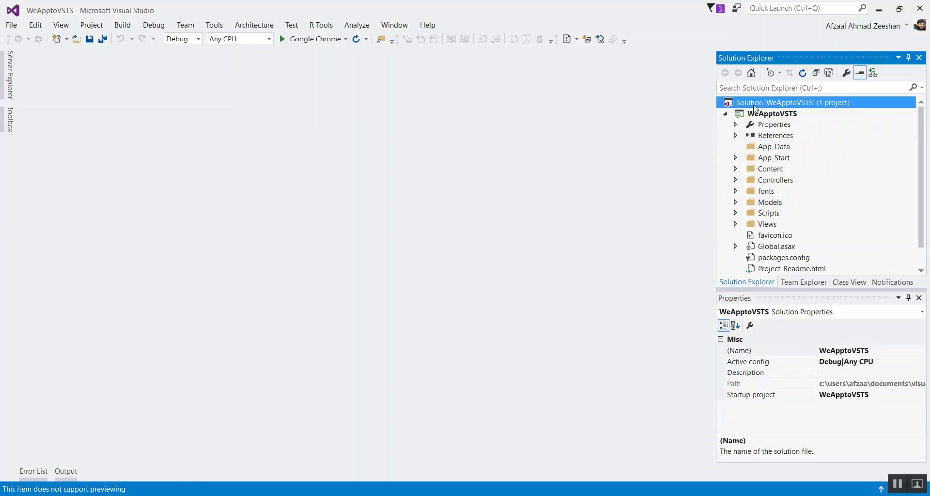
pyautogui.rightClick(755, 107)
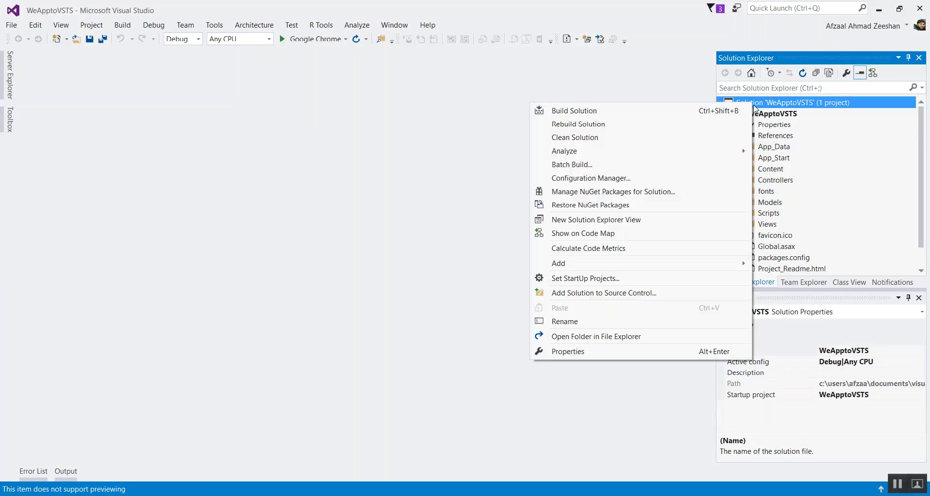
# Add the WeApptoVSTS solution to source control at $/SampleProject/WeApptoVSTS
pyautogui.click(631, 290)
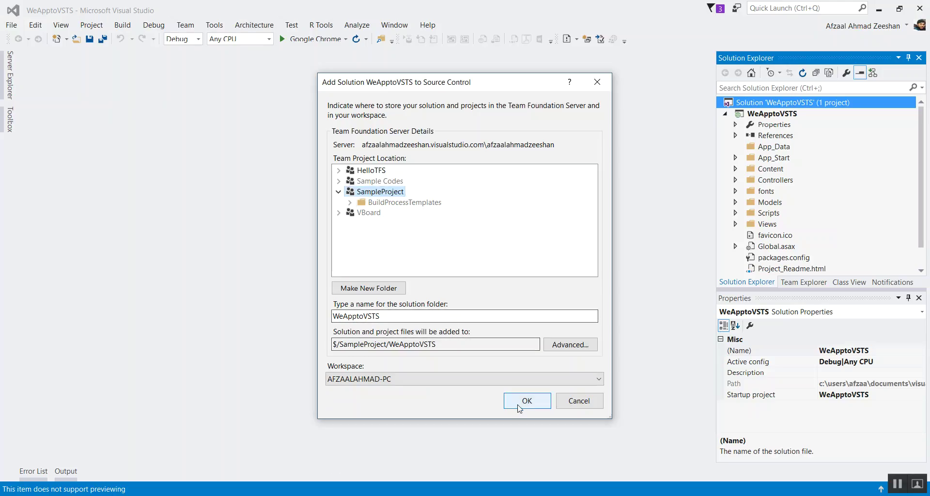
pyautogui.click(523, 403)
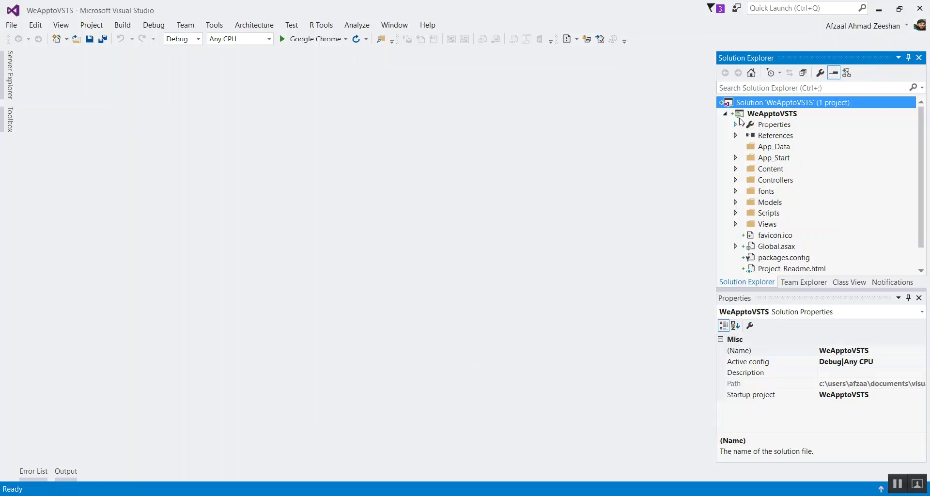
# Check in the solution's 72 pending changes with the comment 'Publishing my website.'
pyautogui.rightClick(757, 104)
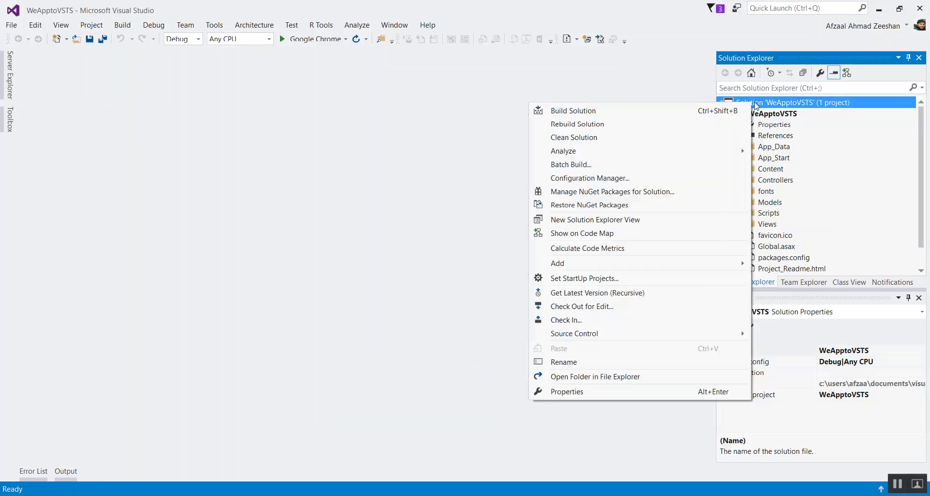
pyautogui.click(629, 319)
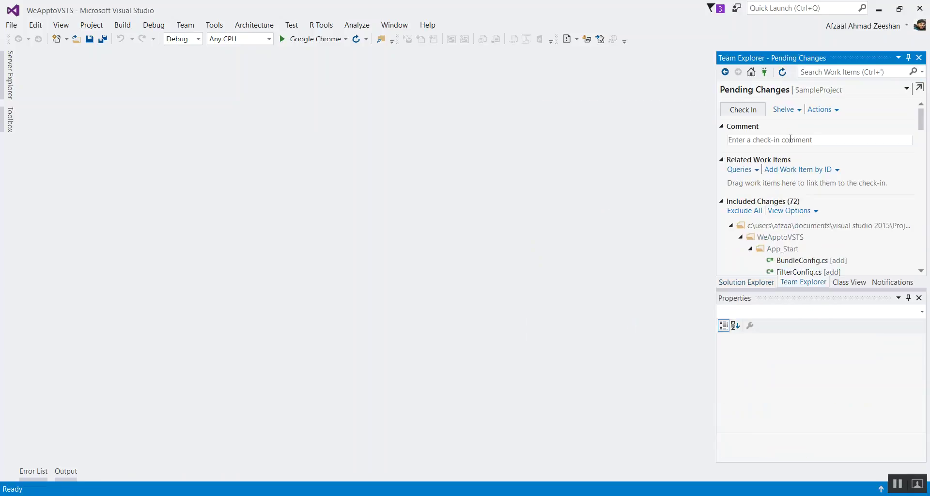
pyautogui.write('Publishing my website.')
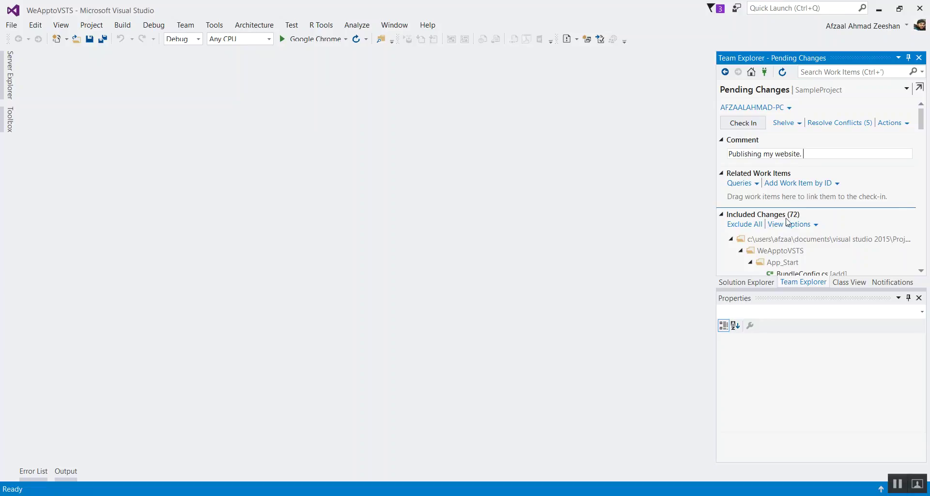
pyautogui.scroll(-10, 804, 213)
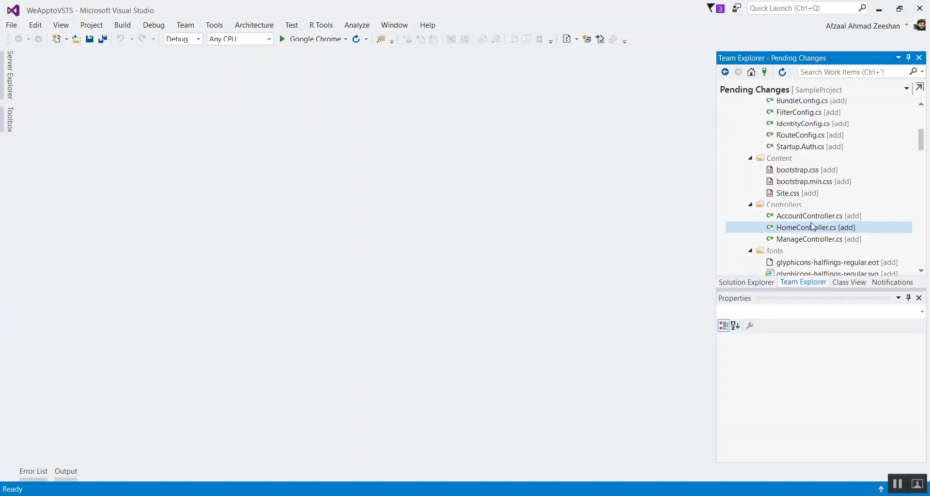
pyautogui.scroll(-12, 829, 204)
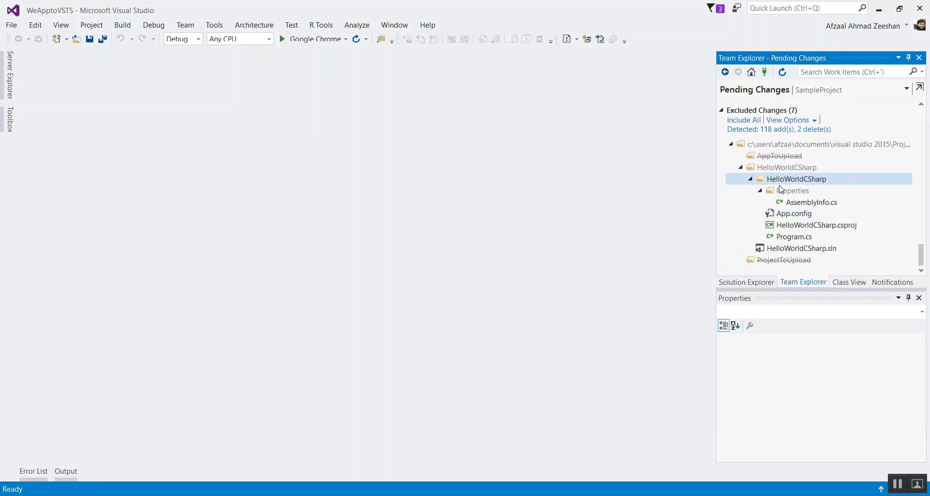
pyautogui.scroll(4, 790, 167)
pyautogui.scroll(20, 790, 166)
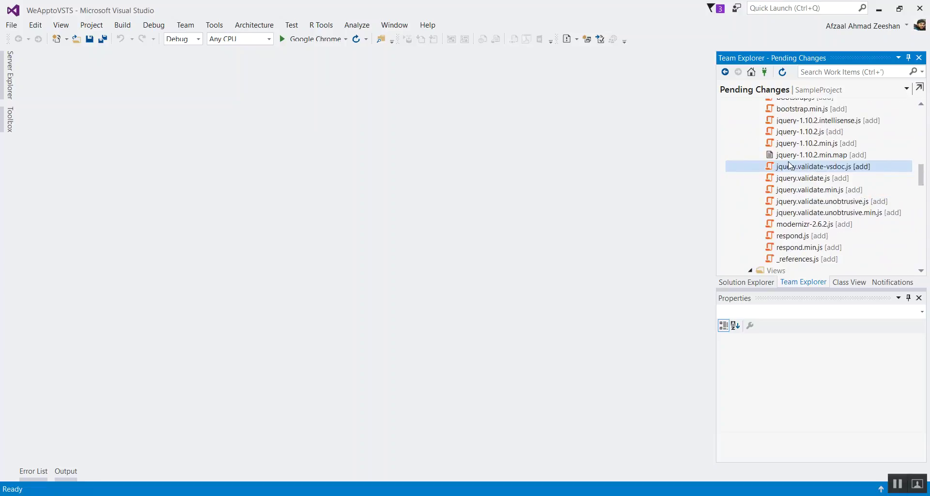
pyautogui.scroll(3, 790, 166)
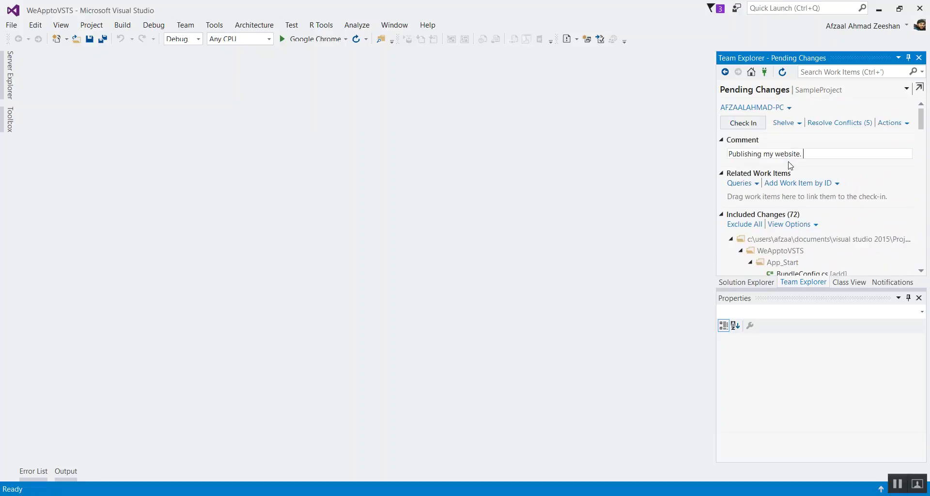
pyautogui.click(743, 122)
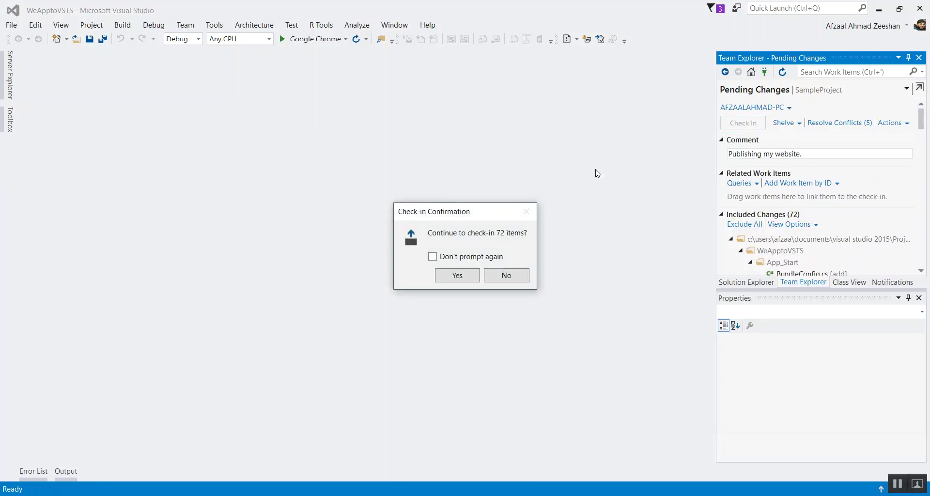
pyautogui.click(459, 280)
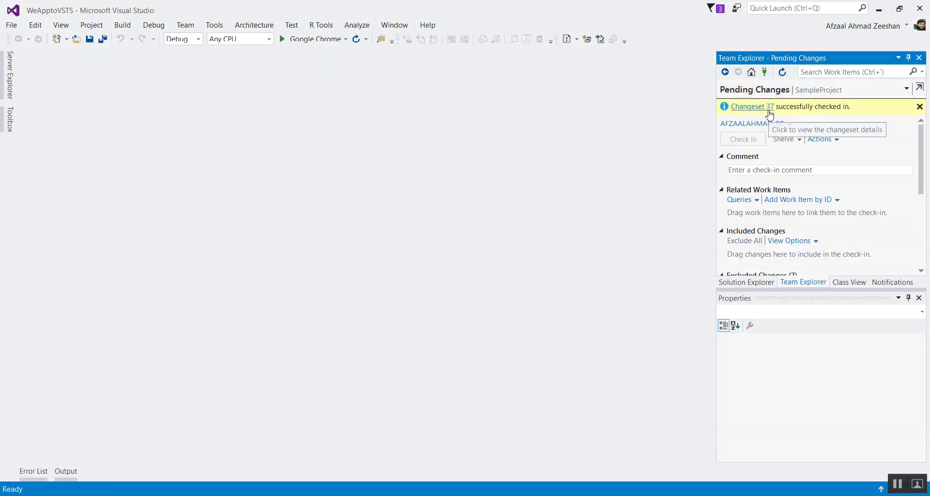
# Dismiss the Changeset 37 notice, glance at Source Control Explorer, then return to Solution Explorer
pyautogui.click(920, 107)
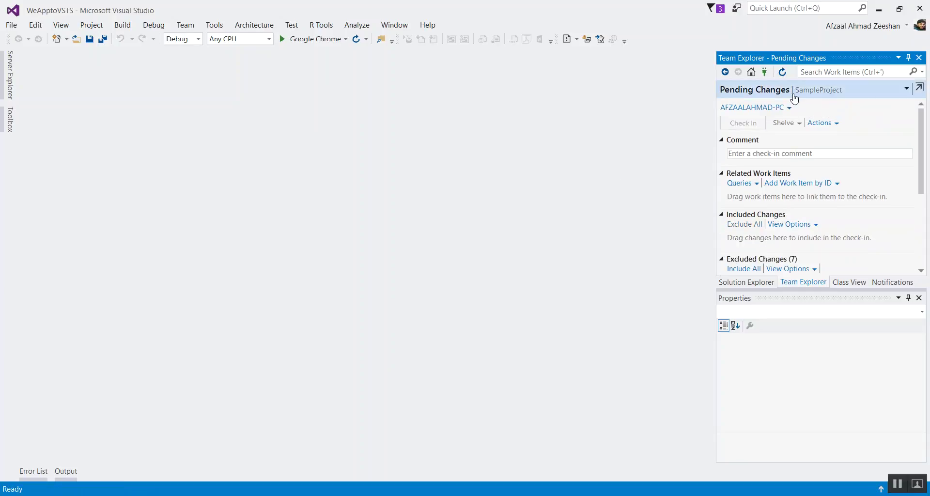
pyautogui.click(752, 73)
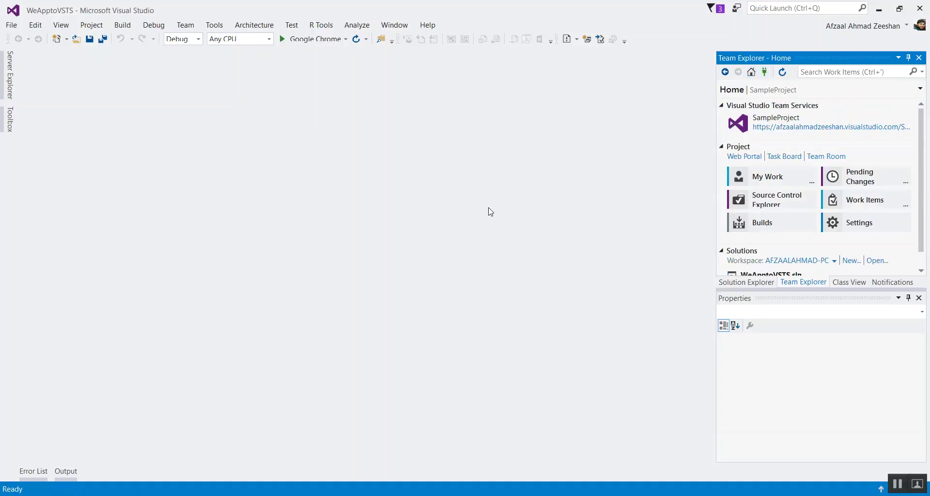
pyautogui.click(728, 203)
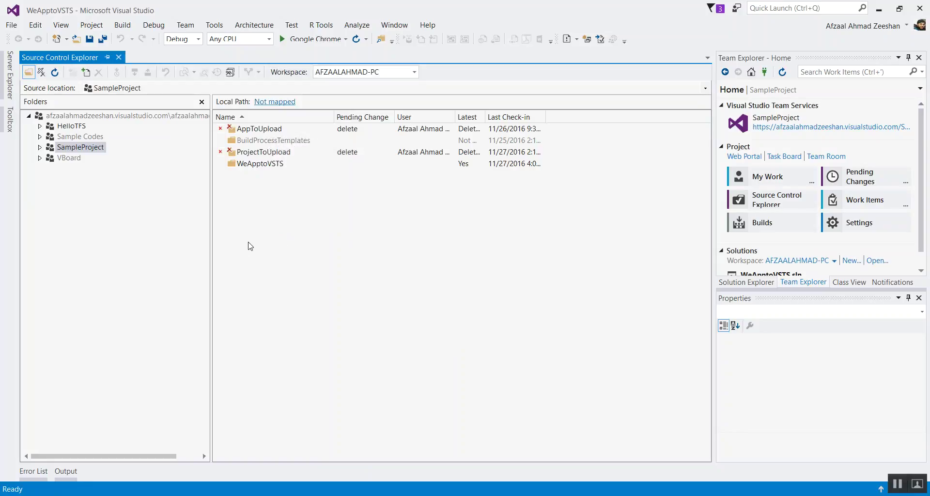
pyautogui.click(118, 57)
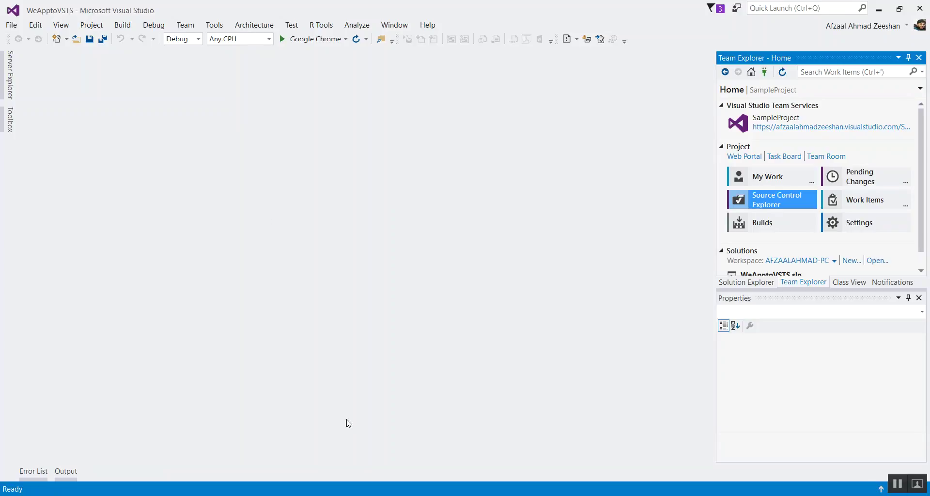
pyautogui.click(764, 284)
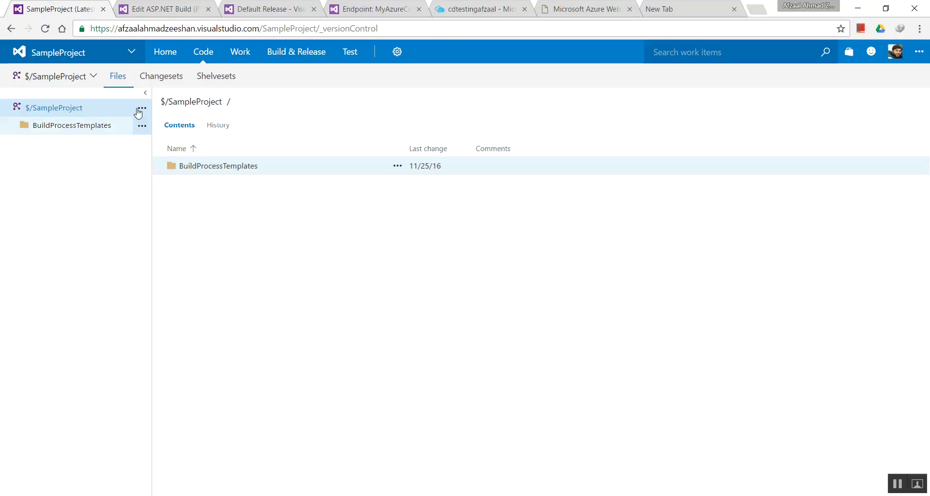
# Confirm the WeApptoVSTS folder now appears in the portal's Code files, then open Build Definitions
pyautogui.click(116, 78)
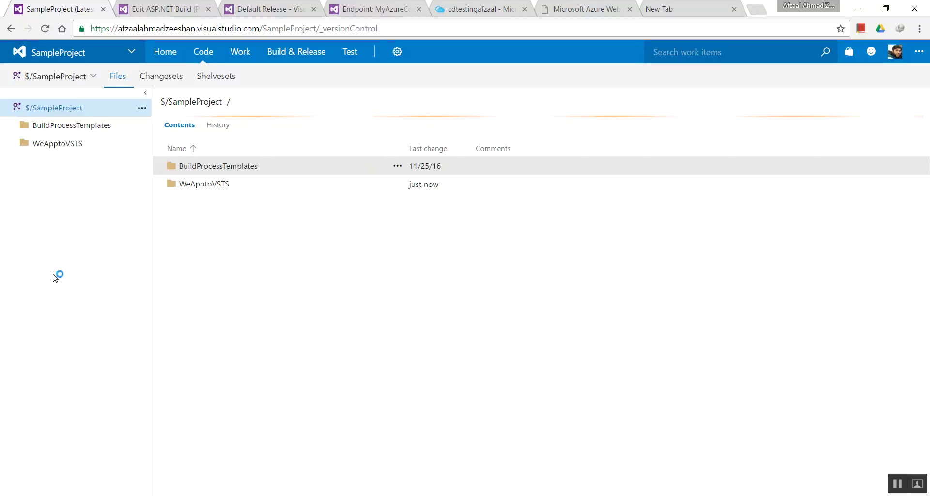
pyautogui.click(198, 186)
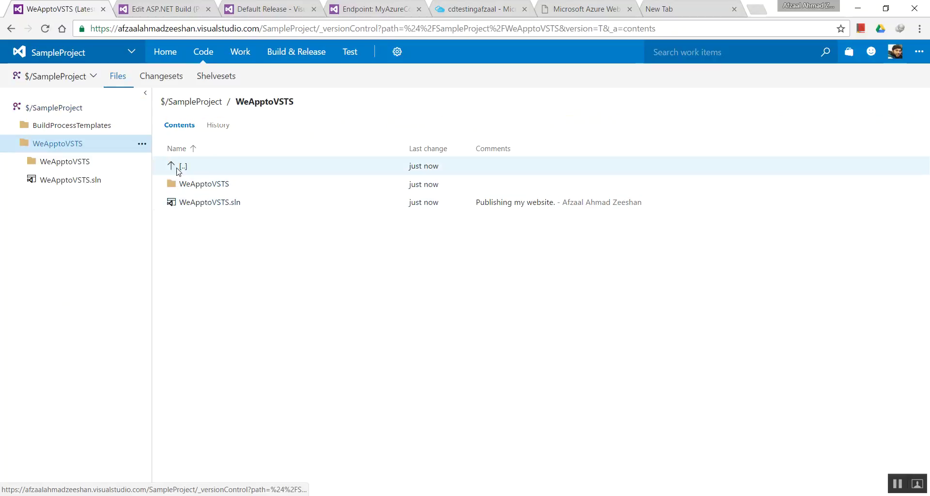
pyautogui.click(67, 111)
pyautogui.click(157, 9)
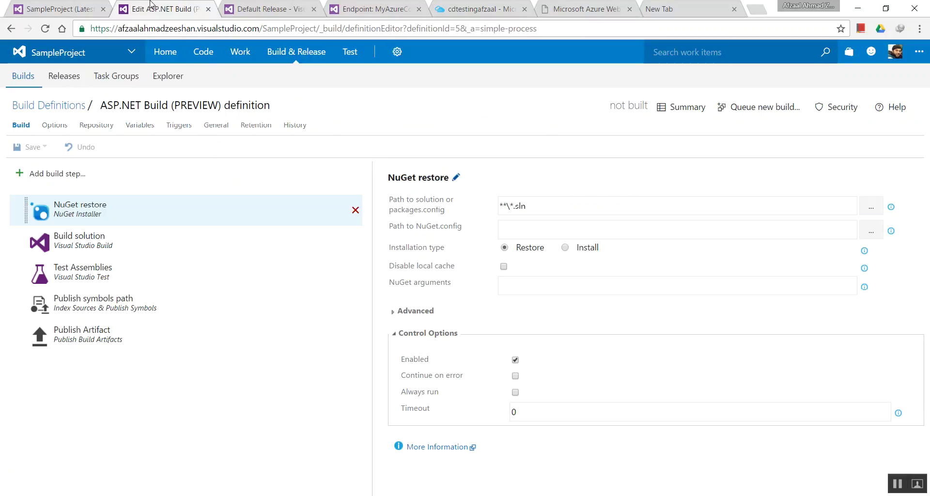
pyautogui.click(56, 106)
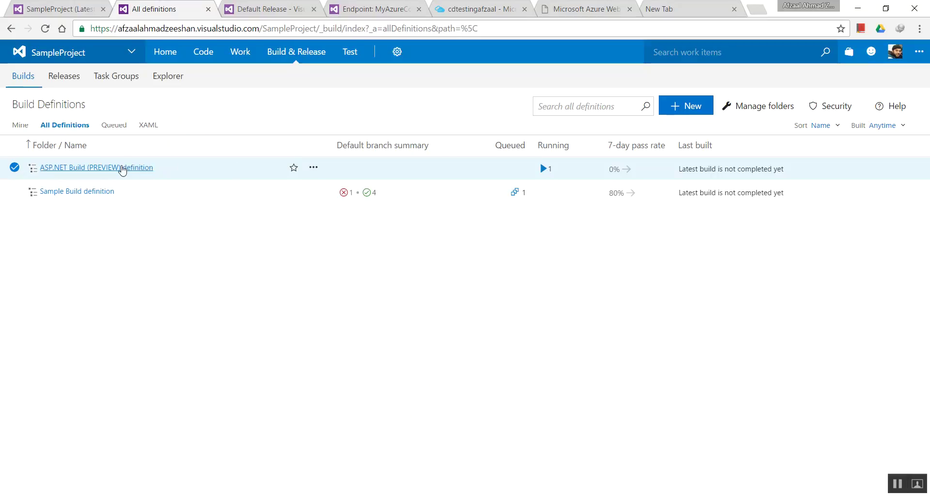
# Confirm ASP.NET build 20161127.1 is running while Default Release still lists no releases
pyautogui.click(121, 168)
pyautogui.click(273, 6)
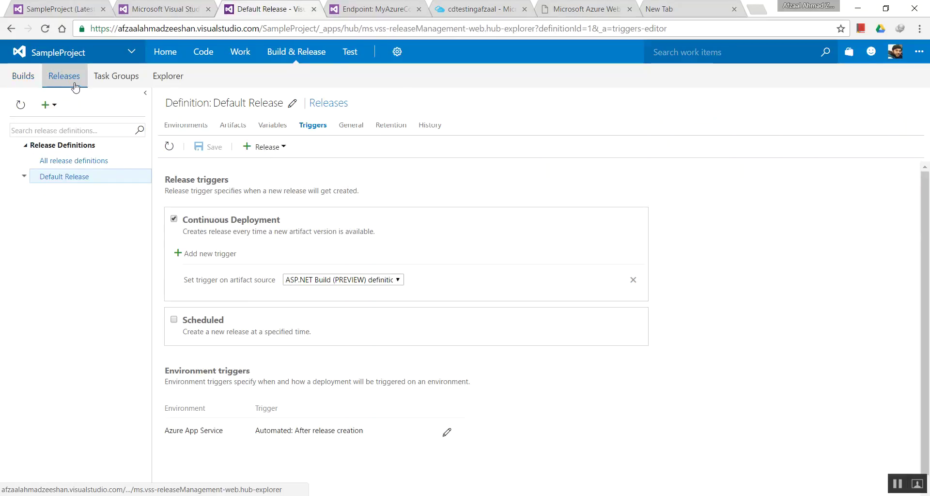
pyautogui.click(84, 179)
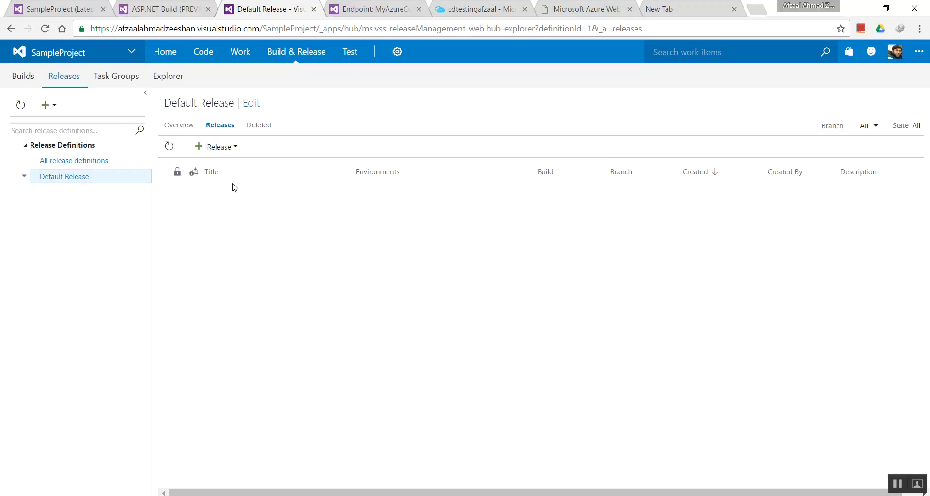
pyautogui.click(145, 5)
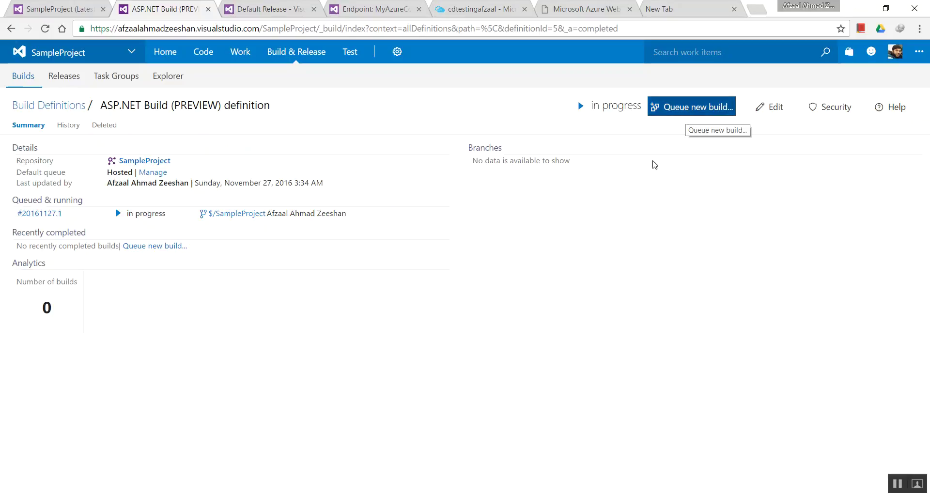
pyautogui.hotkey('alt', 'Tab')
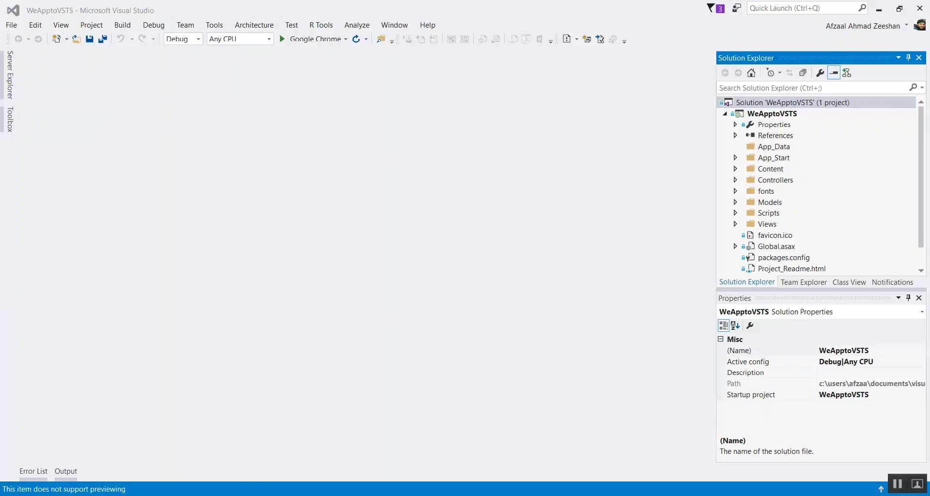
pyautogui.hotkey('alt', 'Tab')
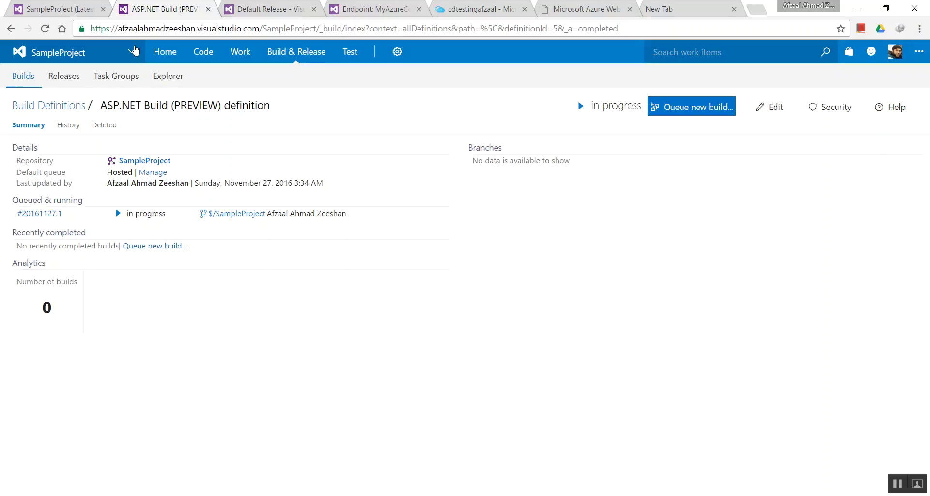
pyautogui.click(44, 213)
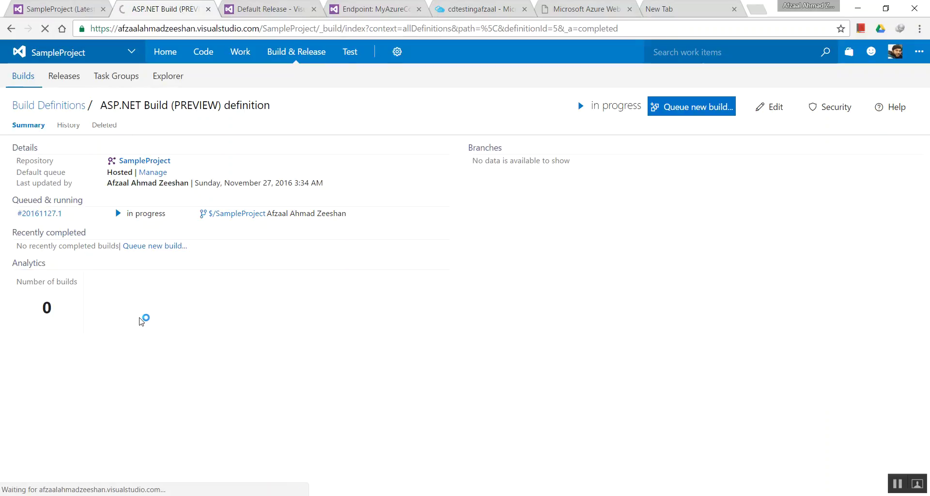
pyautogui.hotkey('ctrl', 'Tab')
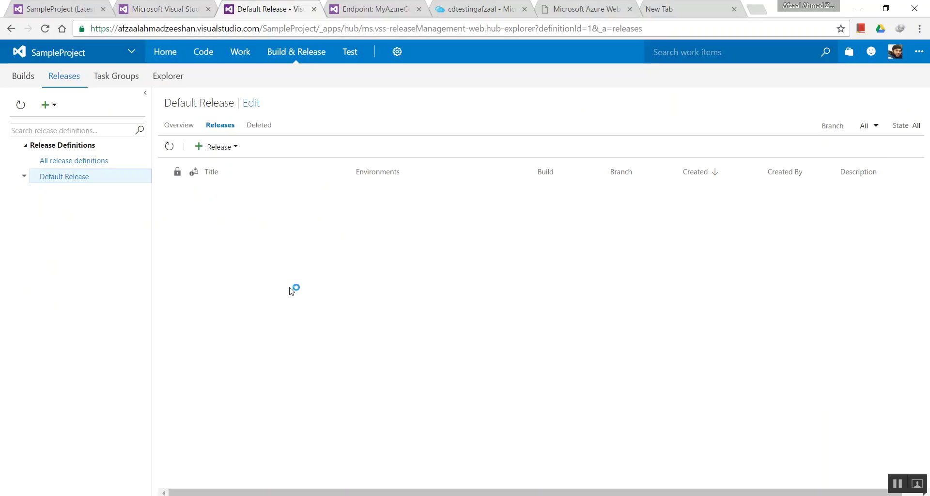
# Confirm the Azure App Service environment has no deployments, then return to build 20161127.1's live log
pyautogui.click(180, 126)
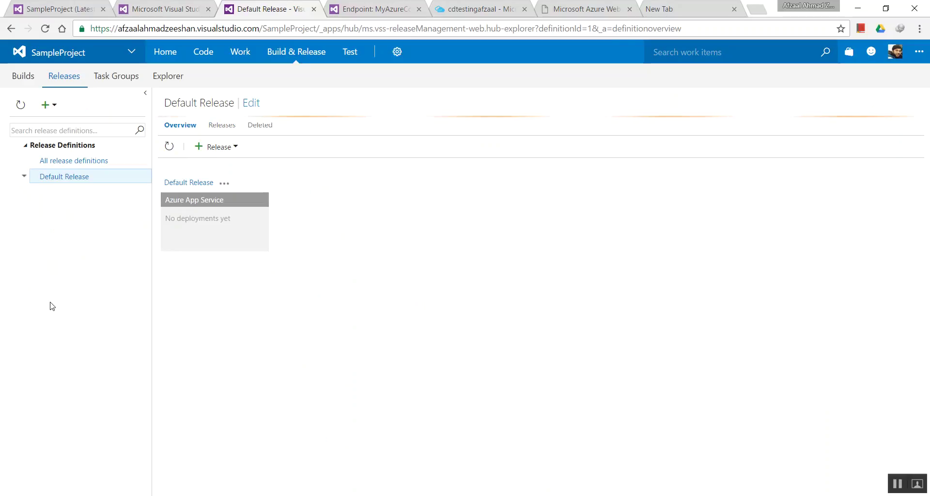
pyautogui.doubleClick(201, 216)
pyautogui.click(374, 248)
pyautogui.click(188, 6)
pyautogui.click(264, 9)
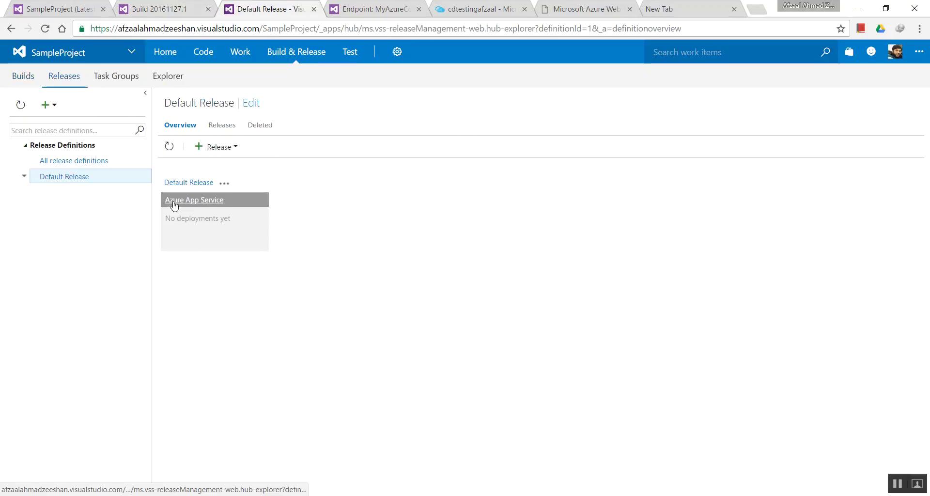
pyautogui.hotkey('ctrl', 'shift', 'Tab')
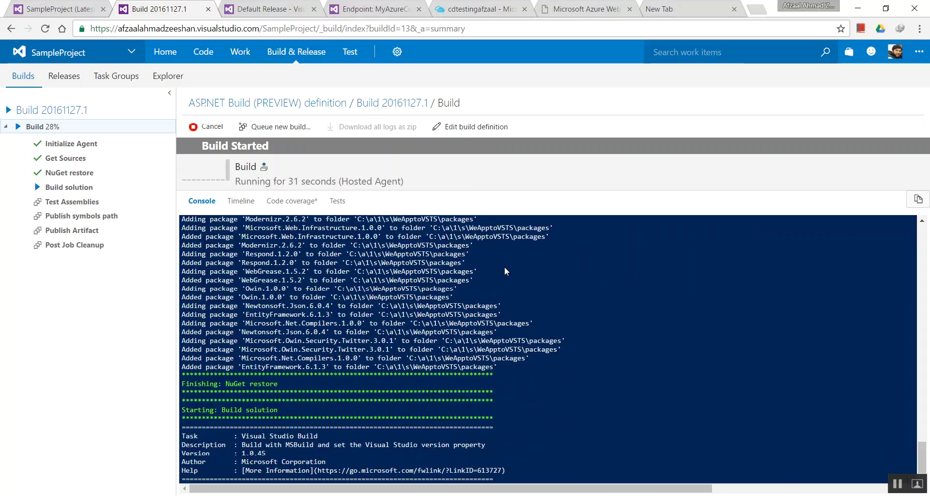
# Watch build 20161127.1 reach Build succeeded and show ASP.NET Build (PREVIEW) passing at 100%
pyautogui.moveTo(266, 264); pyautogui.dragTo(304, 298)
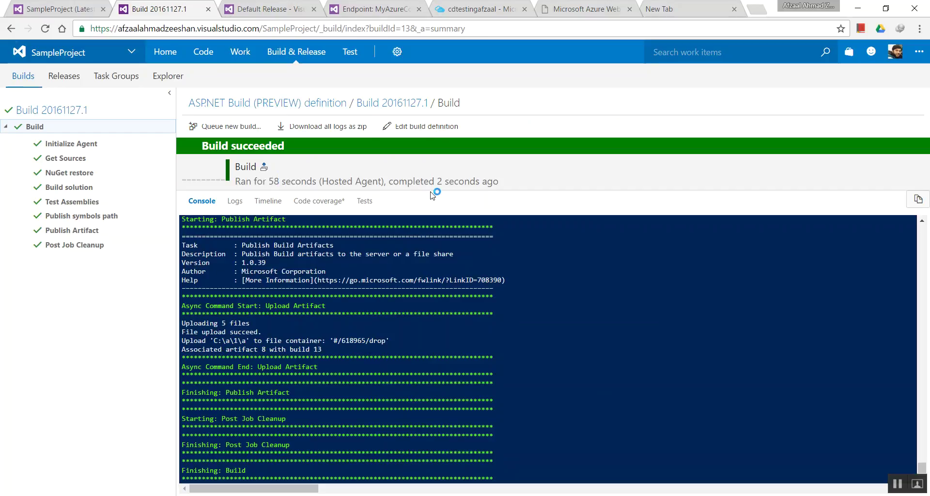
pyautogui.moveTo(440, 182); pyautogui.dragTo(497, 182)
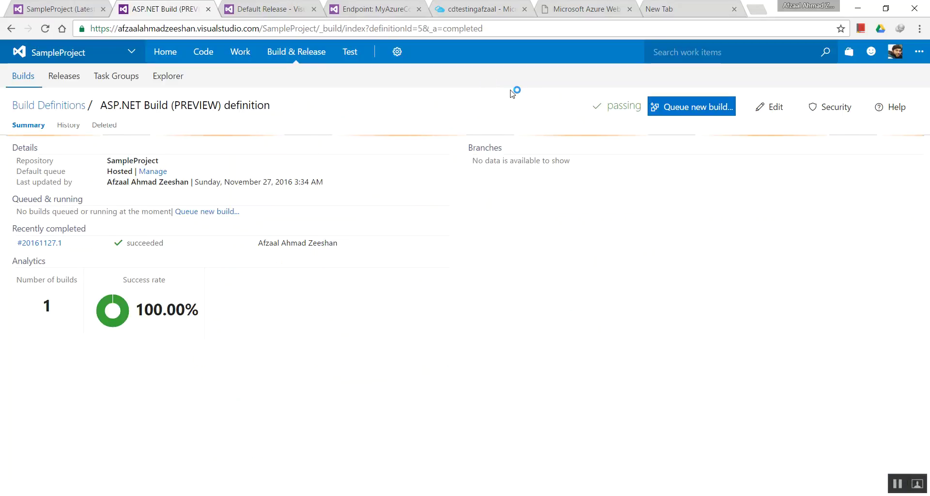
# Review build 20161127.1's artifacts and summary, then bring up the Default Release overview
pyautogui.click(39, 243)
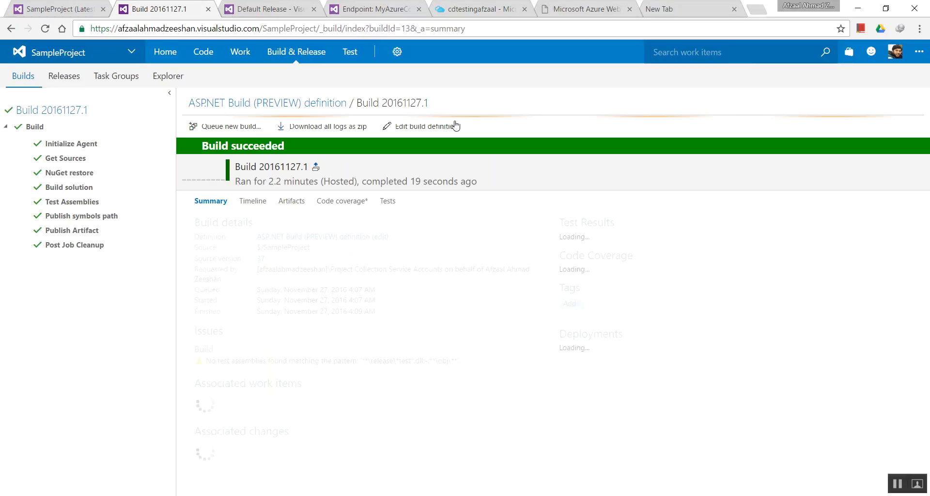
pyautogui.click(292, 201)
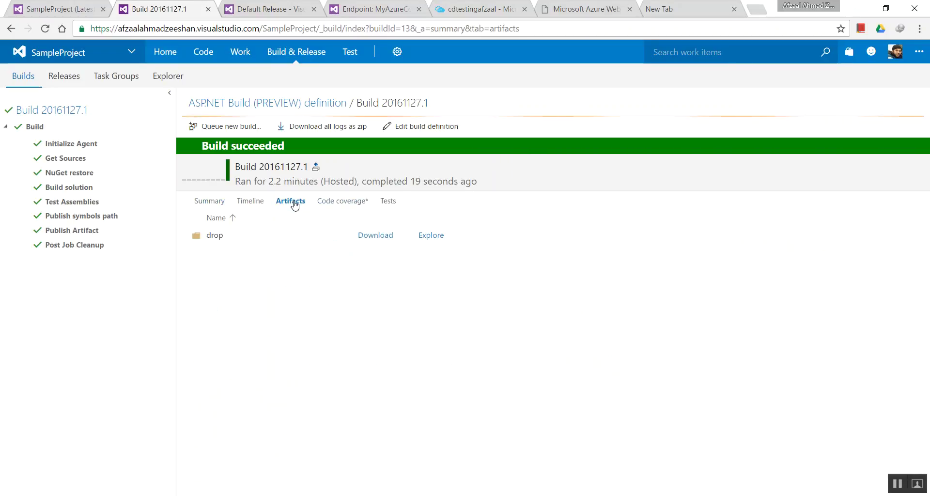
pyautogui.click(209, 201)
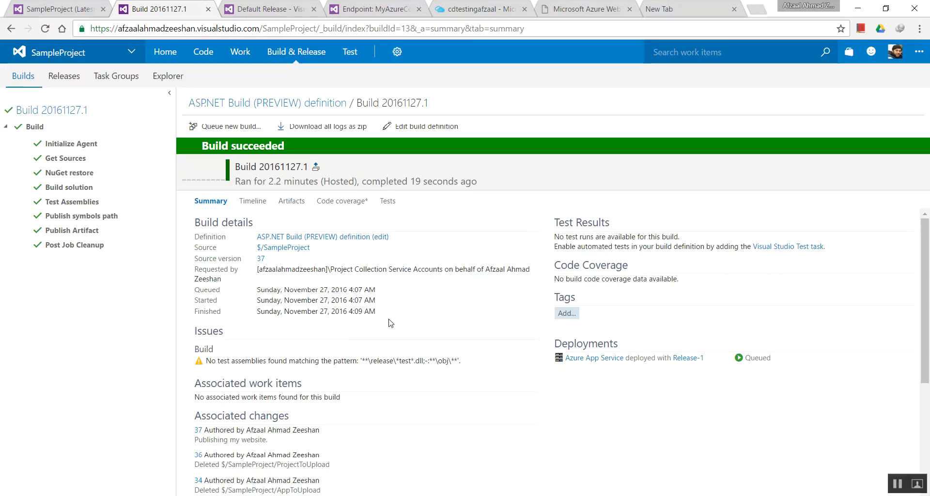
pyautogui.scroll(-4, 391, 322)
pyautogui.scroll(4, 392, 322)
pyautogui.click(287, 5)
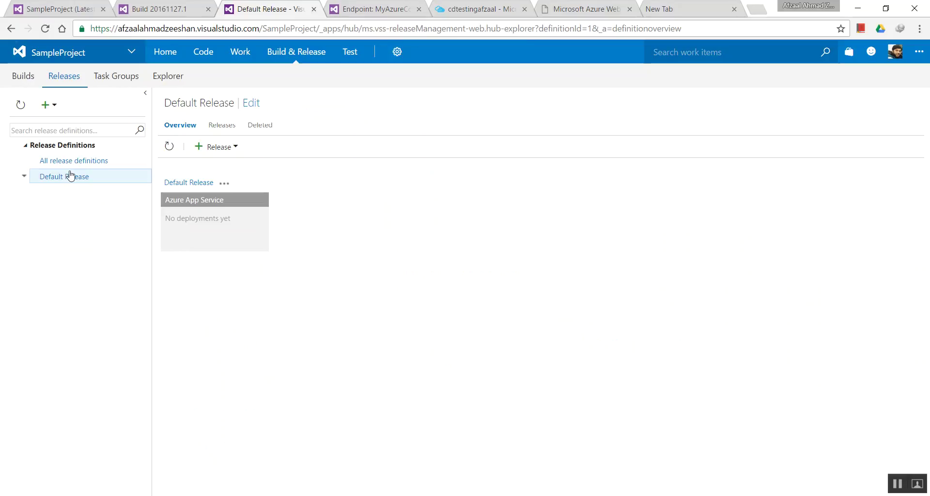
# Browse all release definitions and the Releases list containing Release-1
pyautogui.click(68, 77)
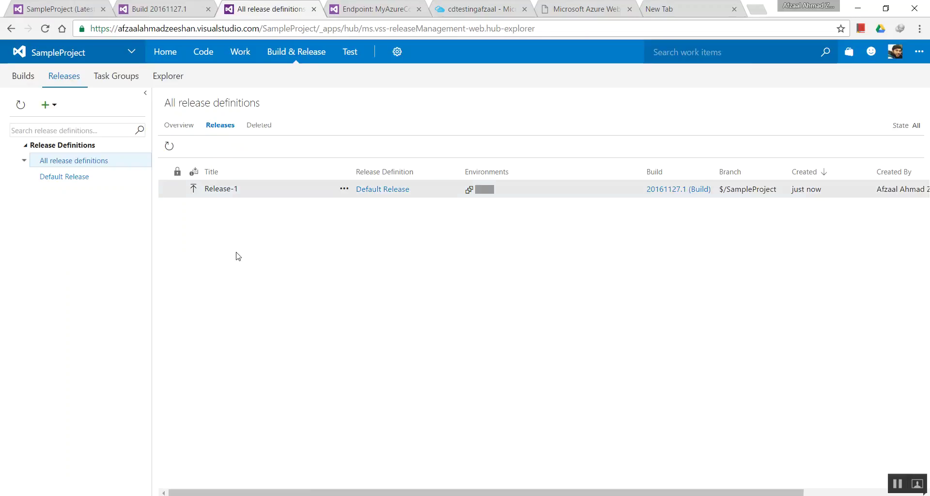
pyautogui.click(193, 125)
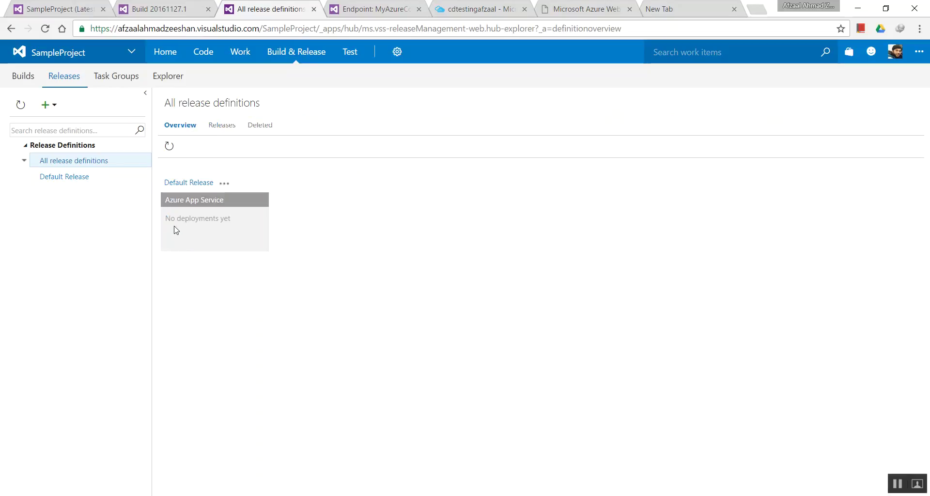
pyautogui.click(222, 125)
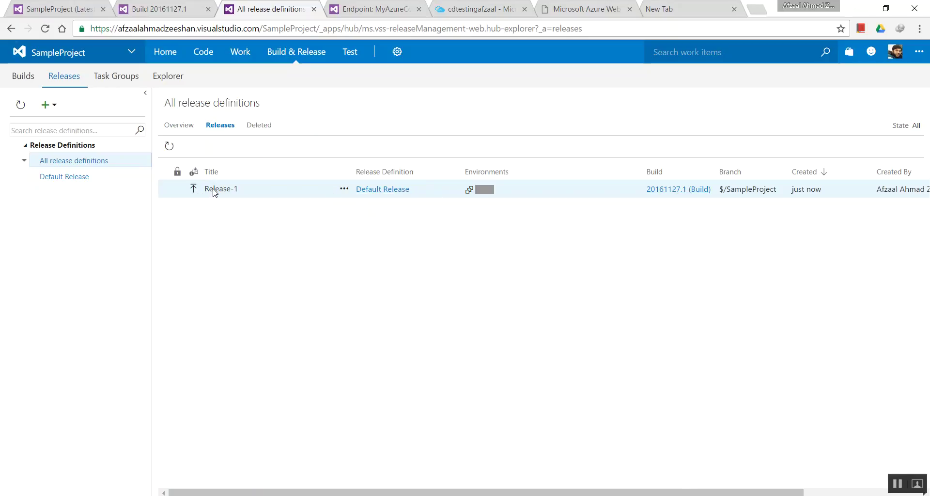
pyautogui.click(669, 192)
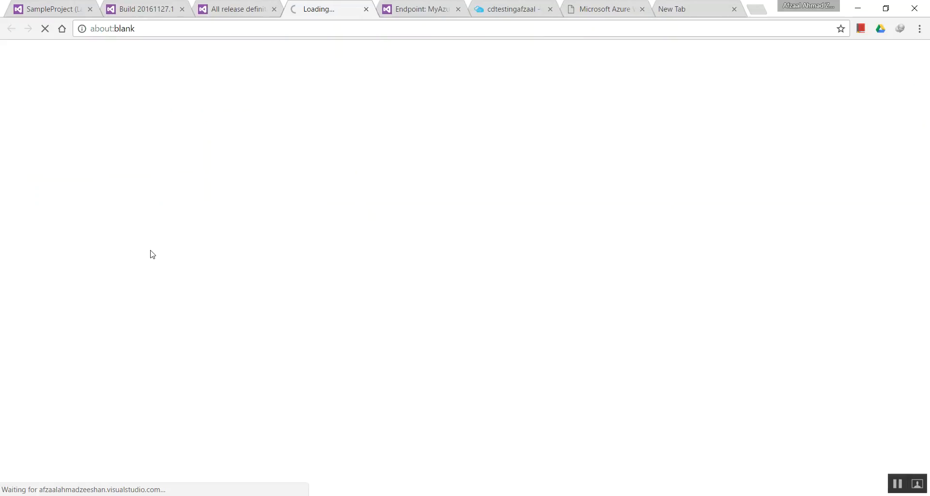
pyautogui.click(247, 9)
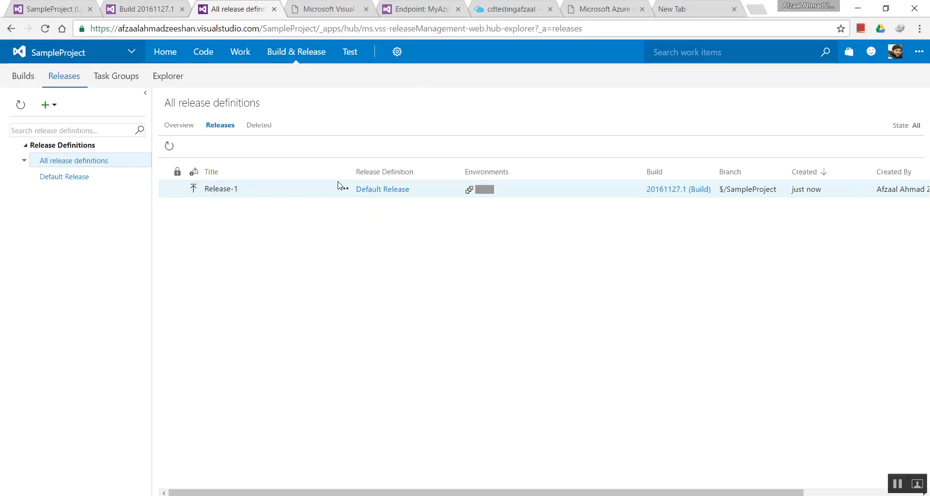
pyautogui.click(382, 190)
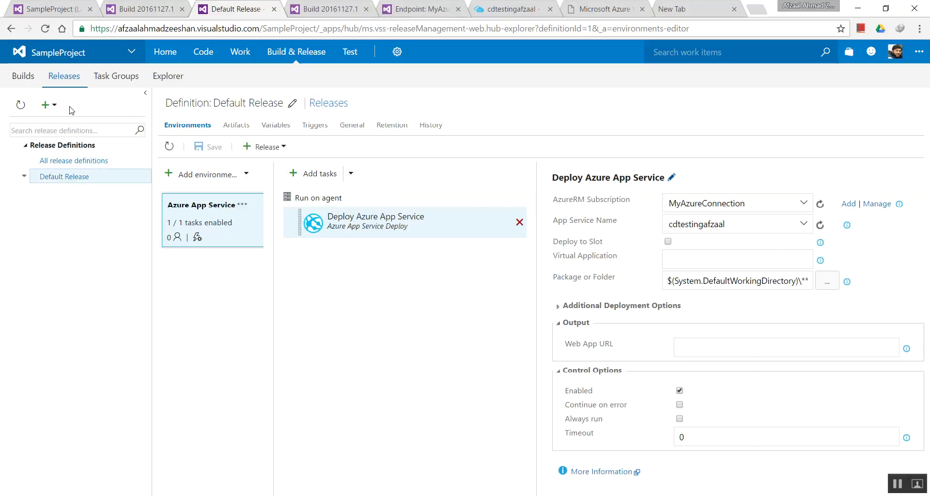
pyautogui.click(11, 28)
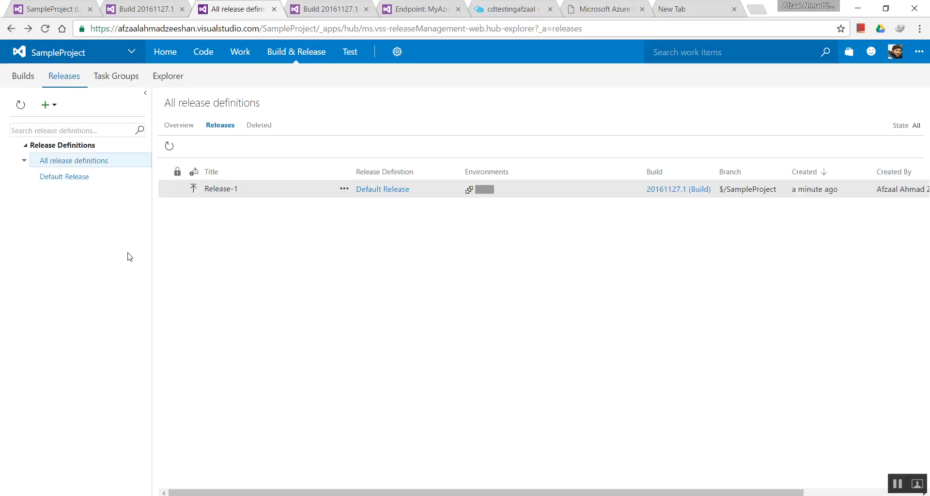
# View Release-1's summary showing Azure App Service not yet deployed, then return to the build summary
pyautogui.click(225, 195)
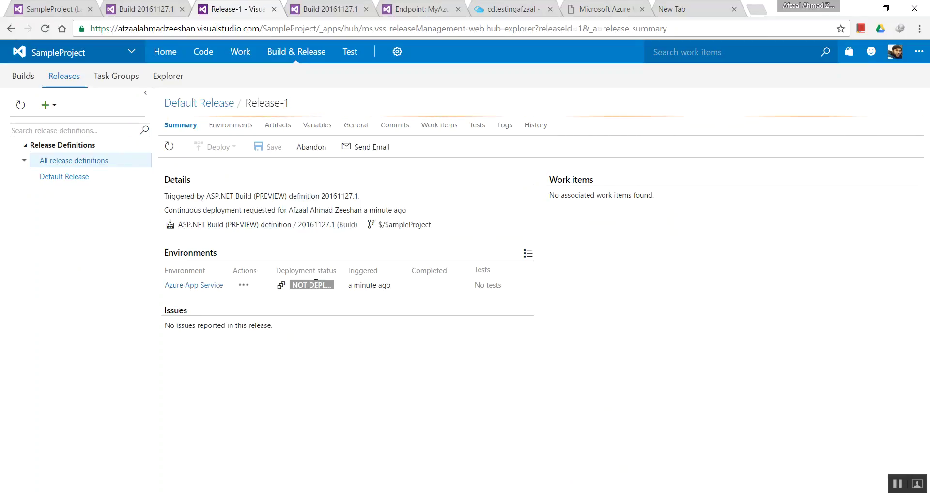
pyautogui.moveTo(312, 288)
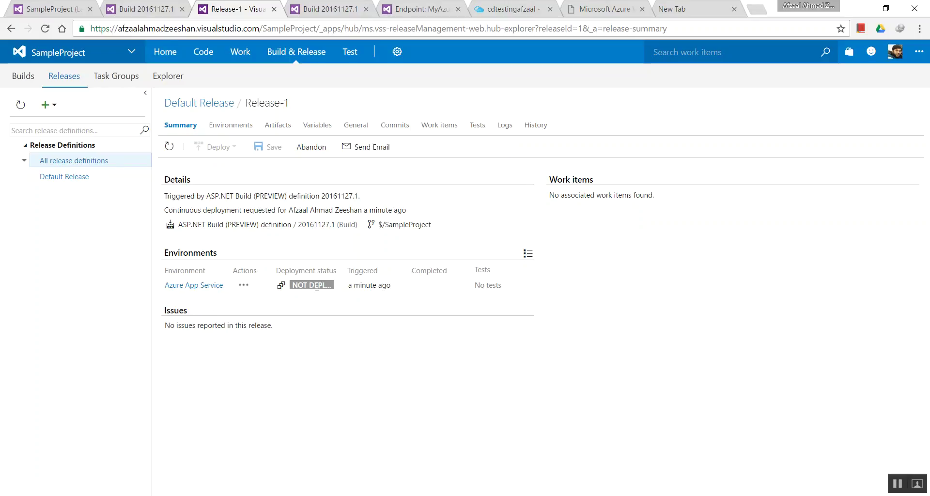
pyautogui.click(331, 7)
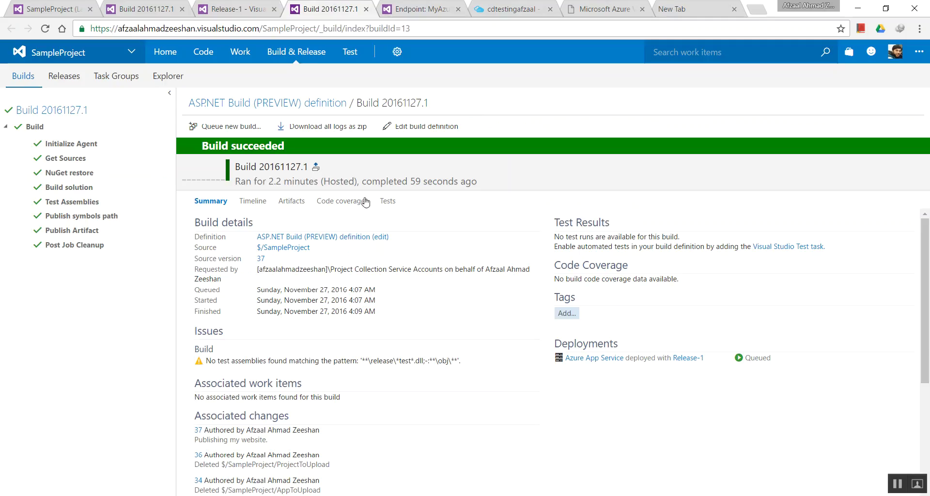
# Compare Release-1's status in the Default Release releases list against the build summary
pyautogui.scroll(-3, 435, 279)
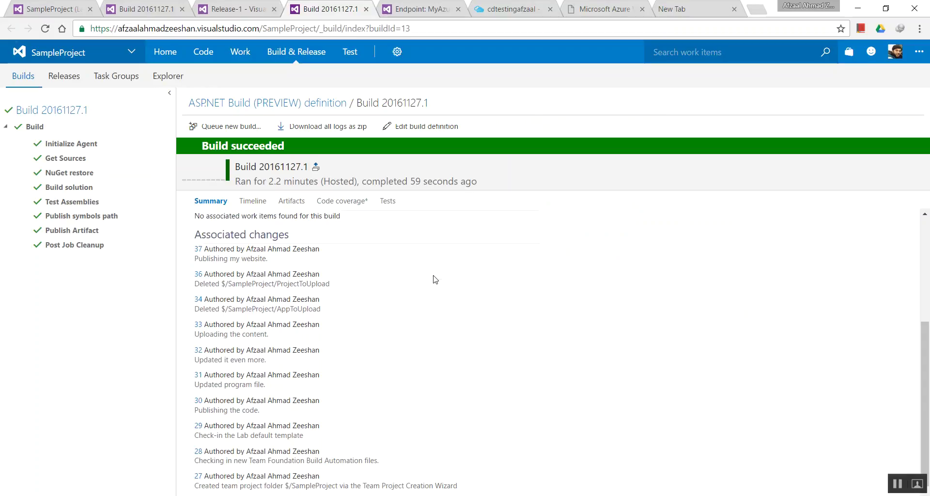
pyautogui.scroll(3, 436, 332)
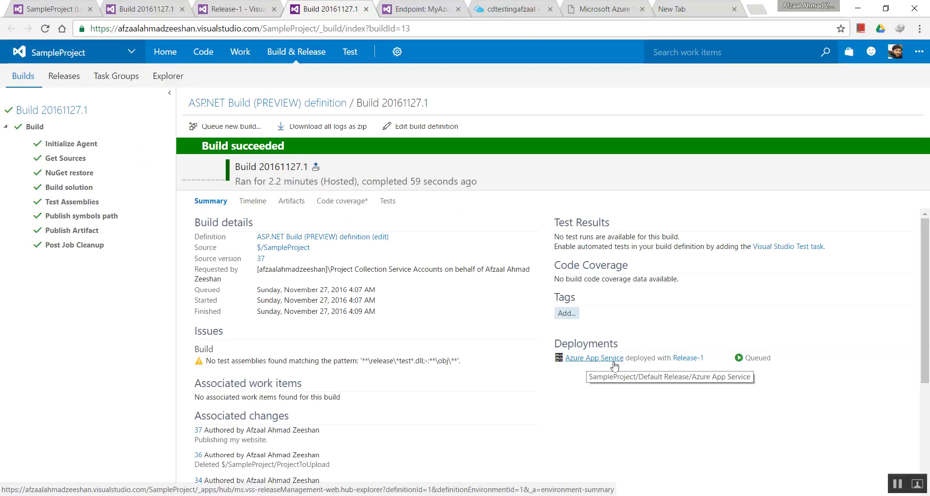
pyautogui.doubleClick(569, 342)
pyautogui.click(638, 342)
pyautogui.click(266, 5)
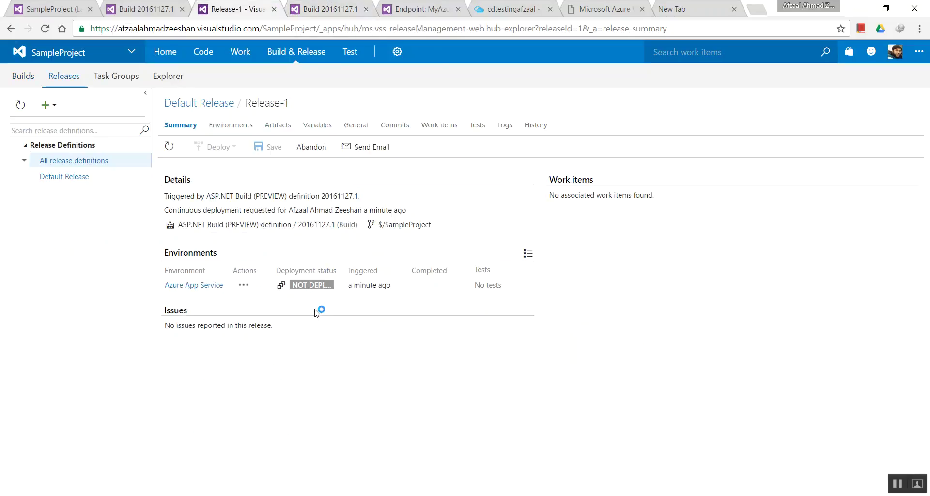
pyautogui.click(191, 104)
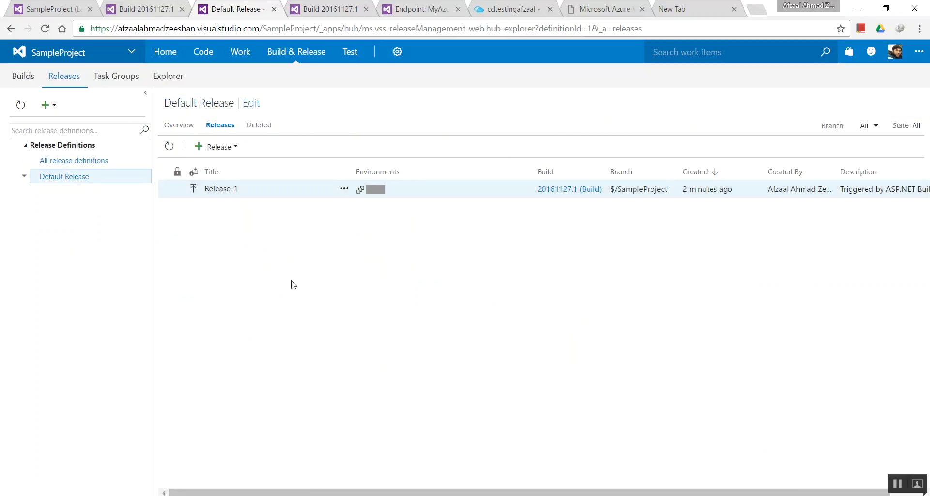
pyautogui.moveTo(379, 198)
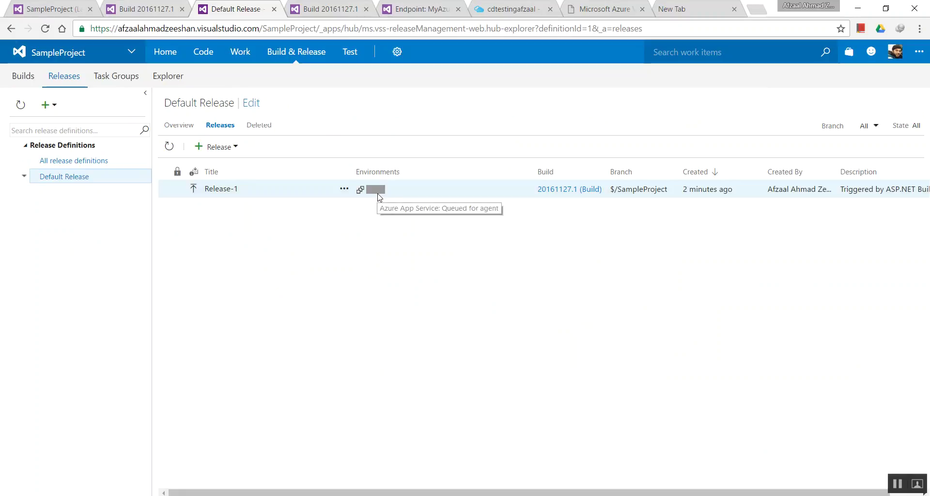
pyautogui.click(144, 7)
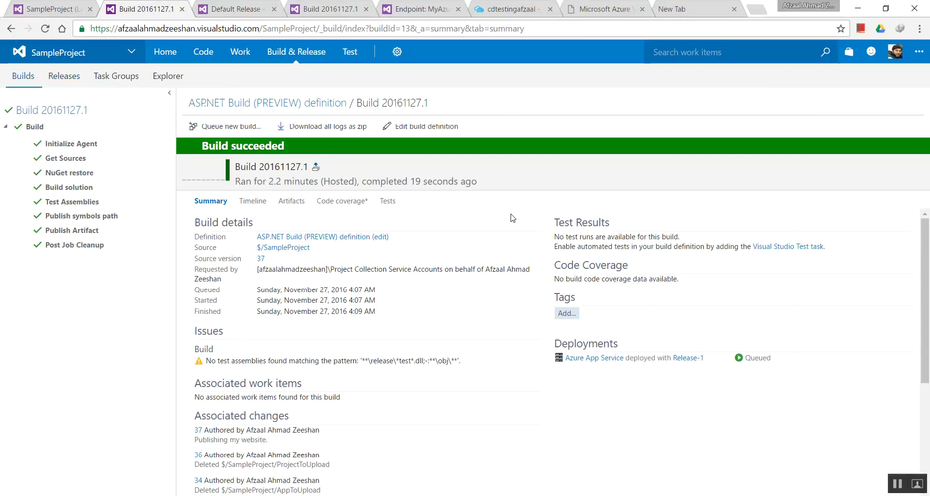
pyautogui.click(245, 7)
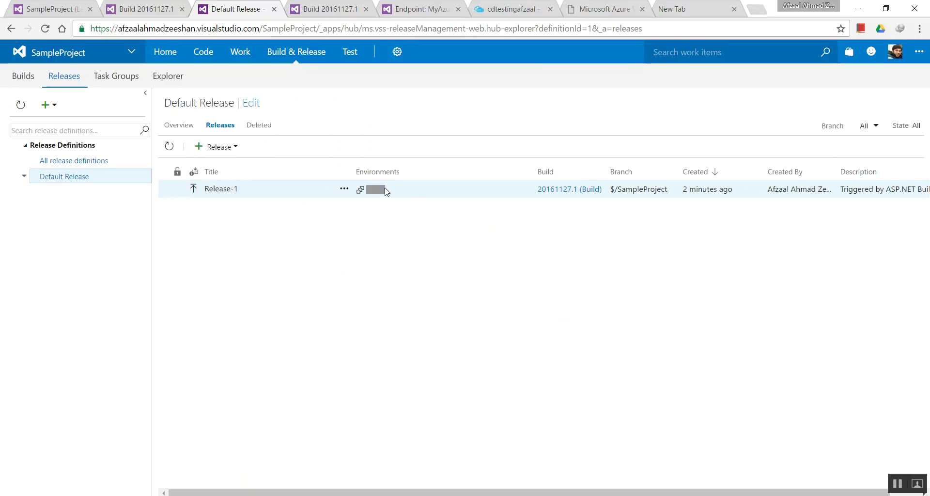
pyautogui.moveTo(387, 192)
pyautogui.click(175, 5)
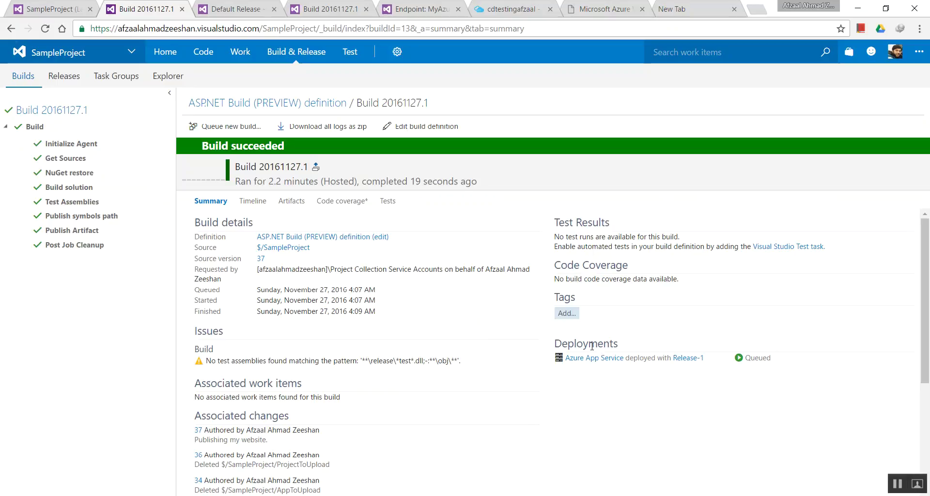
# Follow the build's Azure App Service deployment to Release-1 and recheck Default Release until it shows deploying
pyautogui.moveTo(556, 344); pyautogui.dragTo(640, 344)
pyautogui.click(639, 343)
pyautogui.click(598, 362)
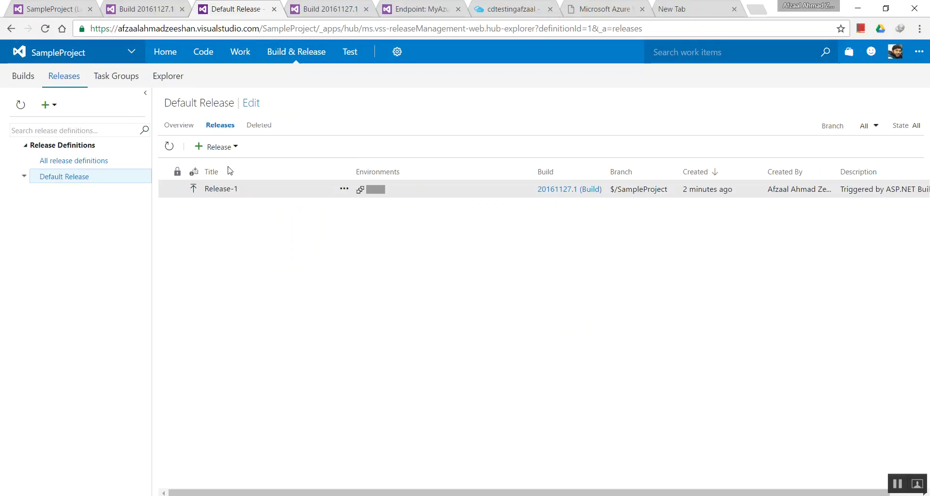
pyautogui.click(180, 127)
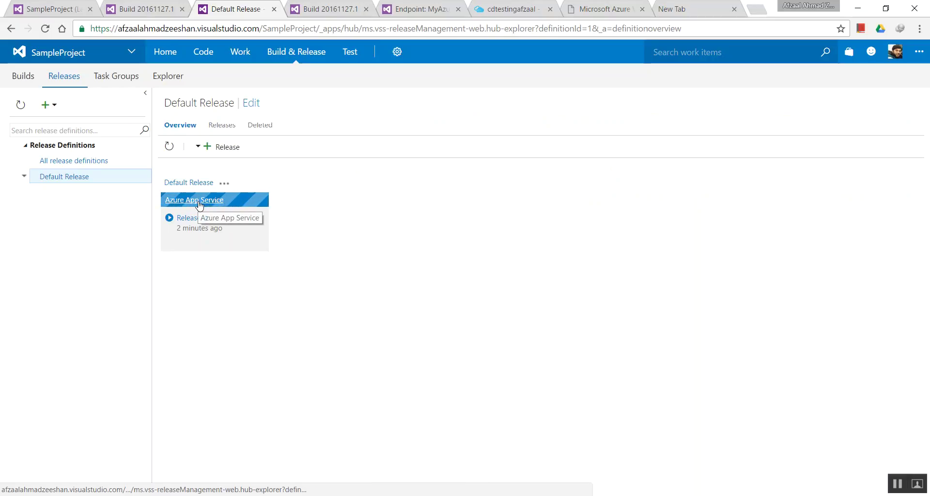
pyautogui.hotkey('ctrl', 'shift', 'Tab')
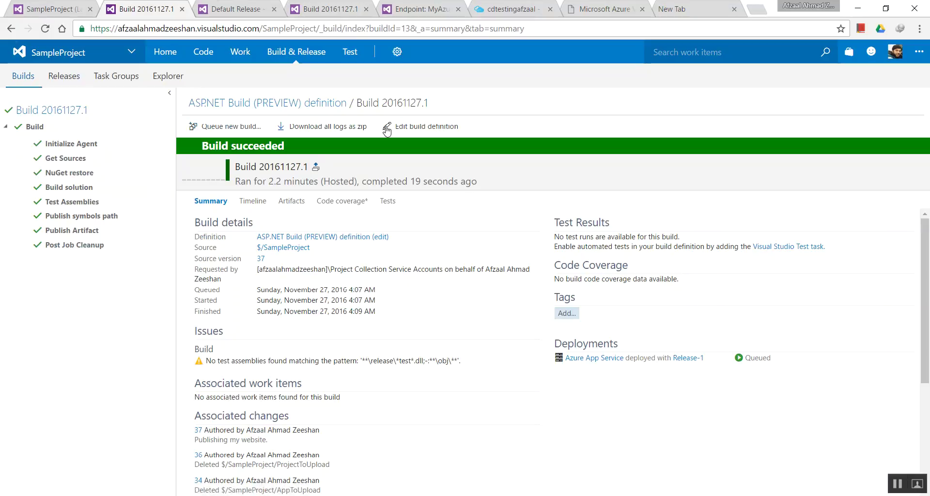
pyautogui.click(218, 4)
pyautogui.click(217, 128)
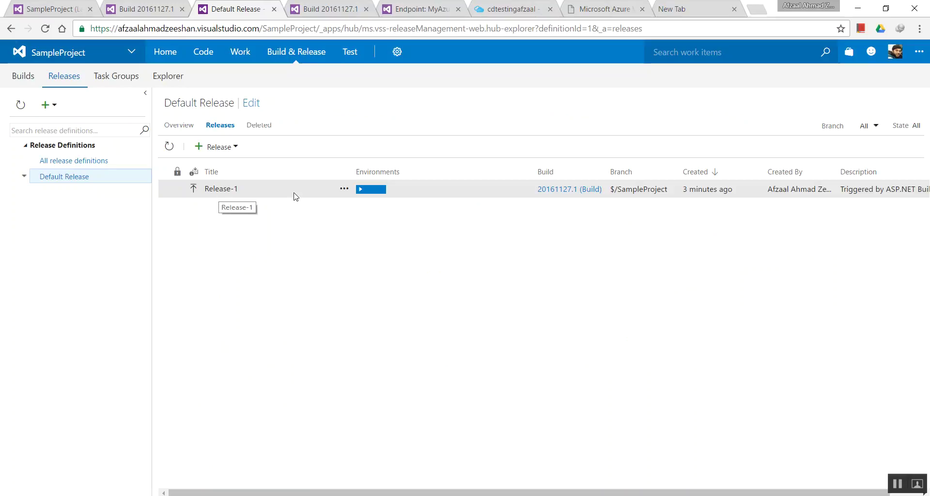
# Refresh Default Release's overview and releases list, where Release-1 is still in progress
pyautogui.moveTo(377, 192)
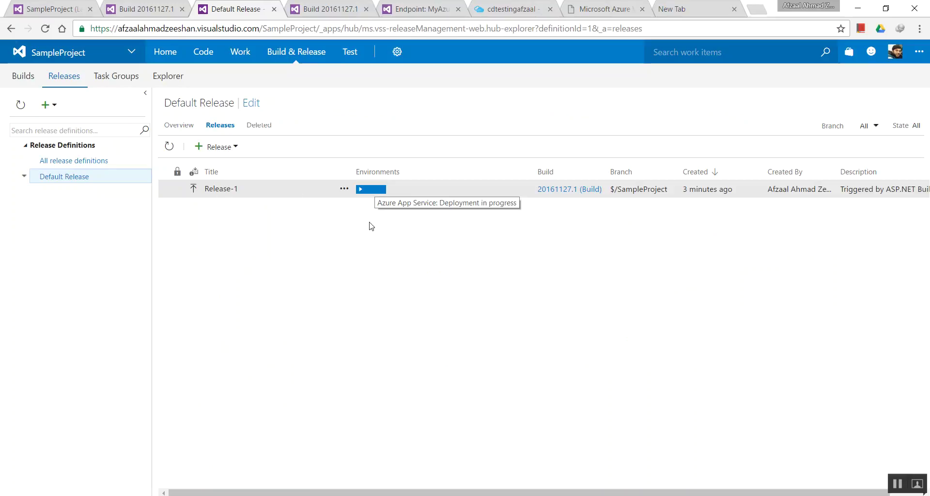
pyautogui.click(178, 127)
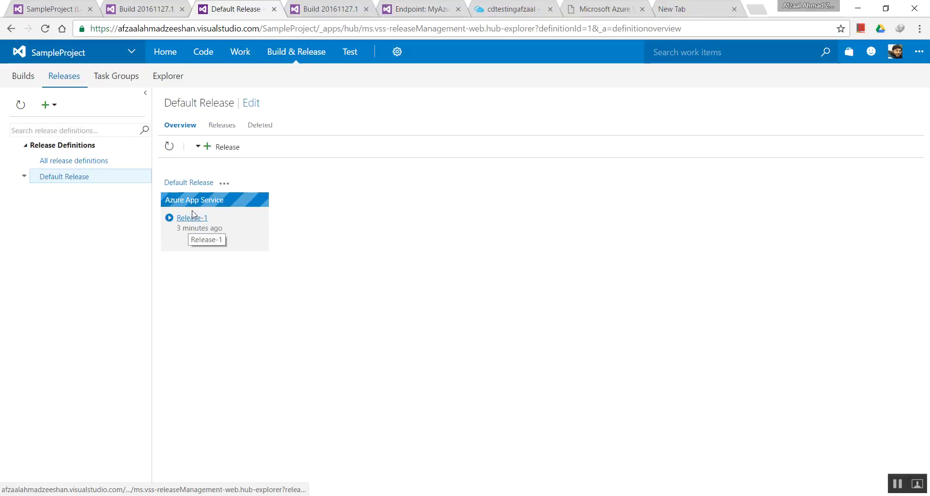
pyautogui.click(213, 128)
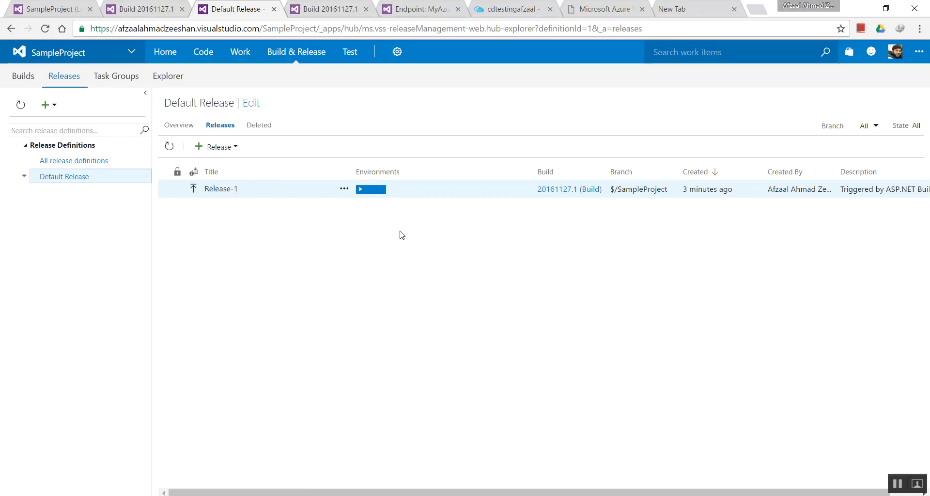
# Check the build summary's completion time and queued Release-1, then return to the releases list
pyautogui.click(169, 7)
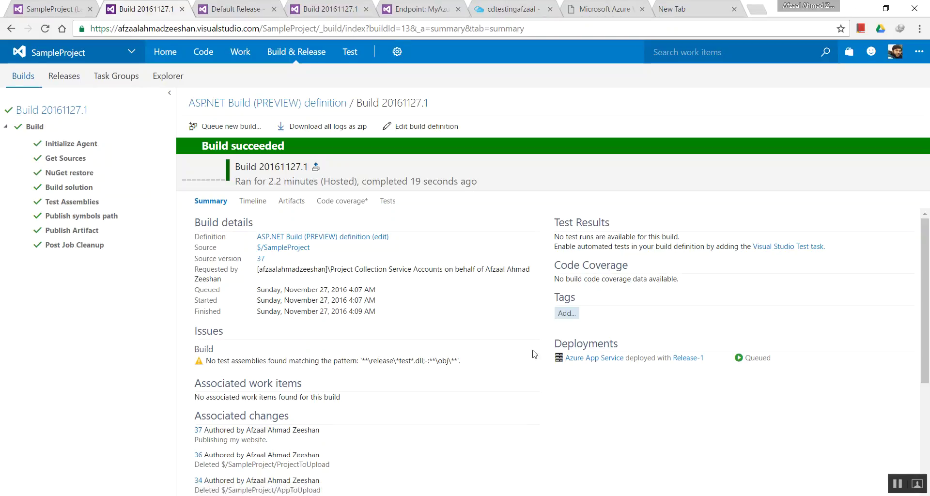
pyautogui.moveTo(203, 145); pyautogui.dragTo(348, 146)
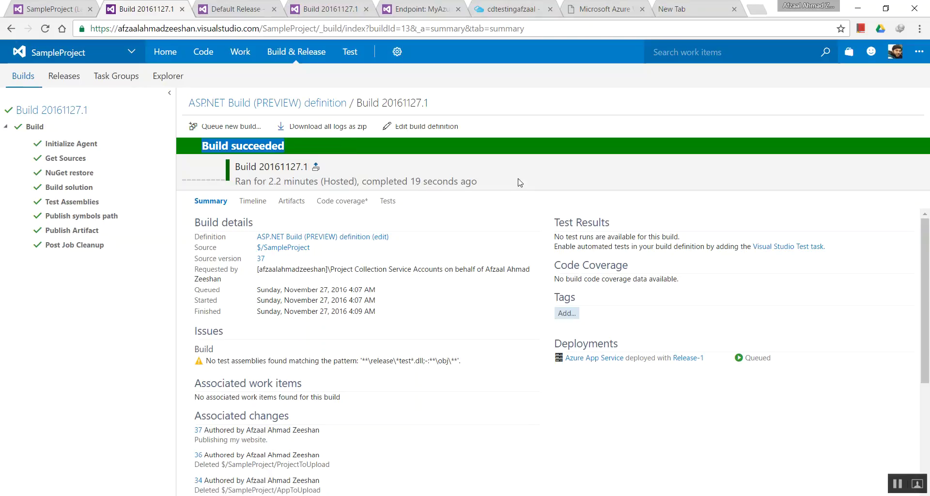
pyautogui.click(473, 180)
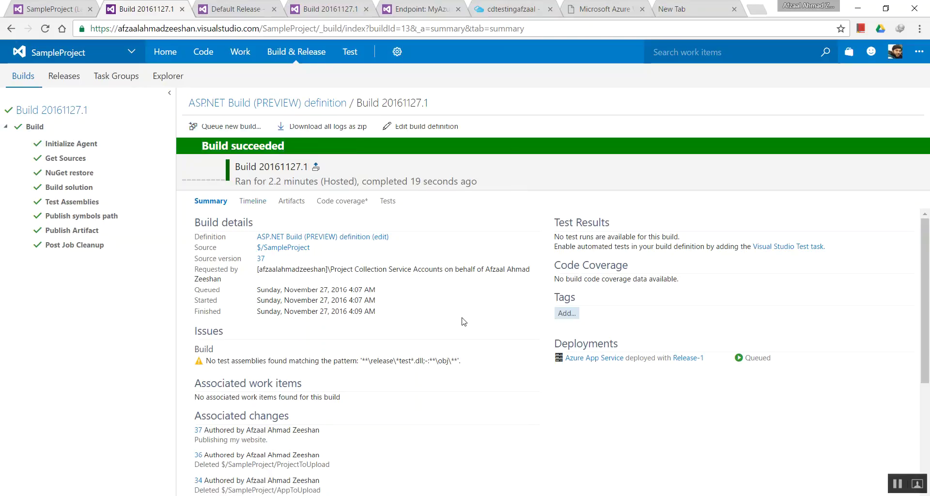
pyautogui.moveTo(415, 187); pyautogui.dragTo(480, 184)
pyautogui.click(503, 338)
pyautogui.click(257, 5)
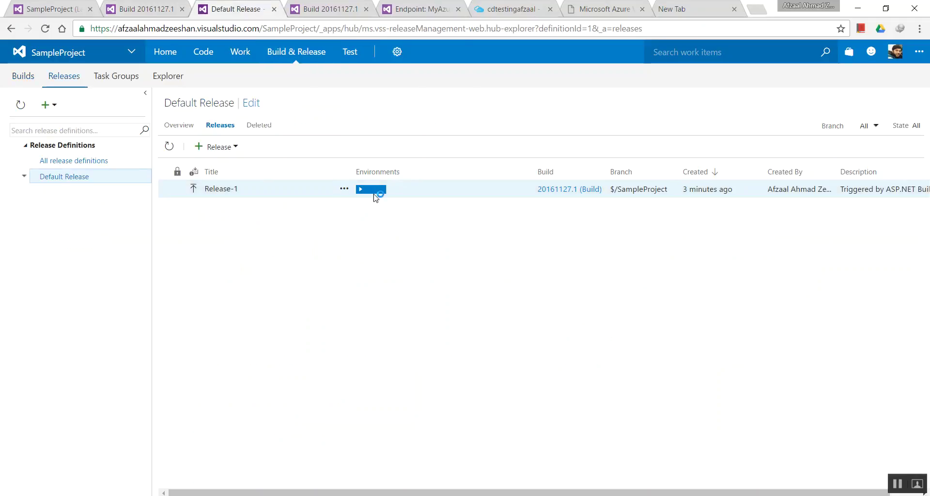
pyautogui.hotkey('ctrl', 'shift', 'Tab')
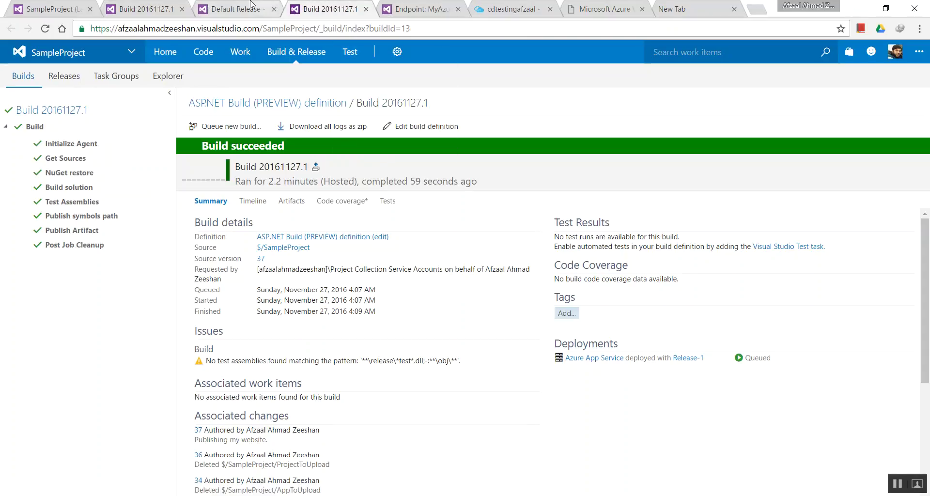
pyautogui.click(240, 4)
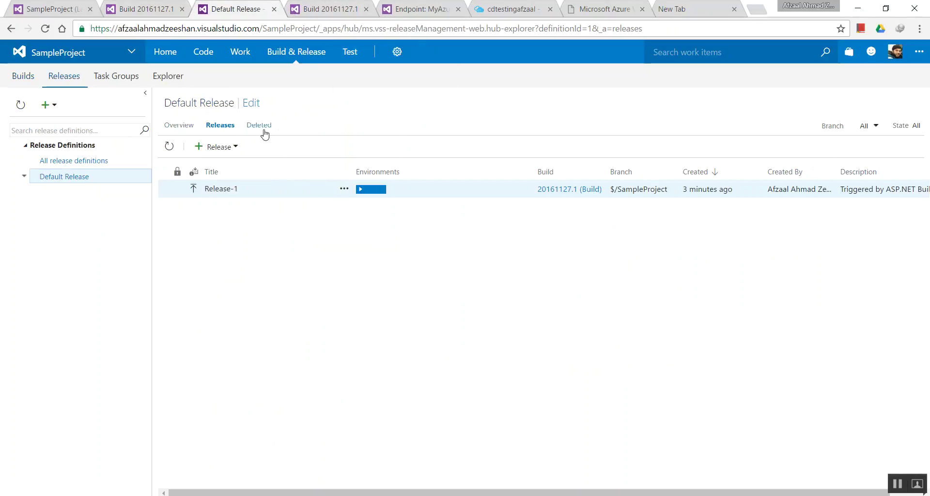
# Open the Releases hub in a new tab and show the Default Release overview
pyautogui.rightClick(79, 79)
pyautogui.click(116, 85)
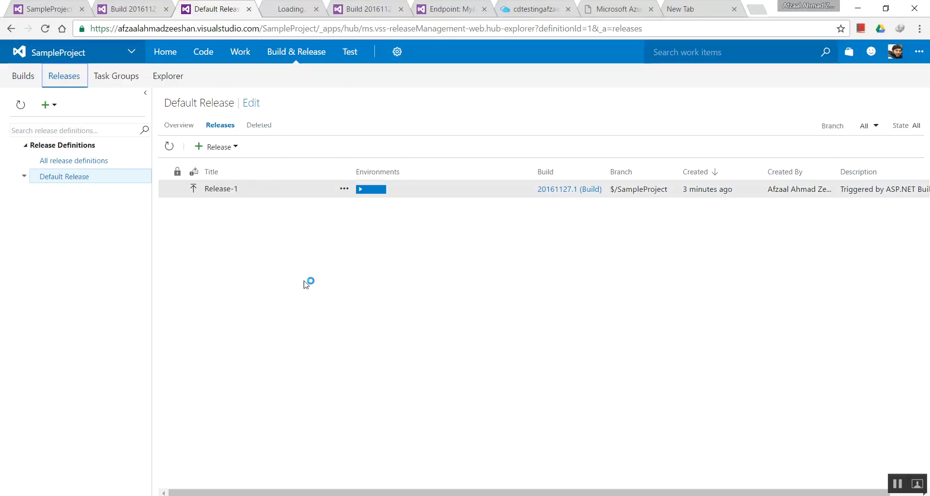
pyautogui.click(291, 9)
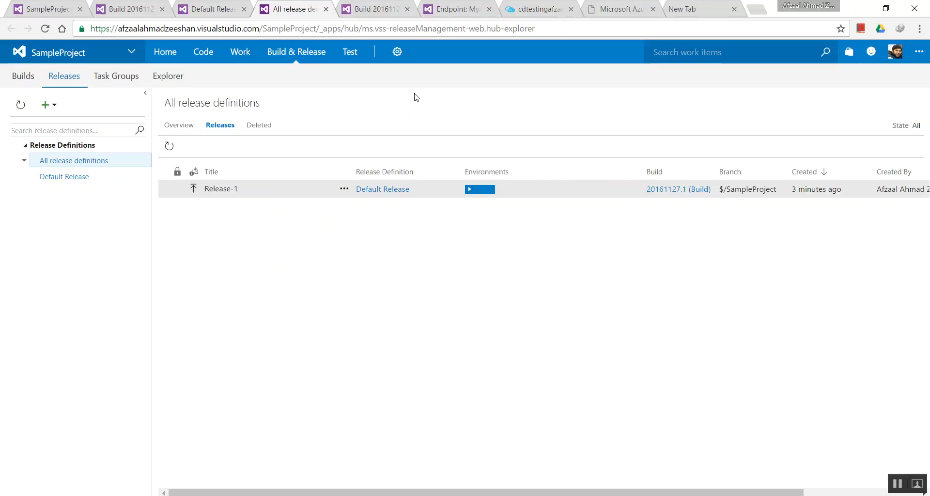
pyautogui.click(62, 160)
pyautogui.click(64, 178)
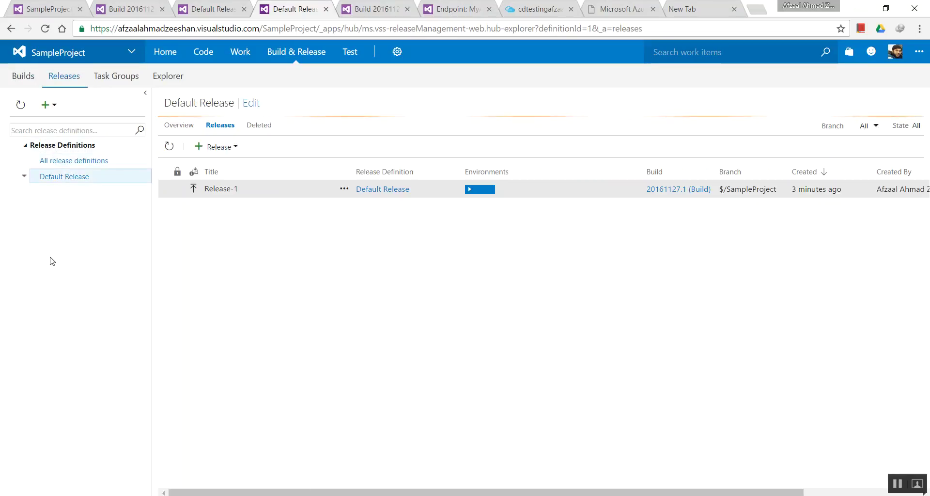
pyautogui.click(181, 126)
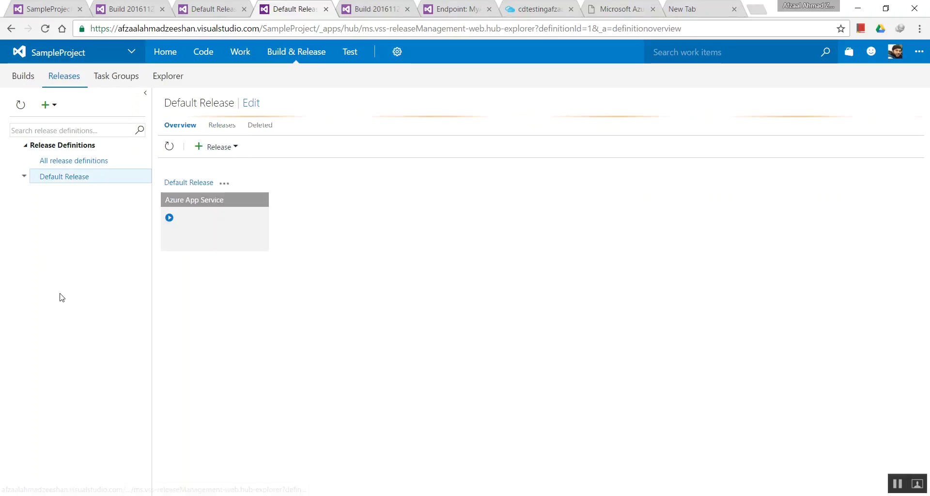
# Edit Default Release and review its Variables, Triggers and General settings
pyautogui.click(251, 103)
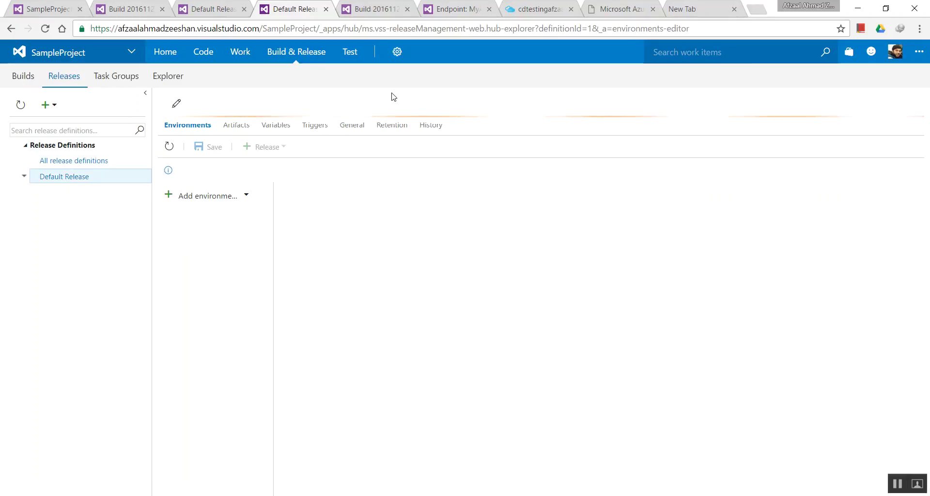
pyautogui.click(275, 130)
pyautogui.click(315, 130)
pyautogui.click(348, 130)
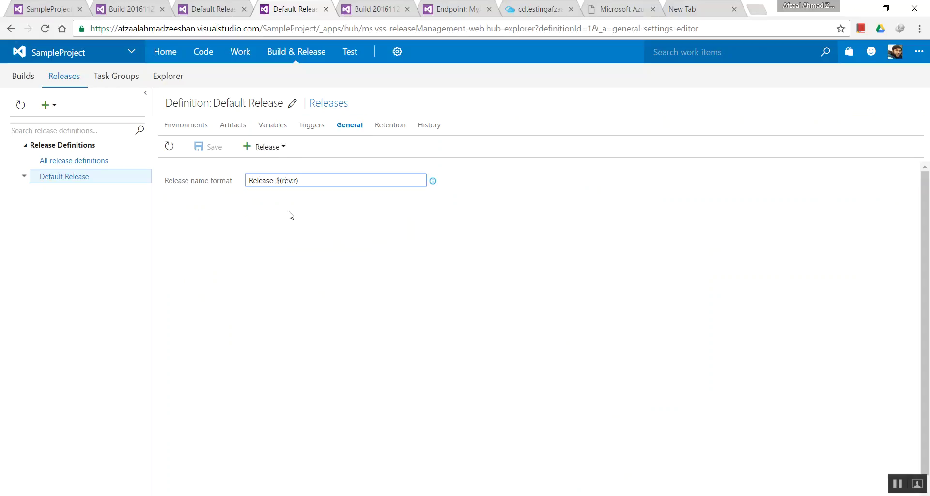
pyautogui.click(194, 5)
pyautogui.click(150, 5)
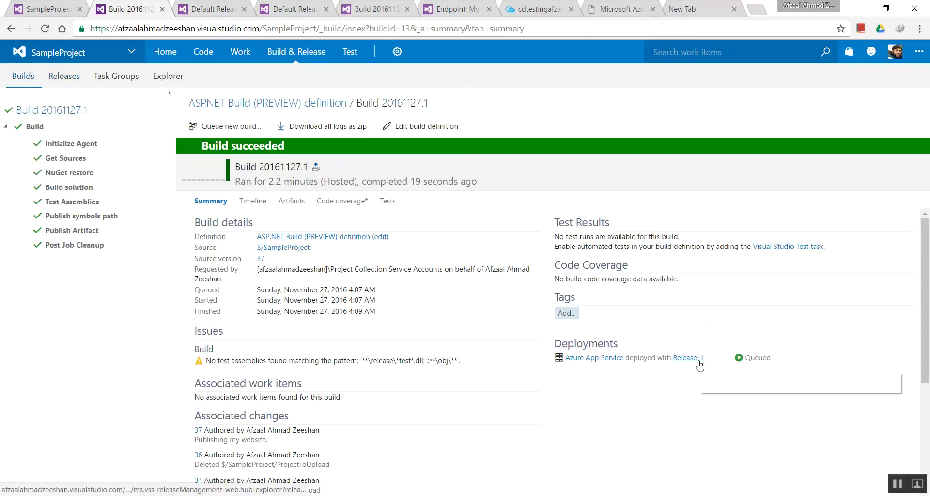
# Inspect the Release-$(rev:r) name format, then close the definition settings tab
pyautogui.click(320, 7)
pyautogui.moveTo(249, 183); pyautogui.dragTo(311, 180)
pyautogui.click(311, 179)
pyautogui.click(209, 6)
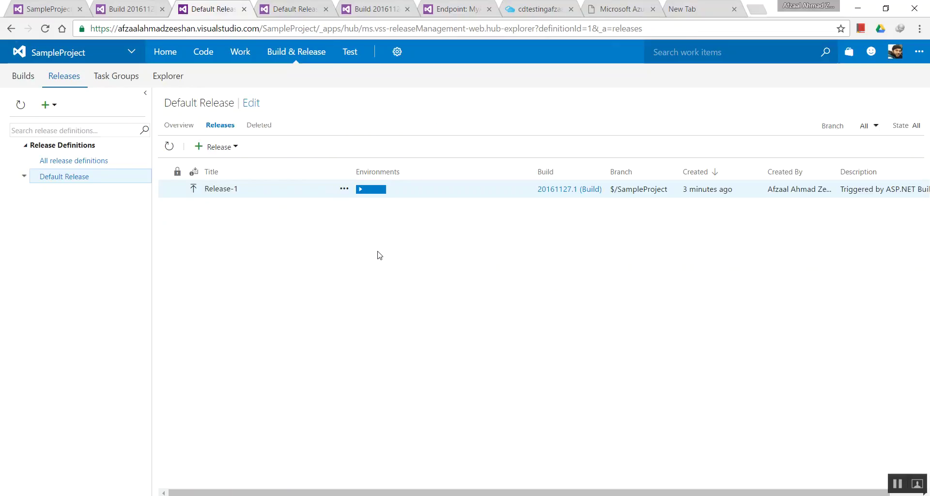
pyautogui.click(294, 7)
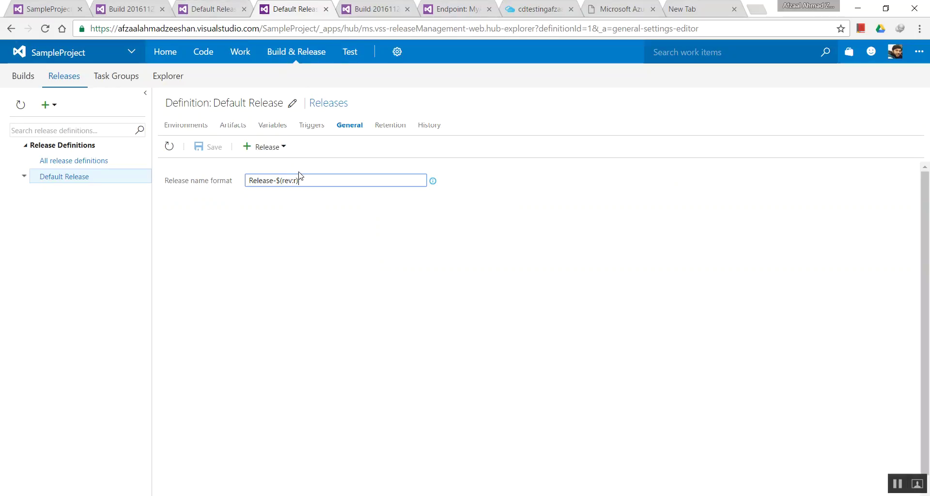
pyautogui.moveTo(301, 179); pyautogui.dragTo(284, 165)
pyautogui.click(333, 184)
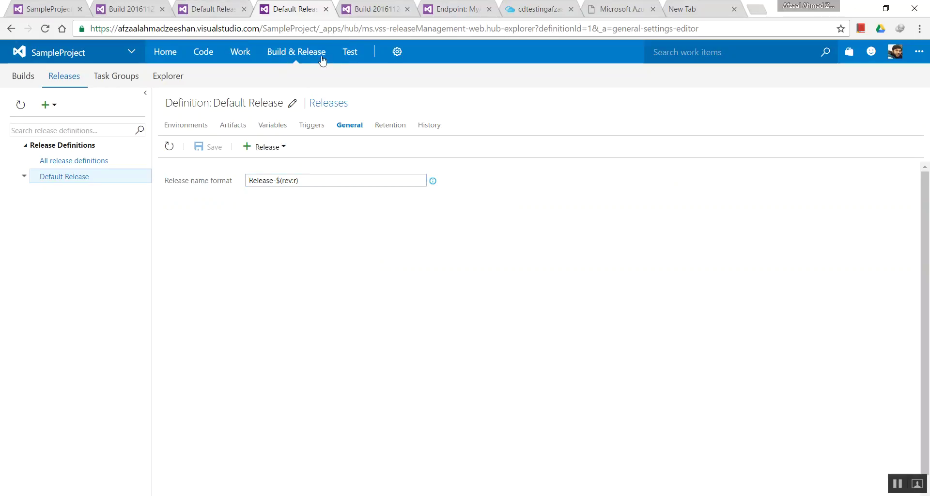
pyautogui.moveTo(350, 52)
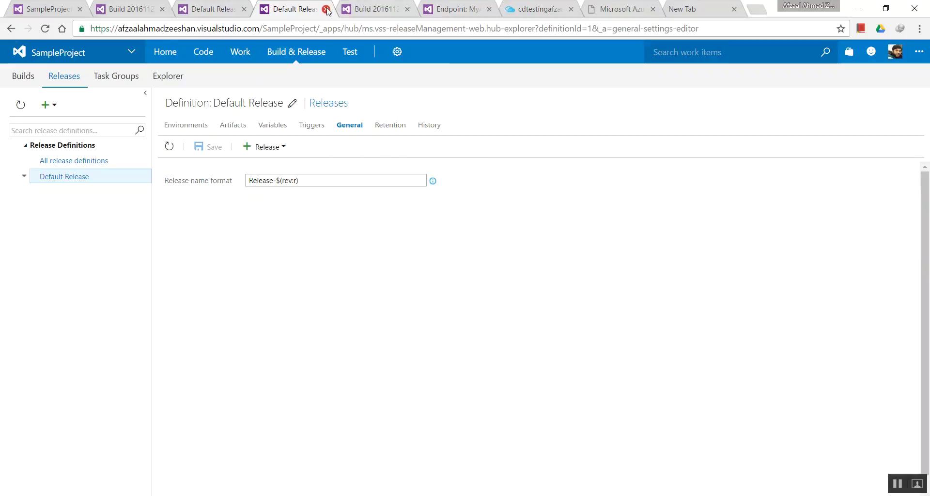
pyautogui.click(327, 9)
# Review the build summary and Build step log, reload the Releases hub, and close the duplicate build tab
pyautogui.click(213, 9)
pyautogui.click(141, 9)
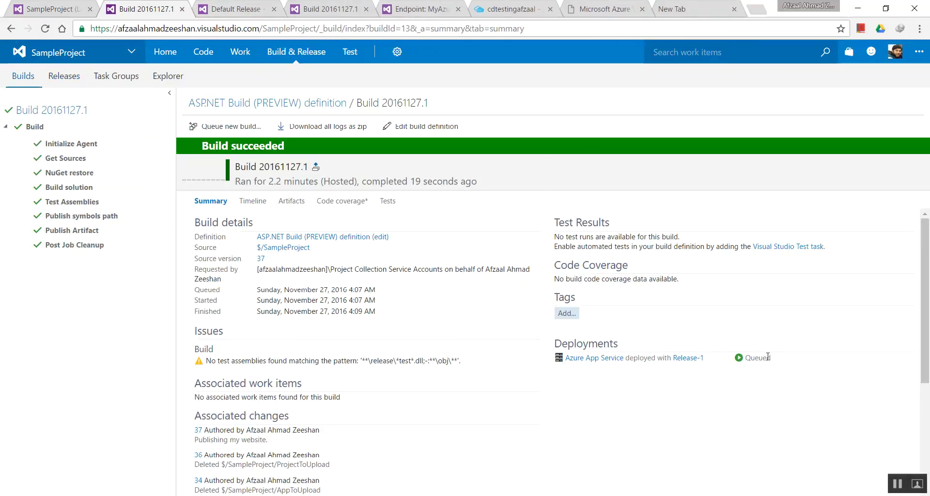
pyautogui.click(25, 127)
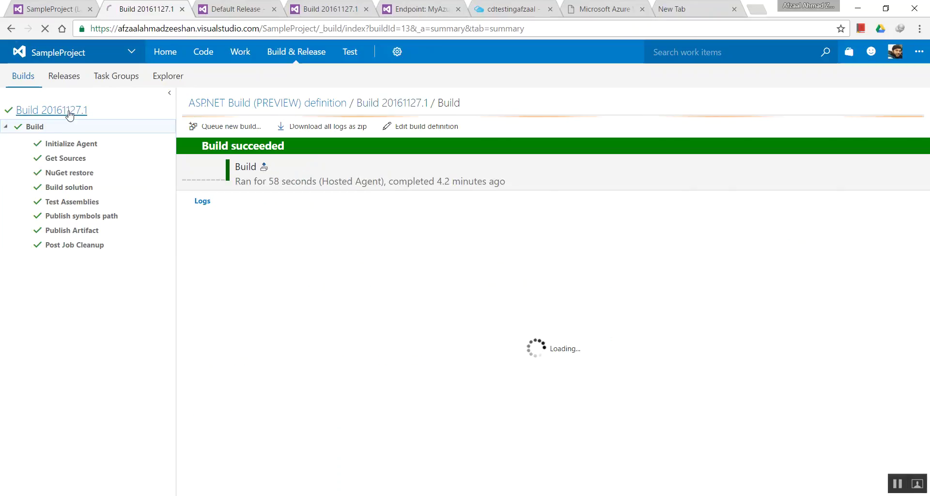
pyautogui.click(66, 110)
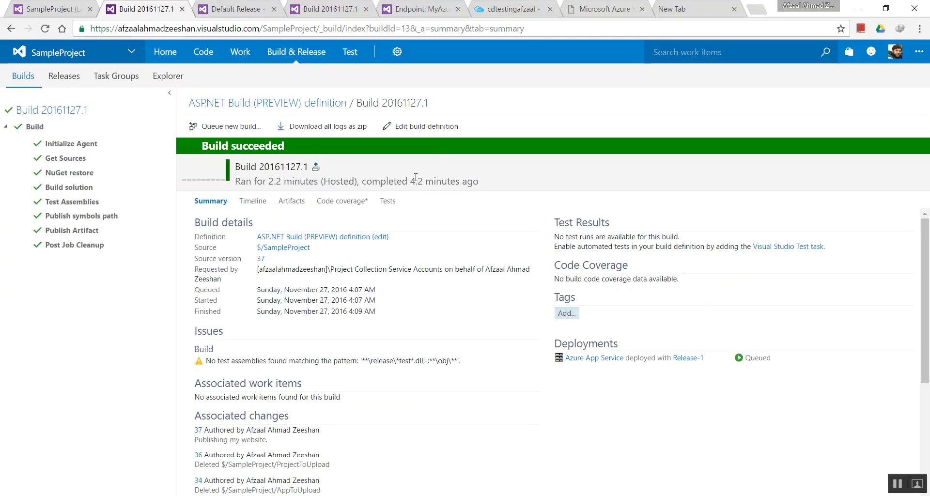
pyautogui.click(234, 5)
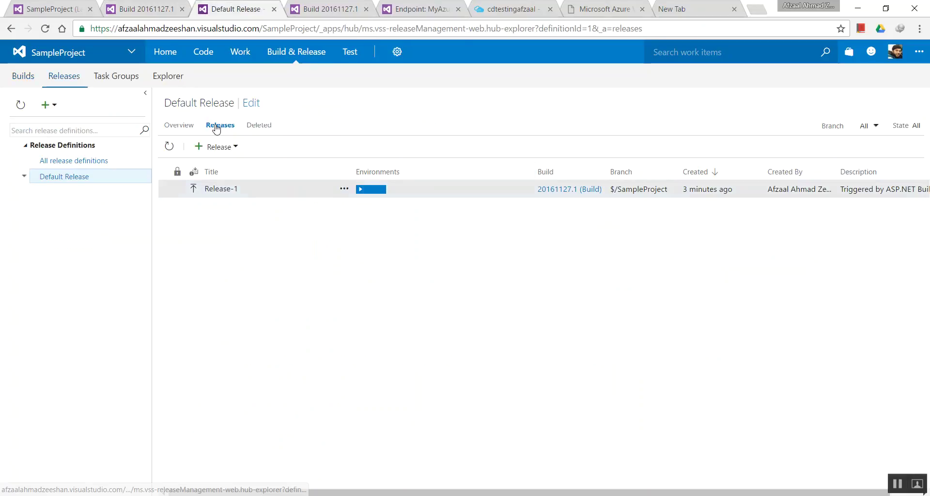
pyautogui.click(61, 88)
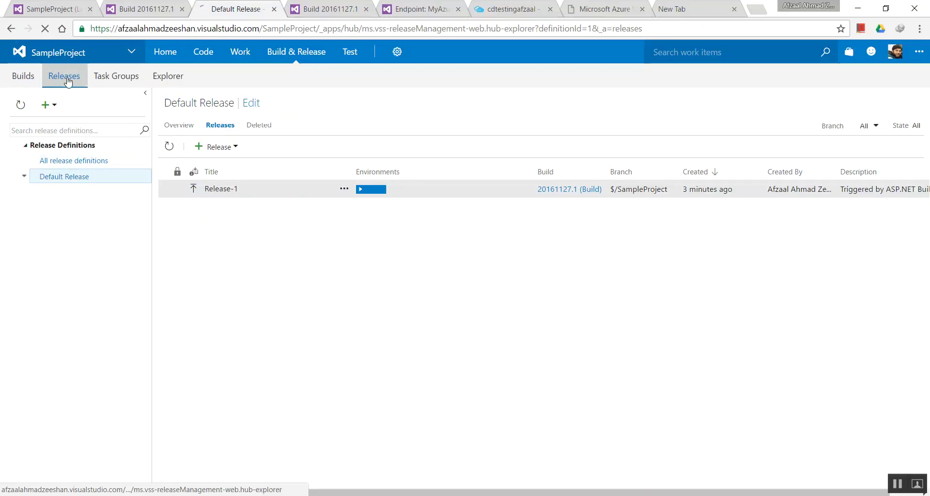
pyautogui.click(328, 9)
pyautogui.click(366, 9)
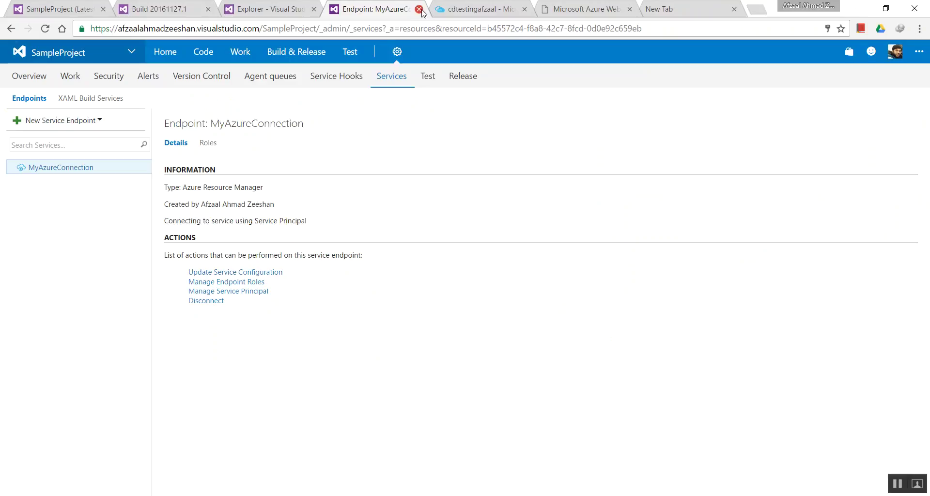
# Close the empty New Tab and the MyAzureConnection endpoint tab
pyautogui.click(601, 6)
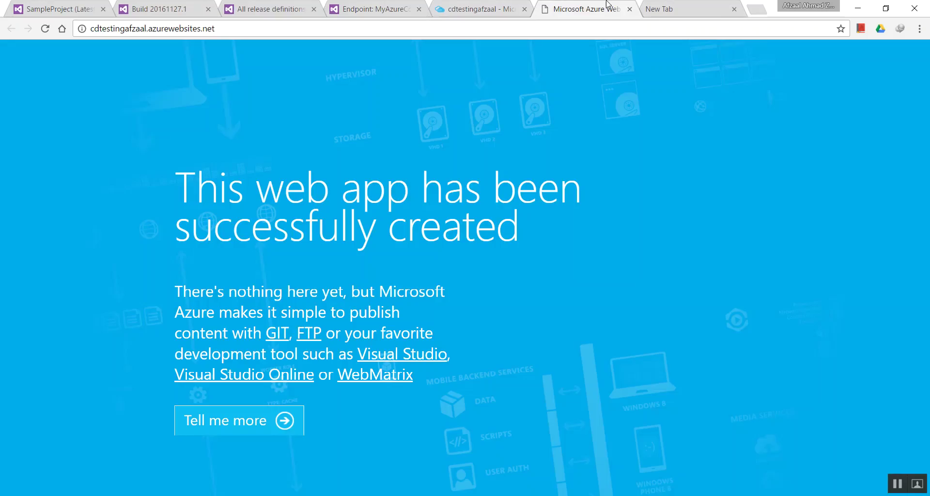
pyautogui.click(659, 8)
pyautogui.click(735, 8)
pyautogui.click(530, 6)
pyautogui.click(443, 5)
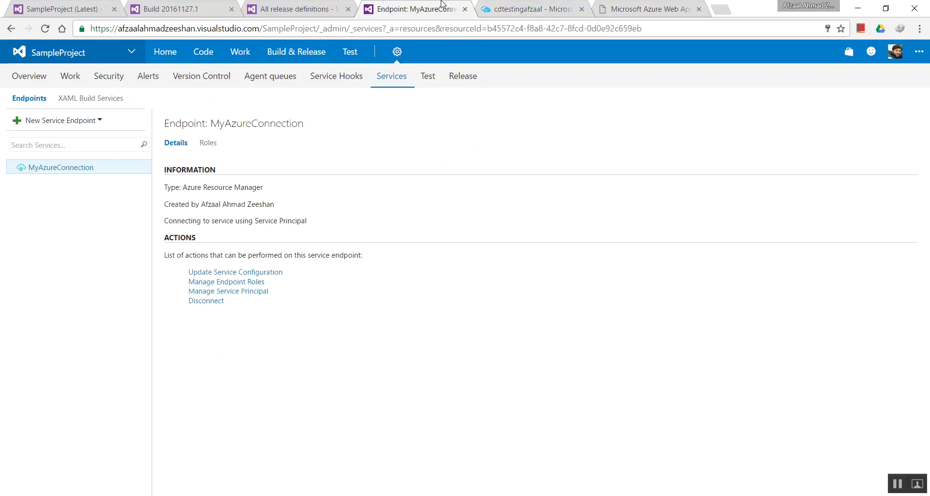
pyautogui.click(466, 8)
# Open Release-1's summary from Default Release's releases, showing the Azure App Service deployment SUCCEEDED
pyautogui.click(314, 7)
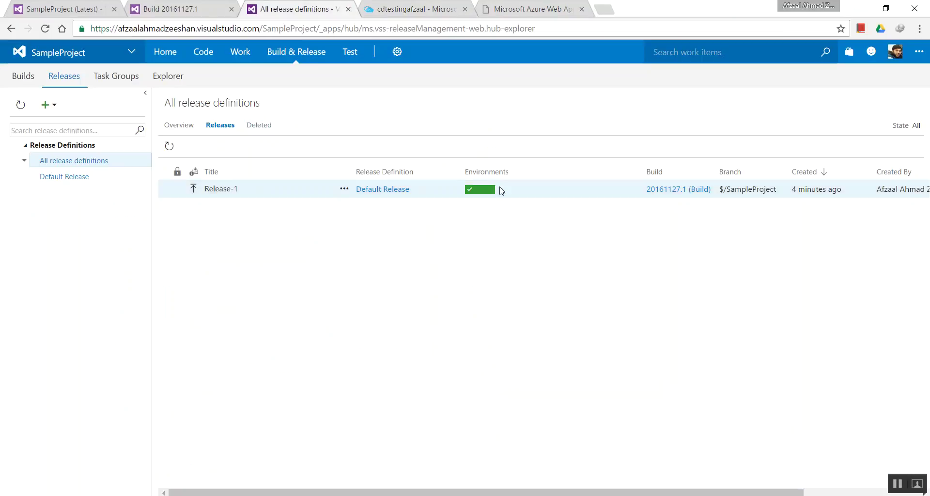
pyautogui.moveTo(488, 192)
pyautogui.hotkey('ctrl', 'shift', 'Tab')
pyautogui.hotkey('ctrl', 'Tab')
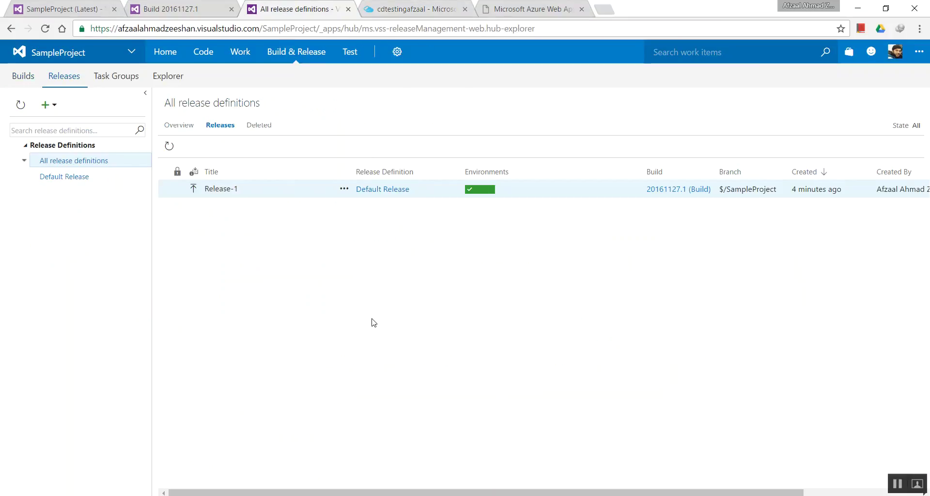
pyautogui.click(386, 190)
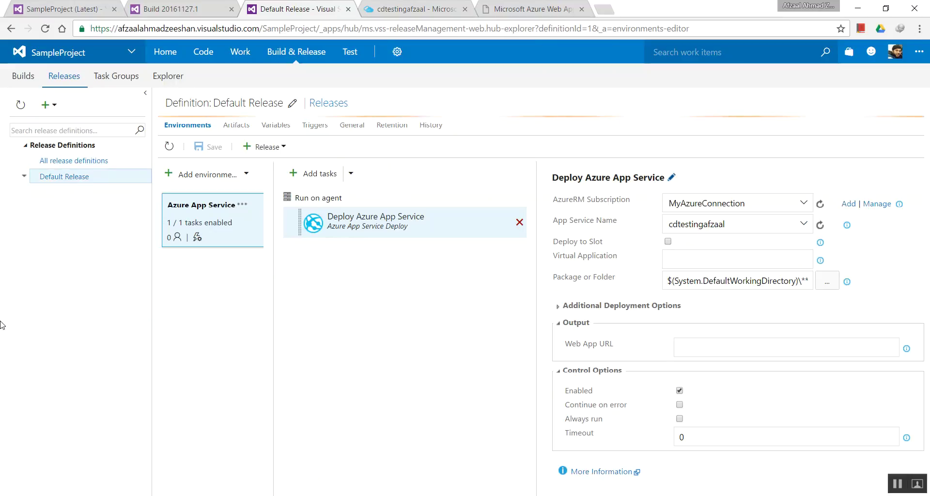
pyautogui.click(330, 103)
pyautogui.doubleClick(234, 194)
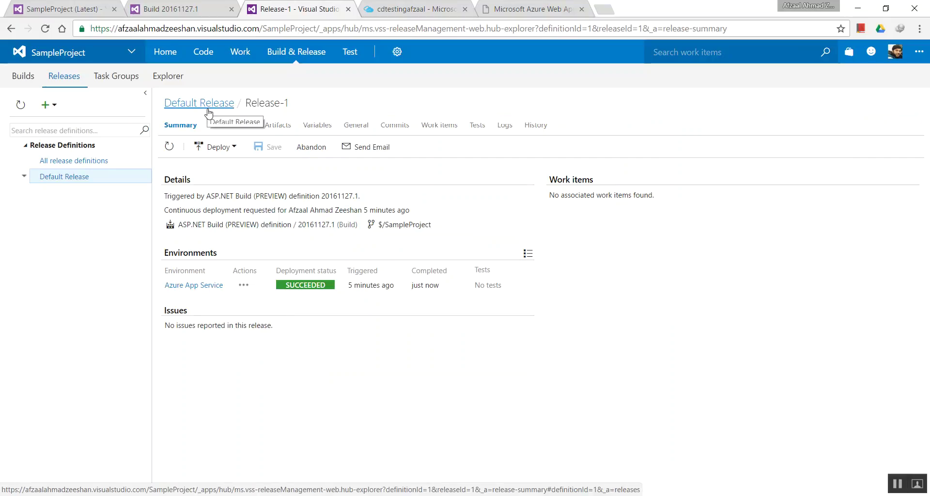
# Check the Azure App Service environment's actions and its No tests and issues entries
pyautogui.click(245, 285)
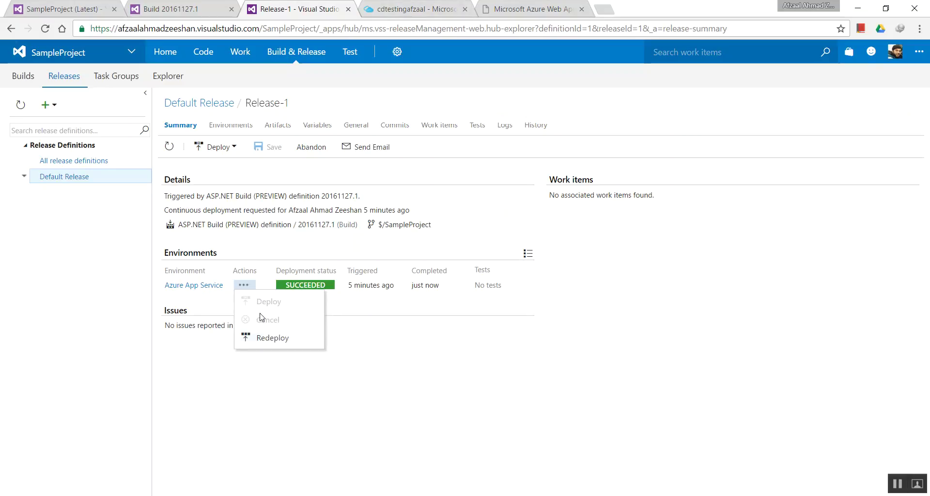
pyautogui.click(372, 352)
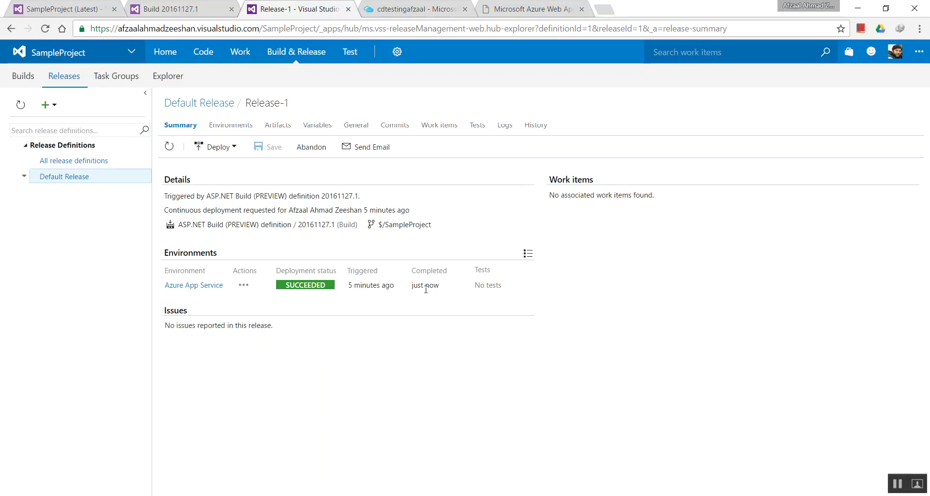
pyautogui.moveTo(478, 286); pyautogui.dragTo(542, 289)
pyautogui.click(542, 289)
pyautogui.moveTo(478, 286); pyautogui.dragTo(542, 289)
pyautogui.click(542, 293)
pyautogui.moveTo(478, 286); pyautogui.dragTo(518, 292)
pyautogui.click(518, 291)
pyautogui.moveTo(479, 287); pyautogui.dragTo(453, 283)
pyautogui.click(512, 289)
pyautogui.click(523, 289)
pyautogui.click(484, 271)
# Note Release-1's triggered and completed times, then show the cdtestingafzaal App Service in Azure
pyautogui.moveTo(350, 286); pyautogui.dragTo(446, 287)
pyautogui.click(375, 288)
pyautogui.click(421, 10)
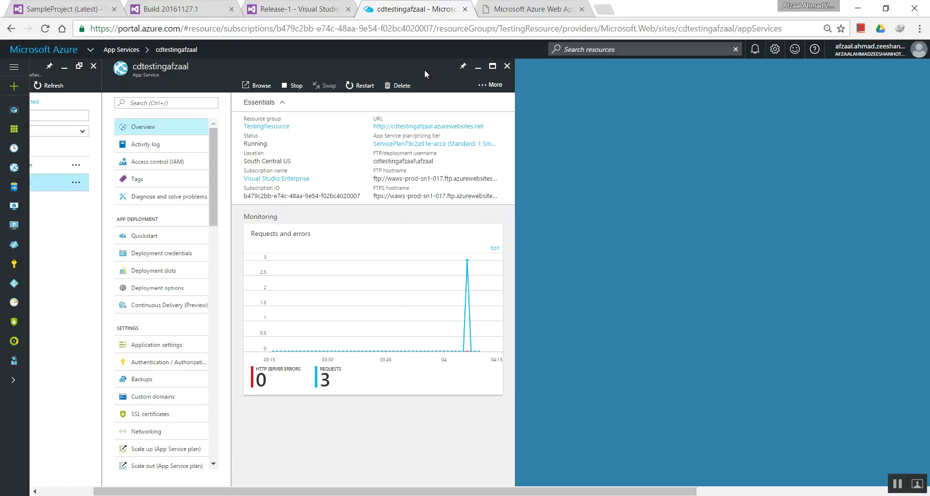
# Open the cdtestingafzaal web app's URL from Essentials in new browser tabs
pyautogui.click(432, 123)
pyautogui.click(409, 127)
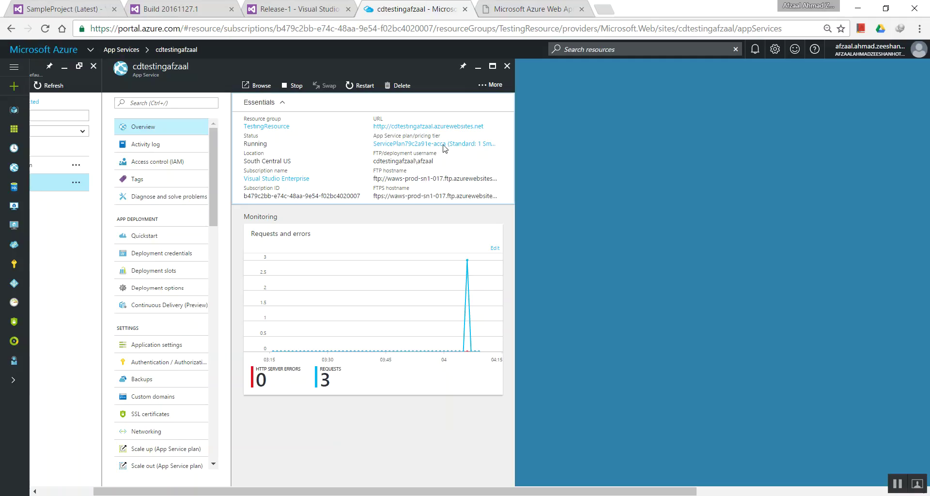
pyautogui.click(432, 7)
pyautogui.click(429, 126)
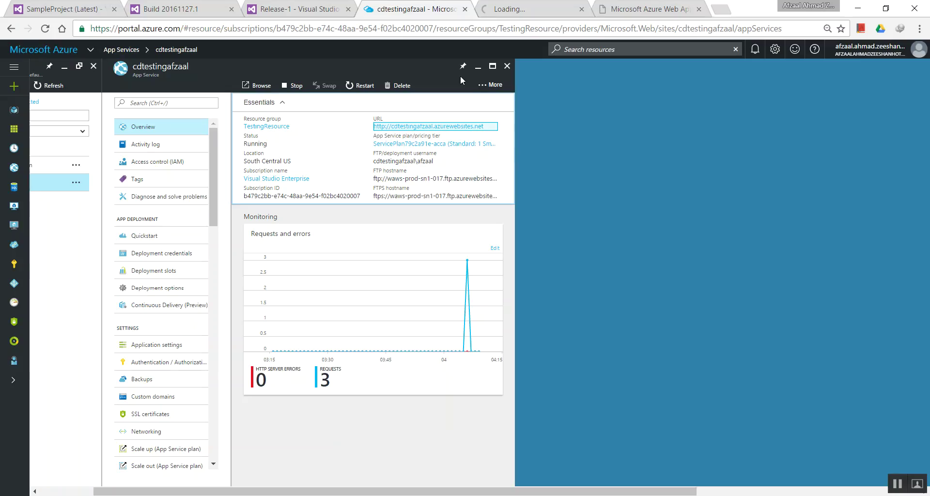
pyautogui.click(519, 6)
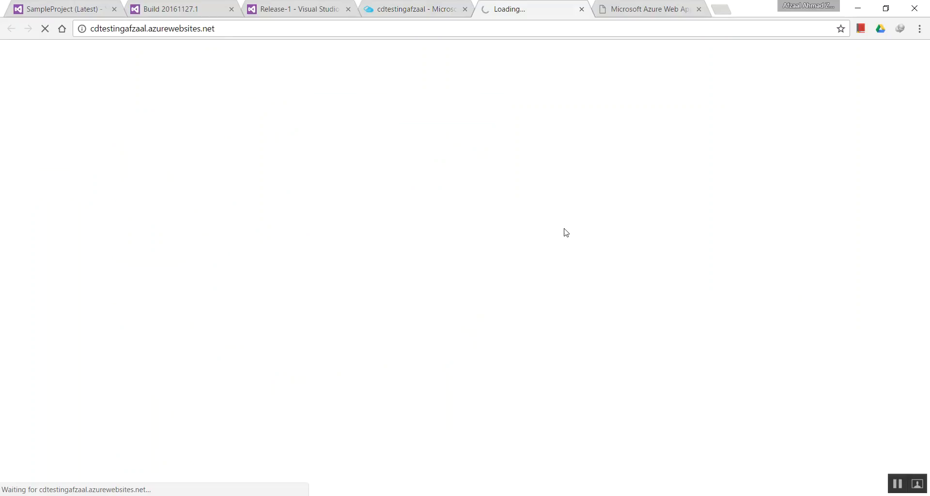
# Review the Release-1 summary, then close the Release-1 and build summary tabs
pyautogui.click(291, 7)
pyautogui.click(519, 6)
pyautogui.click(323, 6)
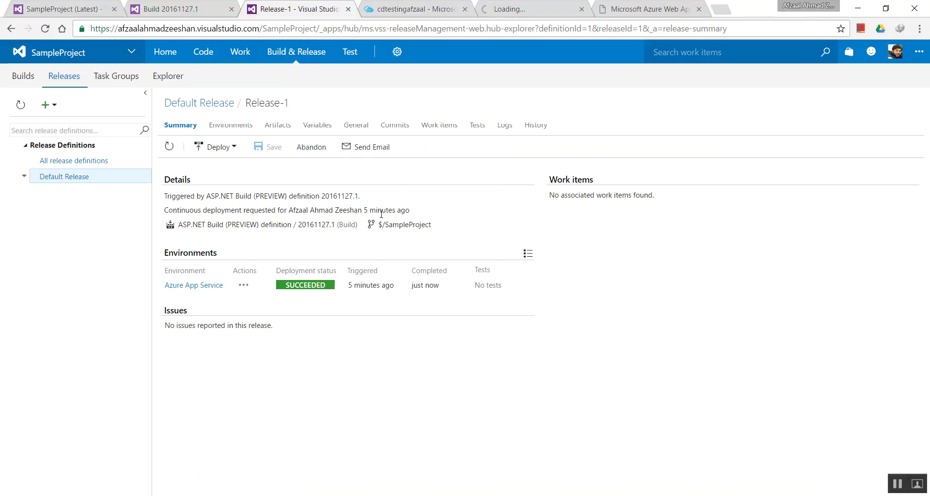
pyautogui.click(348, 9)
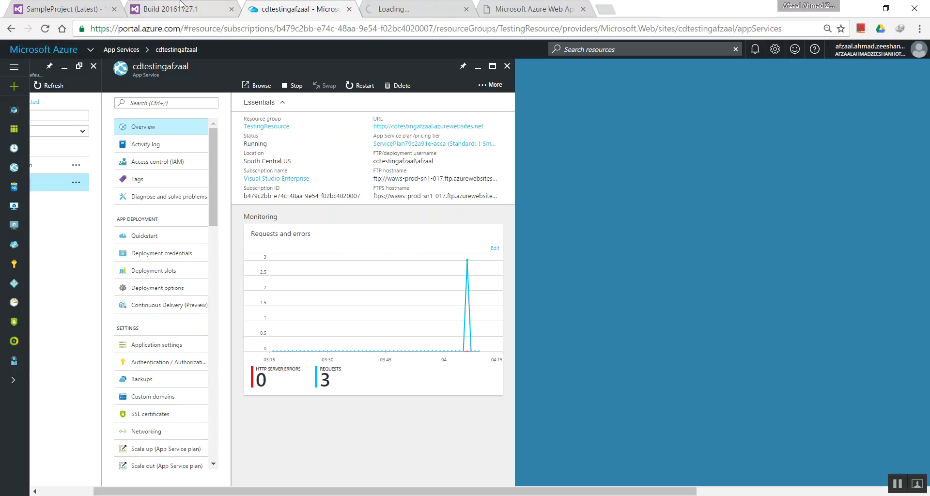
pyautogui.click(189, 7)
pyautogui.click(231, 9)
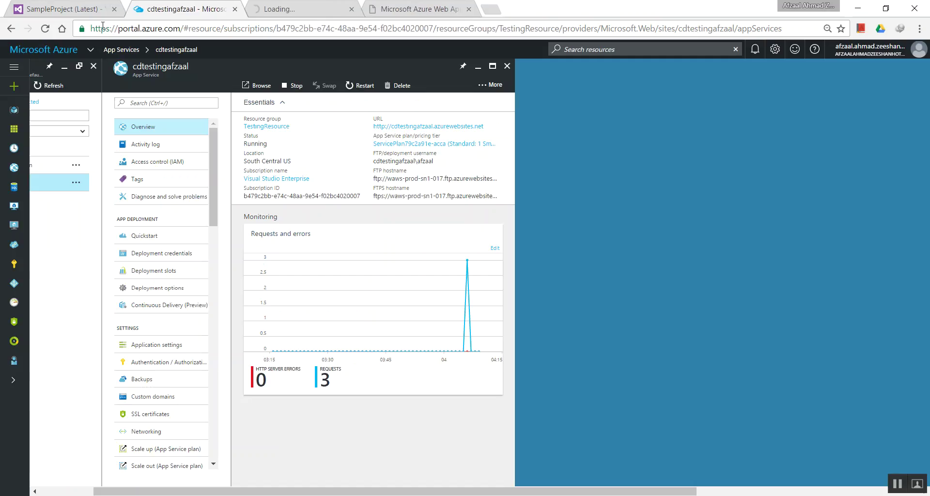
# Open the WeApptoVSTS folder in SampleProject's source files, then return to the site's placeholder page
pyautogui.click(80, 4)
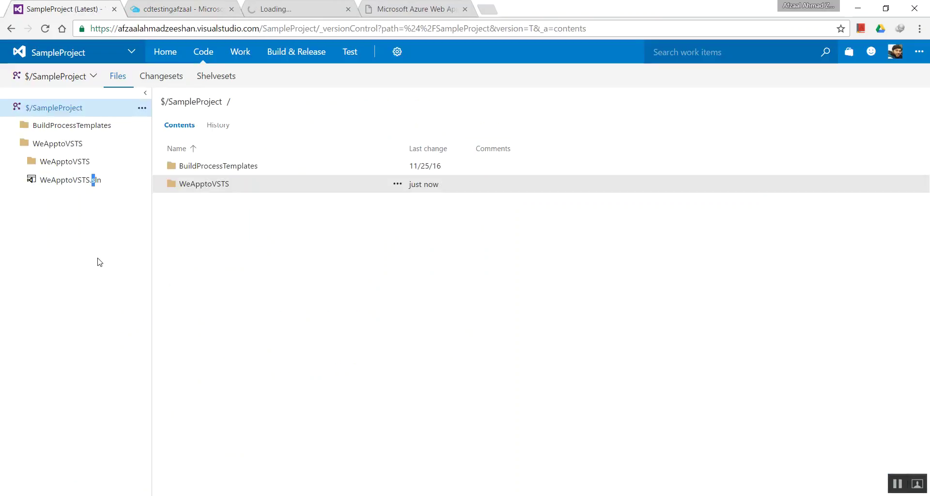
pyautogui.click(77, 145)
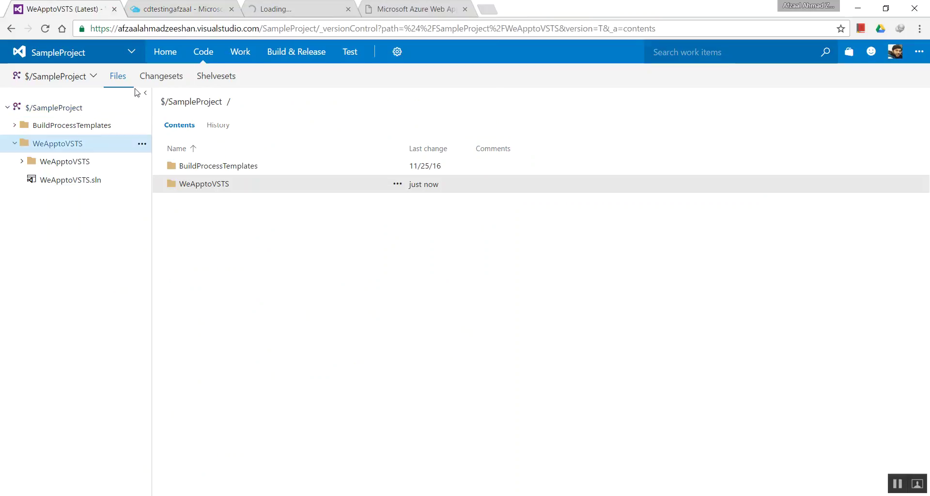
pyautogui.hotkey('ctrl', '4')
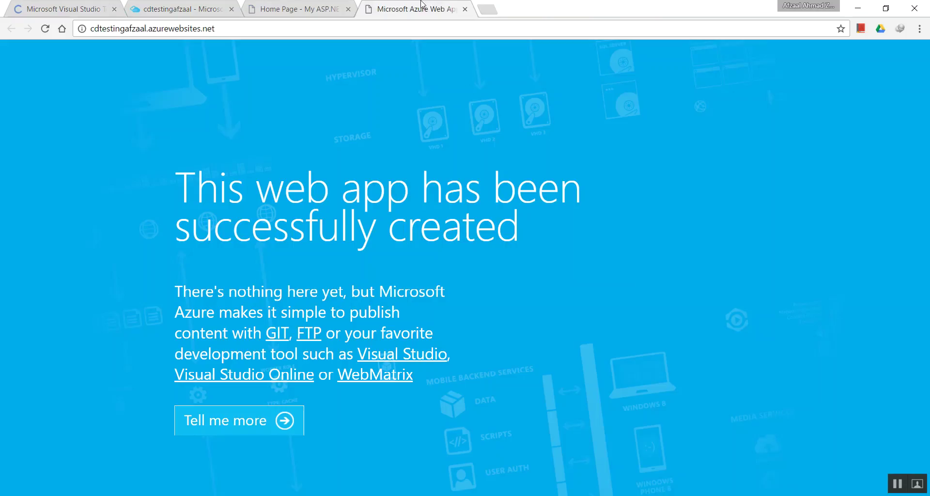
# Close the 'Microsoft Azure Web App' placeholder page and reload the site's home page
pyautogui.click(465, 10)
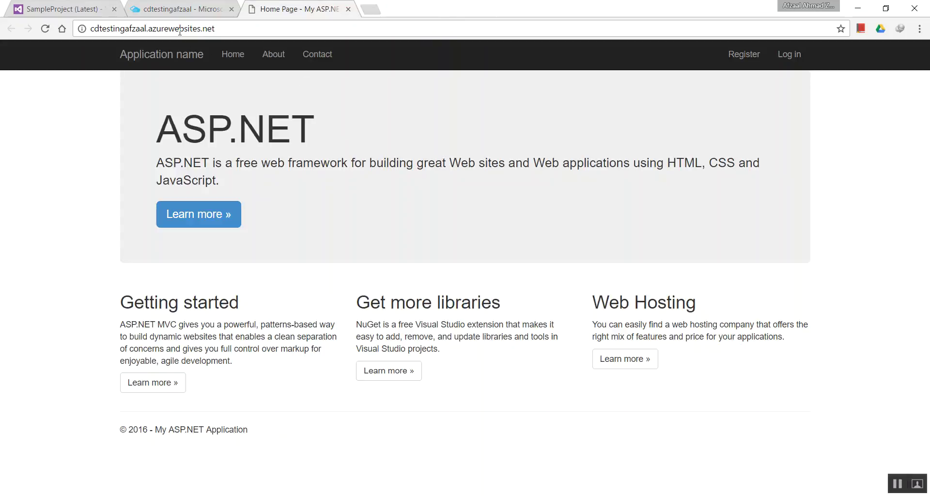
pyautogui.click(127, 29)
pyautogui.click(173, 56)
# Browse the deployed site's Contact, About and Home pages, then return to the portal overview
pyautogui.click(317, 64)
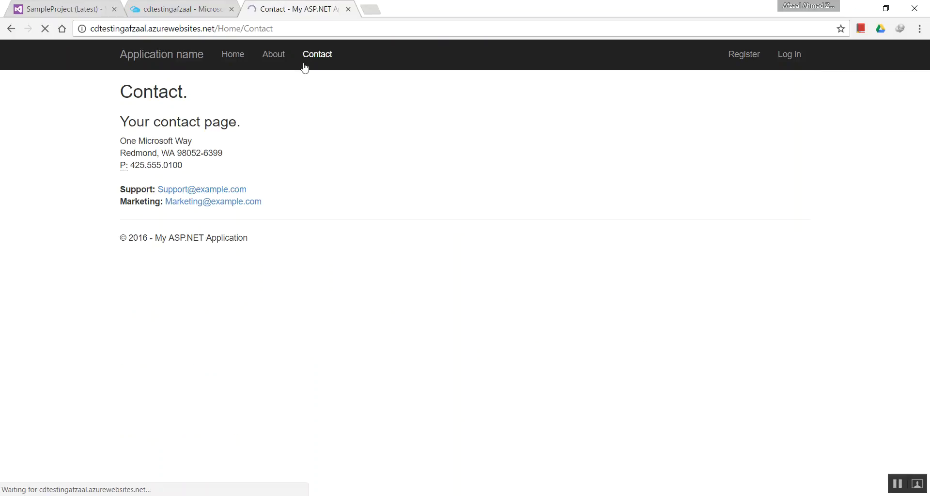
pyautogui.click(264, 62)
pyautogui.hotkey('alt', 'Left')
pyautogui.click(232, 59)
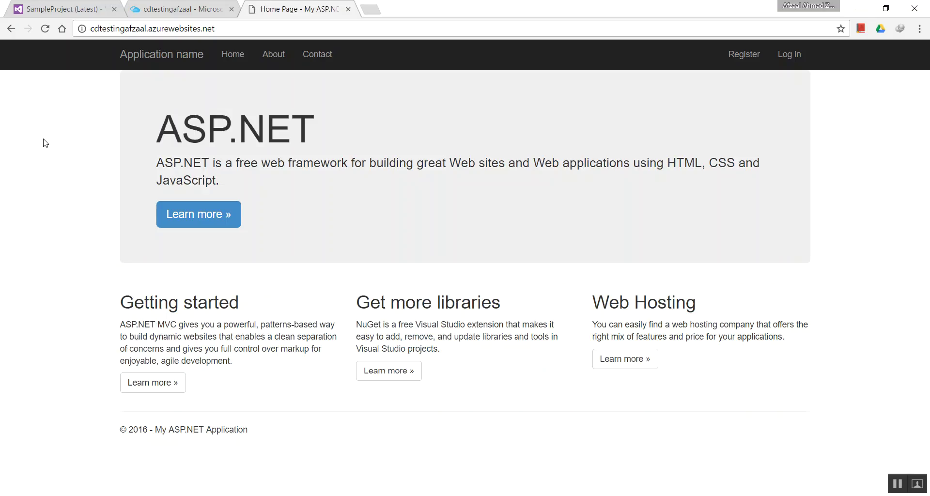
pyautogui.click(141, 61)
pyautogui.click(173, 4)
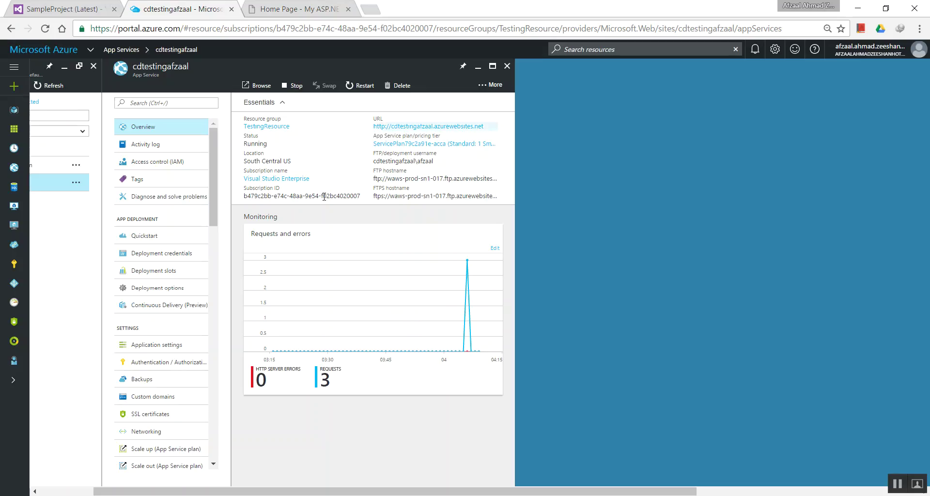
# Delete the cdtestingafzaal web app from its App Service blade, confirming Yes
pyautogui.click(481, 198)
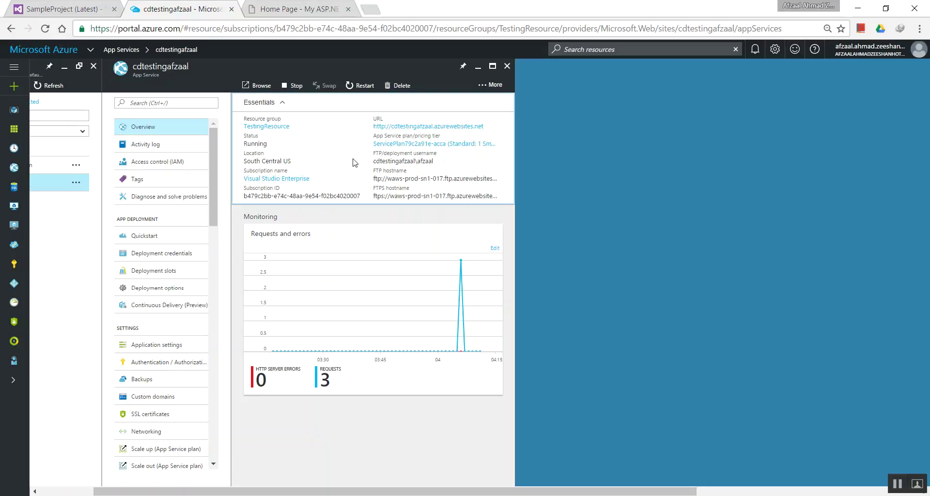
pyautogui.click(465, 274)
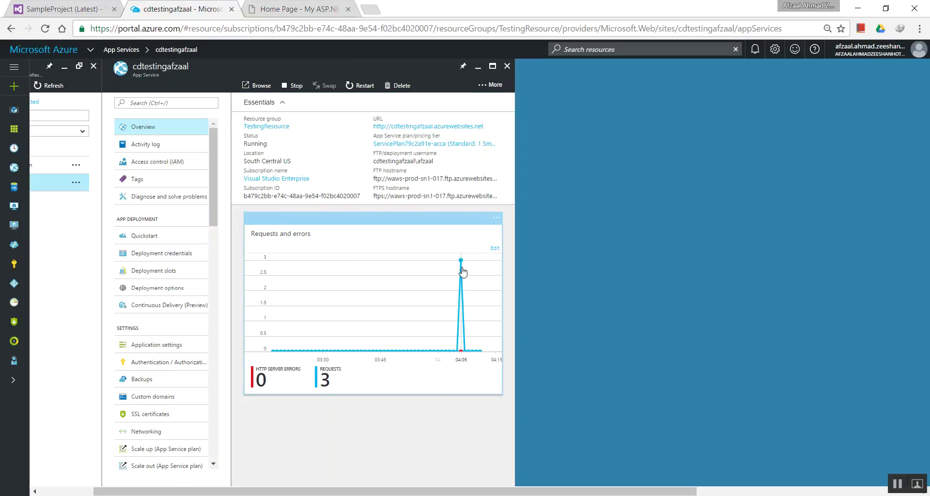
pyautogui.click(604, 263)
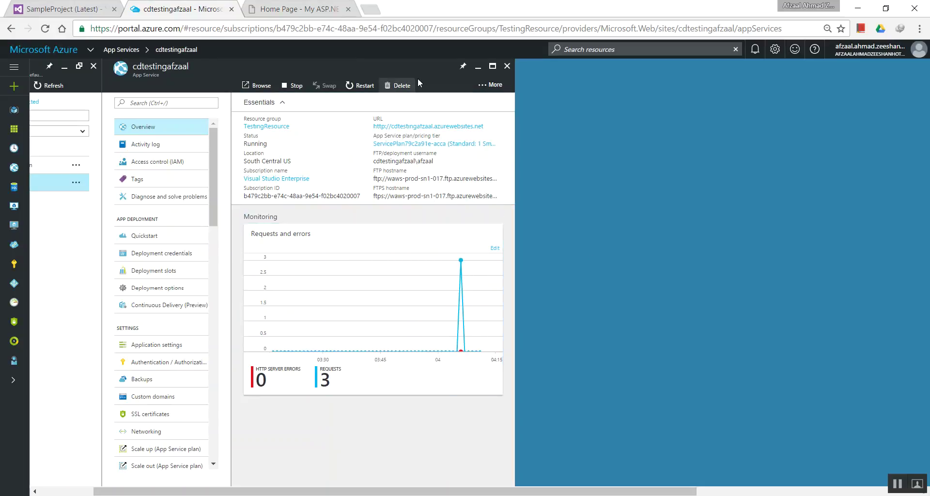
pyautogui.click(400, 86)
pyautogui.click(266, 155)
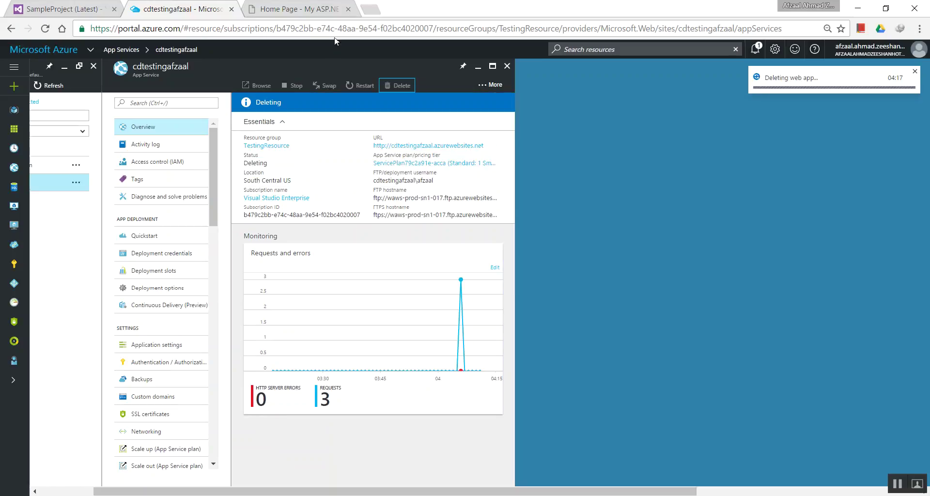
# Close the deployed site's tab and the App Service and App Services blades
pyautogui.click(349, 11)
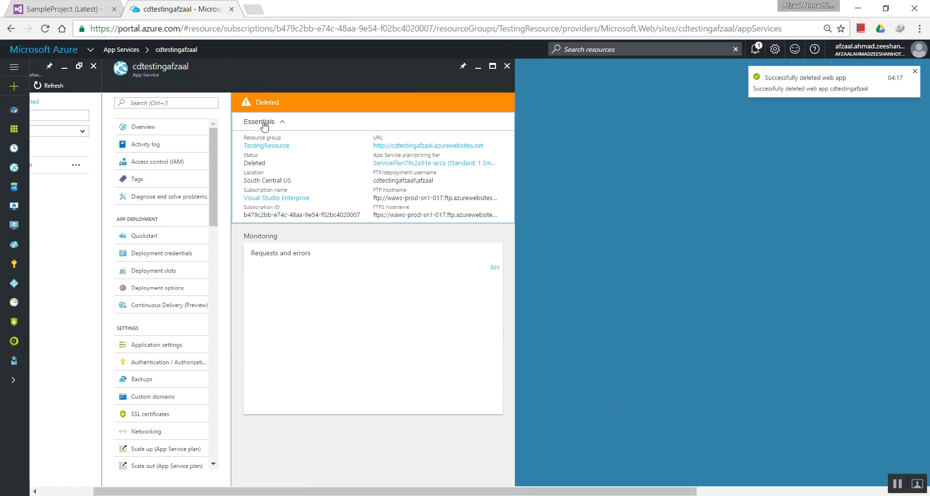
pyautogui.click(507, 66)
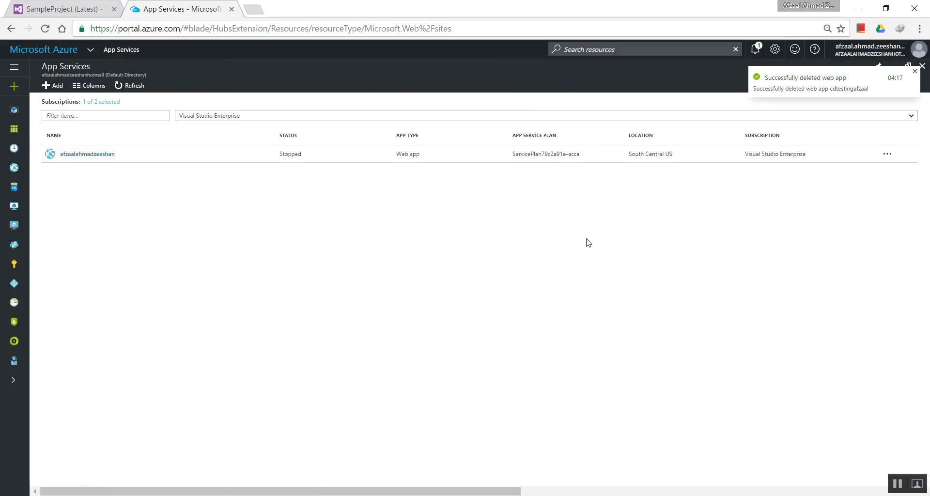
pyautogui.click(923, 66)
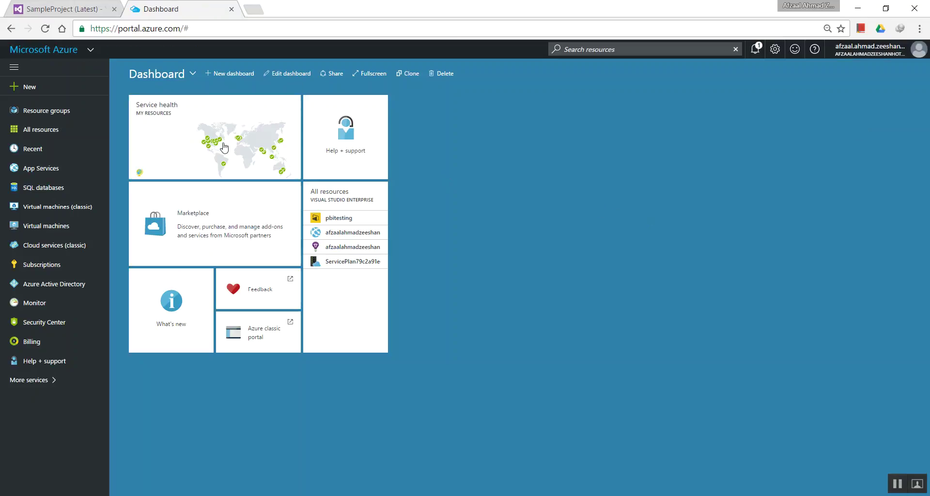
# Delete the WeApptoVSTS folder from SampleProject's Code files and go to the project's Home page
pyautogui.click(73, 7)
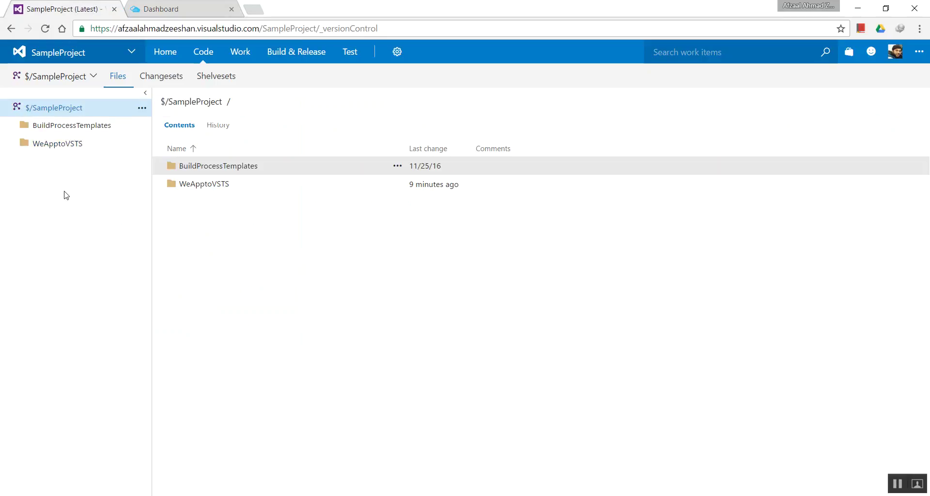
pyautogui.rightClick(197, 194)
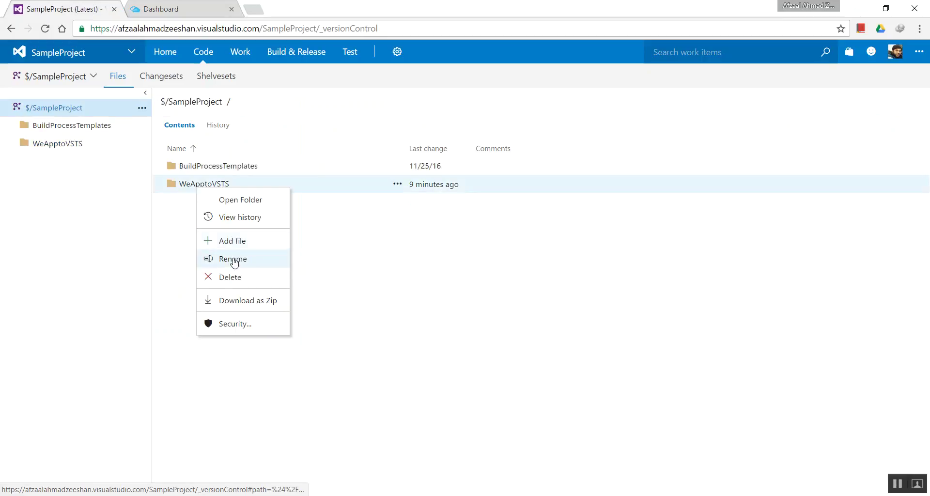
pyautogui.click(237, 276)
pyautogui.click(557, 321)
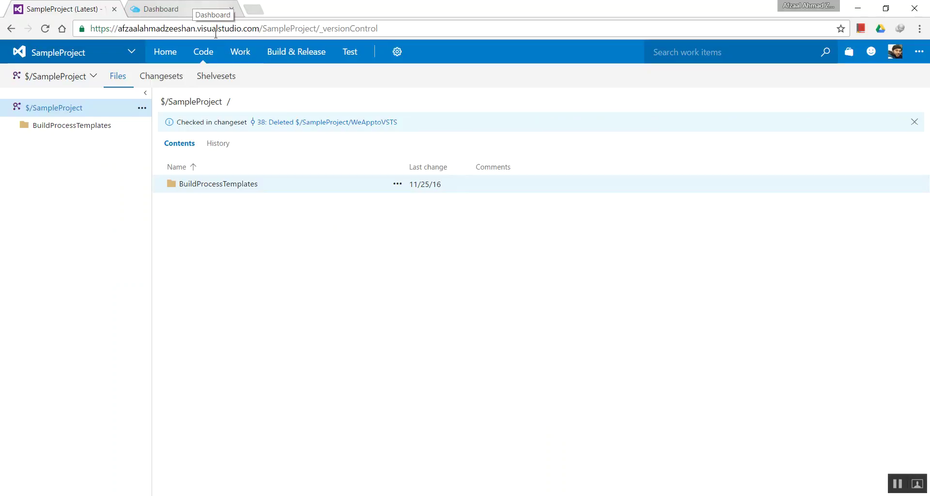
pyautogui.click(169, 48)
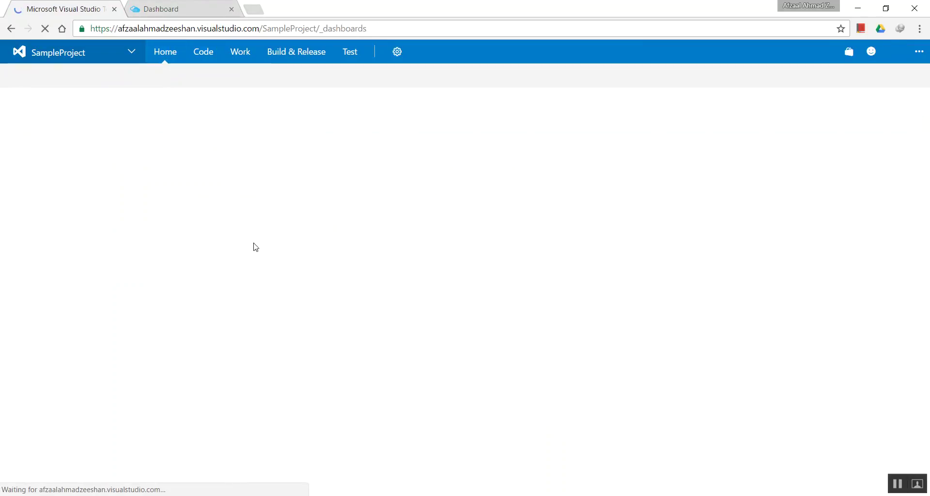